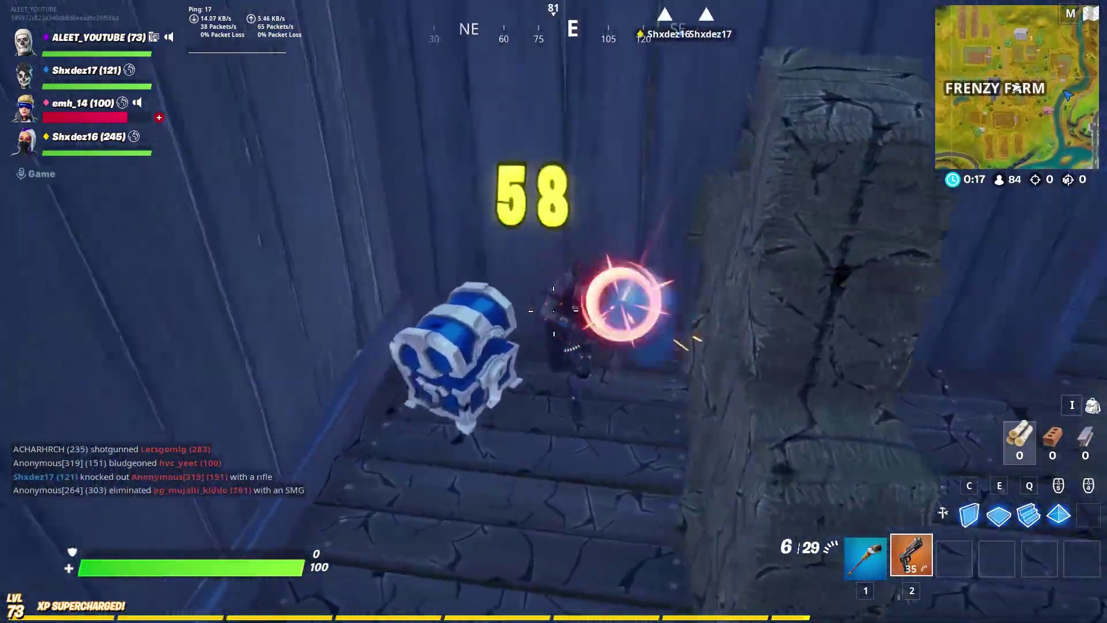
left_click(554, 311)
left_click(554, 312)
key("ctrl")
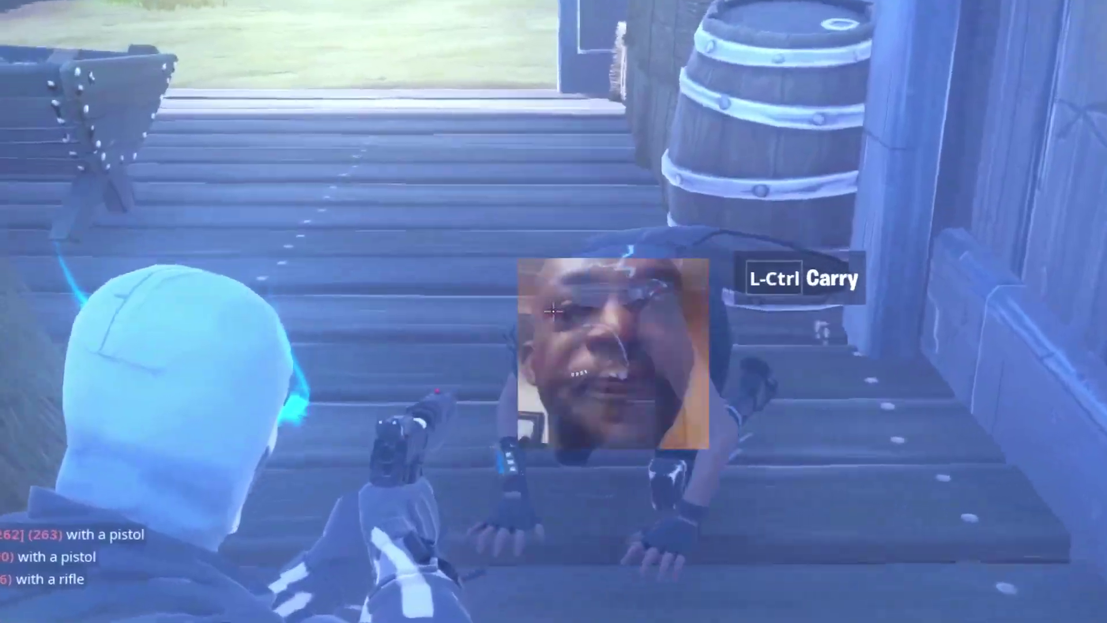
left_click(553, 311)
left_click(554, 312)
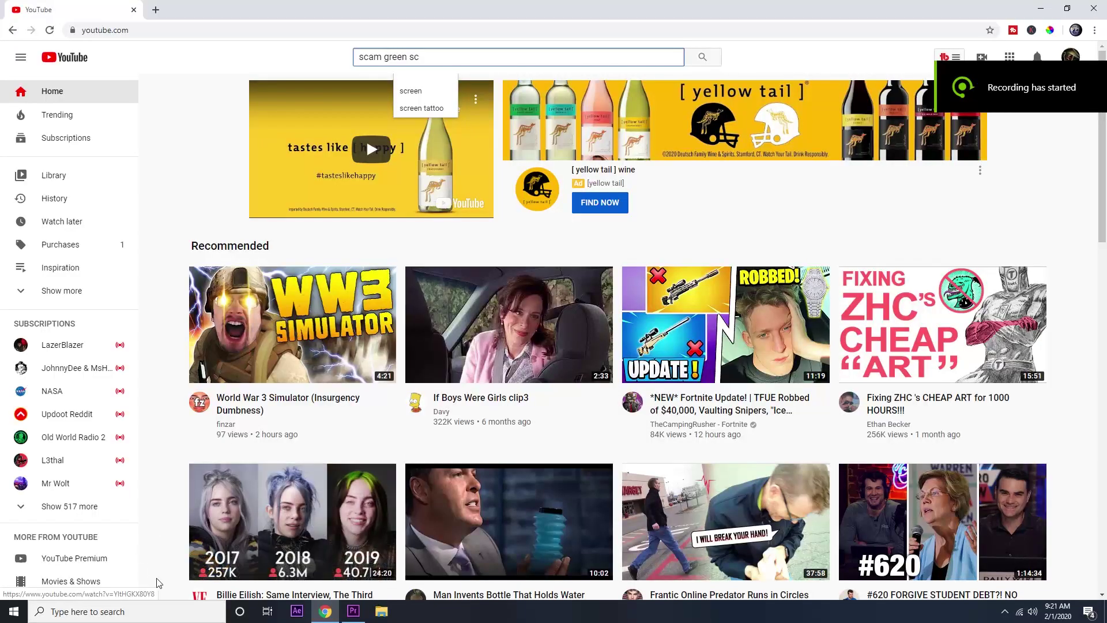
- Switch to Premiere Pro and review the gameplay sequence from its start up to the barn fight at 00:01:04:12
left_click(362, 613)
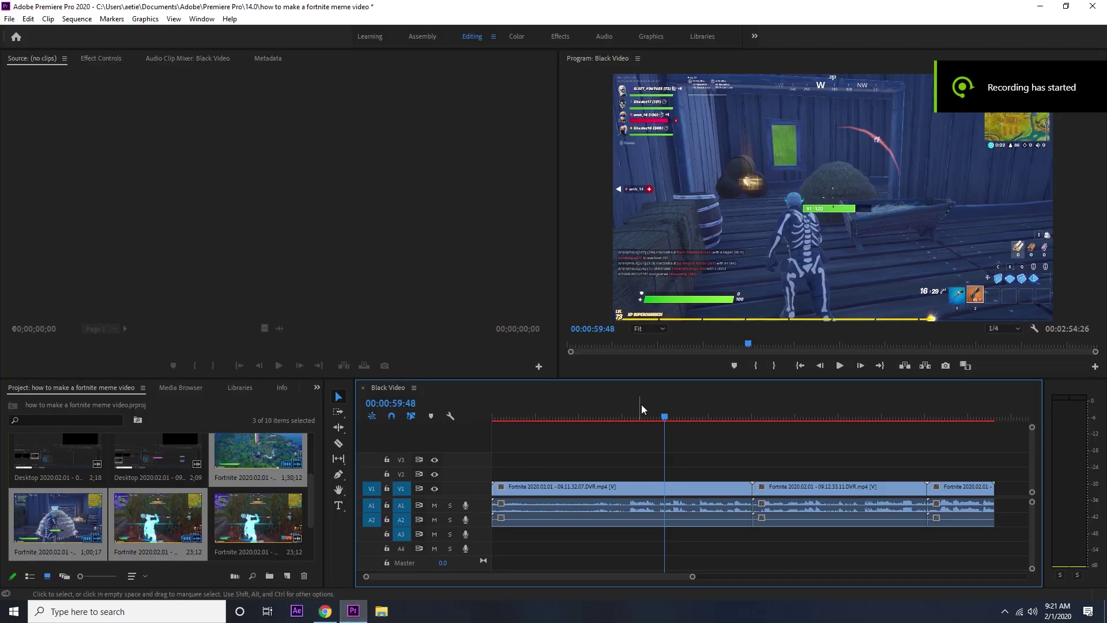
left_click(566, 416)
left_click(800, 365)
key("space")
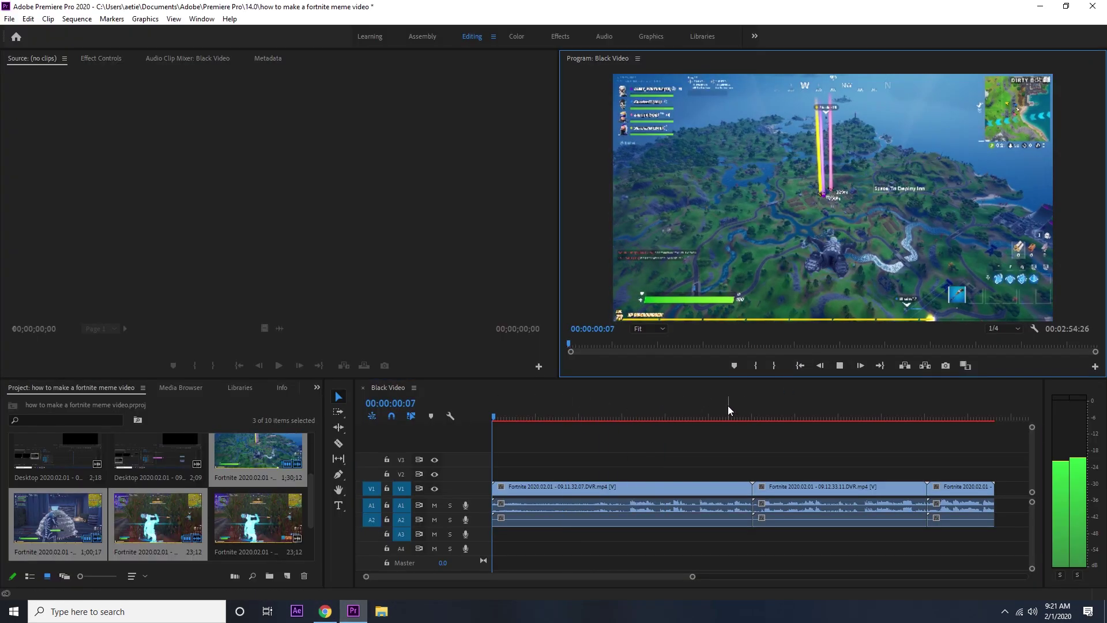
left_click_drag(542, 423, 677, 459)
key("space")
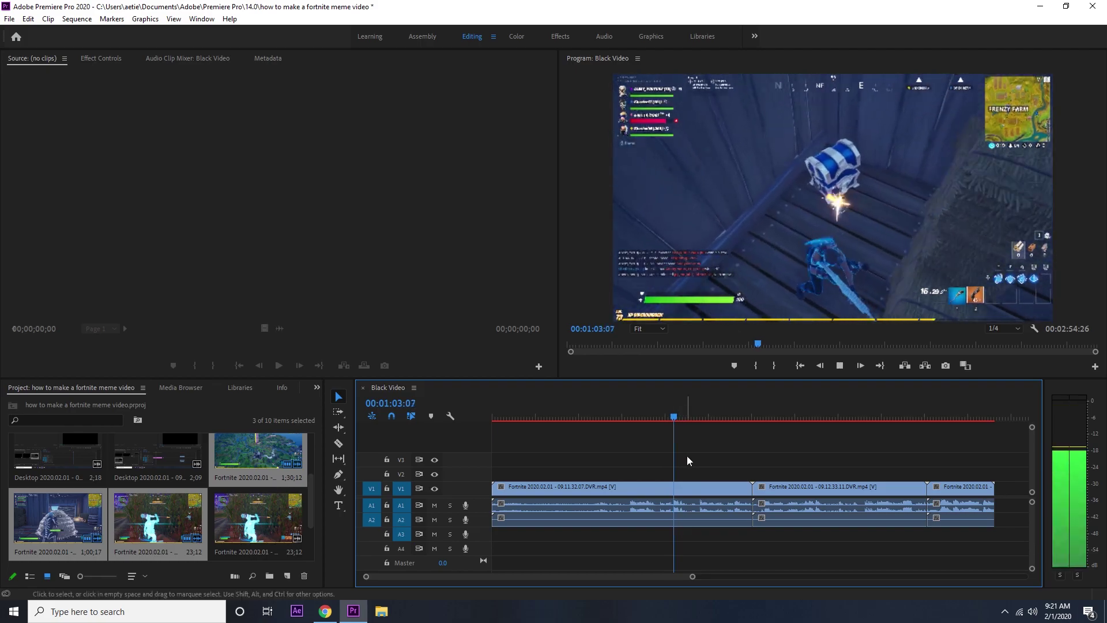
key("space")
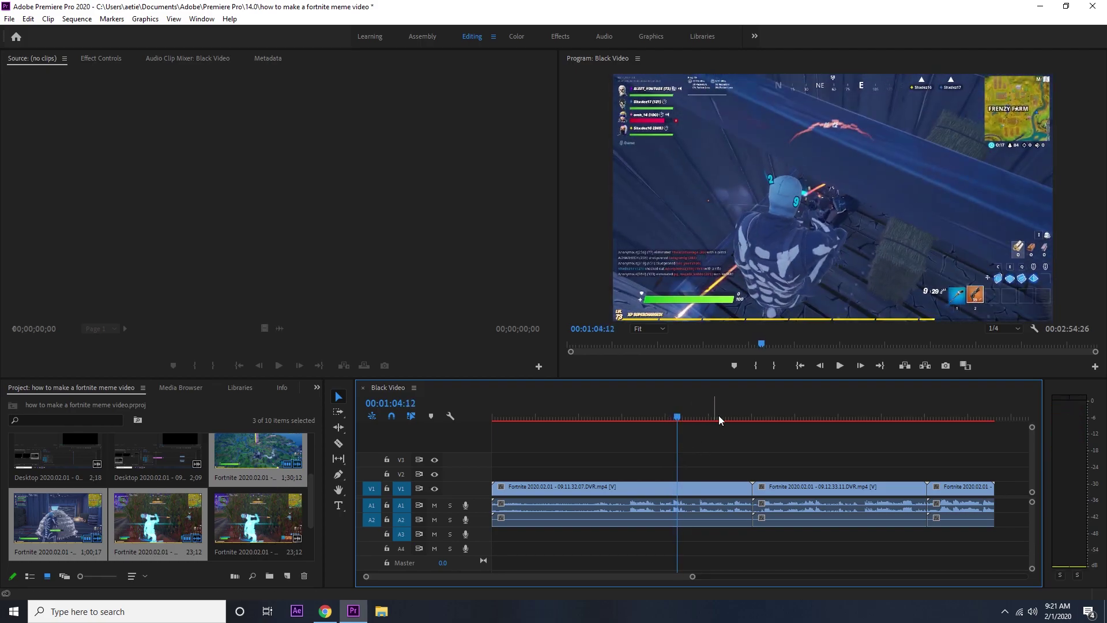
key("minus")
key("minus")
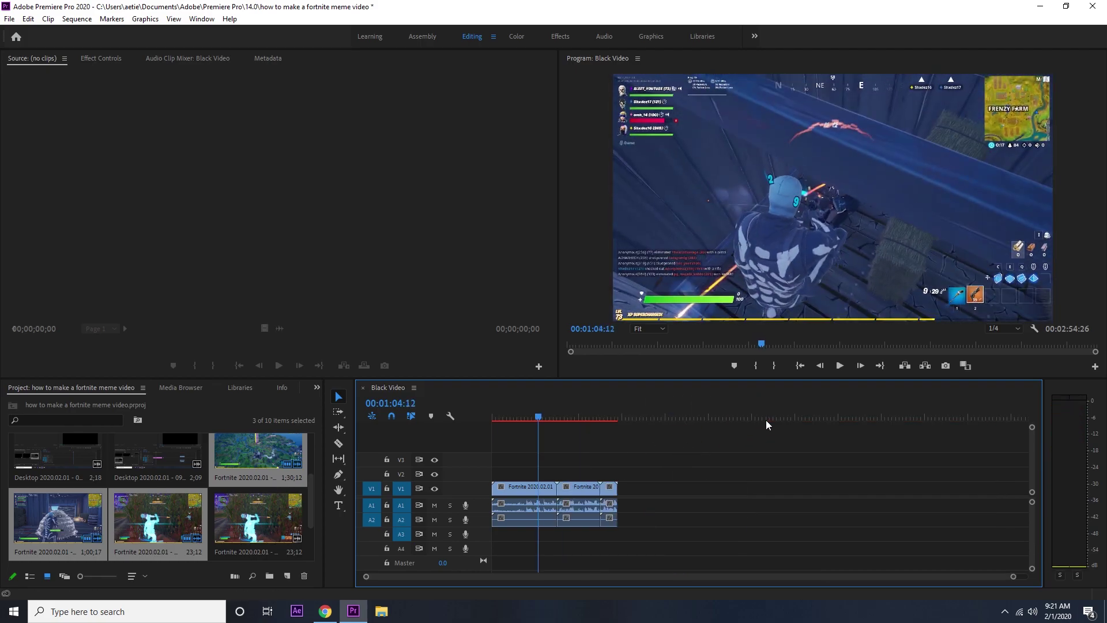
key("equal")
key("equal")
key("equal")
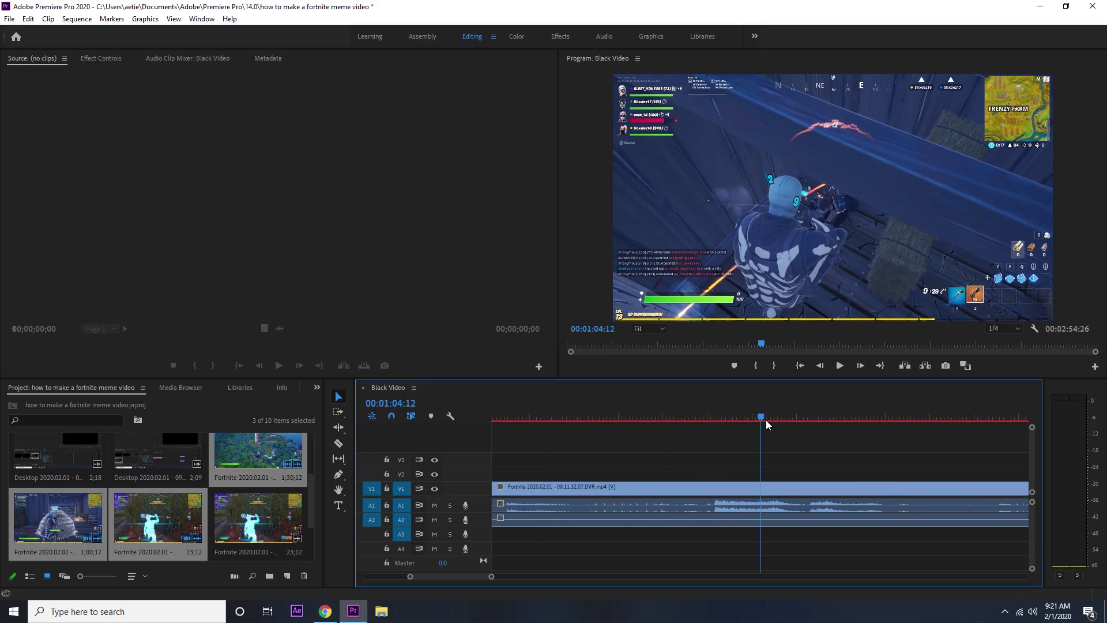
key("minus")
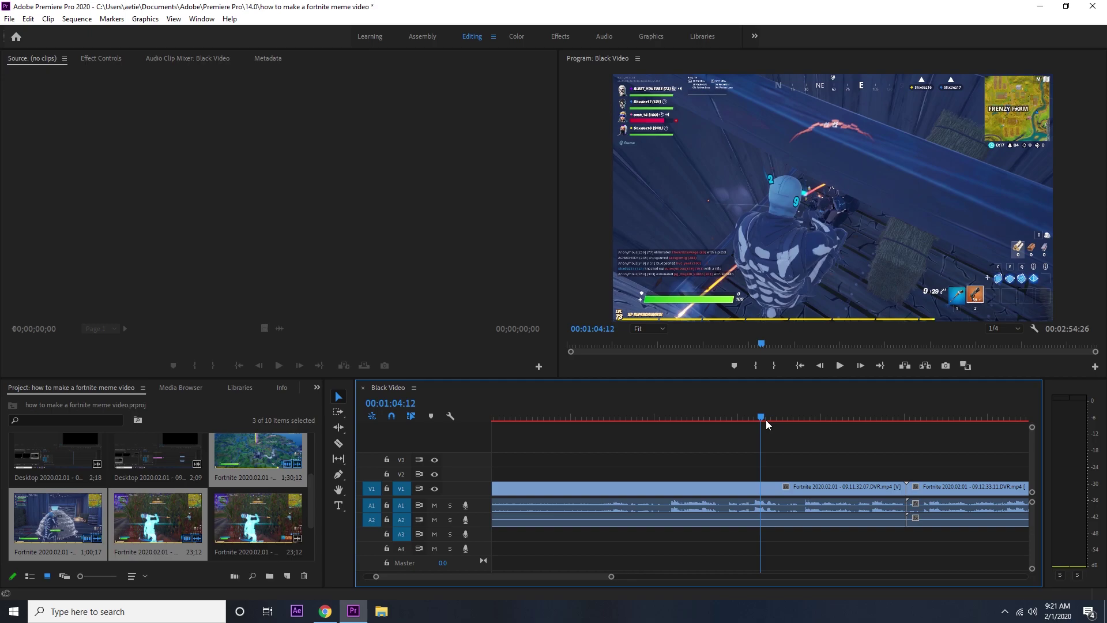
key("minus")
key("minus")
key("minus")
key("equal")
key("equal")
key("equal")
key("minus")
- Scrub and play the sequence to the moment the character faces the haystack, stopping at 00:01:01:27
left_click_drag(603, 407, 630, 409)
key("space")
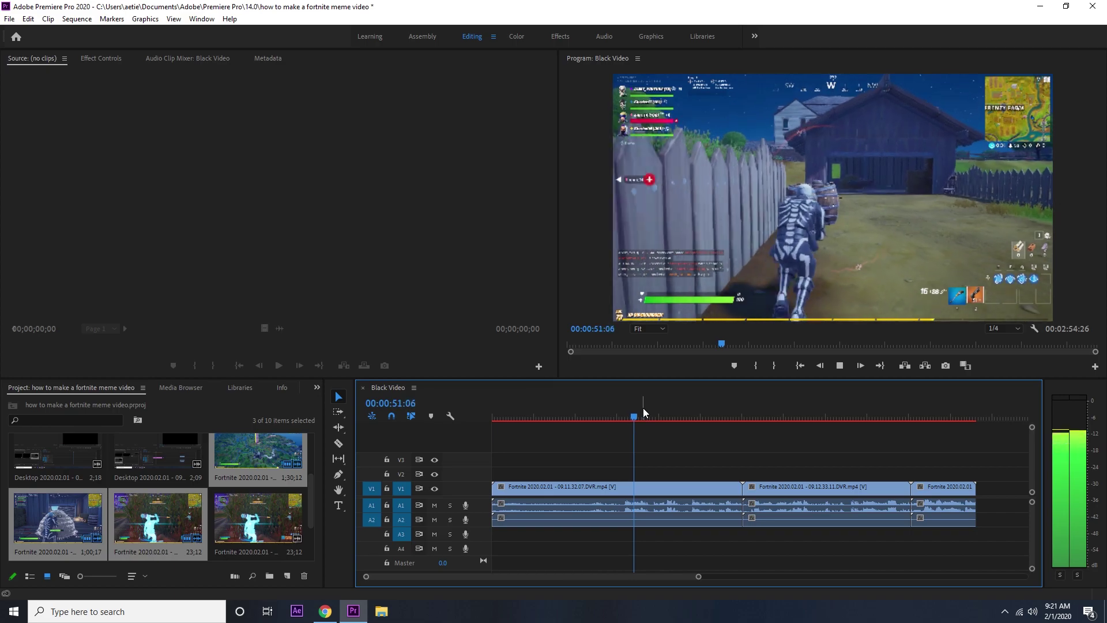
left_click_drag(641, 409, 661, 413)
key("space")
key("space")
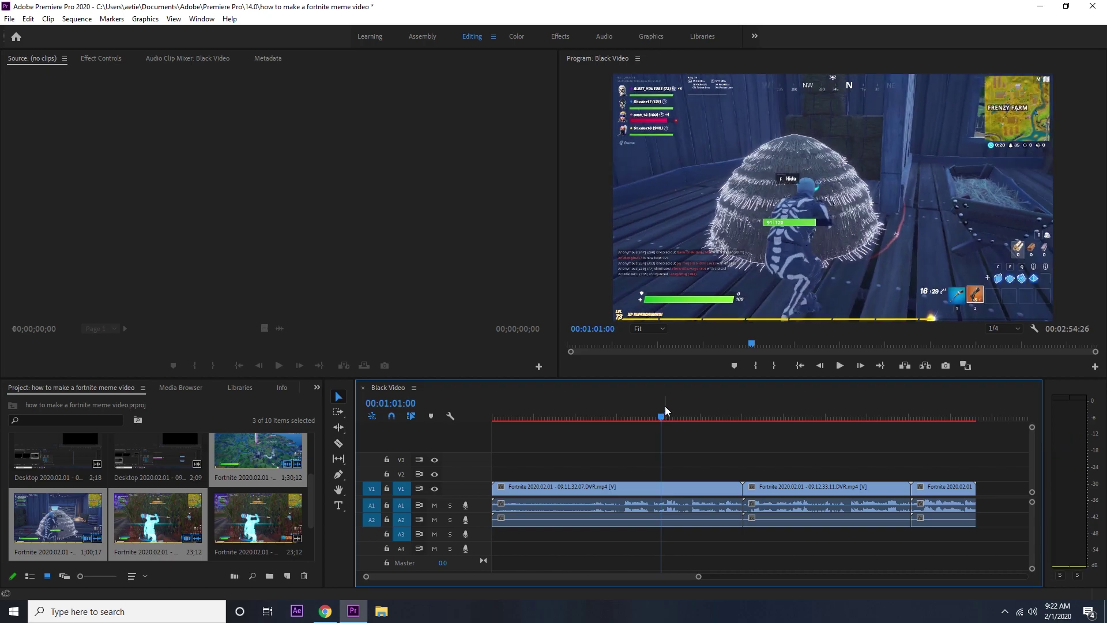
key("space")
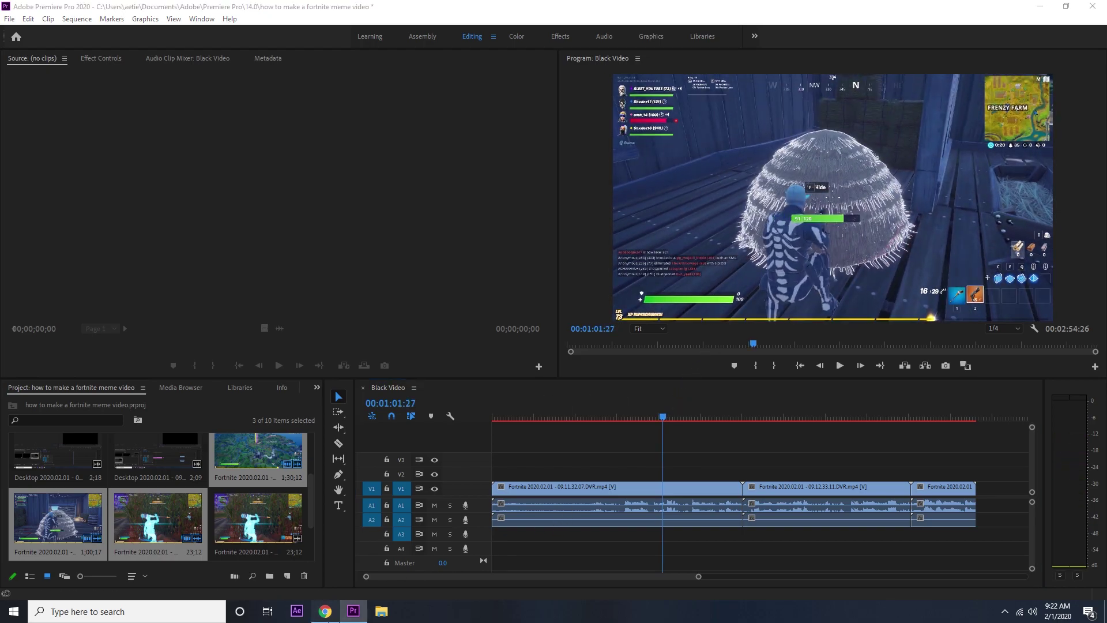
- Switch to Chrome and enter a YouTube search for a scan green screen clip
left_click(326, 611)
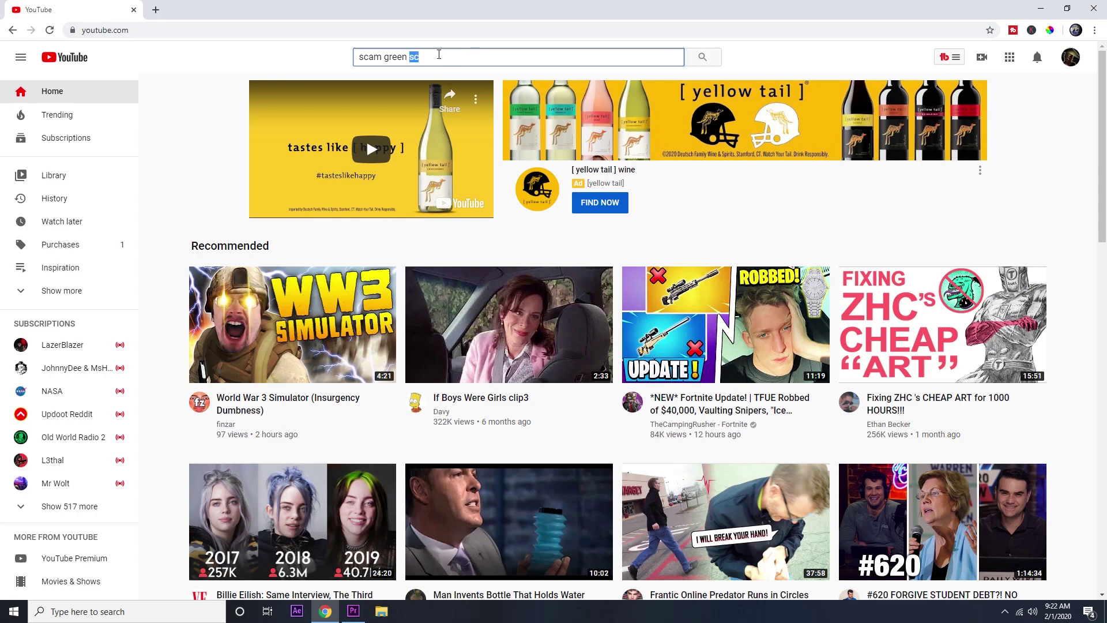
key("BackSpace")
key("BackSpace")
key("BackSpace")
key("BackSpace")
key("BackSpace")
key("BackSpace")
key("BackSpace")
key("BackSpace")
key("BackSpace")
key("BackSpace")
key("BackSpace")
type("scan green sc")
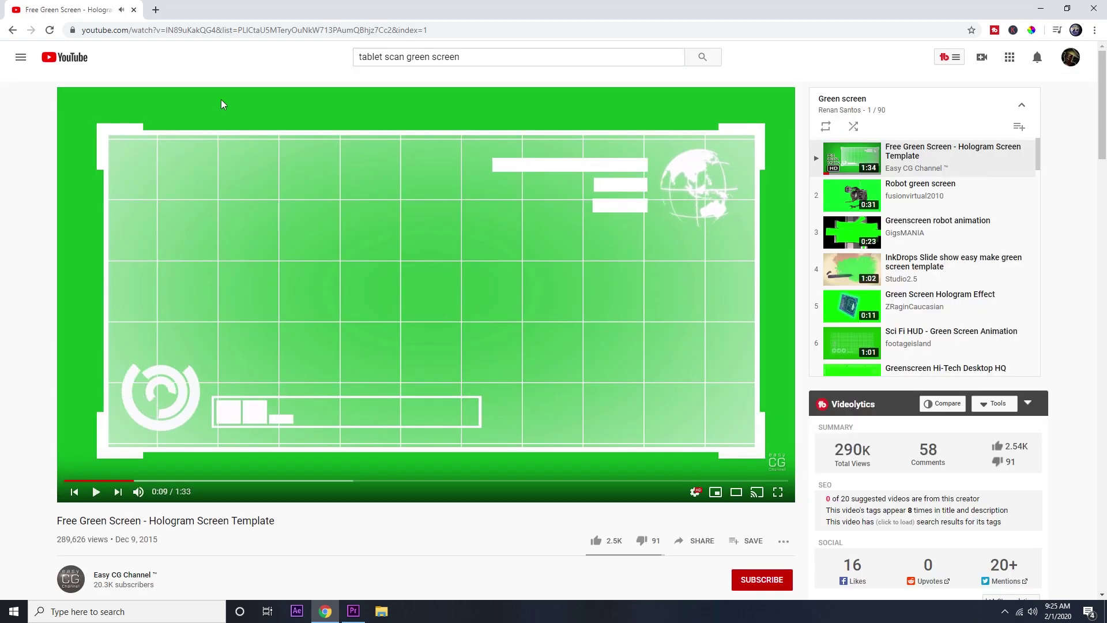
- Copy the web address of the "Free Green Screen - Hologram Screen Template" video
left_click(209, 30)
right_click(208, 30)
left_click(229, 91)
- Switch to File Explorer and open 4kvideodownloader from New Volume (D:) for downloading the green screen video
left_click(381, 611)
left_click(196, 357)
scroll(533, 239, "down", 10)
scroll(662, 231, "up", 1)
double_click(662, 196)
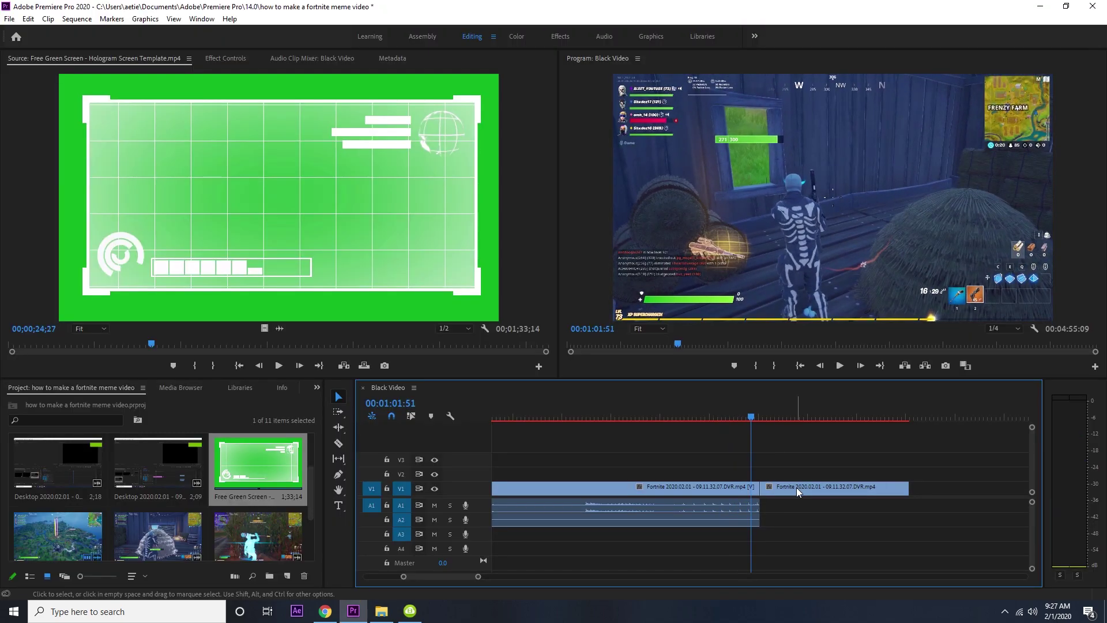
right_click(797, 487)
left_click(843, 182)
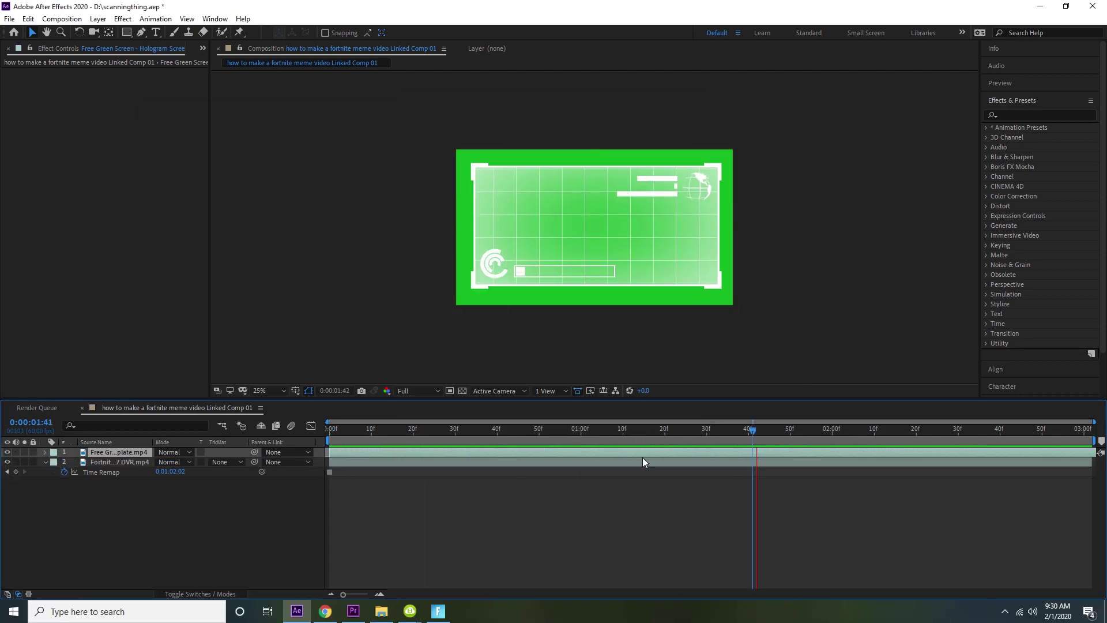
- Split the hologram green screen layer at 0:00:03:01 and delete the part after the split
left_click(1098, 453)
key("ctrl+d")
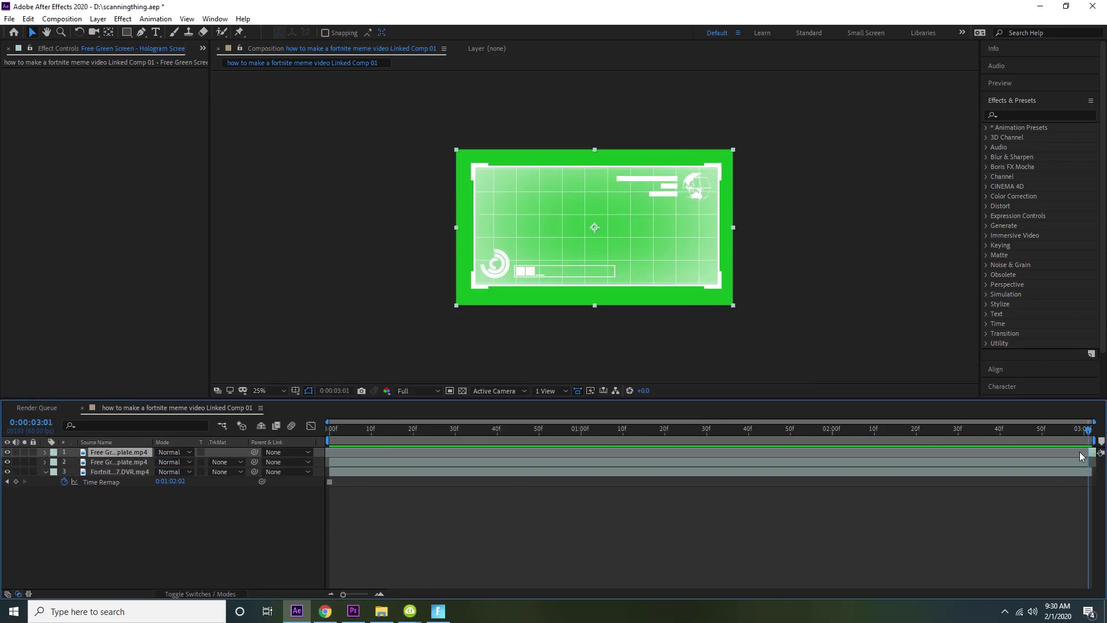
key("Delete")
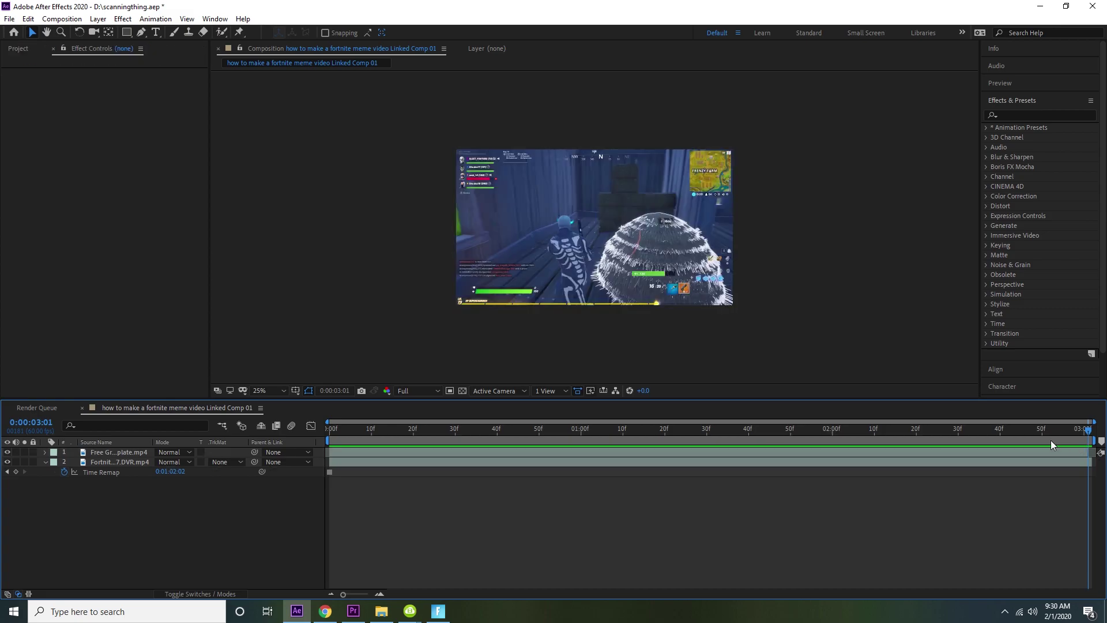
- Apply Keylight (1.2) to the hologram layer and key out its green background by sampling it as the Screen Colour
left_click_drag(1038, 432, 426, 431)
left_click(469, 453)
left_click(1011, 114)
type("key")
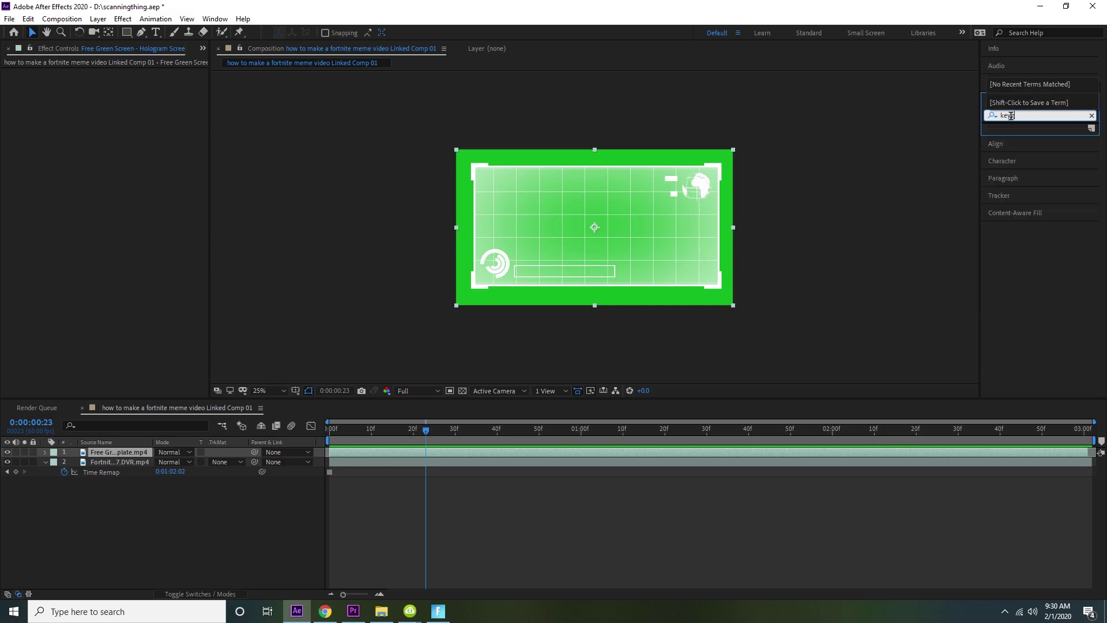
type("light")
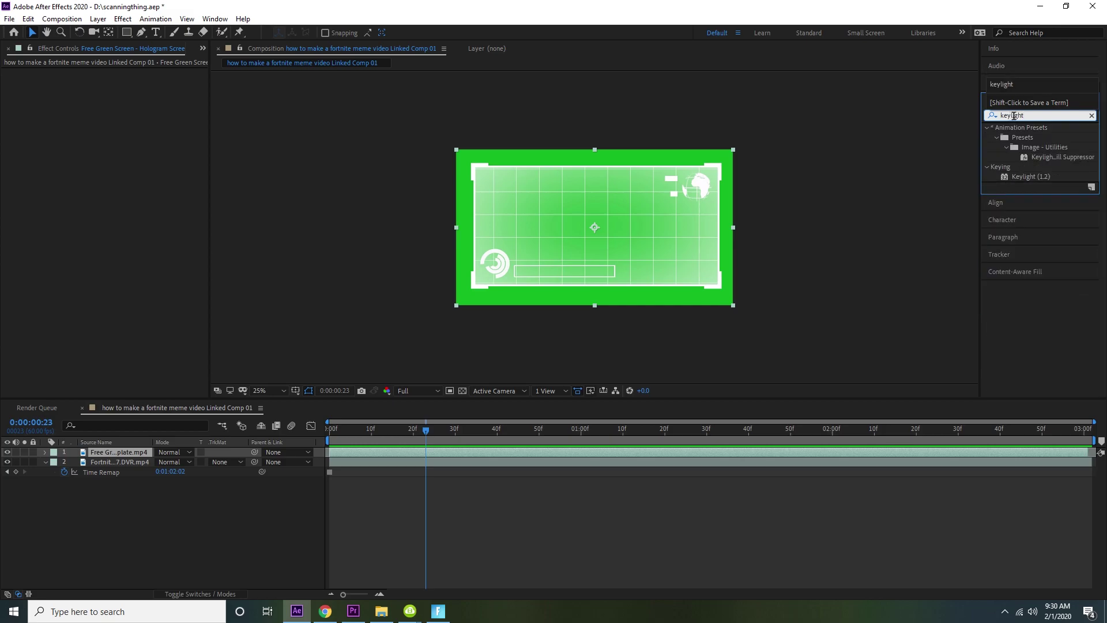
double_click(1023, 177)
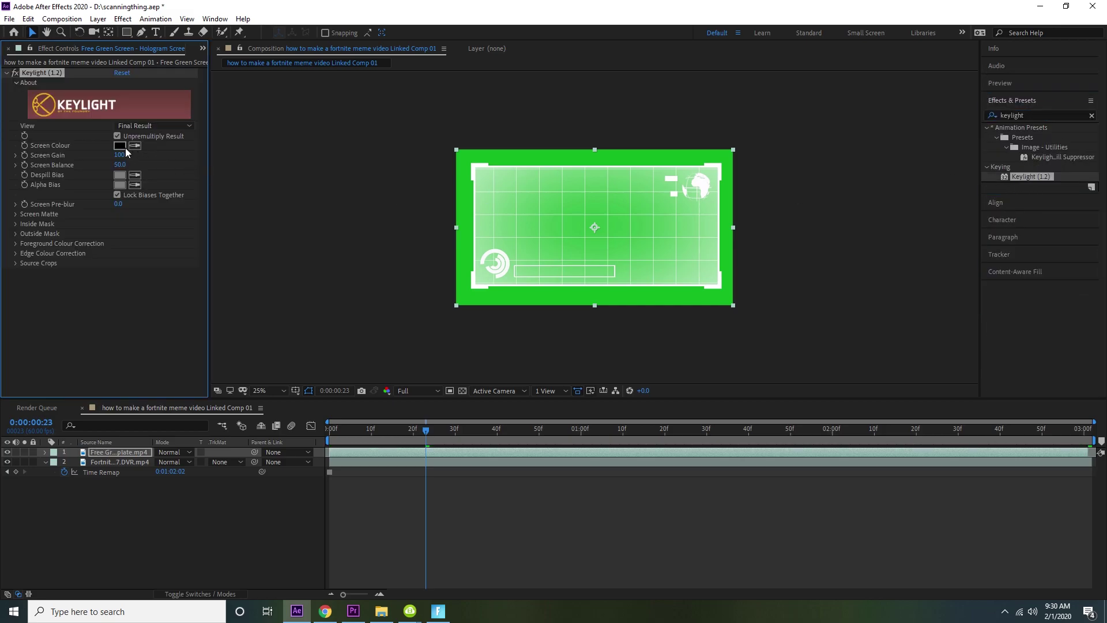
left_click(531, 162)
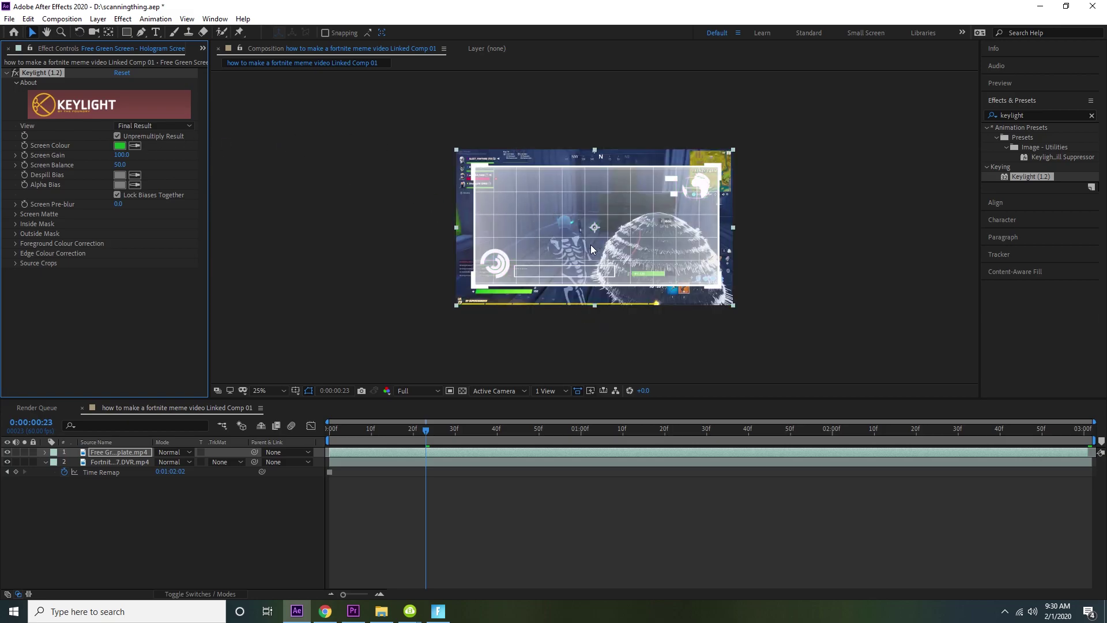
- Enable motion blur for the hologram layer, and shrink and place it over the haystack at about 54.8% scale
mouse_move(586, 249)
left_mouse_down()
mouse_move(588, 237)
mouse_move(467, 216)
mouse_move(605, 253)
mouse_move(584, 209)
mouse_move(613, 239)
mouse_move(594, 234)
left_mouse_up()
scroll(594, 234, "up", 2)
left_click(205, 593)
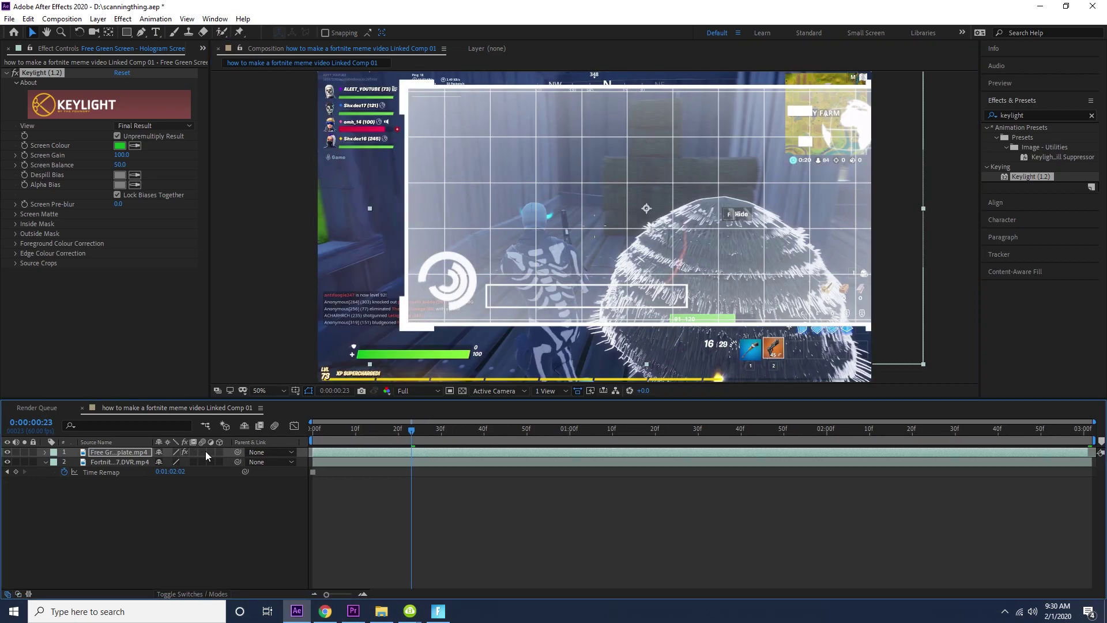
left_click(205, 451)
left_click_drag(670, 197, 624, 256)
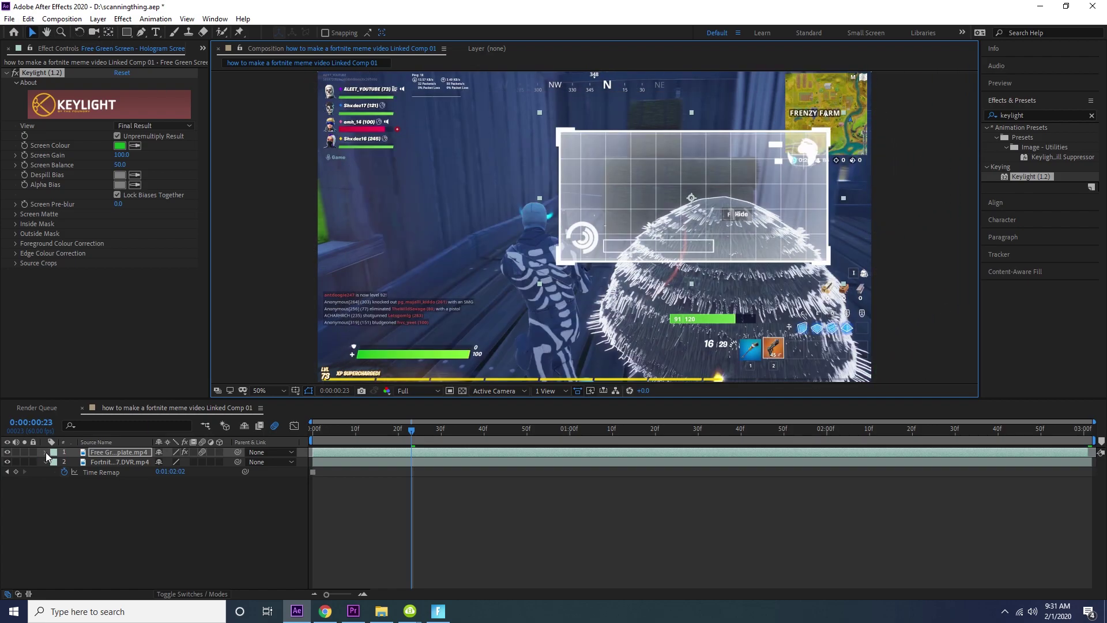
- Animate the hologram layer's Scale with keyframes of 0% at 0:00:00:36 and 55% at 0:00:00:41
left_click(45, 452)
key("space")
left_click(55, 472)
left_click(74, 500)
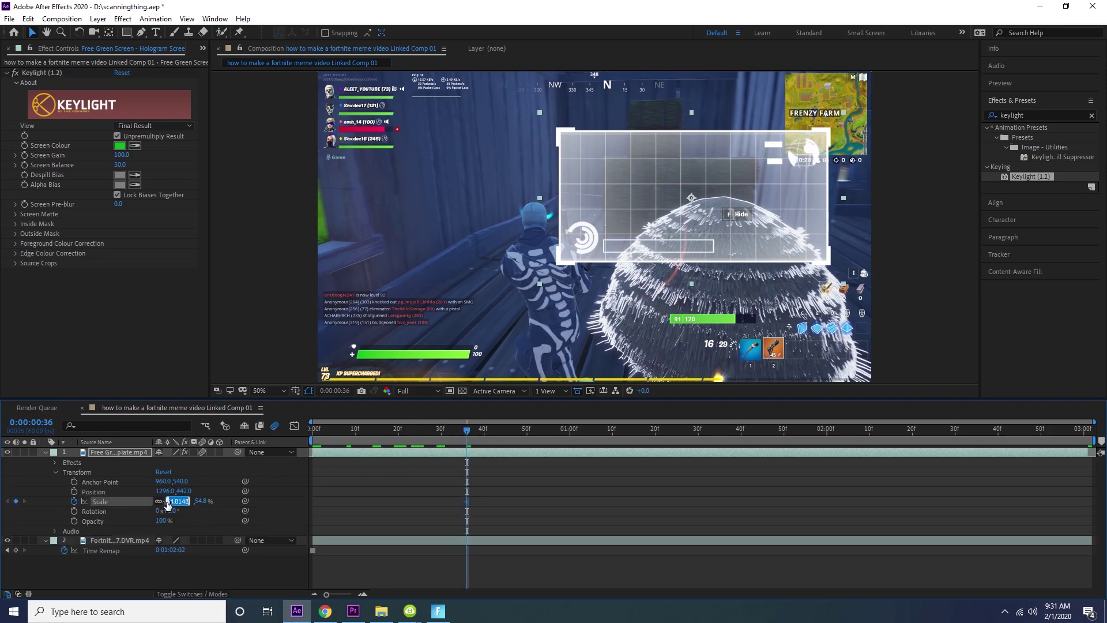
key("Return")
key("space")
left_click_drag(480, 441, 489, 437)
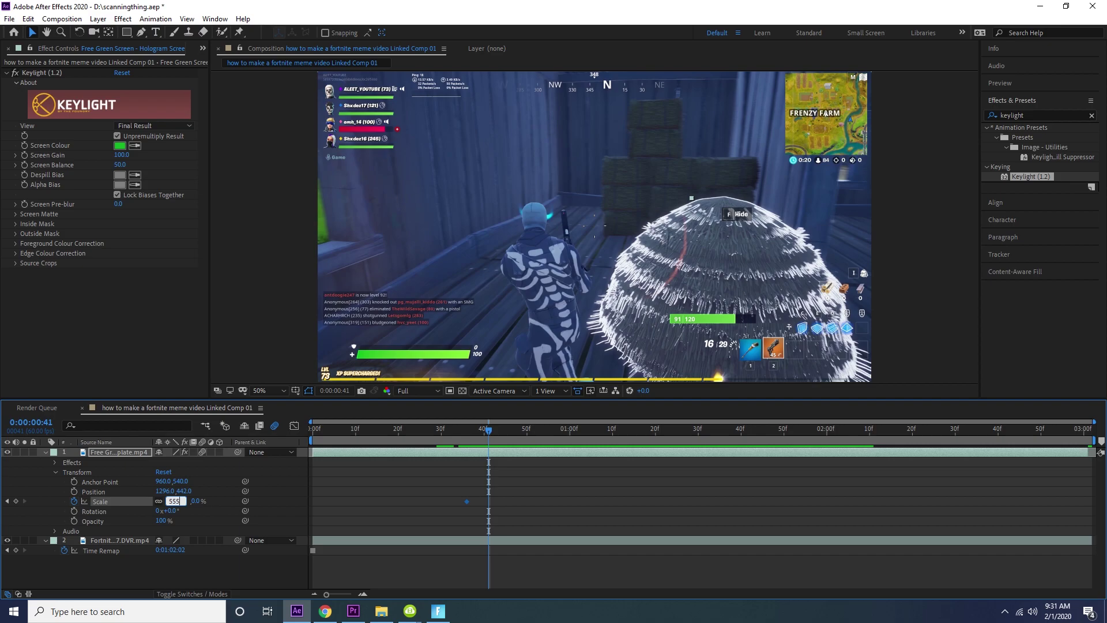
key("Return")
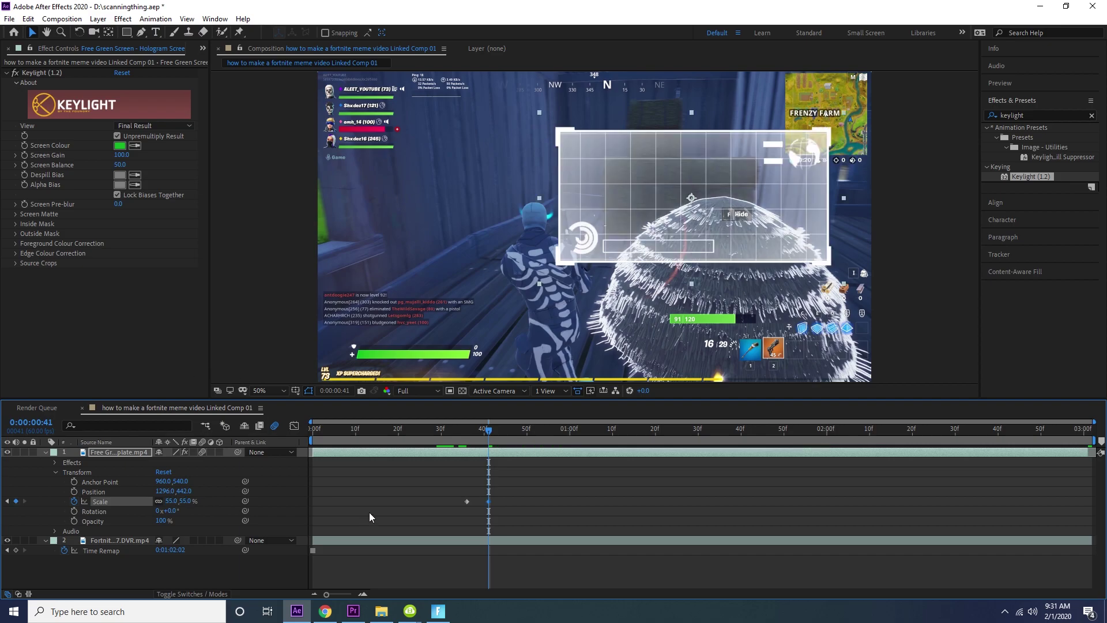
- Preview the hologram layer's scale-in animation around its two keyframes
left_click(443, 430)
key("space")
left_click(454, 434)
key("space")
key("space")
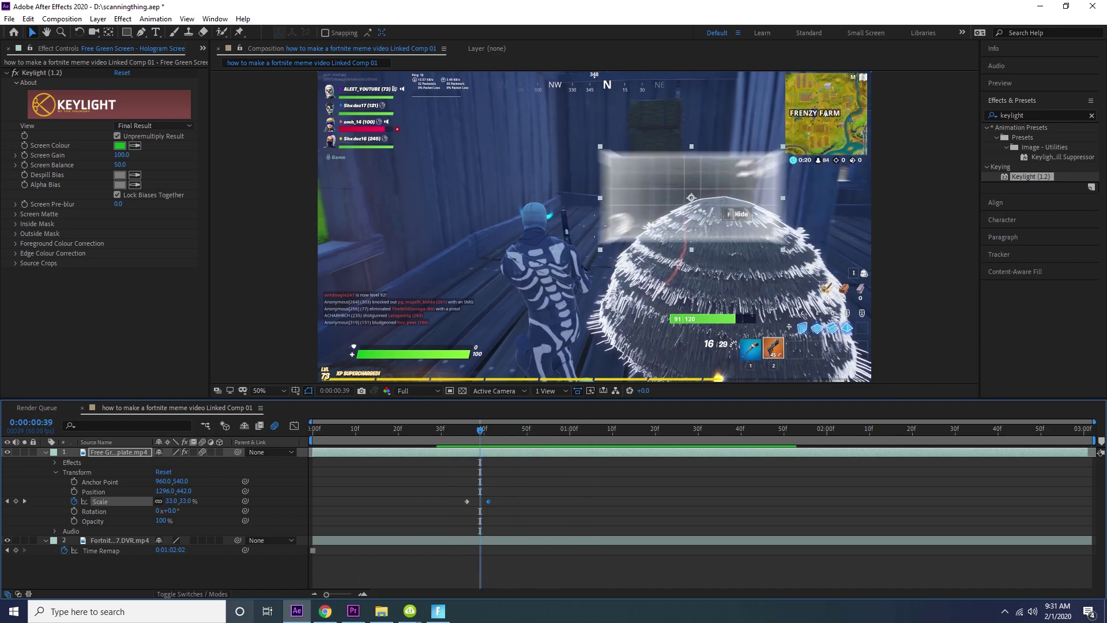
- Switch to Premiere Pro and play the last gameplay clip to the knocked opponent at 00:04:35:07
left_click(354, 612)
left_click(767, 445)
key("minus")
key("minus")
key("minus")
key("minus")
key("minus")
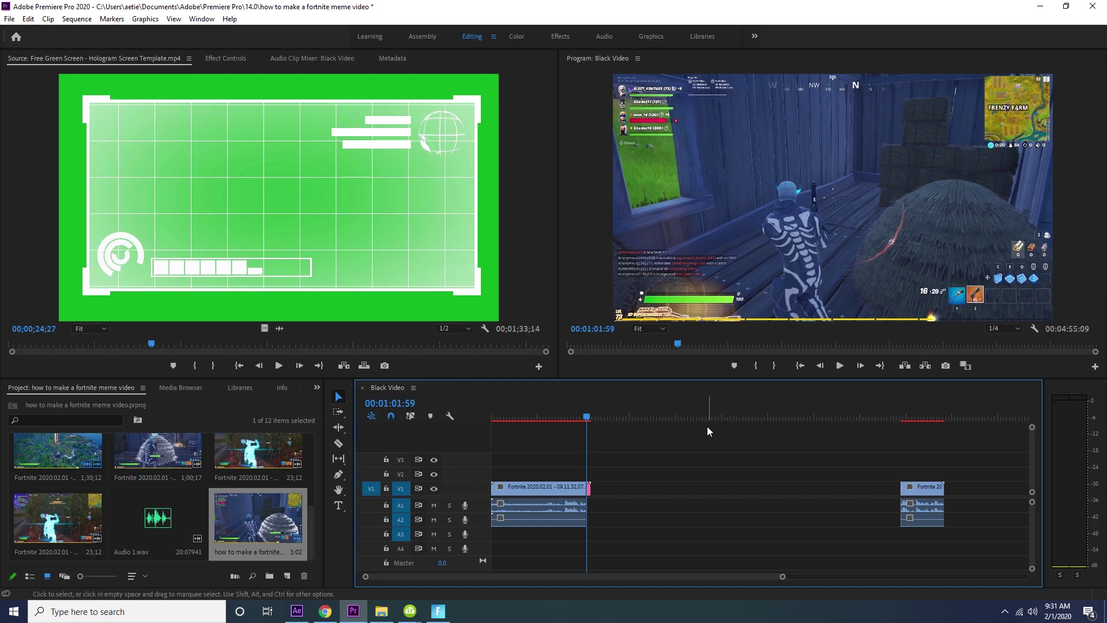
left_click_drag(875, 412, 916, 423)
key("space")
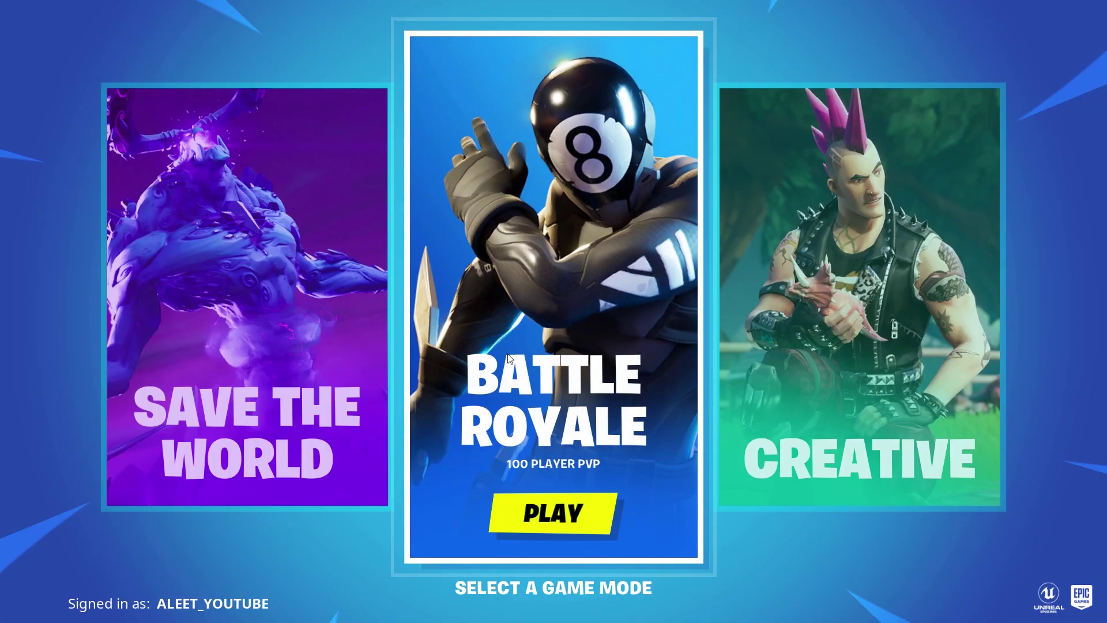
- Switch to Fortnite and equip the default outfit in the Locker
left_click(517, 473)
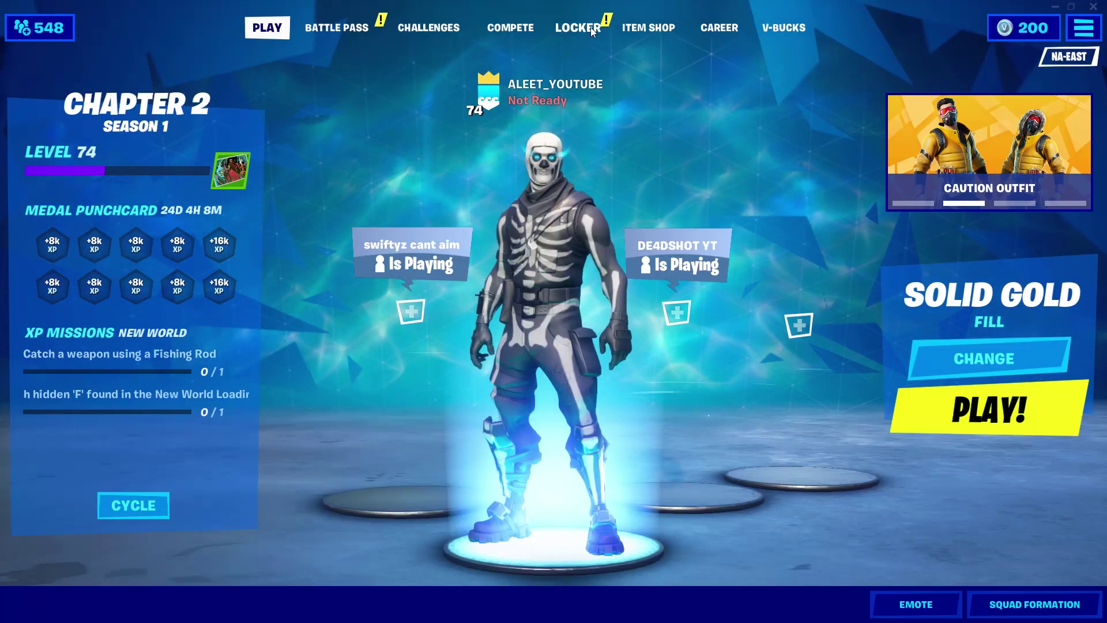
left_click(590, 27)
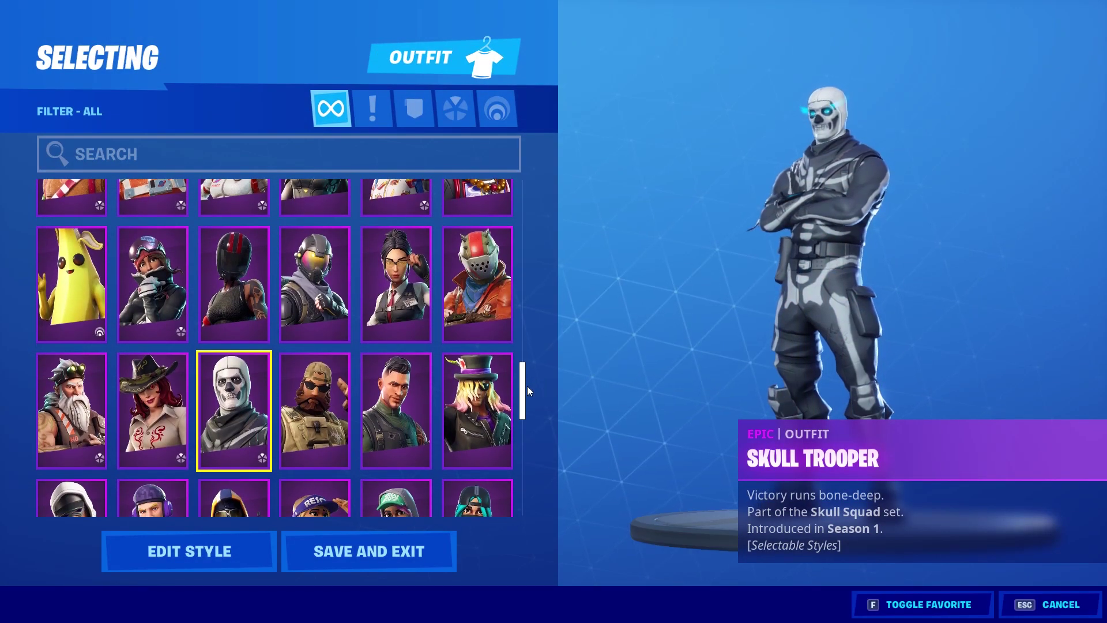
left_click_drag(527, 386, 549, 238)
left_click(88, 334)
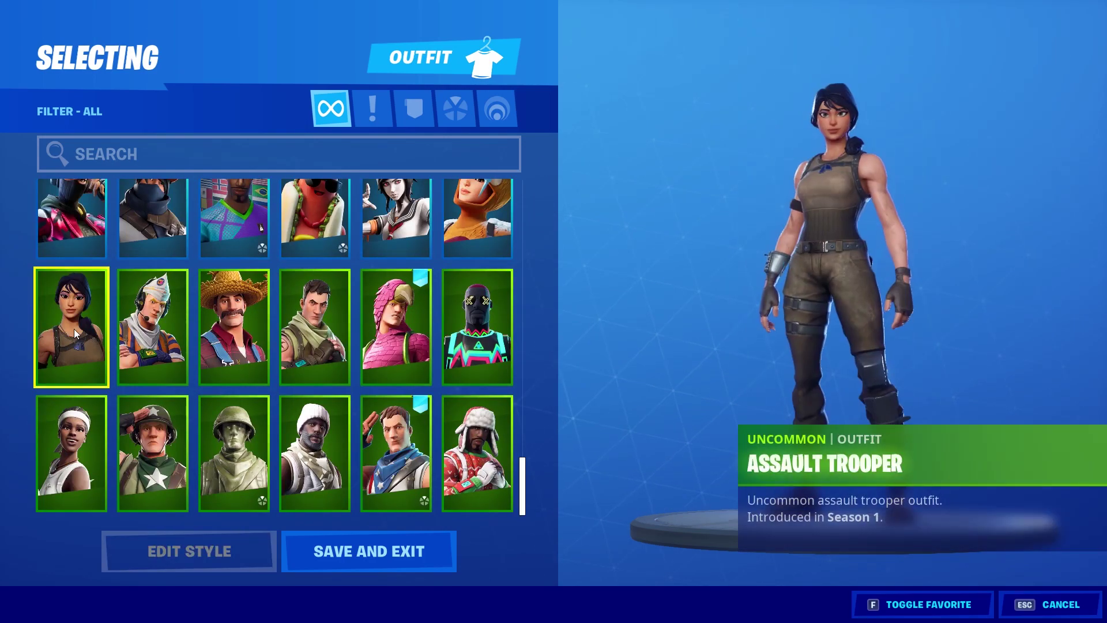
left_click(74, 329)
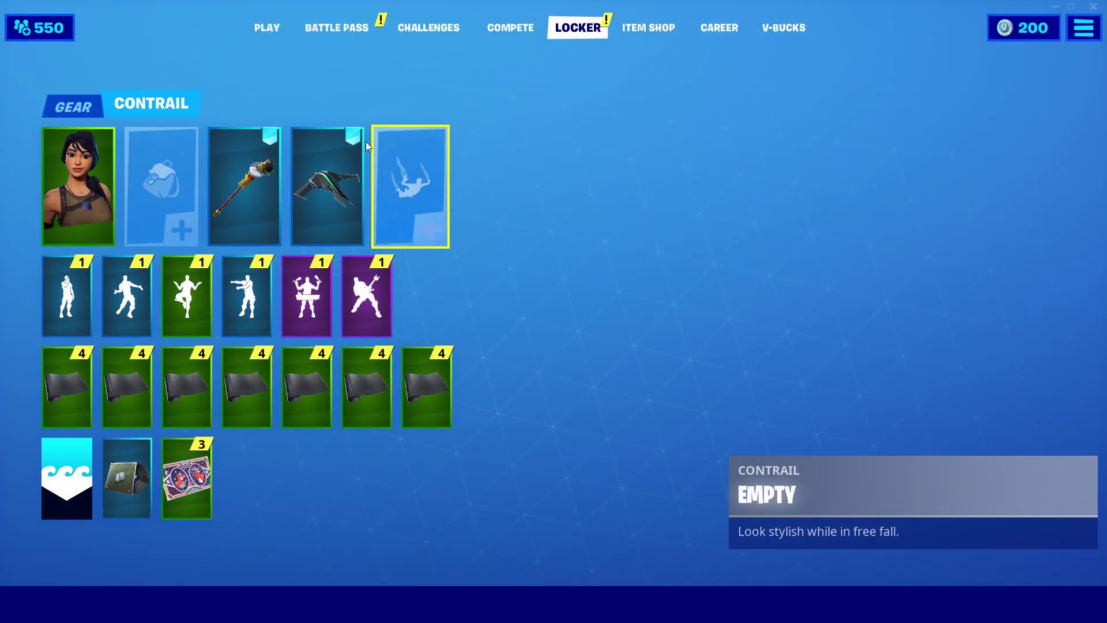
- Return to the lobby and set the game mode to Creative
left_click(254, 26)
left_click(960, 351)
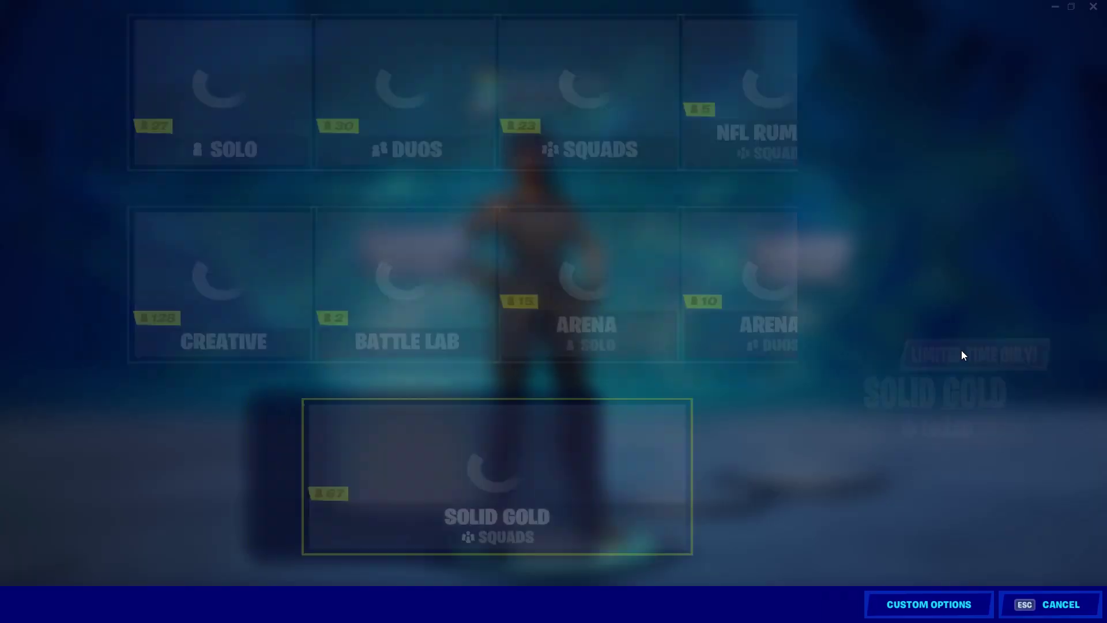
left_click(157, 348)
left_click(902, 522)
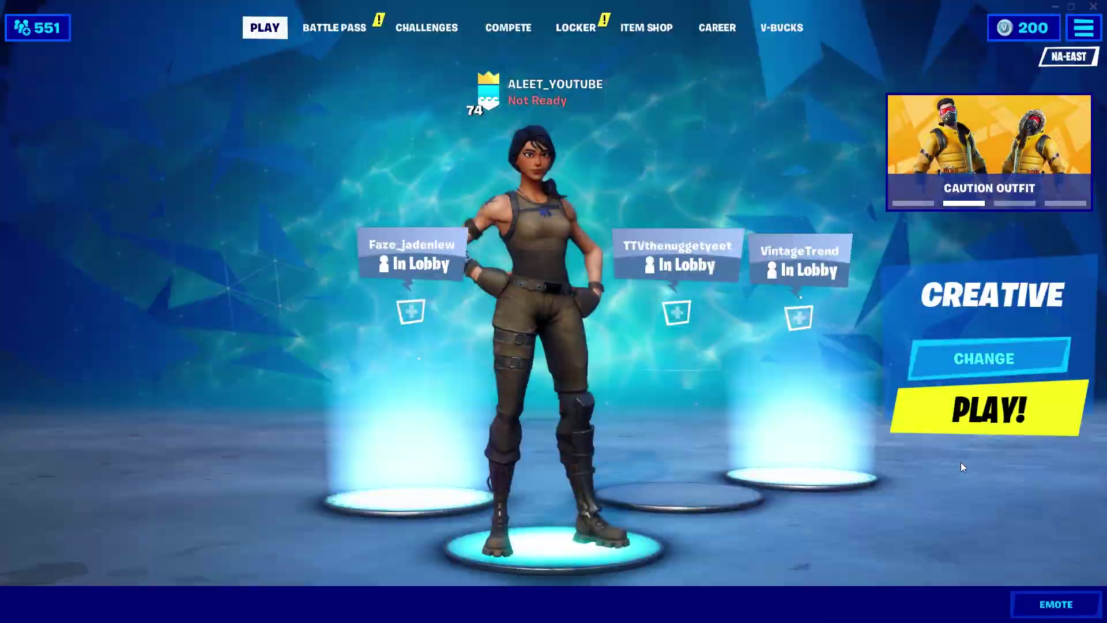
- Launch Creative and fly the character over to the lime-green blocks on the island
left_click(981, 404)
left_click(636, 376)
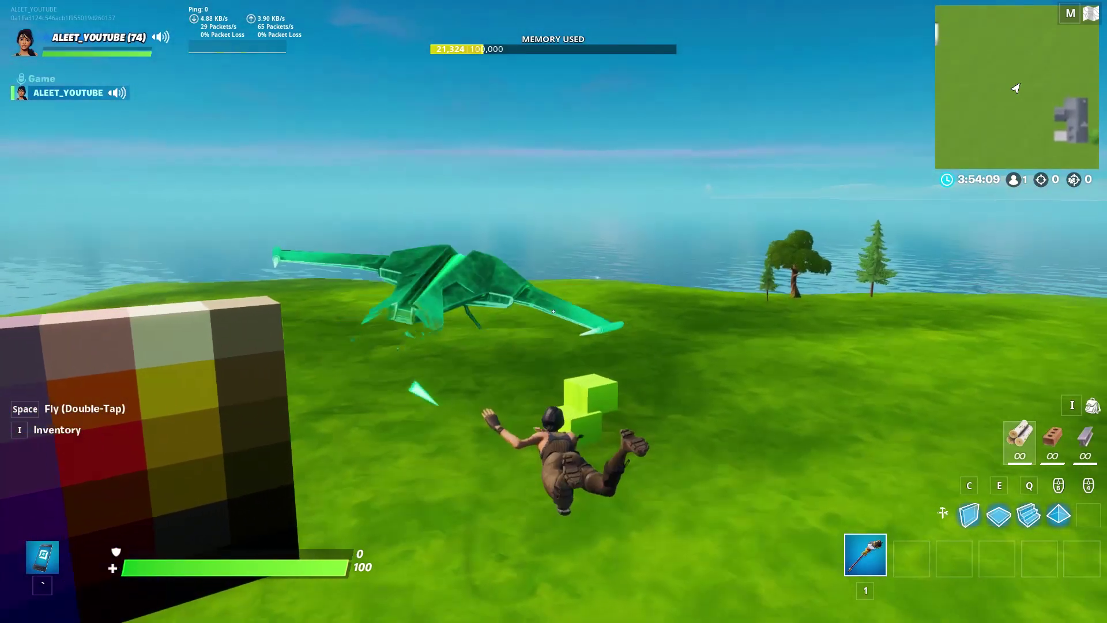
key("w")
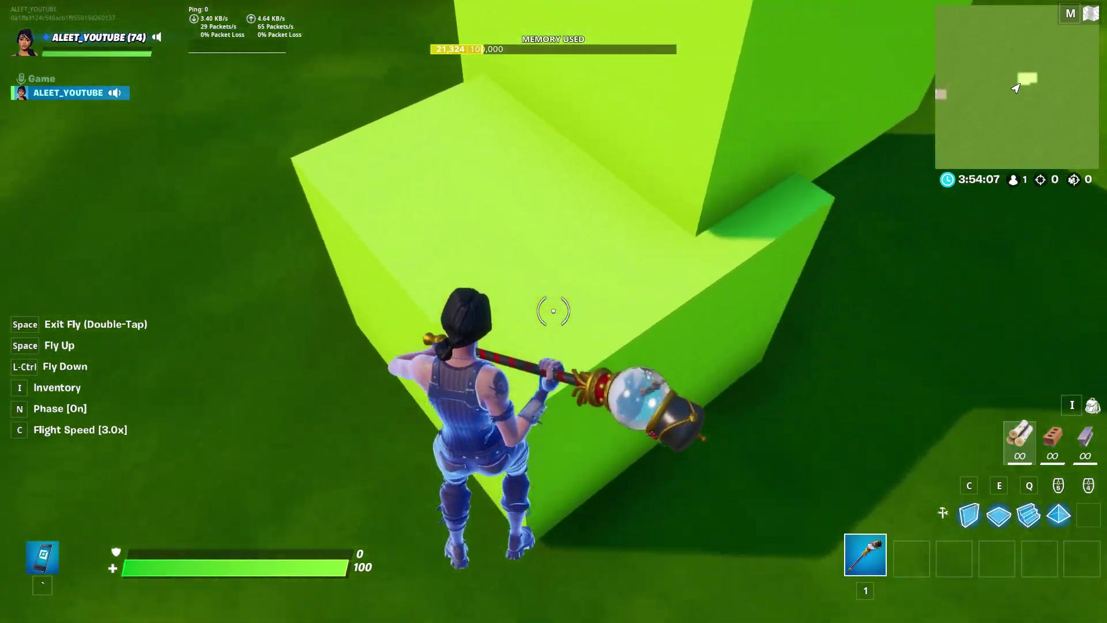
key("space")
key("space")
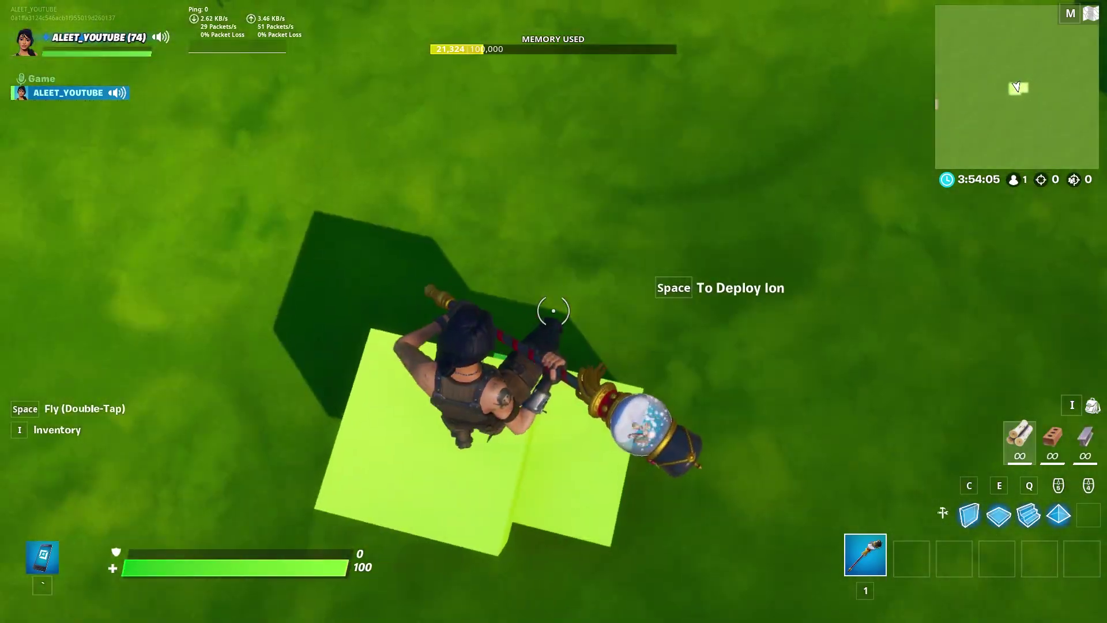
- Have the character kneel on the lime-green block and drink a Small Shield Potion
key("s")
key("b")
key("b")
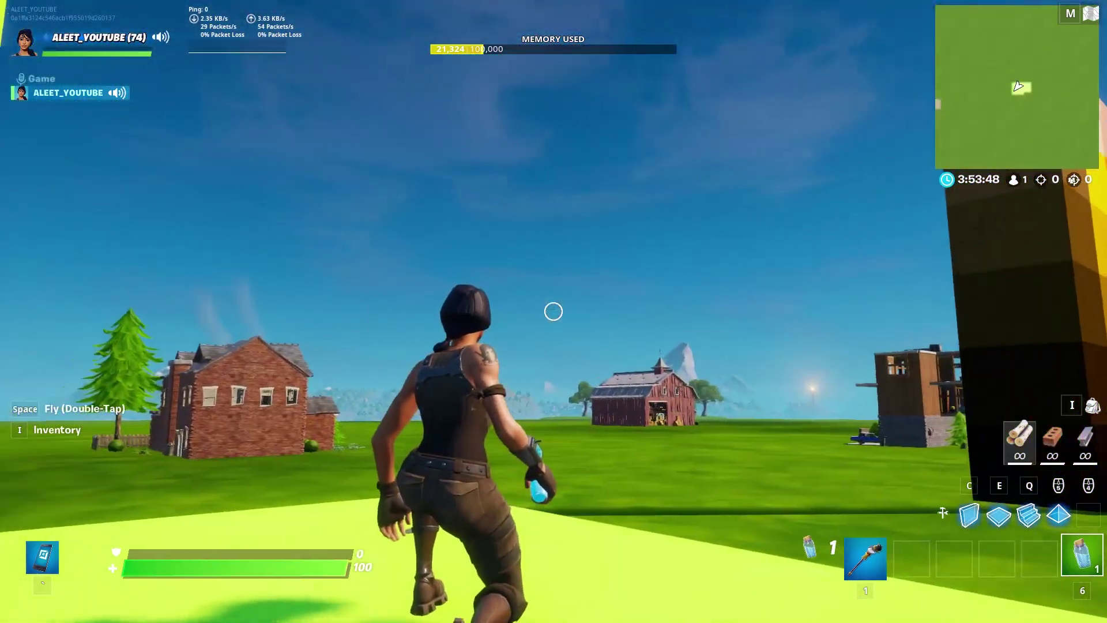
left_click(553, 312)
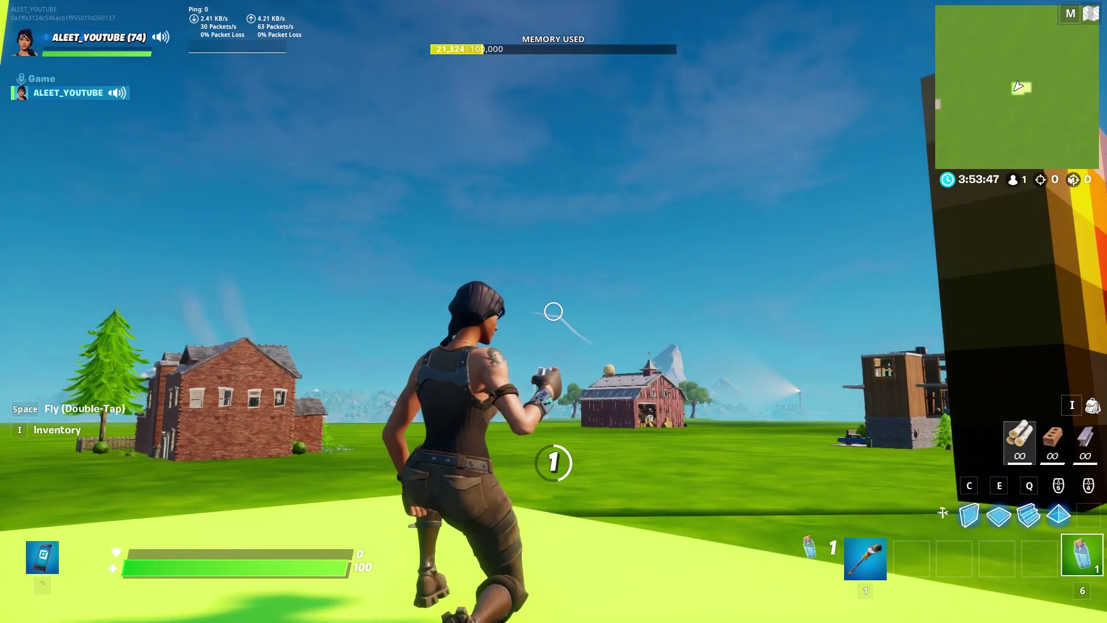
- Leave the Creative session in Fortnite
key("Escape")
left_click(835, 413)
left_click(663, 452)
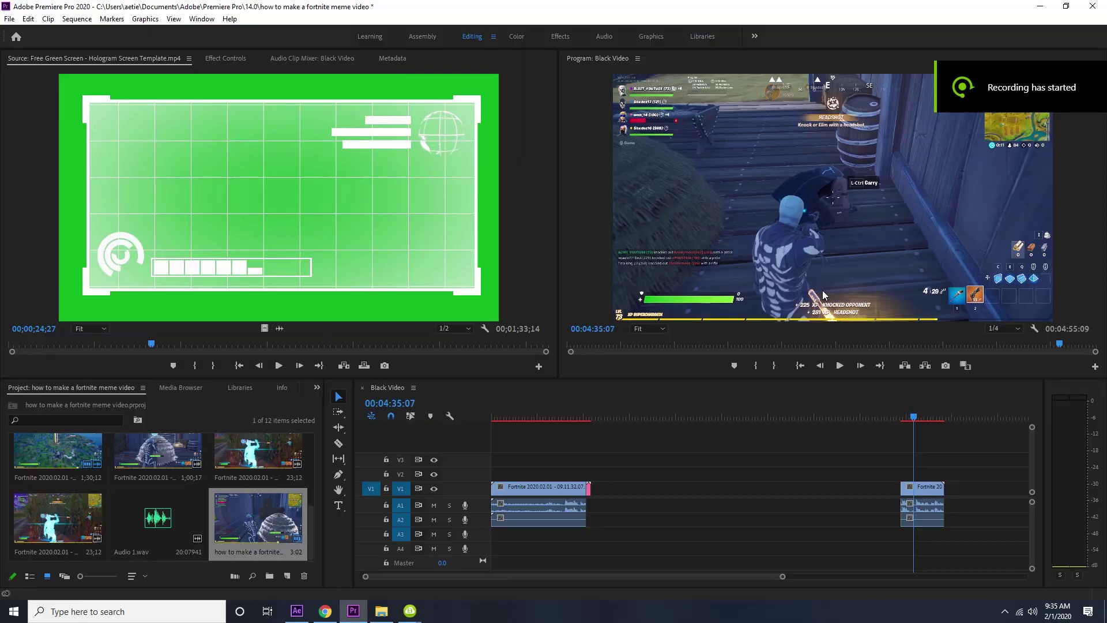
- Switch to After Effects and add the clip "Fortnite 2020.02.01 - 09.34.53.19" from the Fortnite videos folder above the hologram layer
left_click(296, 611)
left_click_drag(403, 433, 463, 410)
left_click(381, 611)
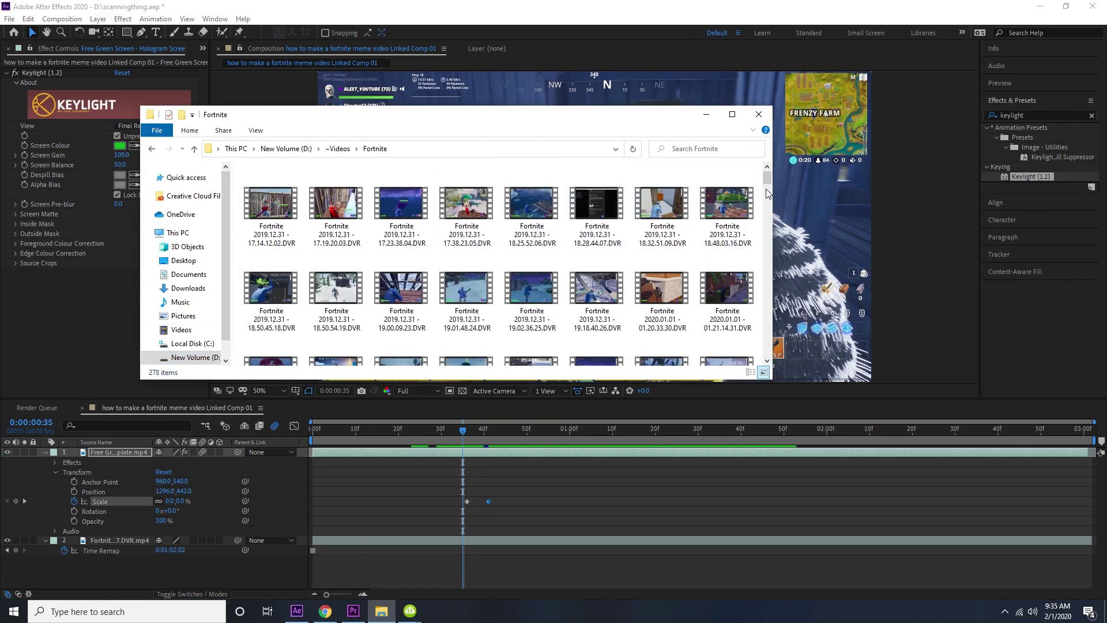
left_click_drag(767, 174, 769, 350)
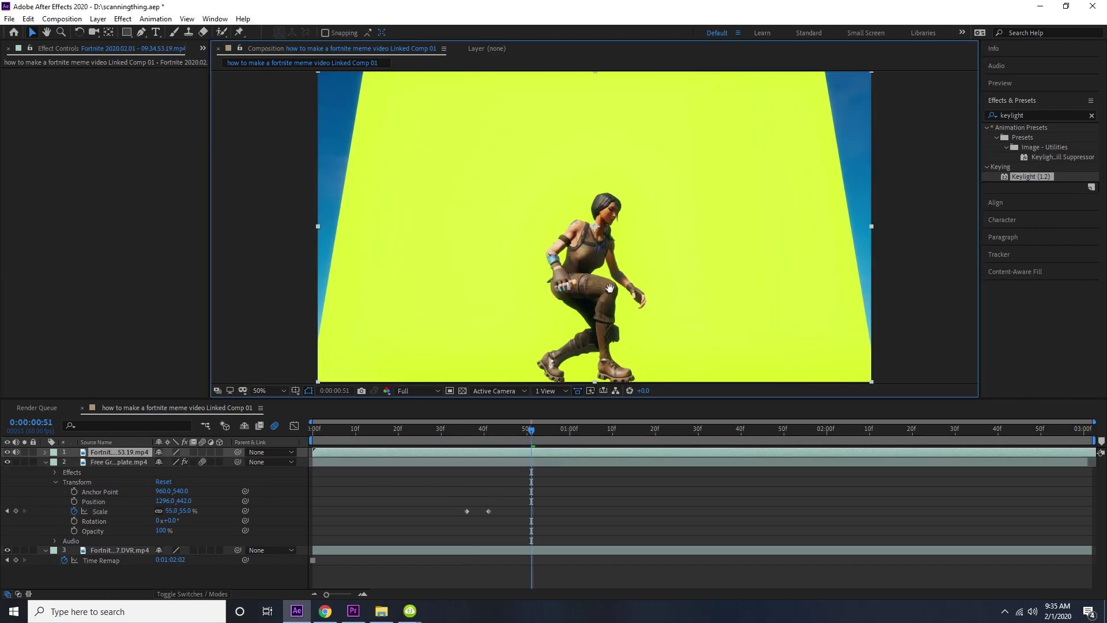
- Play through the new lime-background clip and cut away everything before 0:00:01:14
key("space")
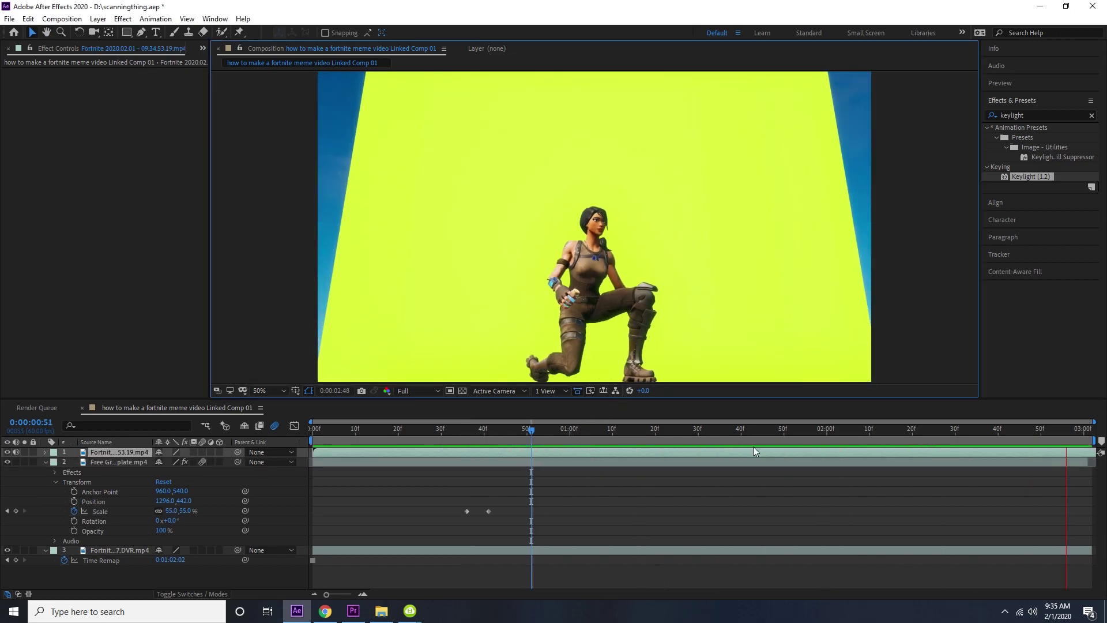
key("space")
key("ctrl+shift+d")
left_click(607, 462)
key("Delete")
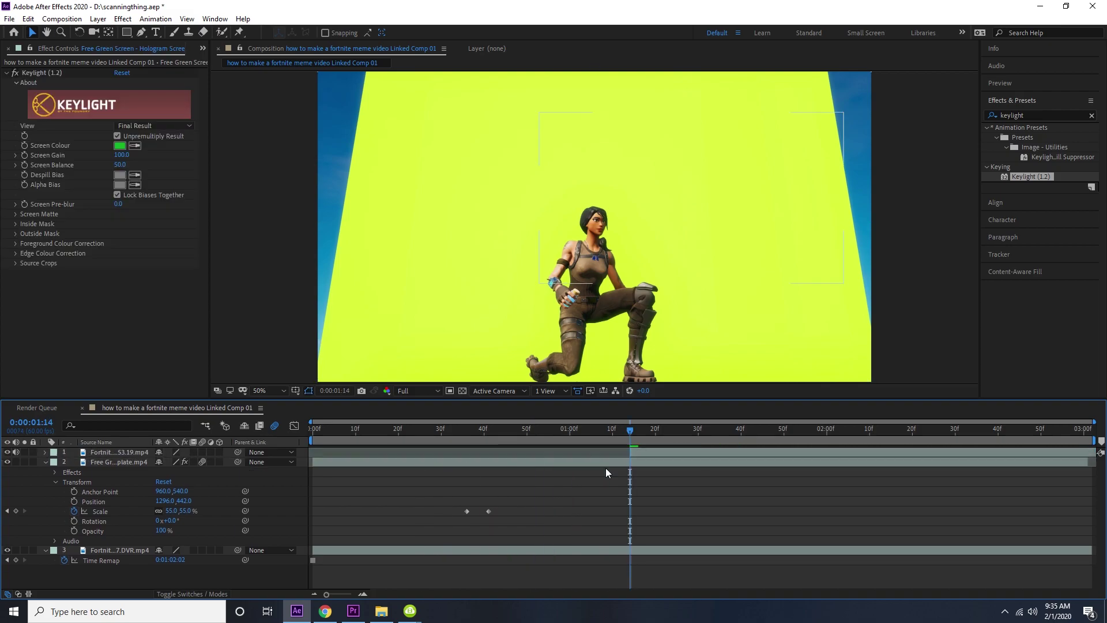
key("space")
key("space")
left_click(690, 452)
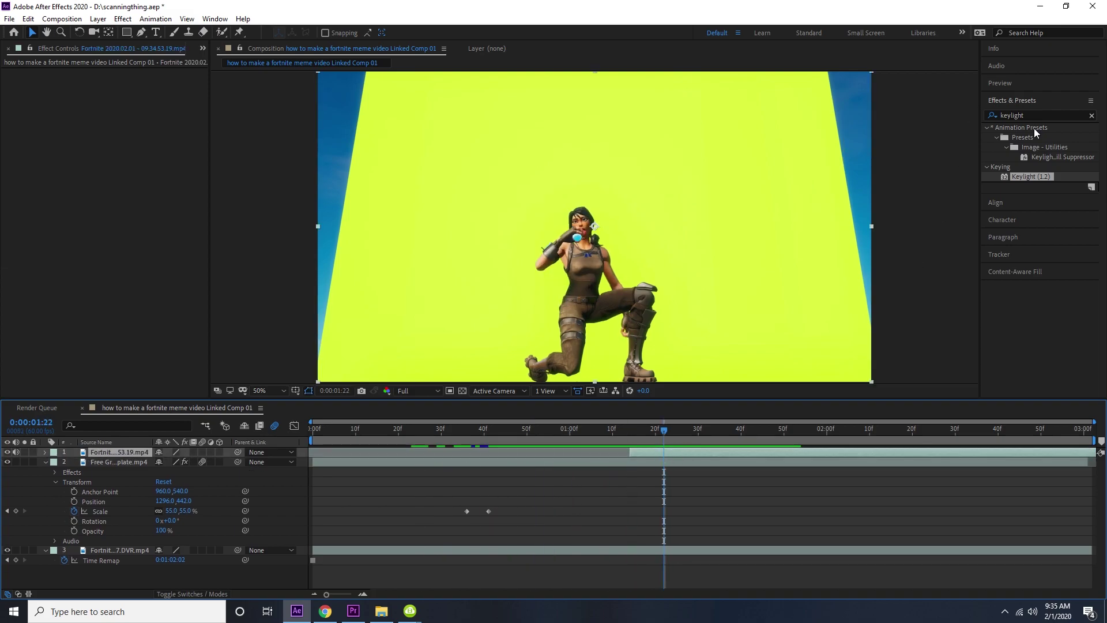
- Draw a closed curved mask around the kneeling character with the Pen tool
key("comma")
left_click(141, 32)
left_click_drag(532, 325, 530, 321)
left_click_drag(536, 263, 539, 249)
left_click_drag(582, 186, 592, 183)
left_click_drag(622, 209, 629, 237)
left_click_drag(642, 306, 646, 325)
left_click(533, 325)
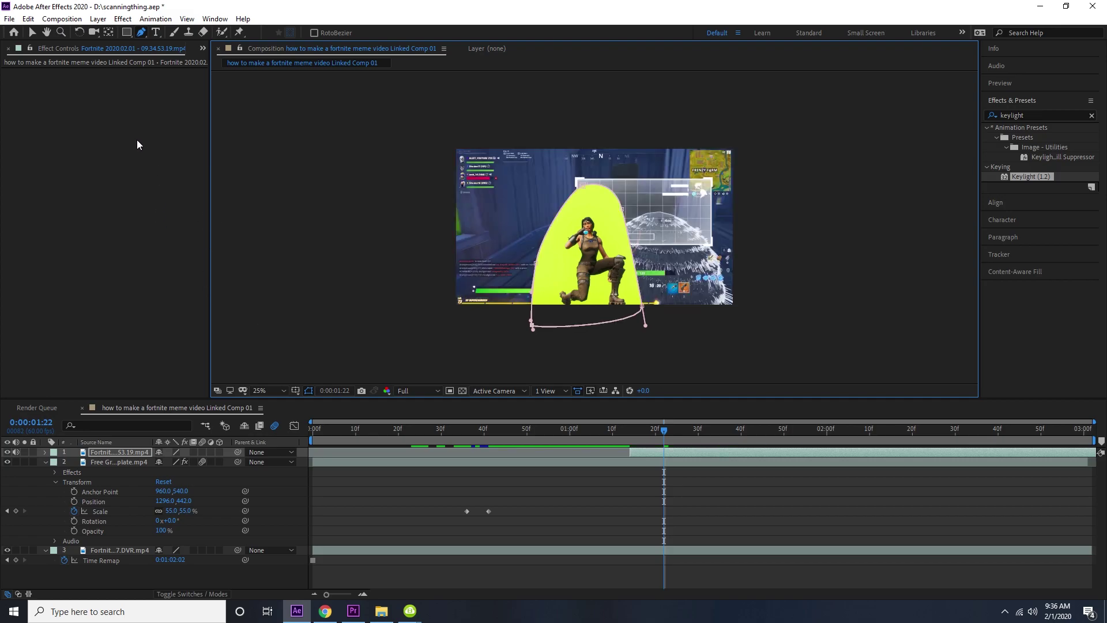
left_click(32, 33)
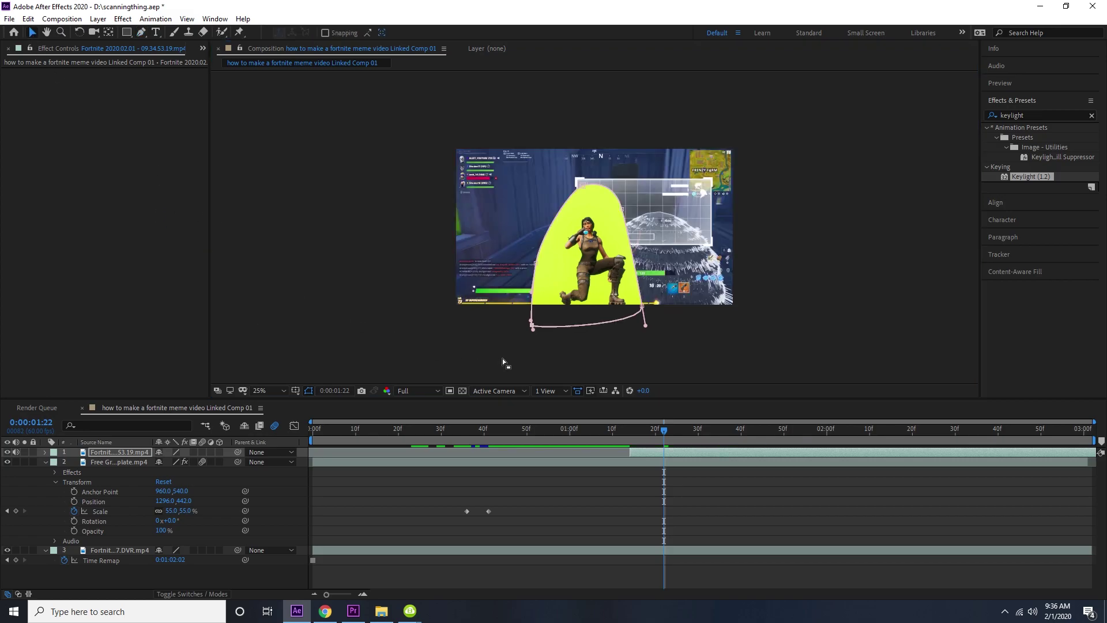
- Apply Keylight (1.2) to the masked character clip and sample its lime-yellow background as the Screen Colour
left_click(1028, 116)
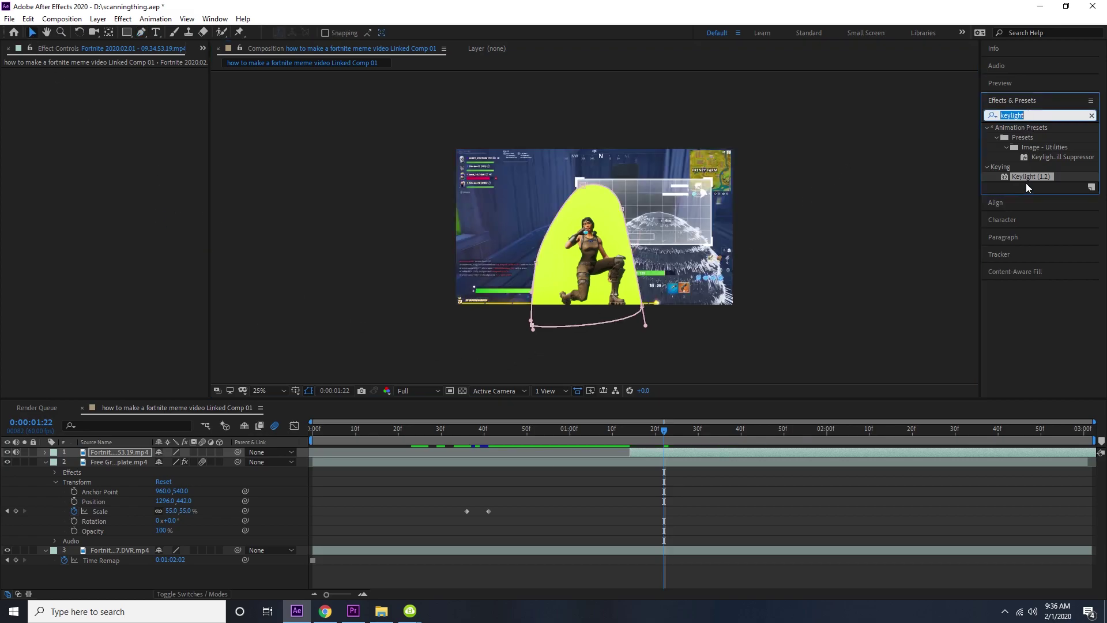
left_click_drag(1027, 181, 32, 138)
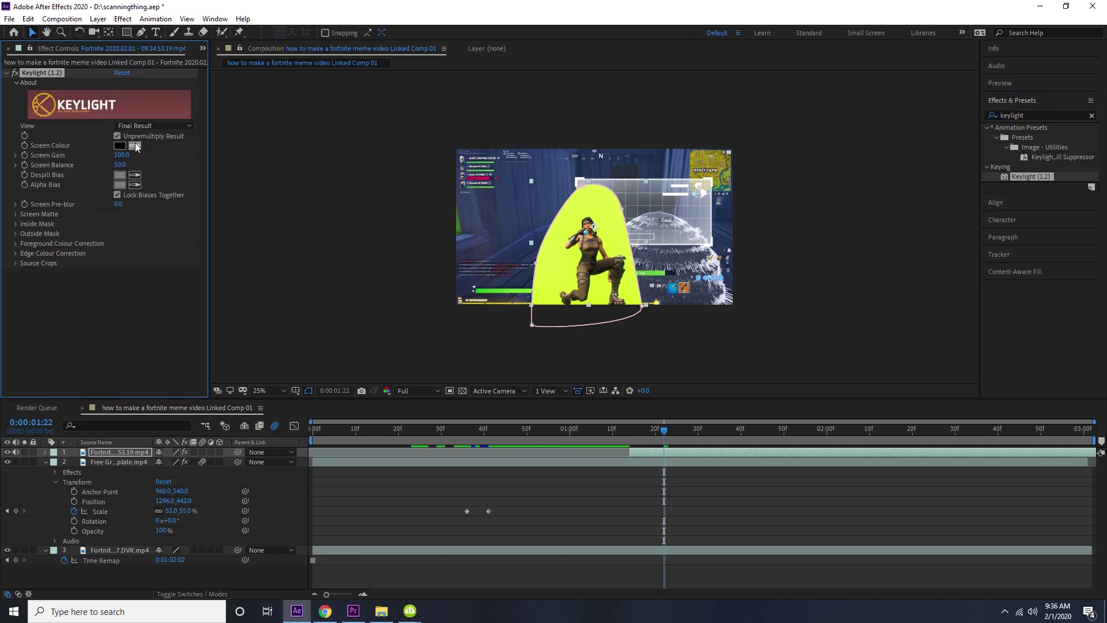
left_click(610, 254)
key("slash")
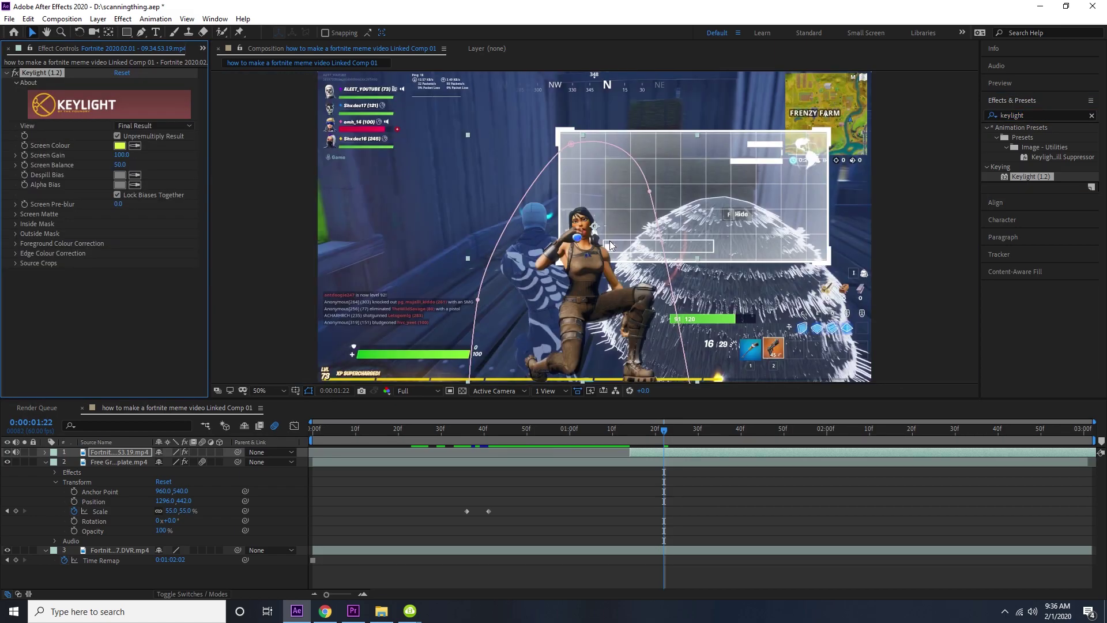
- Scale down the keyed character and position it inside the hologram panel above the haystack
key("comma")
key("comma")
left_click_drag(611, 282, 642, 240)
left_click_drag(732, 81, 722, 115)
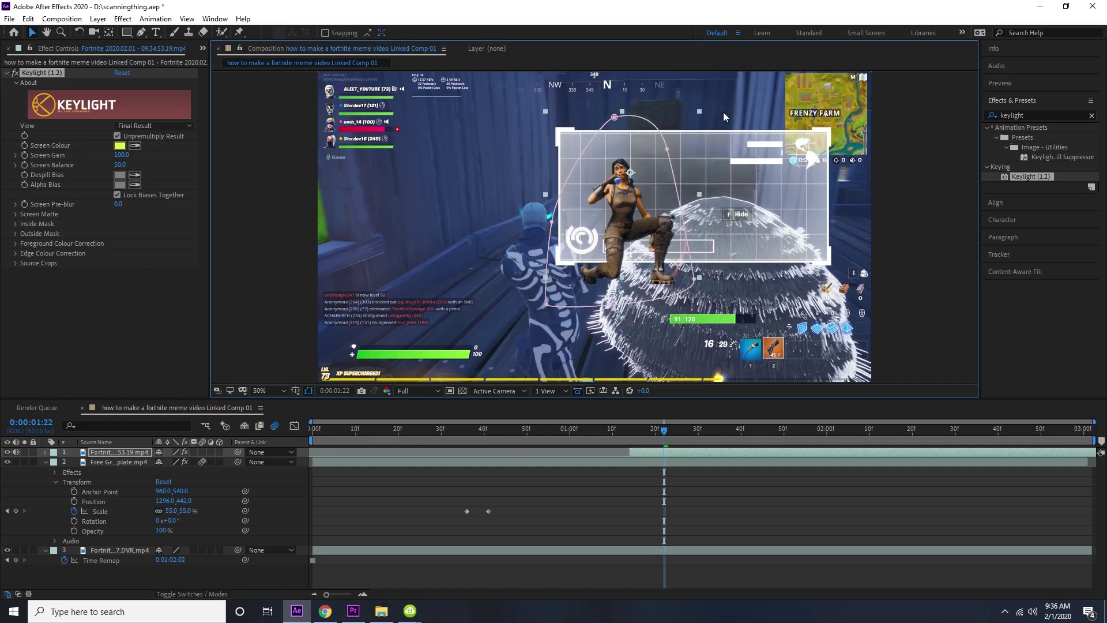
left_click_drag(642, 172, 668, 163)
scroll(671, 171, "down", 4)
scroll(677, 178, "up", 6)
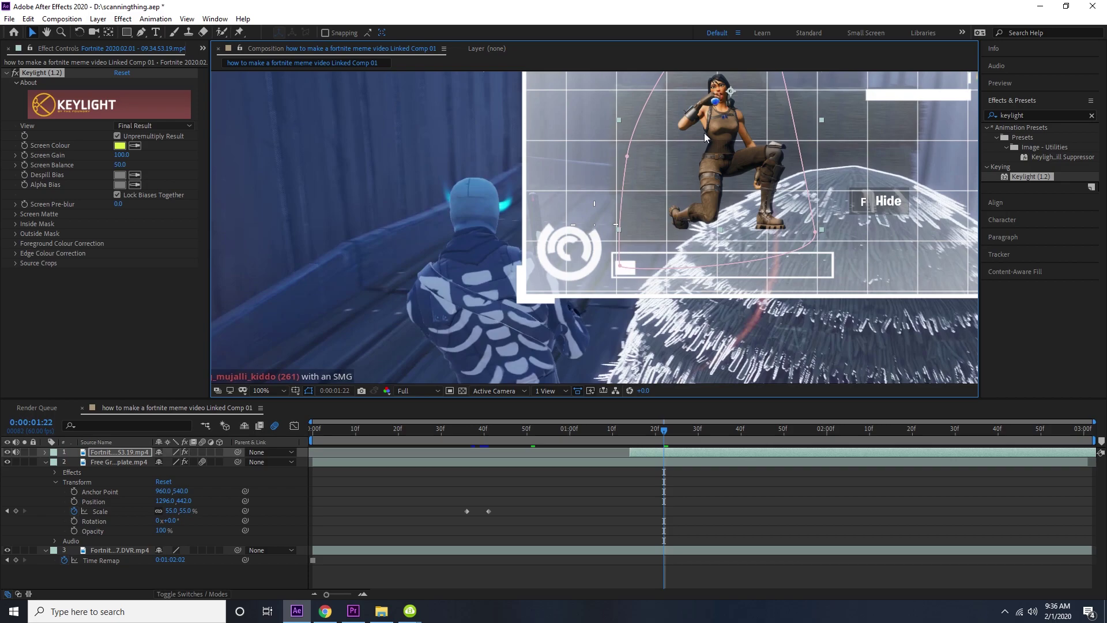
left_click_drag(720, 123, 720, 135)
scroll(719, 135, "up", 1)
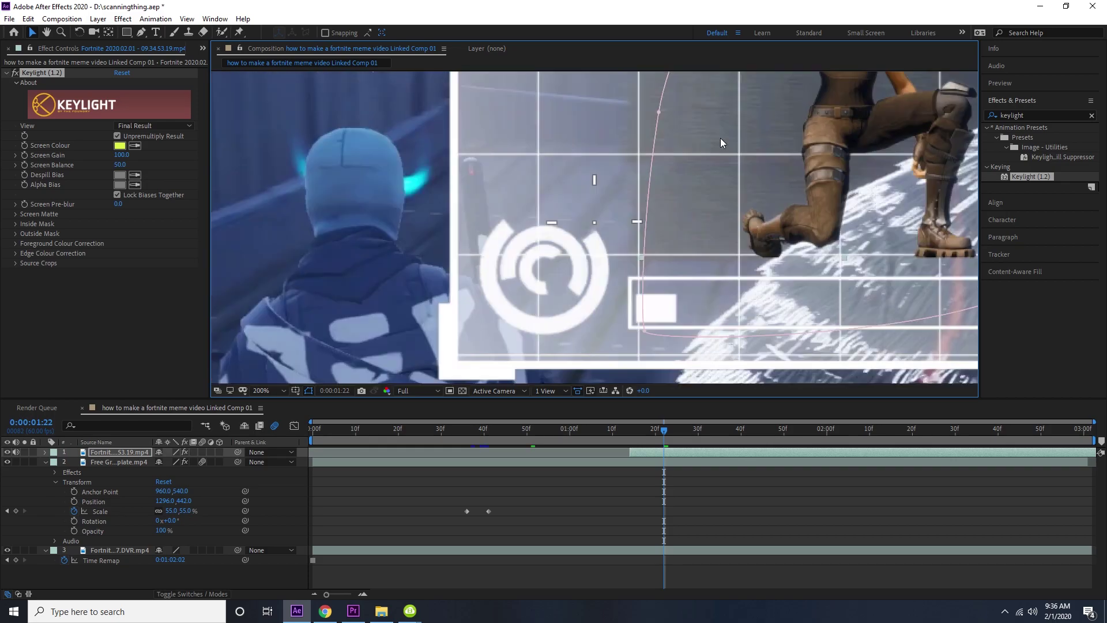
- Shift the start of the character layer back to 0:00:00:38, during the hologram's scale-in
scroll(720, 137, "down", 6)
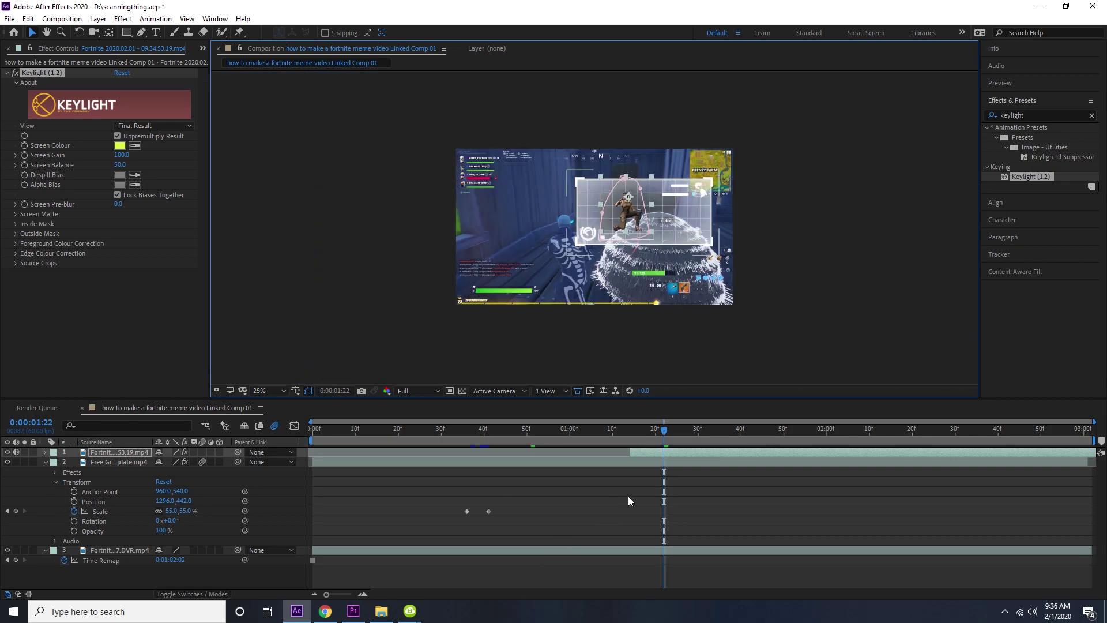
left_click_drag(646, 433, 471, 444)
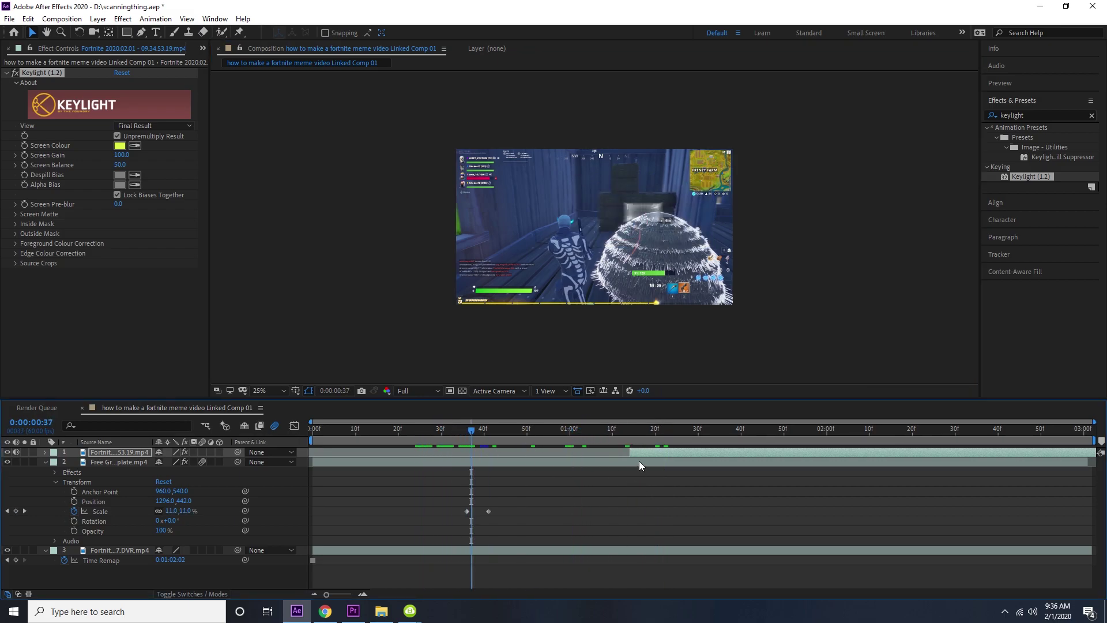
left_click_drag(630, 452, 493, 432)
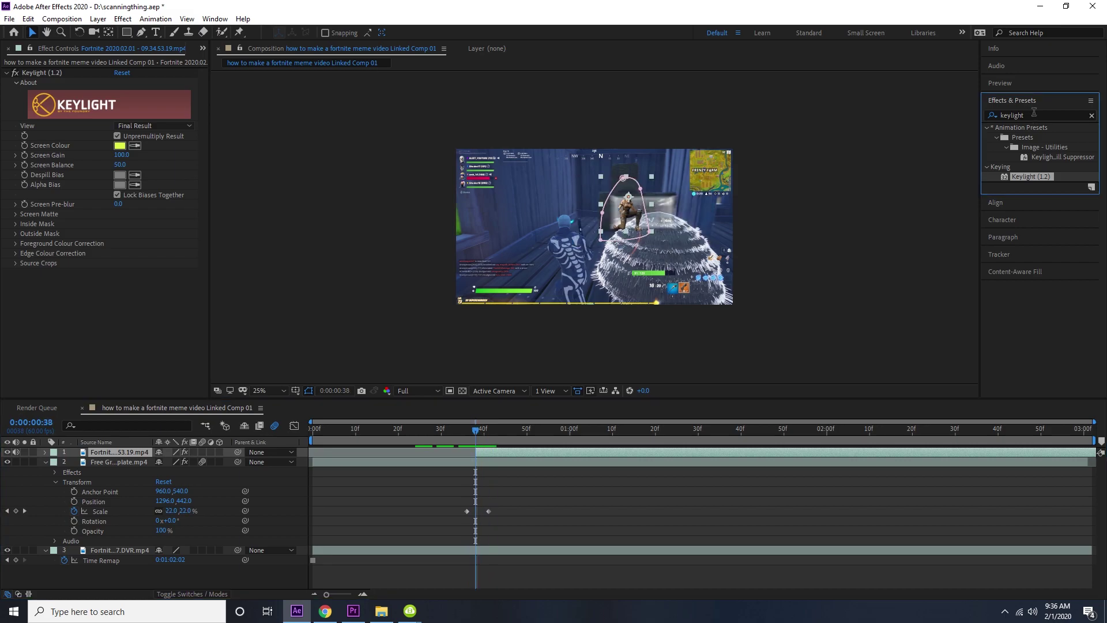
- Apply the Tint effect to the character layer and set Map Black To to a dark green
left_click(1034, 113)
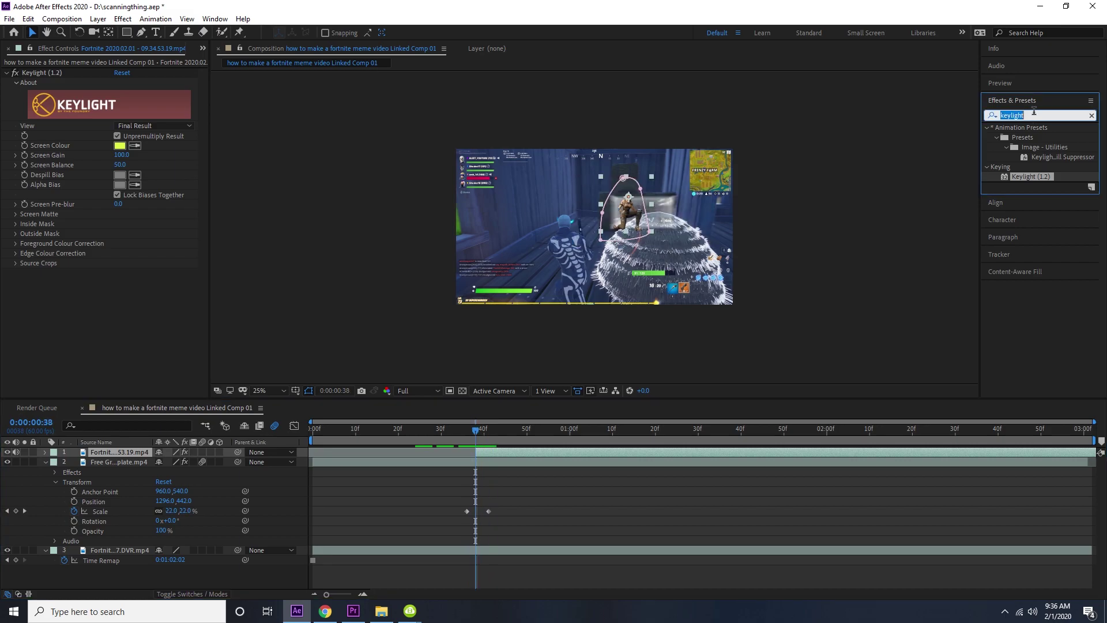
type("tint")
double_click(1036, 176)
left_click(120, 283)
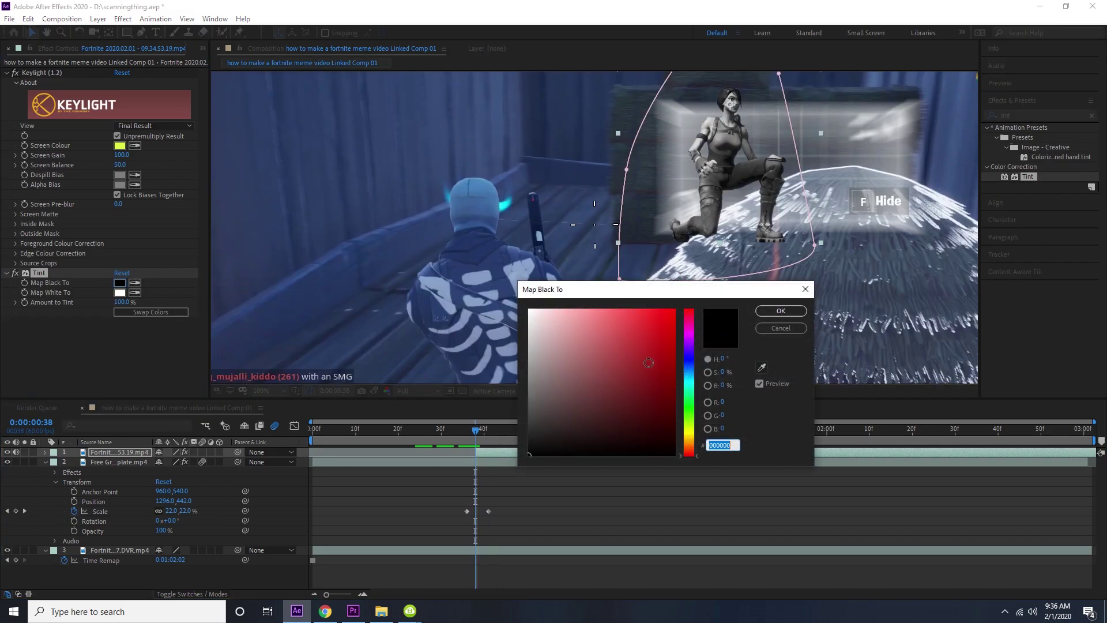
left_click(692, 411)
left_click_drag(669, 323, 687, 283)
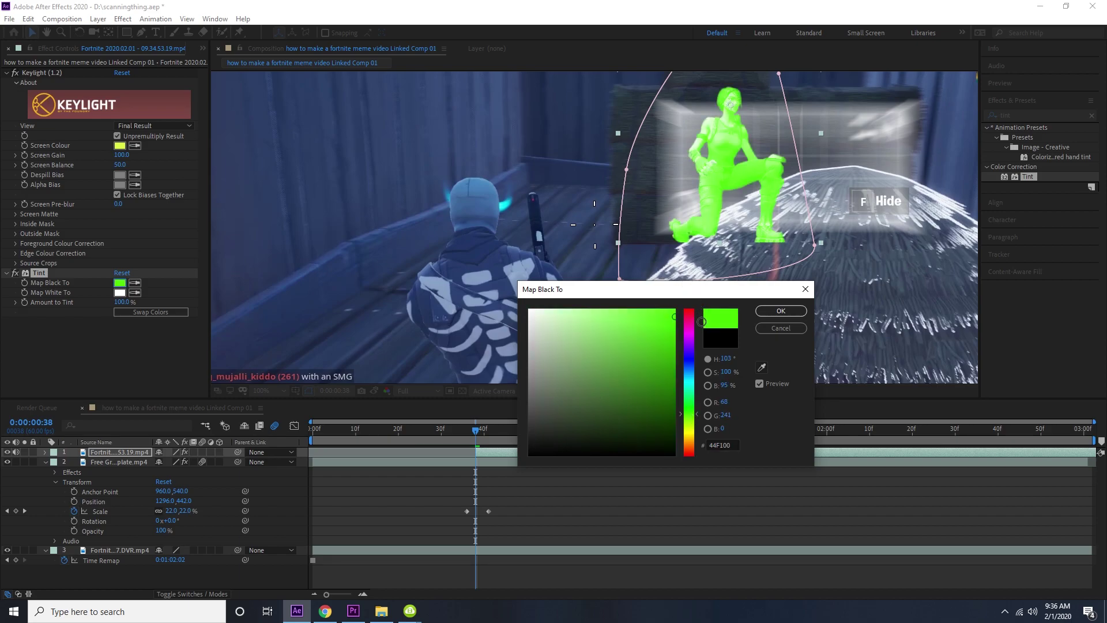
left_click_drag(702, 323, 706, 408)
left_click(764, 311)
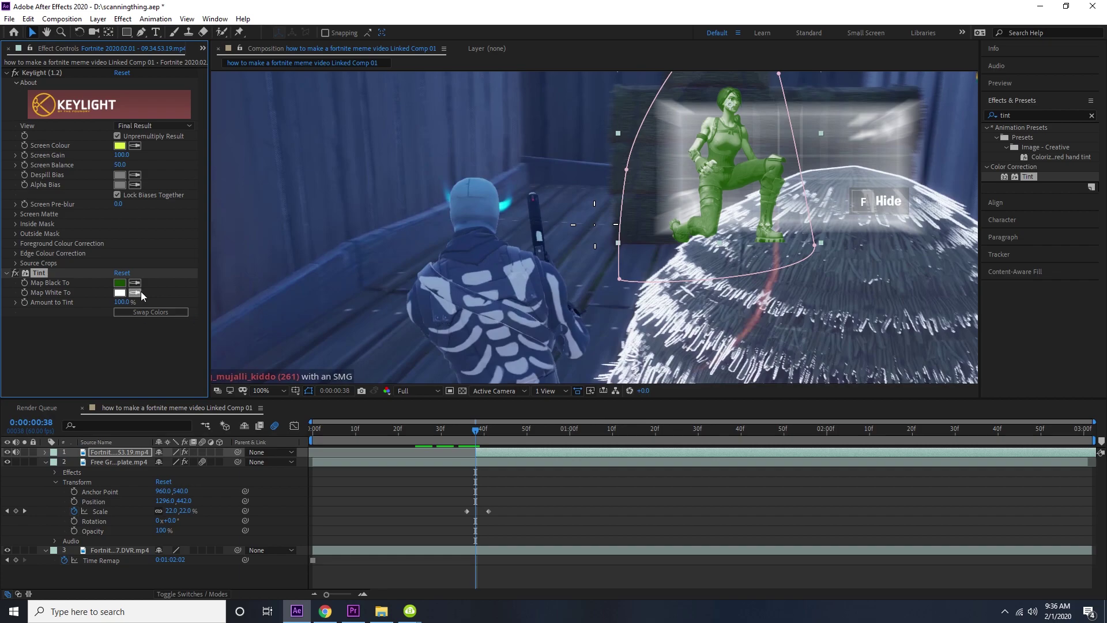
- Set the character Tint's Map White To to bright green 18FF00
left_click(120, 292)
left_click(688, 408)
mouse_move(553, 368)
left_mouse_down()
mouse_move(509, 355)
mouse_move(556, 317)
mouse_move(685, 312)
left_mouse_up()
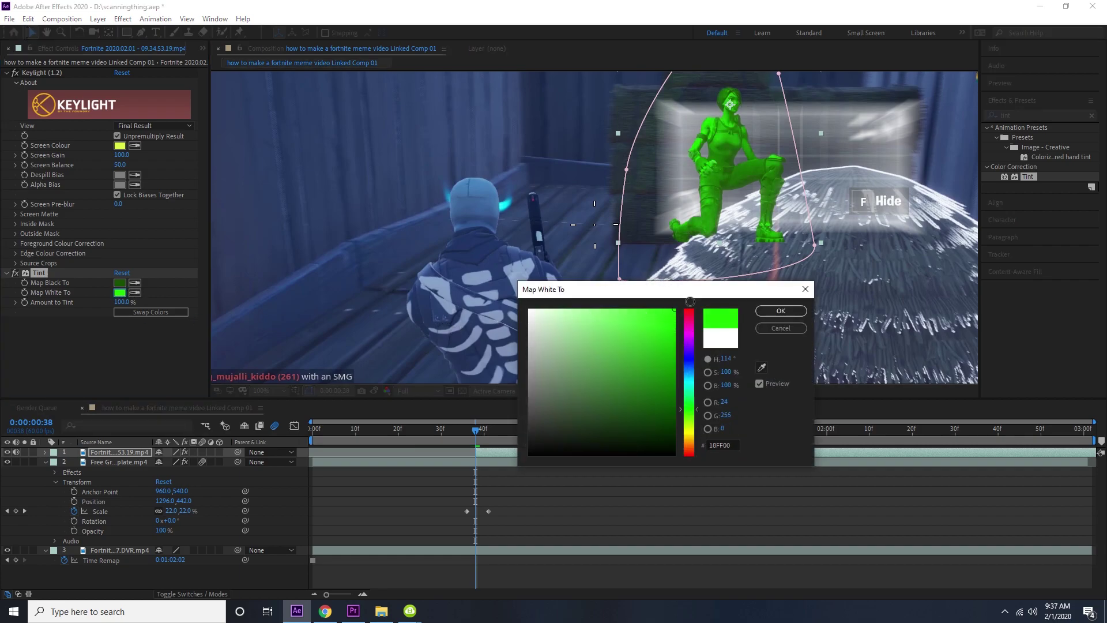
left_click(779, 309)
scroll(663, 189, "down", 1)
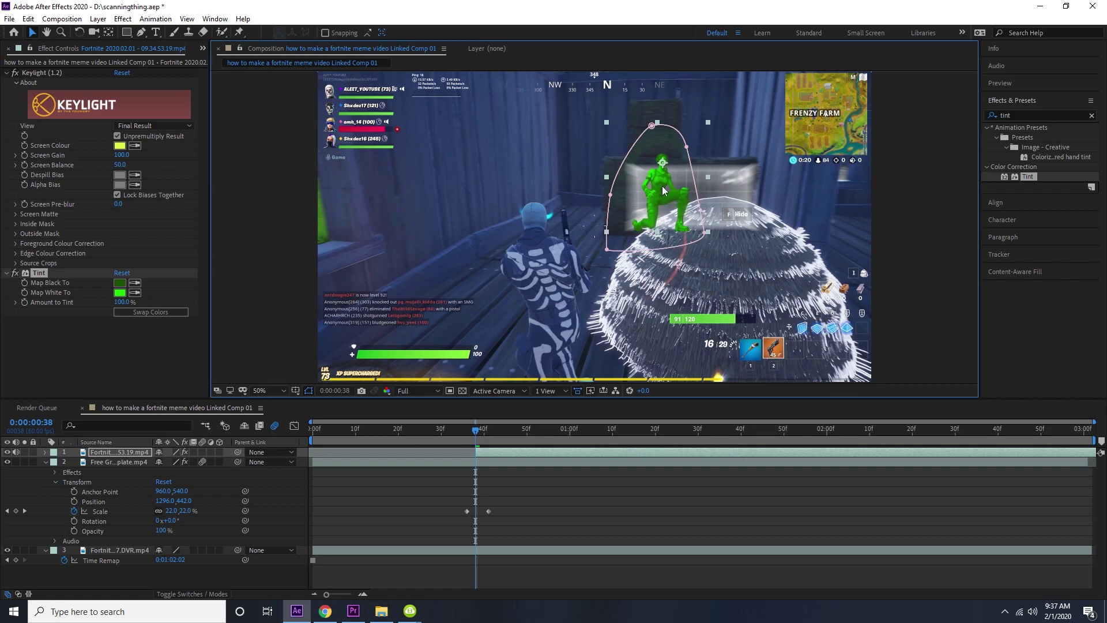
- Apply the Tint effect to the hologram layer and set its Map White To to a bright green
key("period")
left_click_drag(735, 157, 734, 158)
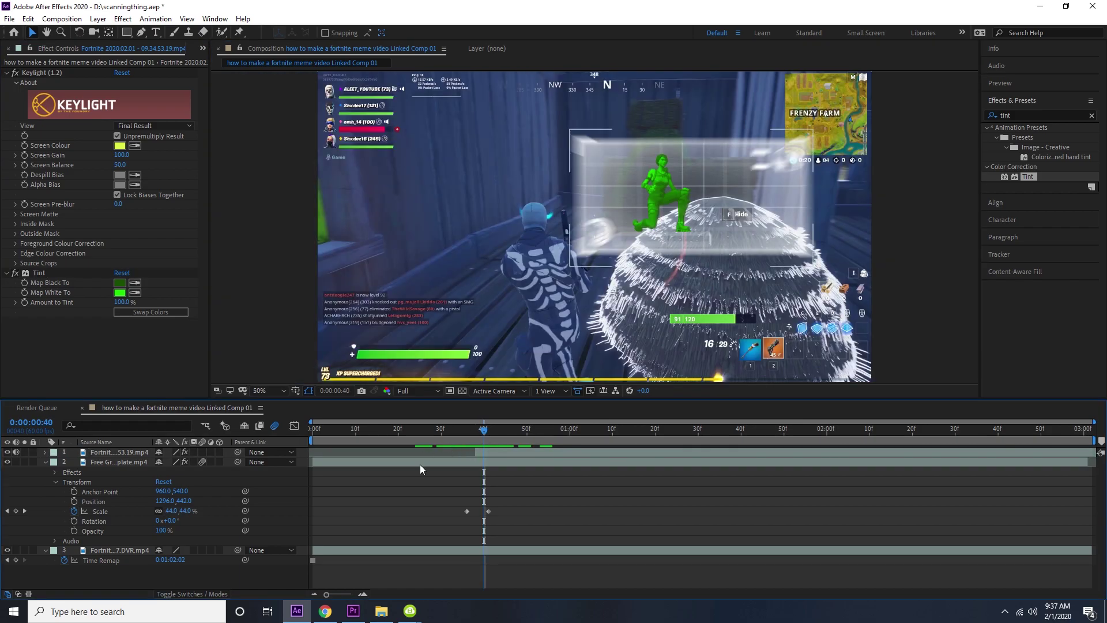
left_click(420, 464)
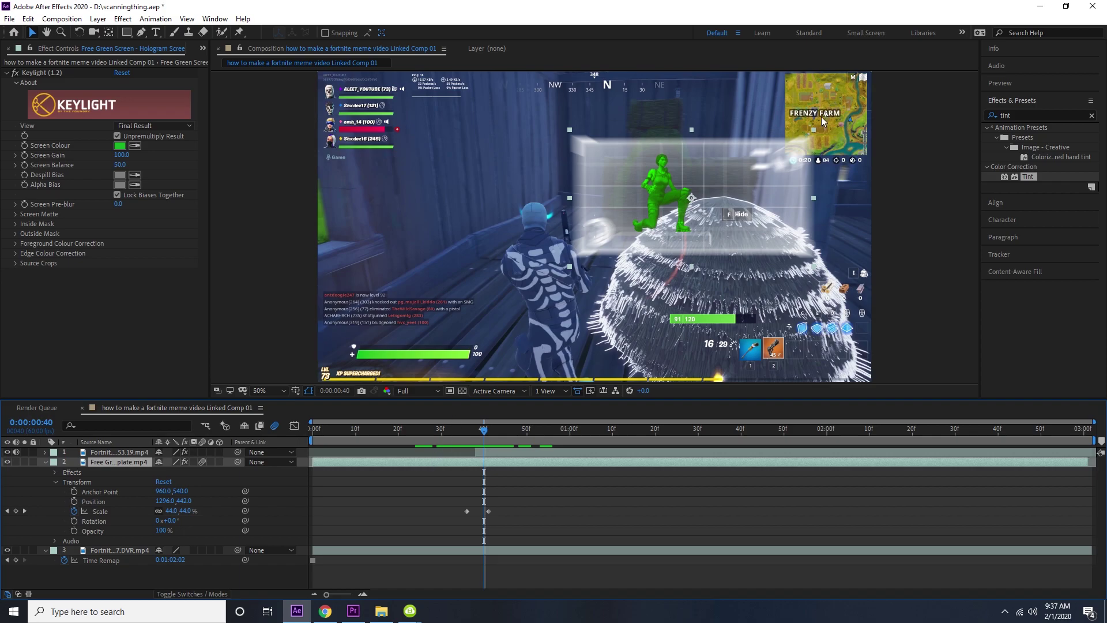
left_click_drag(1044, 193, 115, 276)
left_click(120, 292)
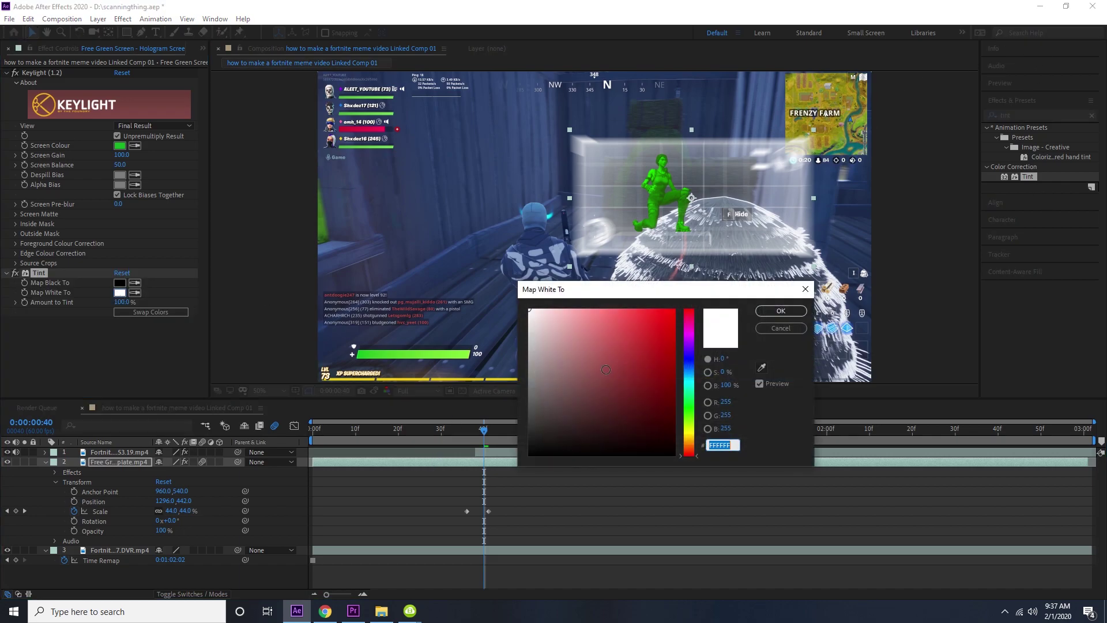
left_click_drag(686, 421, 686, 415)
mouse_move(663, 337)
left_mouse_down()
mouse_move(675, 309)
mouse_move(674, 328)
left_mouse_up()
key("Return")
- Set the character layer's start to about 0:00:00:42 and pre-compose the hologram layer, moving all attributes into the new composition
mouse_move(466, 430)
left_mouse_down()
mouse_move(494, 431)
mouse_move(467, 428)
left_mouse_up()
left_click(476, 451)
left_click(123, 463)
right_click(128, 462)
left_click(178, 410)
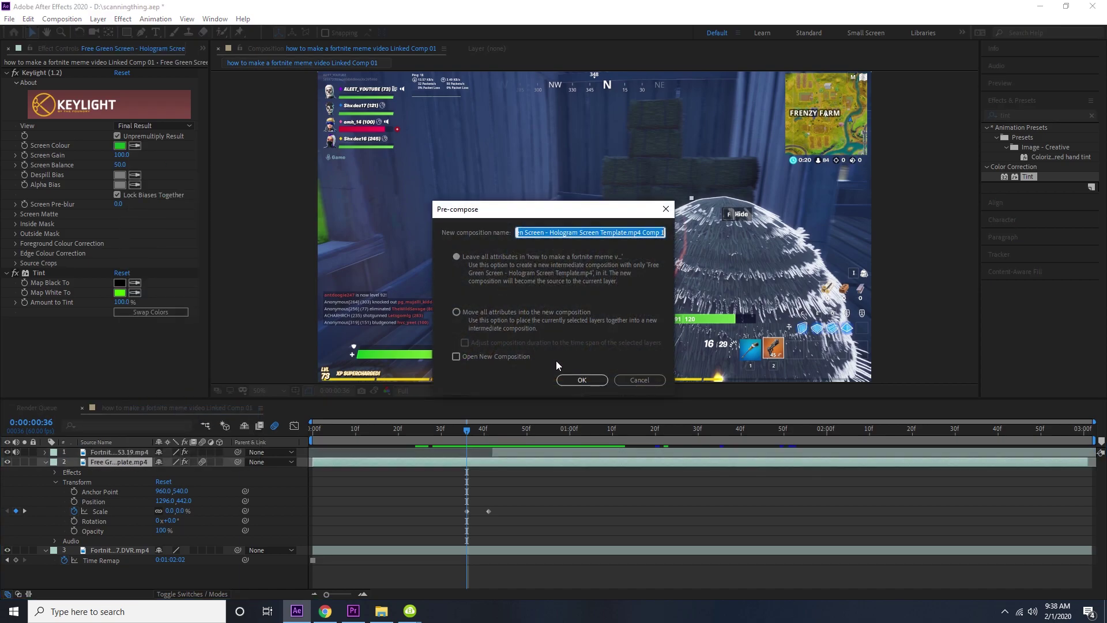
left_click(456, 317)
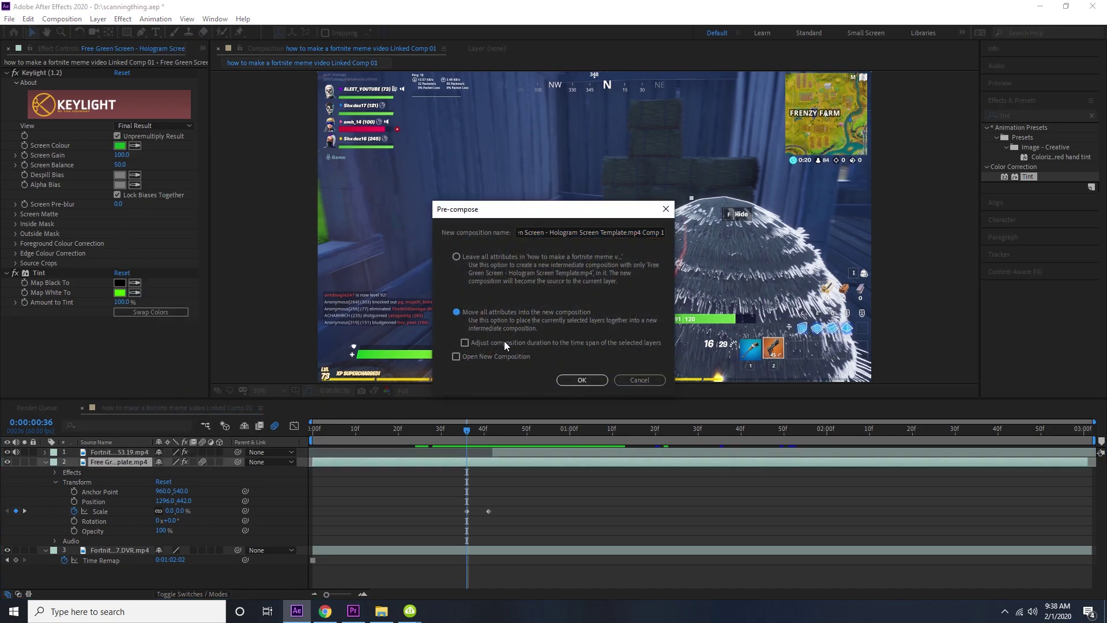
left_click(581, 379)
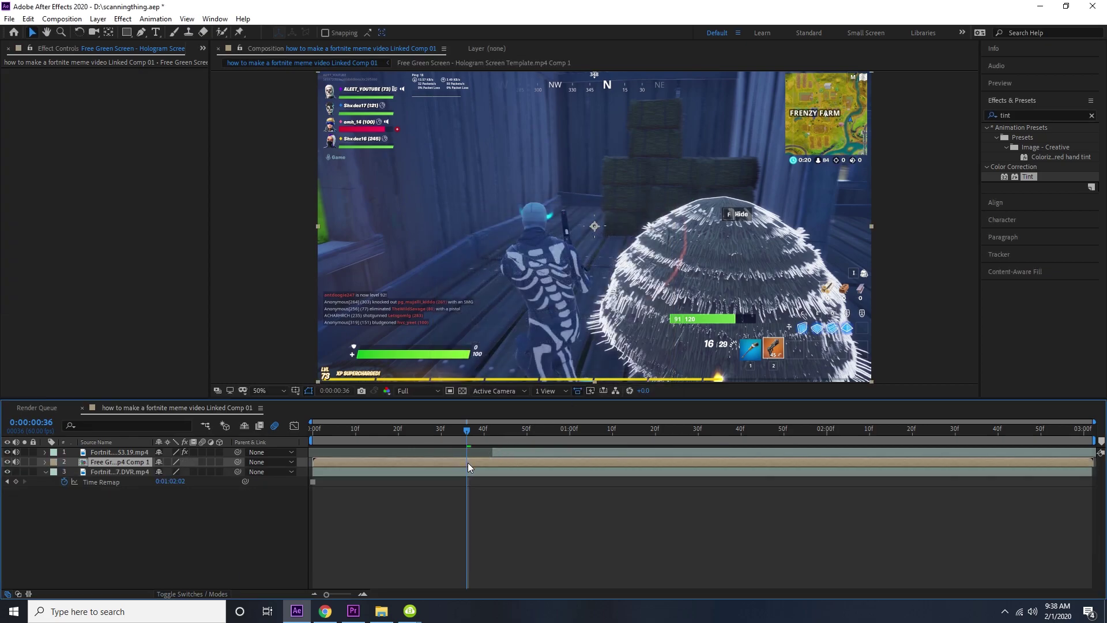
- Preview the pre-composed hologram, open its composition and go to 0:00:06:10
key("space")
left_click(479, 433)
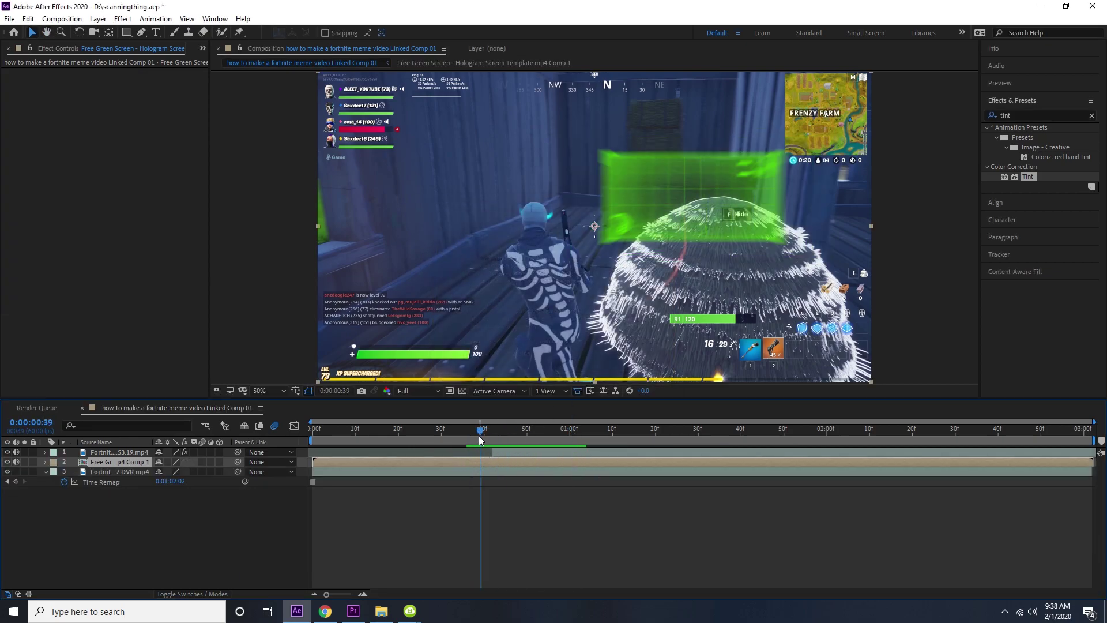
double_click(479, 464)
left_click_drag(476, 434, 493, 415)
- Create a full-size solid in the hologram composition with a light lime green colour, BFFF81
left_click(98, 19)
mouse_move(138, 36)
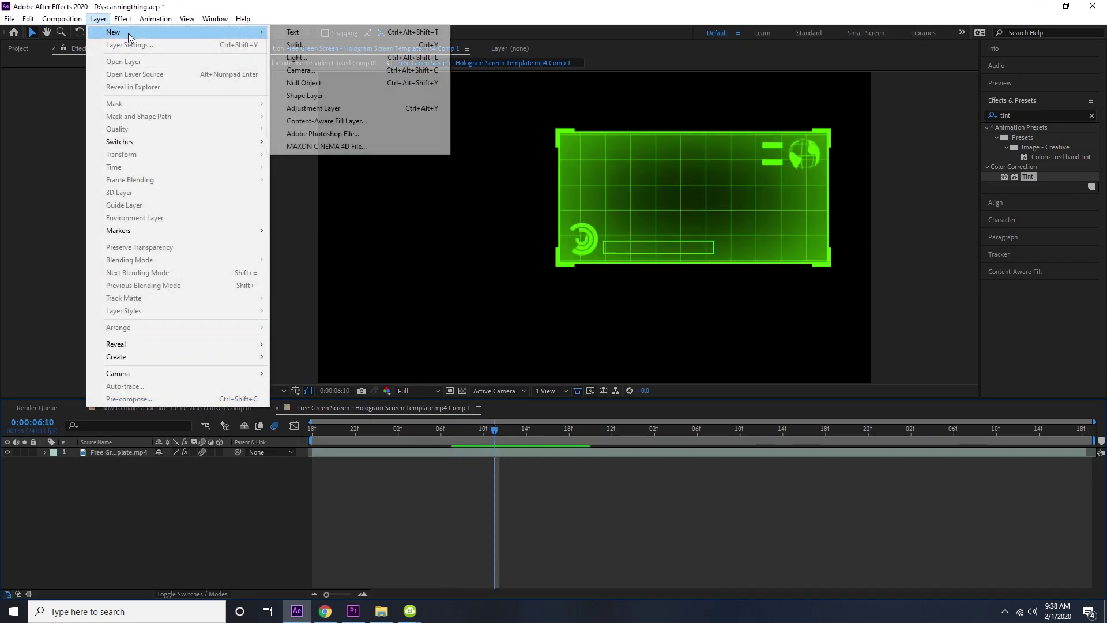
left_click(288, 42)
left_click(547, 375)
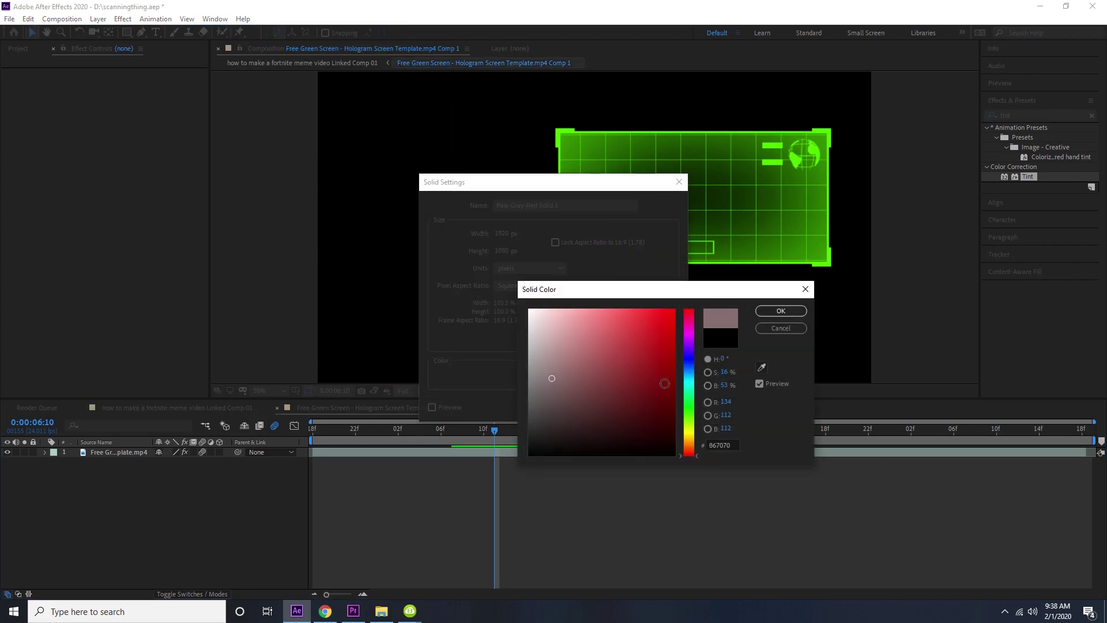
left_click(689, 418)
left_click_drag(739, 457, 719, 386)
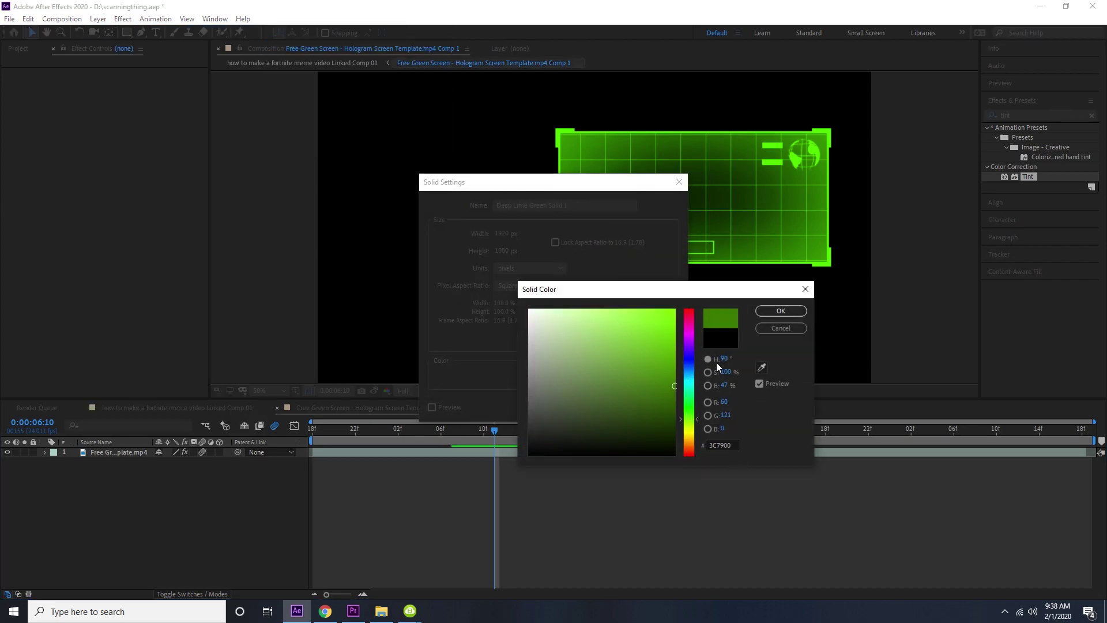
mouse_move(673, 314)
left_mouse_down()
mouse_move(669, 301)
mouse_move(631, 294)
mouse_move(580, 298)
left_mouse_up()
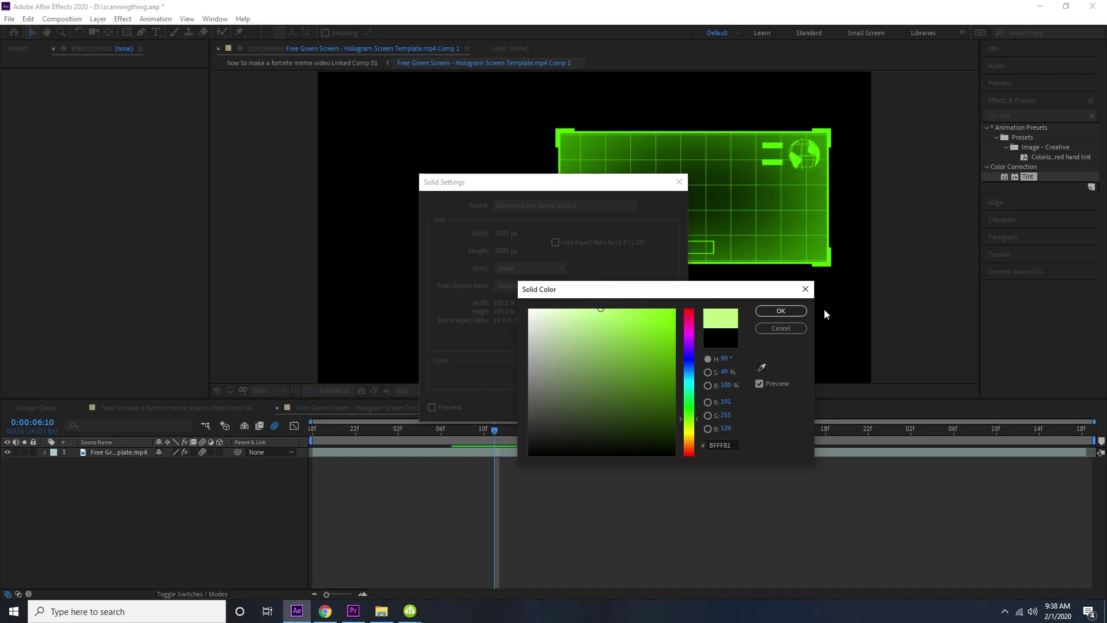
left_click(781, 311)
left_click(593, 409)
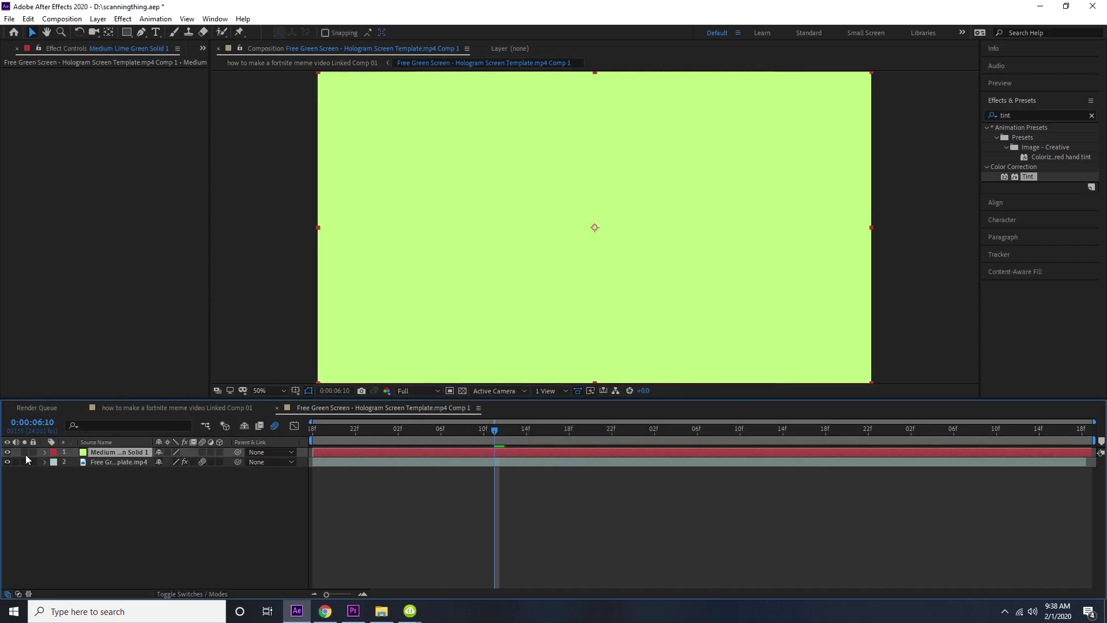
- Hide the green solid and mask it to a narrow vertical bar along the hologram's left side
left_click(7, 452)
left_click(126, 31)
left_click_drag(575, 123, 585, 260)
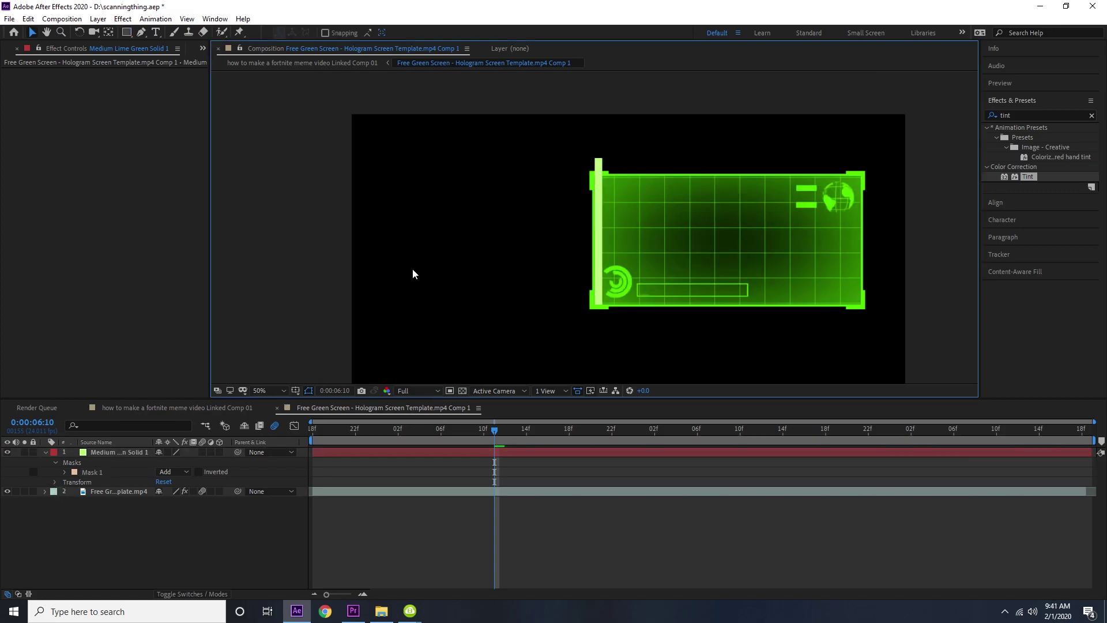
scroll(642, 167, "up", 1)
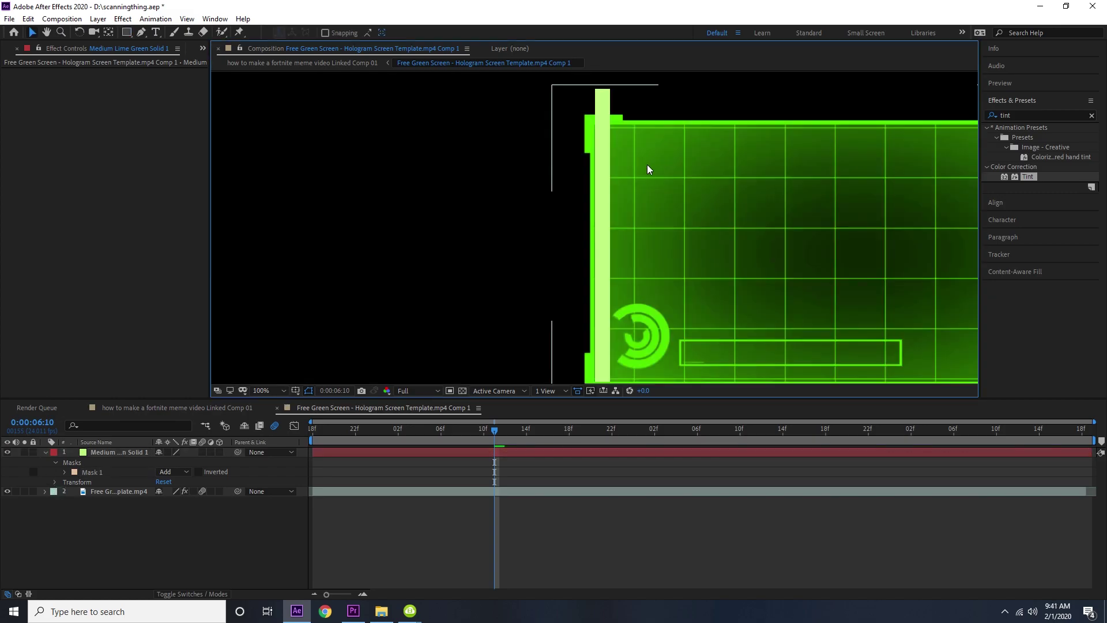
- Lower the mask's upper edge so the bar fits inside the hologram frame
left_click(607, 147)
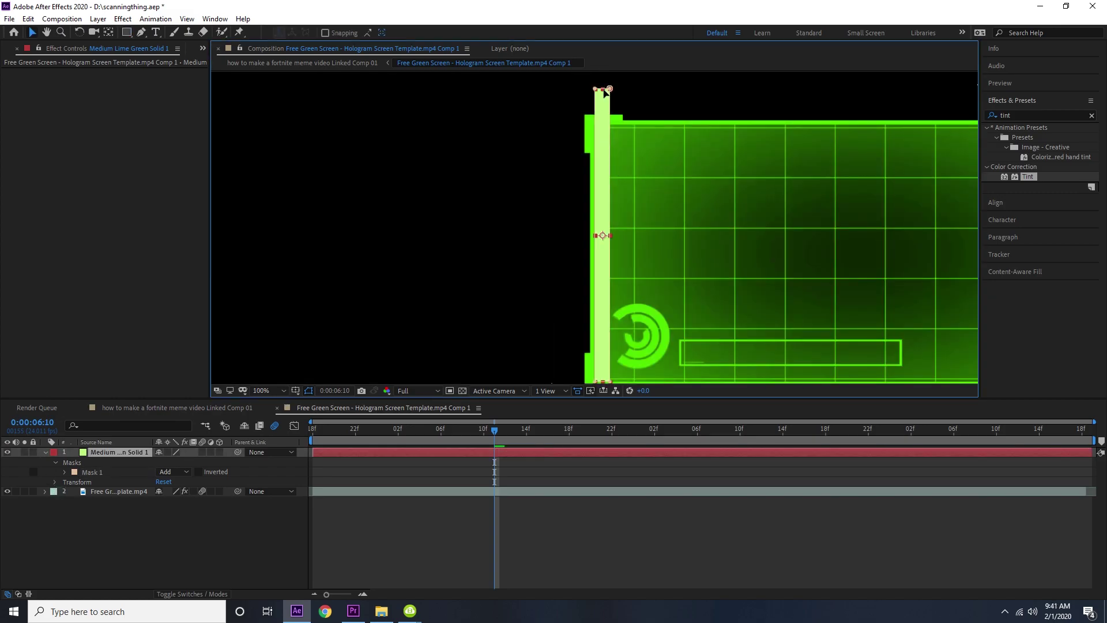
left_click_drag(606, 91, 605, 124)
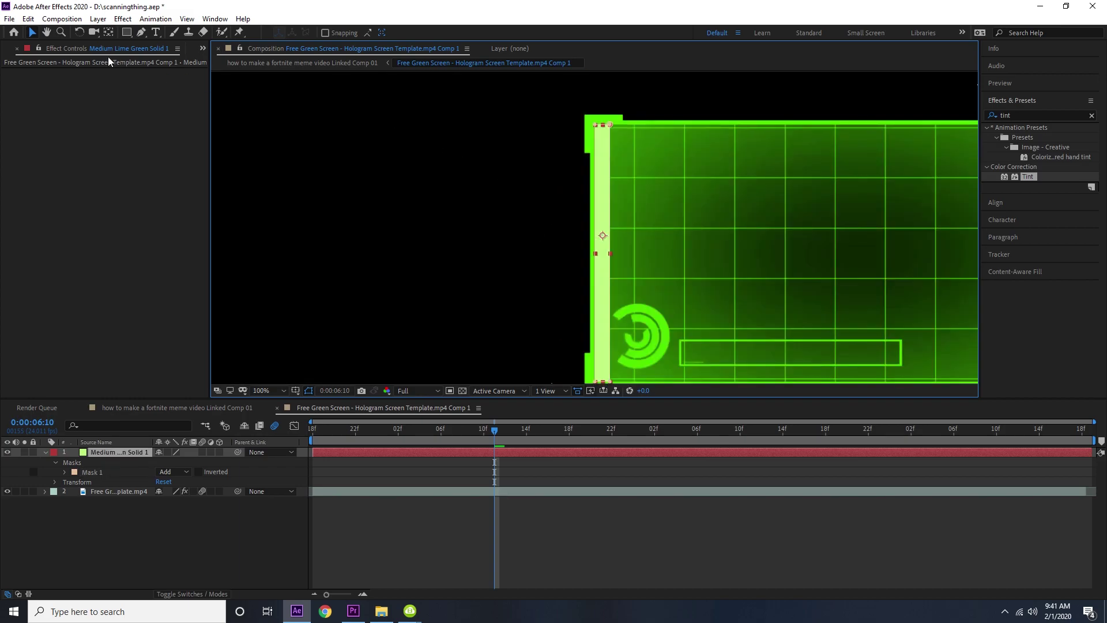
left_click(49, 35)
left_click_drag(674, 226, 674, 189)
key("v")
left_click(640, 185)
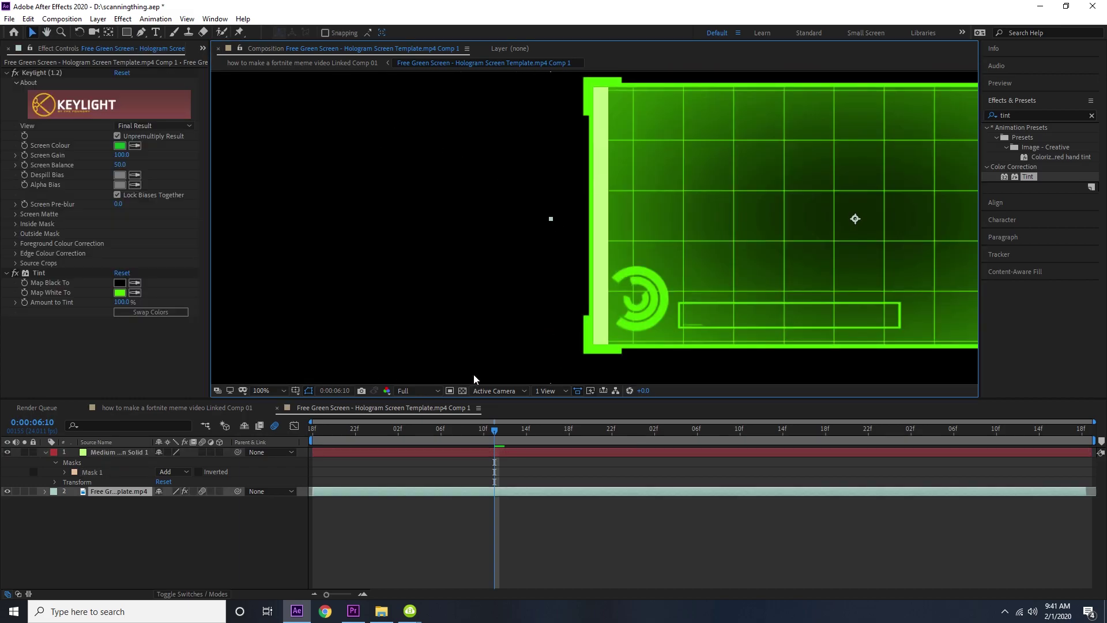
- Set the green bar layer's blending mode to Add
left_click(103, 452)
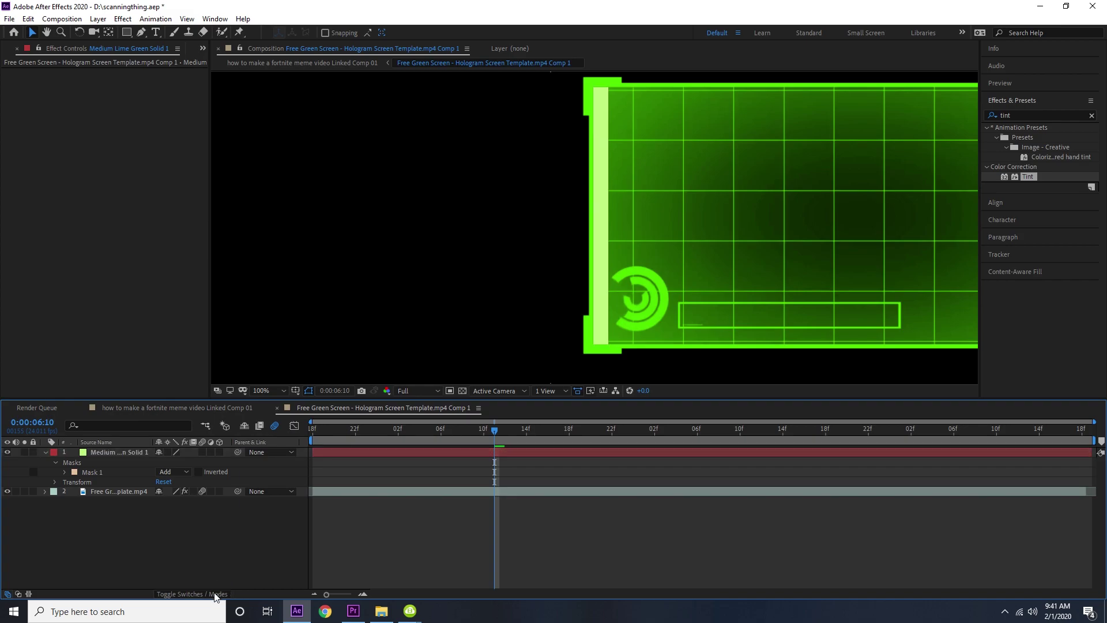
left_click(193, 594)
left_click(169, 452)
left_click(208, 215)
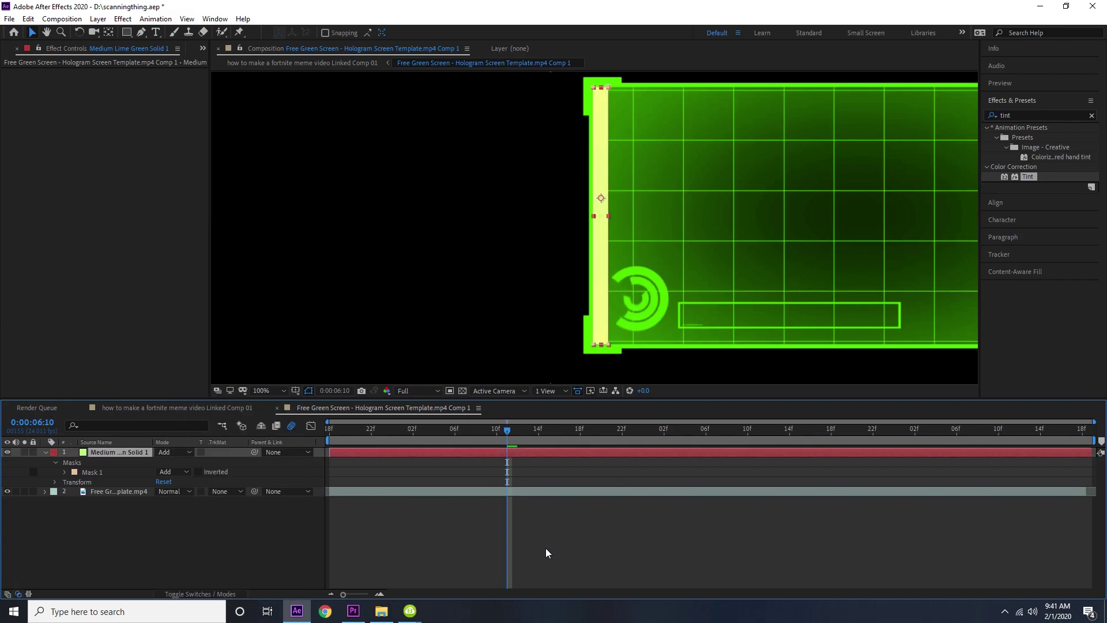
left_click(606, 545)
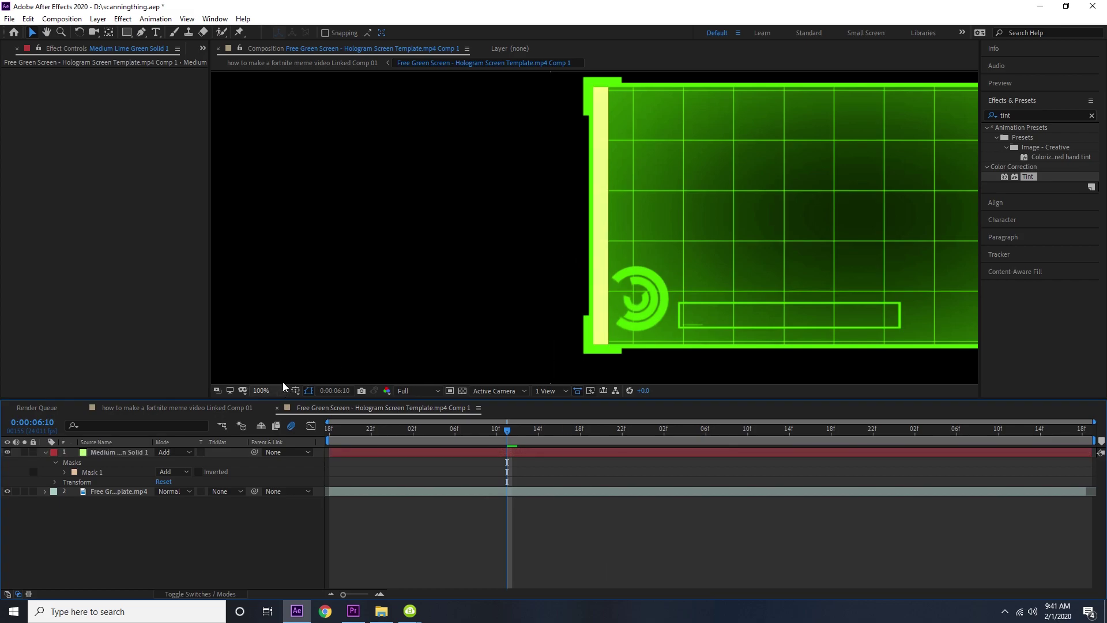
- Apply Fast Box Blur to the green bar layer with a Blur Radius of 3.0
left_click(98, 453)
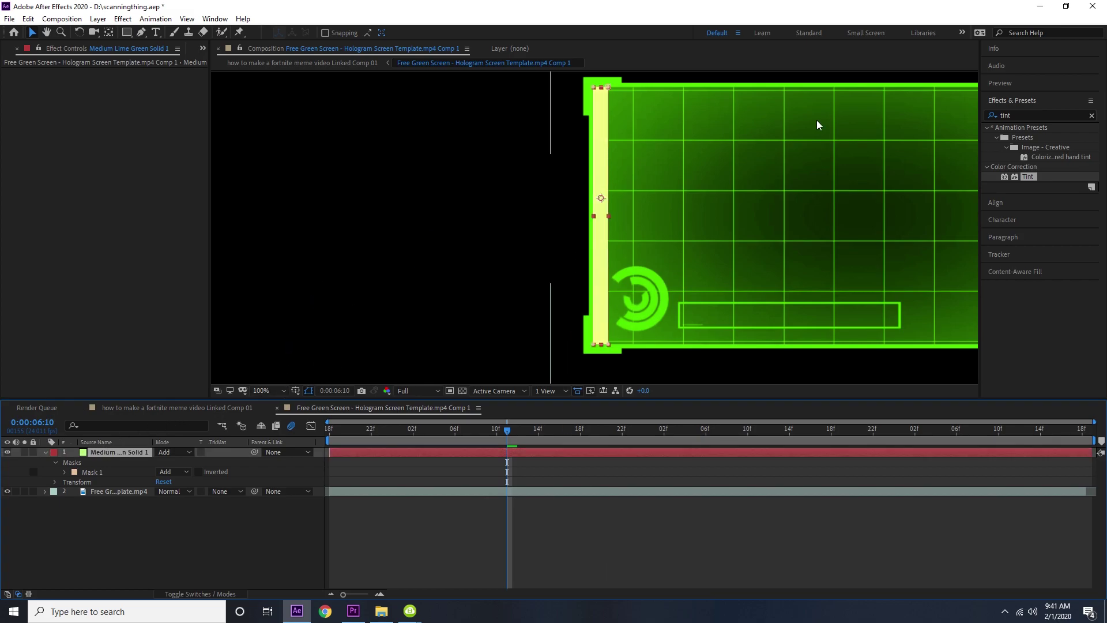
double_click(1006, 116)
type("fast")
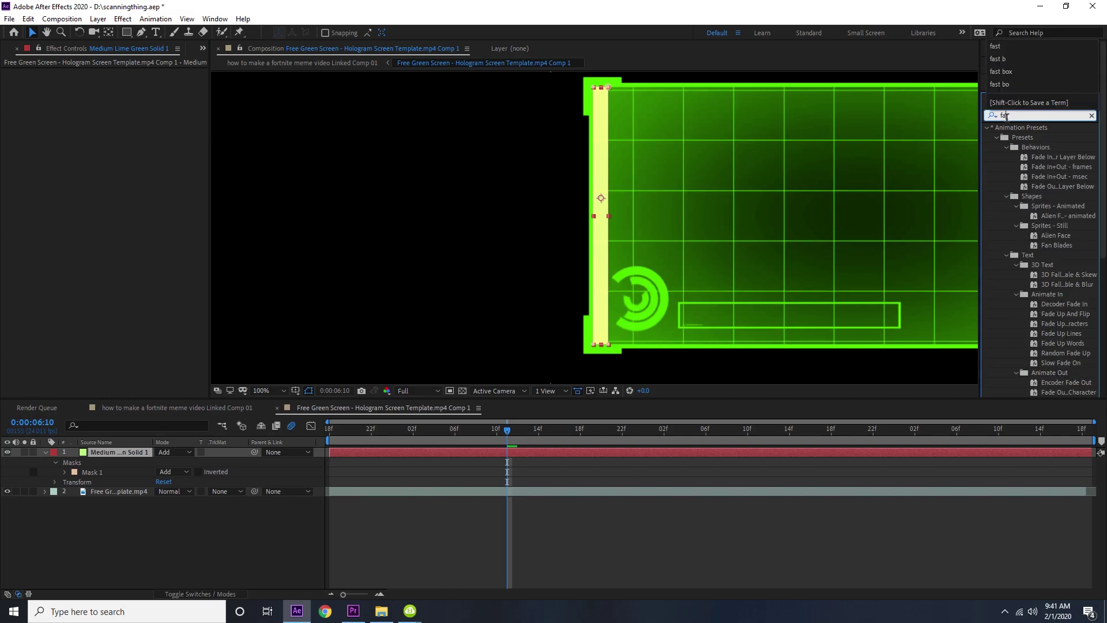
left_click_drag(1037, 145, 137, 136)
left_click_drag(122, 82, 130, 92)
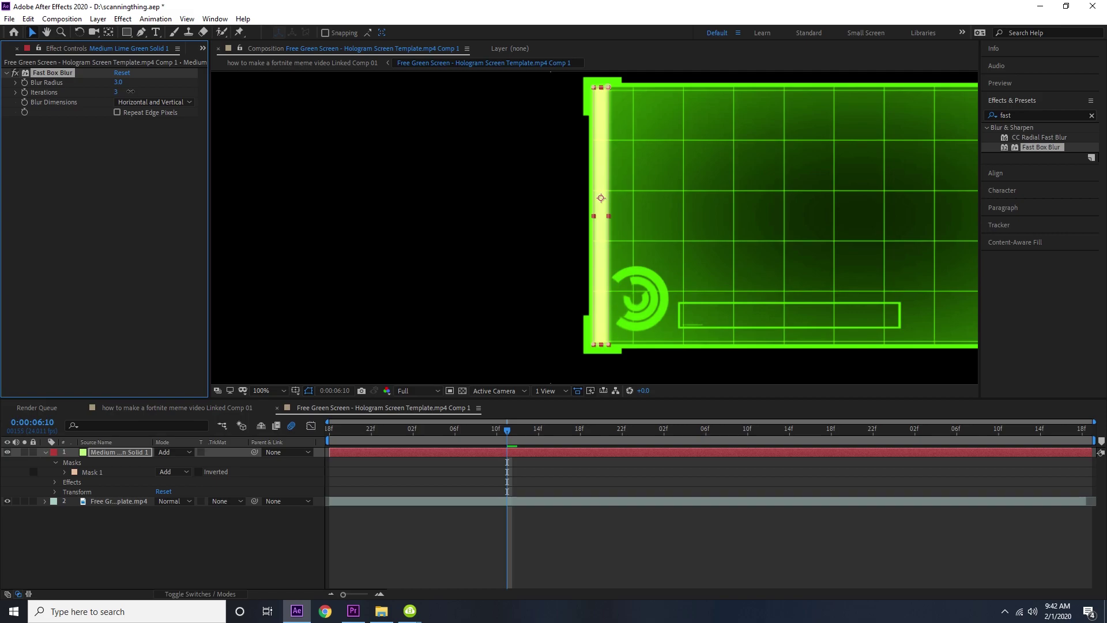
left_click(410, 175)
scroll(579, 161, "down", 4)
scroll(593, 208, "up", 2)
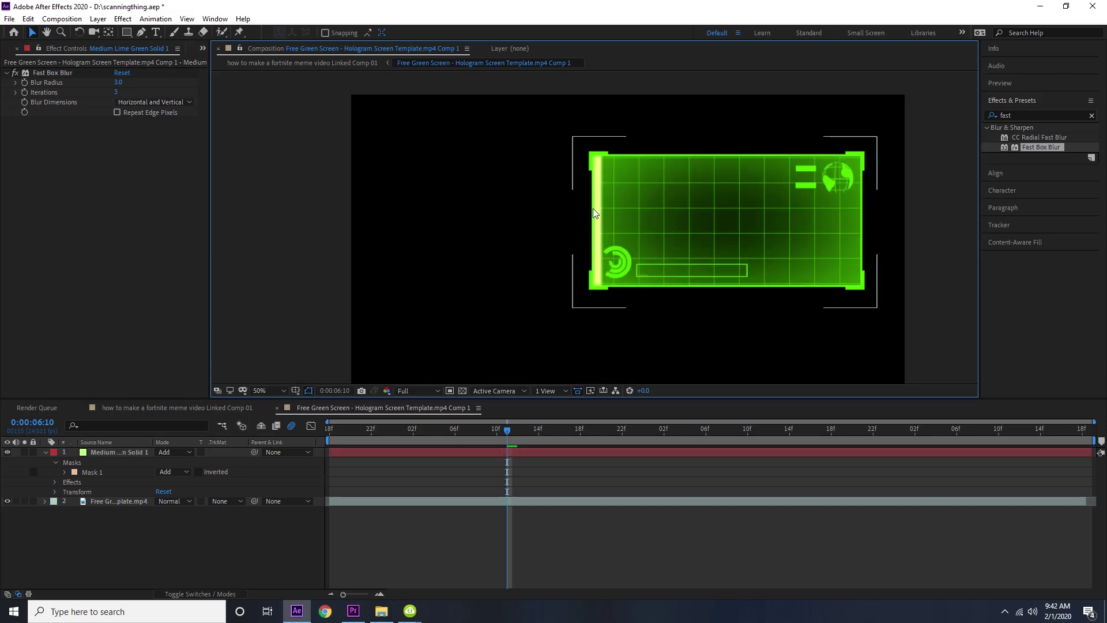
- Split the green bar layer at 0:00:06:11 and delete the part before it
left_click(392, 430)
left_click_drag(330, 430, 517, 438)
left_click(509, 451)
key("ctrl+shift+d")
left_click(506, 462)
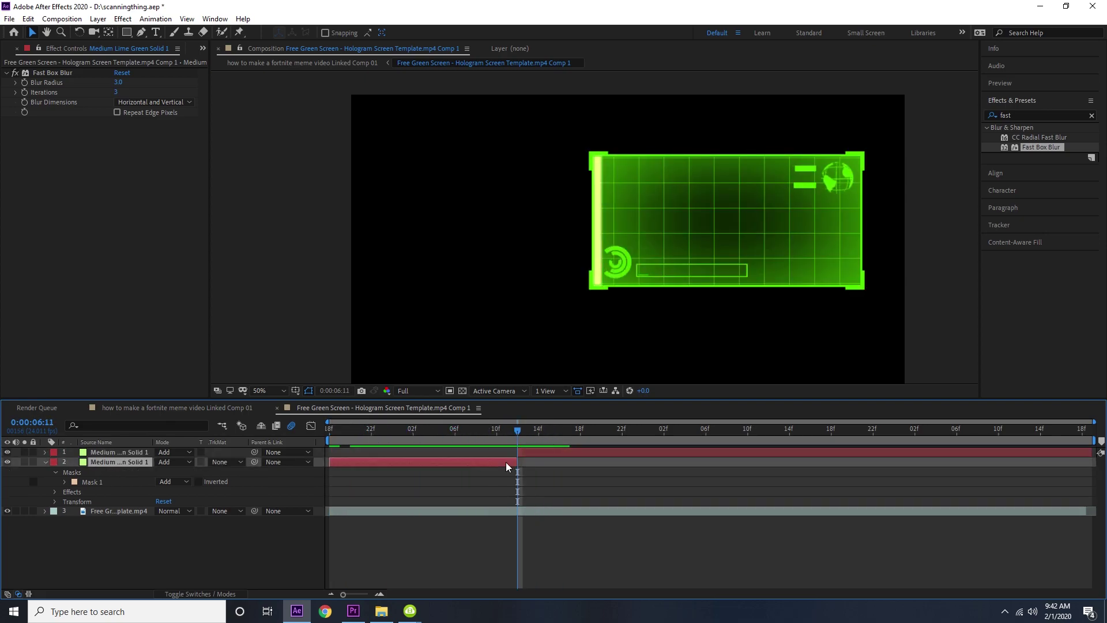
key("Delete")
left_click(524, 452)
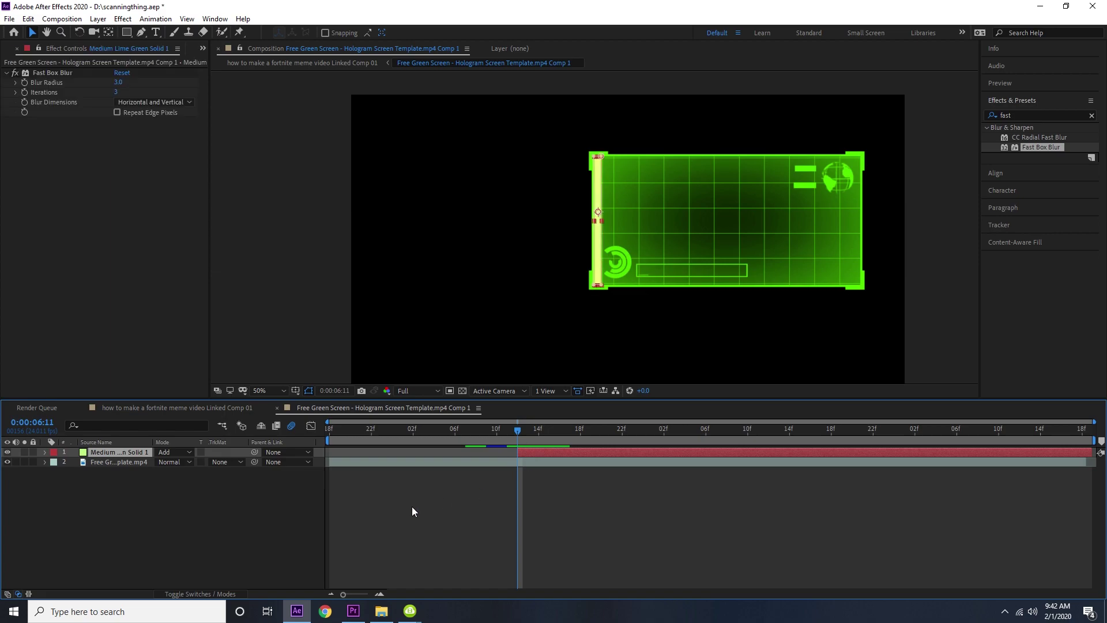
- Keyframe the bar's Opacity from 0% at 0:00:06:11 to 100% three frames on
left_click(45, 452)
left_click(56, 480)
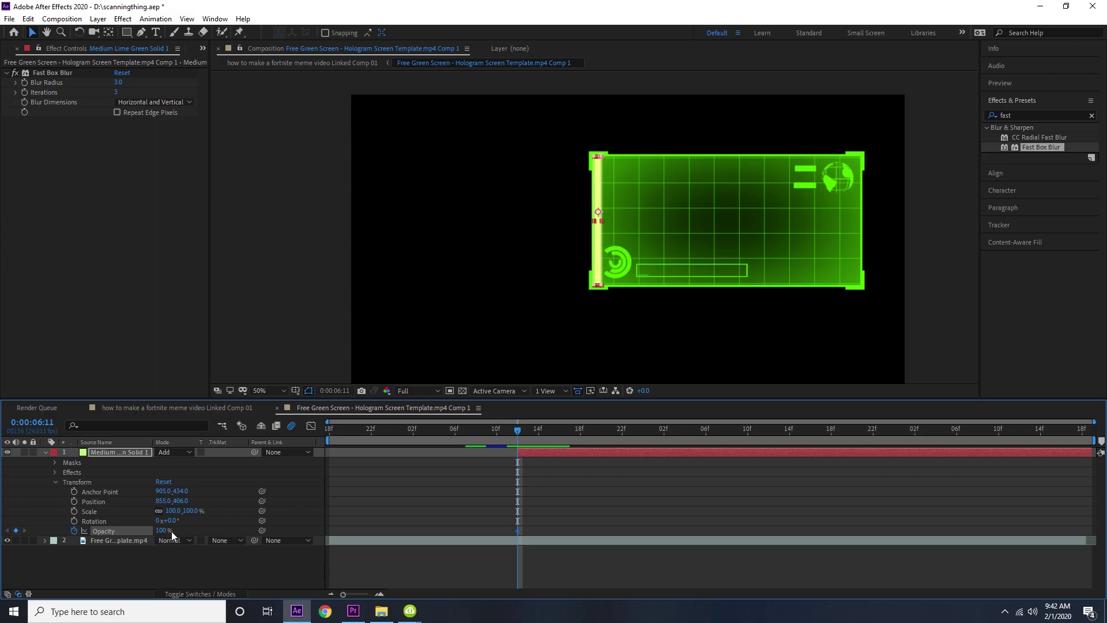
left_click_drag(163, 530, 81, 537)
key("Page_Down")
key("Page_Down")
key("Page_Down")
left_click_drag(162, 530, 443, 528)
- Keyframe the bar's Position from its start point at 0:00:06:11 to 1750, 406 at 0:00:08:17, sweeping it across the hologram
left_click_drag(549, 430, 1082, 445)
left_click(75, 500)
left_click_drag(163, 505, 670, 490)
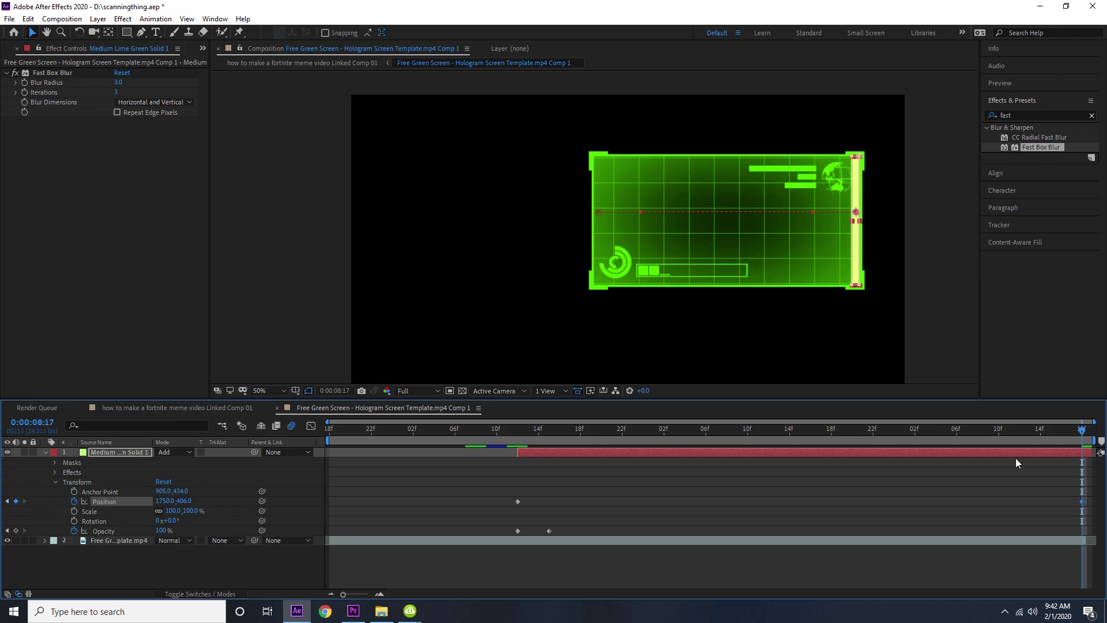
- Fade out the bar with Opacity keyframes of 100% at 0:00:08:14 and 0% at 0:00:08:17
left_click(1057, 440)
key("Page_Up")
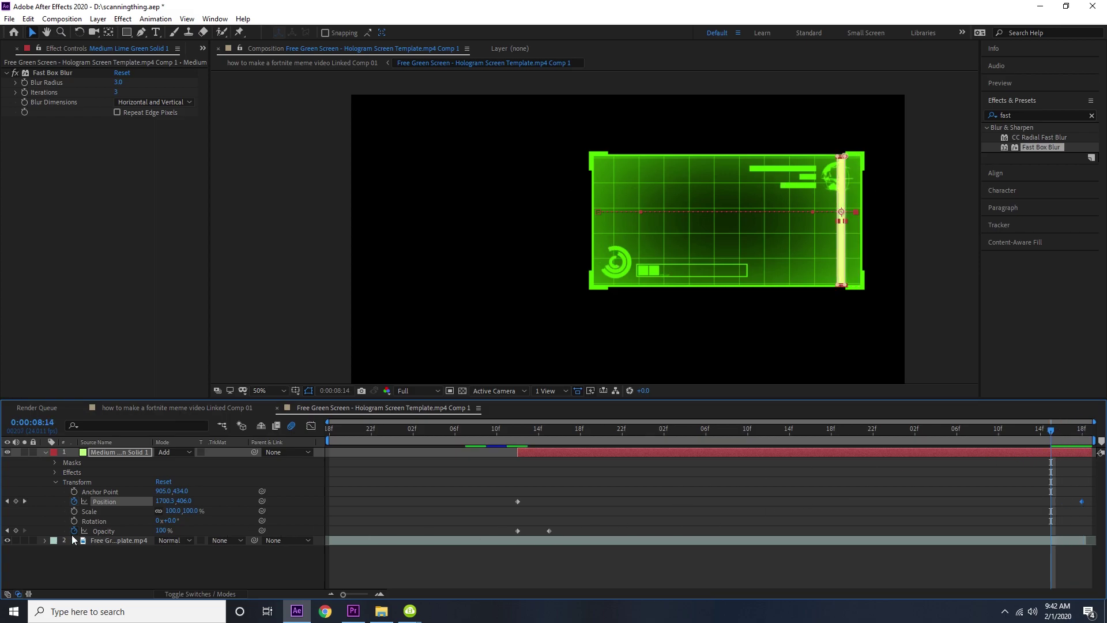
left_click(16, 531)
key("Page_Down")
key("Page_Down")
key("Page_Down")
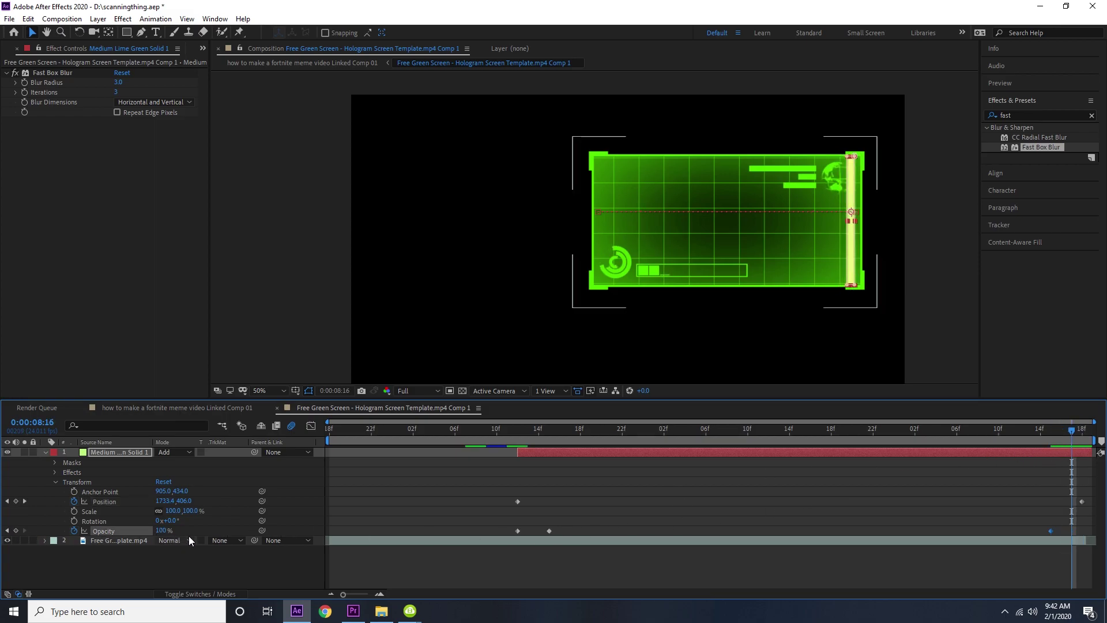
left_click_drag(166, 535, 2, 559)
- Preview the bar's sweep in the hologram composition and over the gameplay in the main composition
left_click_drag(600, 429, 487, 451)
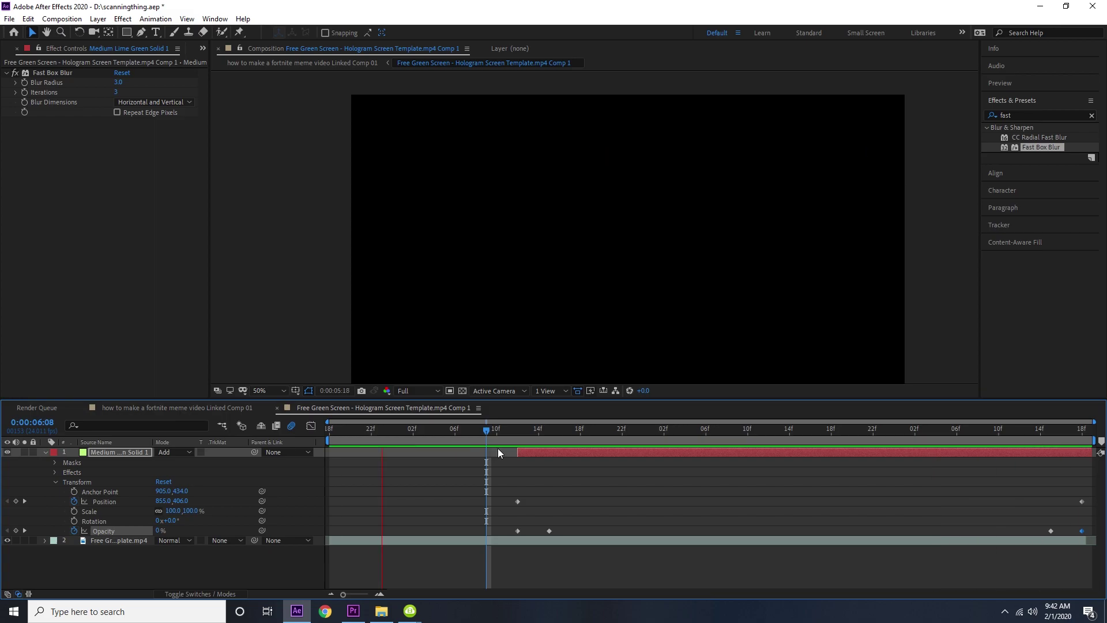
key("space")
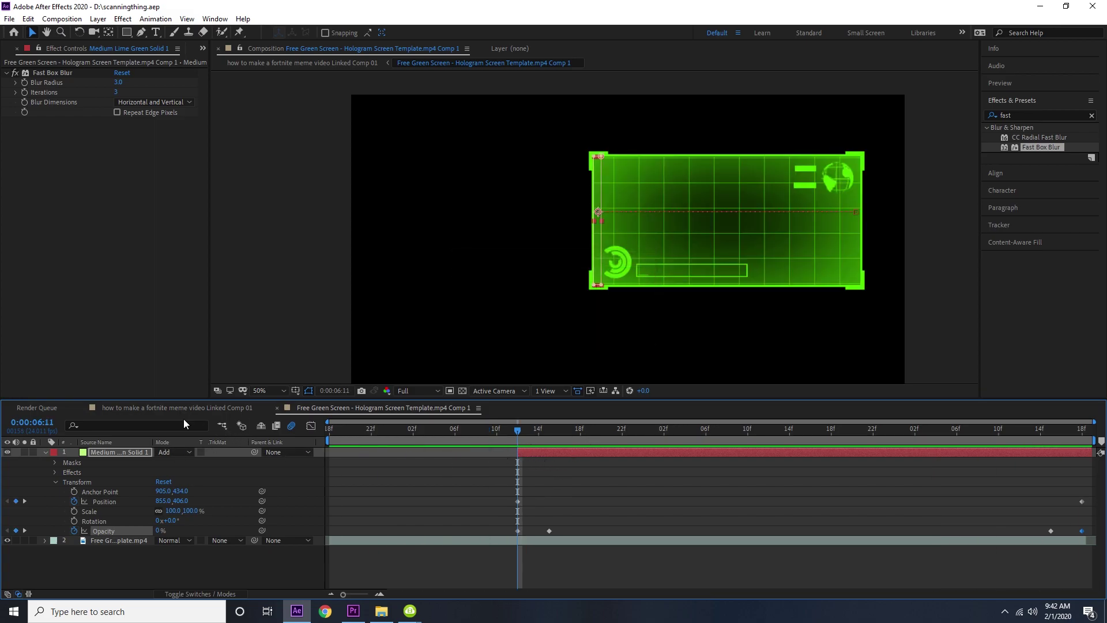
left_click(260, 412)
left_click_drag(511, 438, 491, 438)
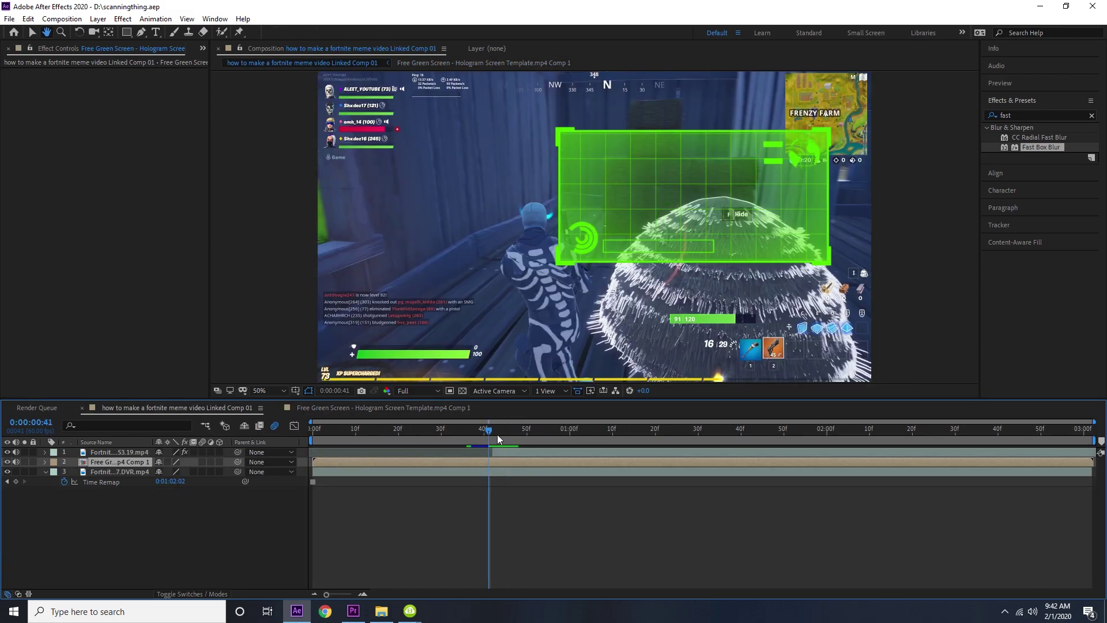
key("space")
- Move the pre-composed hologram layer above the character layer and preview the composite
key("space")
key("space")
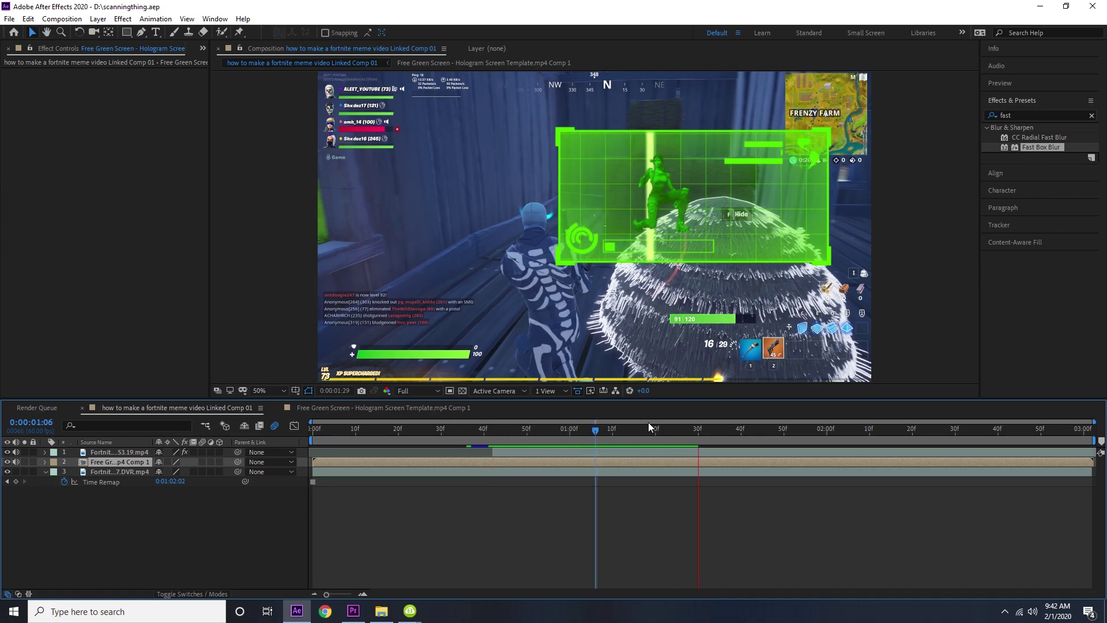
left_click_drag(645, 430, 531, 436)
left_click_drag(97, 466, 98, 451)
key("space")
key("space")
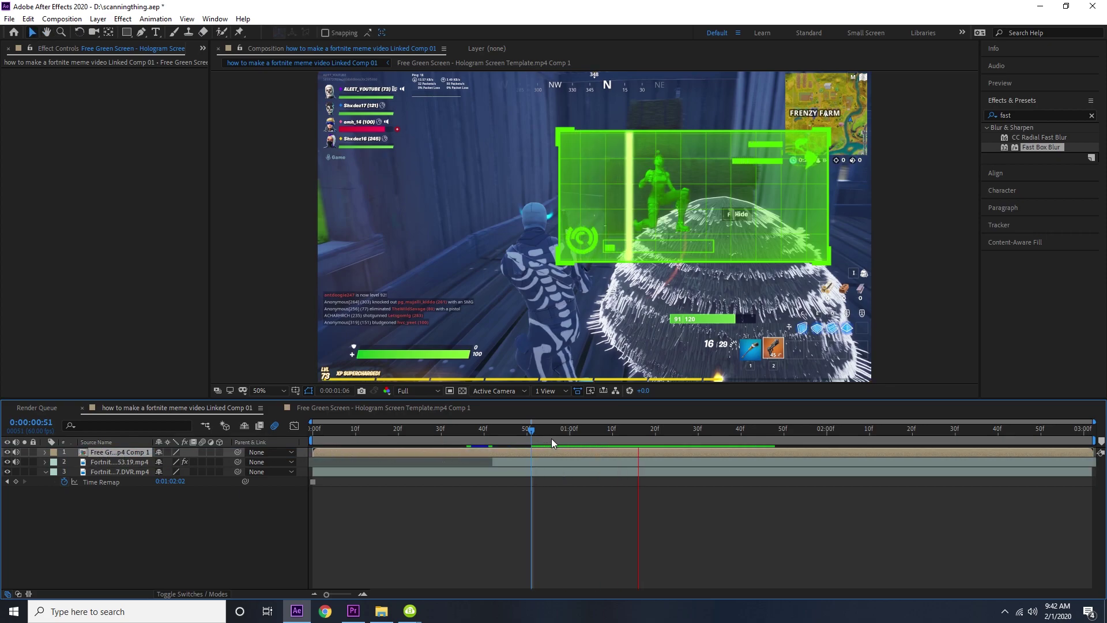
left_click_drag(529, 443, 474, 354)
key("space")
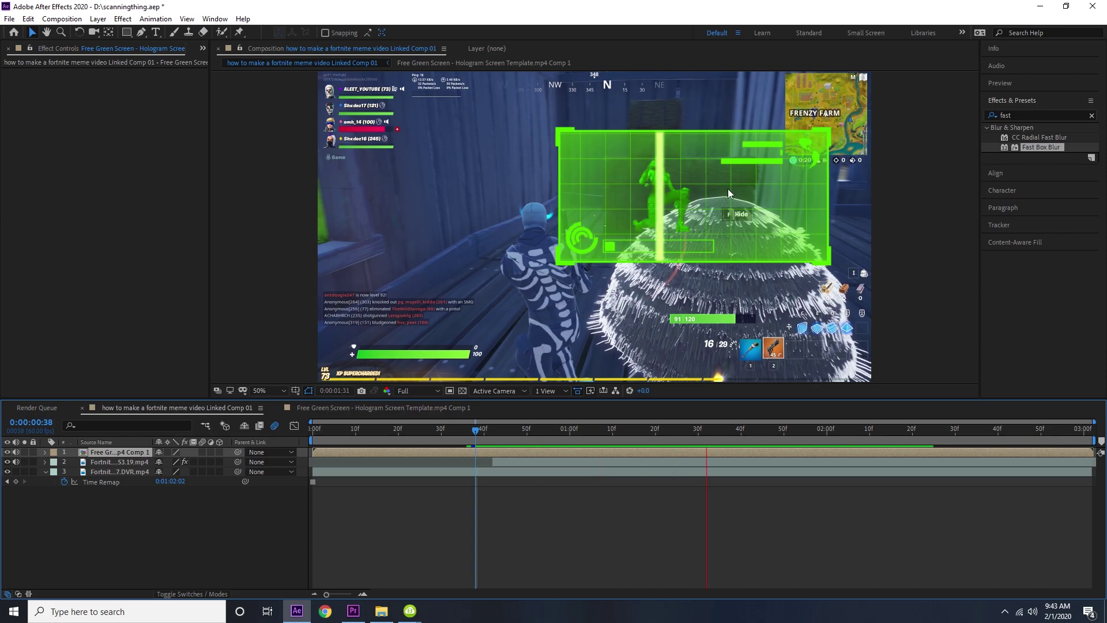
key("space")
- Go to 0:00:01:00 and inspect the scanning bar over the hologram up close
left_click_drag(655, 445, 569, 427)
key("period")
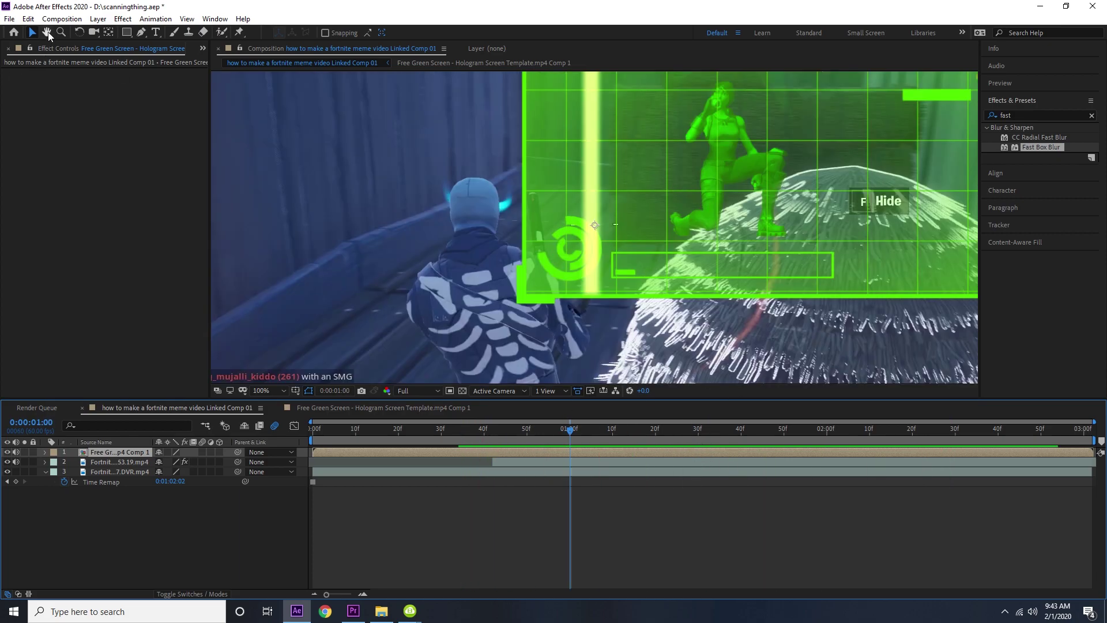
left_click(47, 32)
left_click_drag(582, 163, 443, 208)
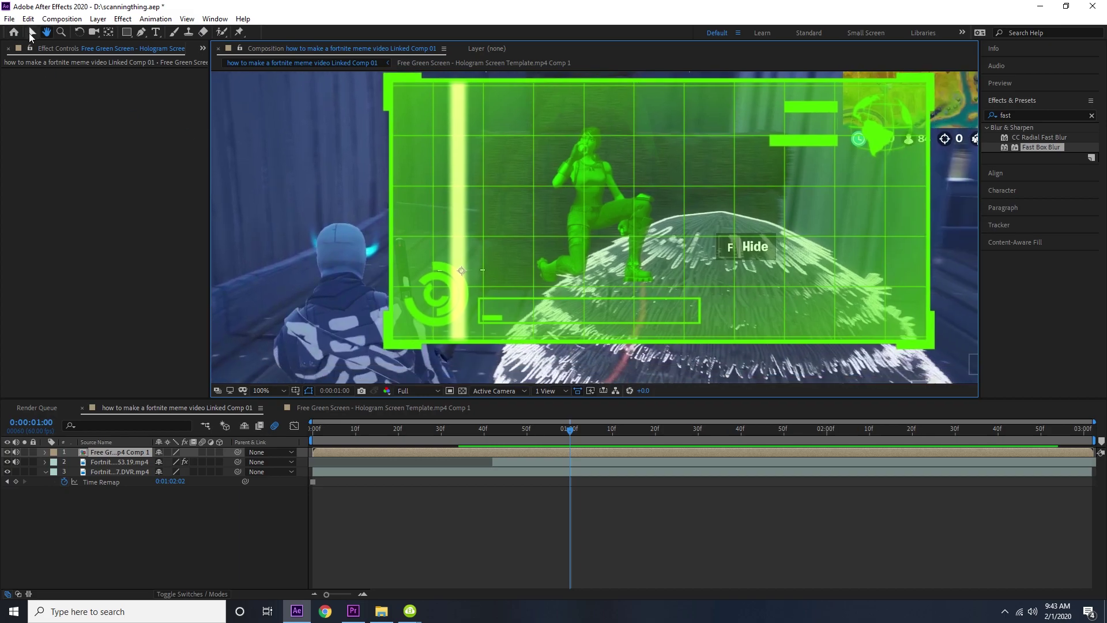
left_click(32, 34)
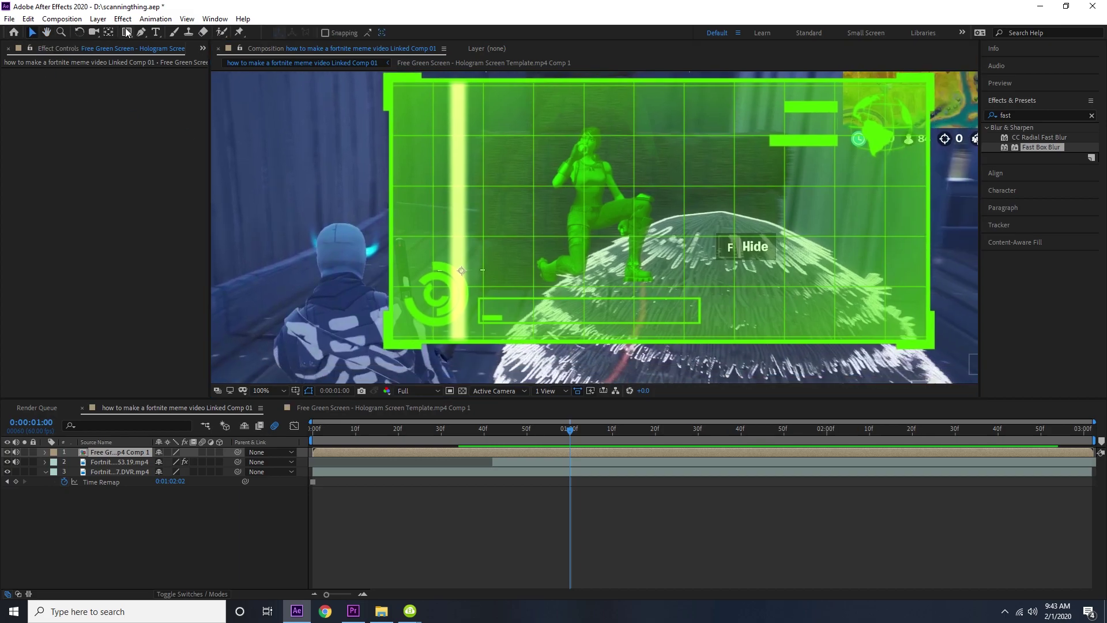
key("comma")
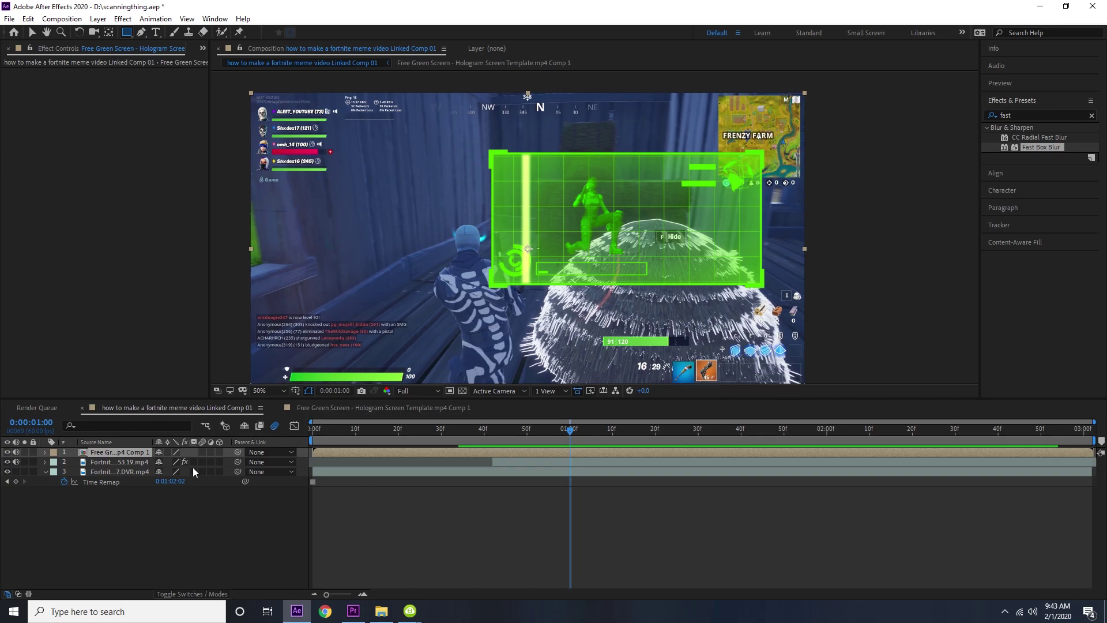
- Create a 1920 x 1080 px solid layer in pure red (FF0000) above the hologram layer
left_click(98, 19)
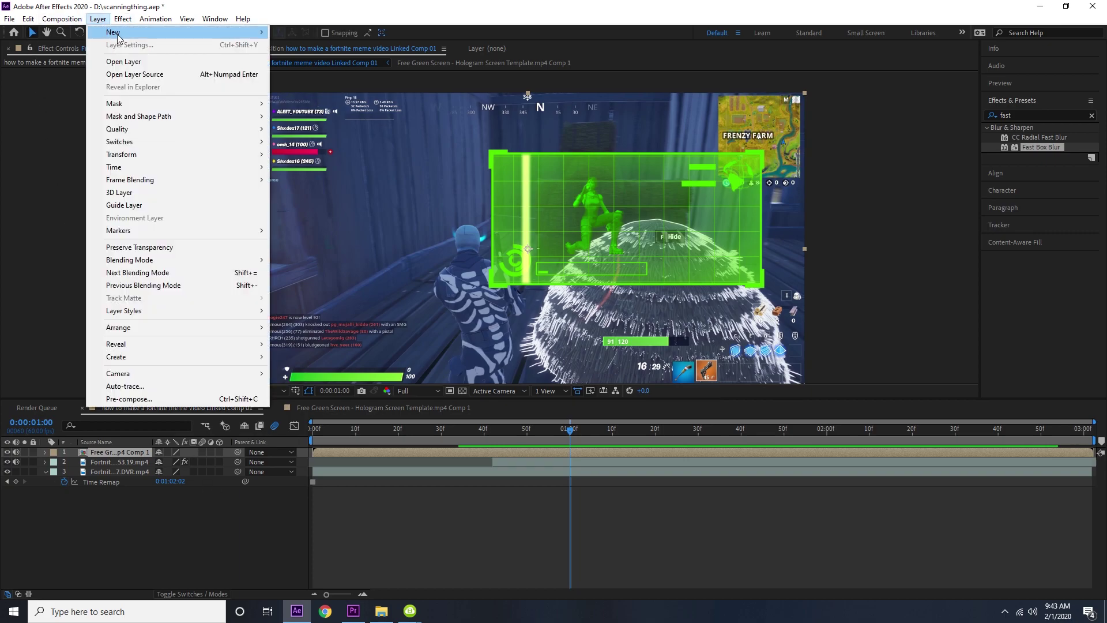
mouse_move(119, 34)
left_click(305, 44)
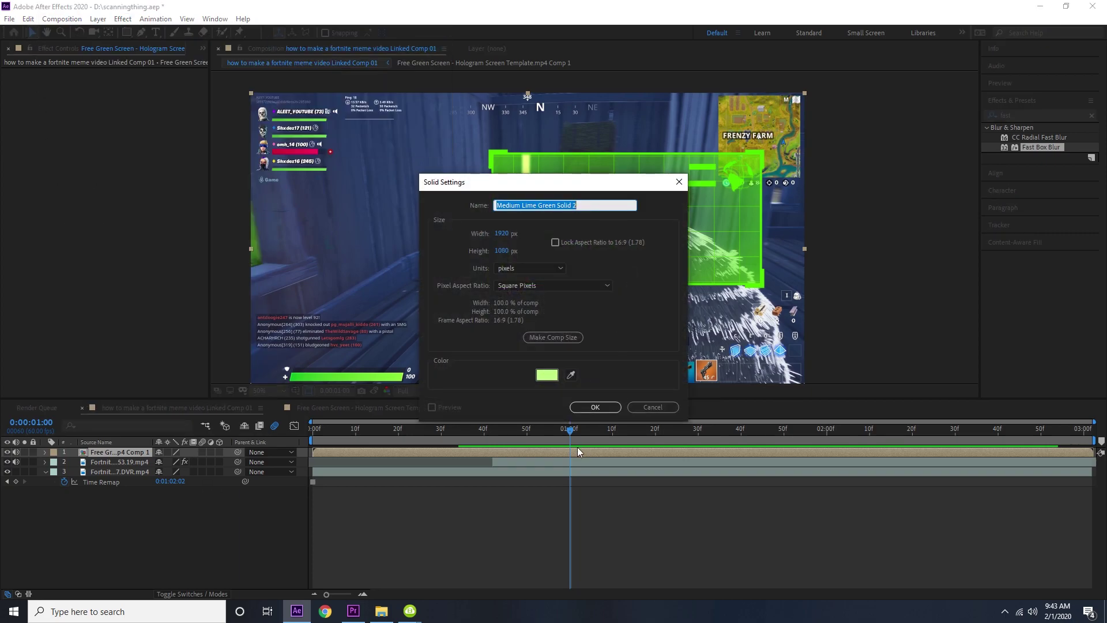
left_click(542, 370)
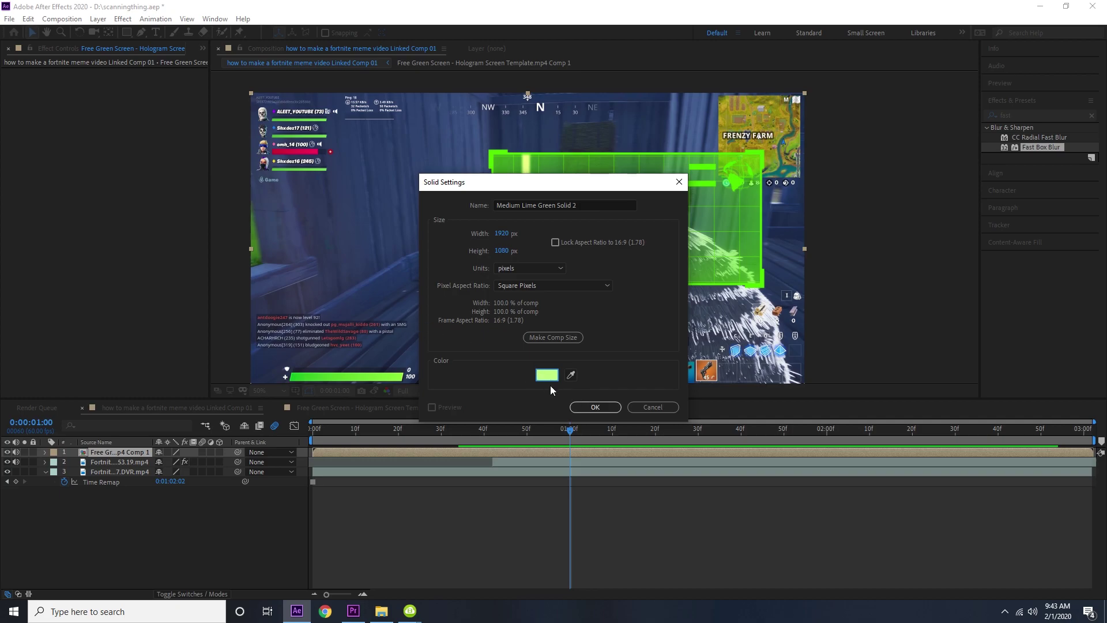
left_click(550, 379)
left_click_drag(643, 356, 680, 307)
left_click(689, 309)
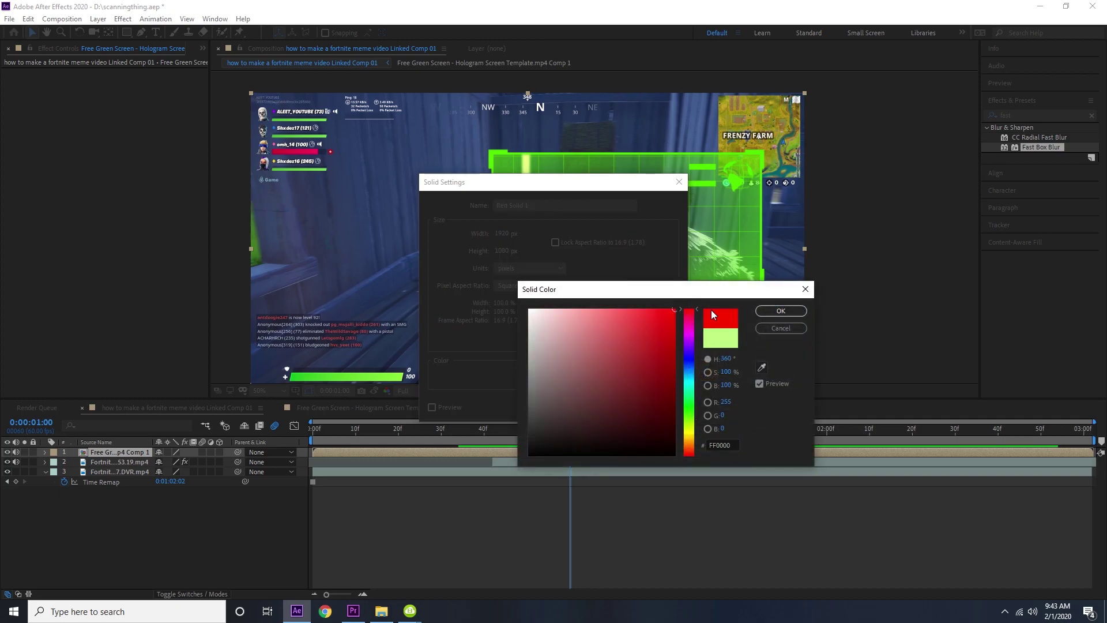
key("Return")
left_click(595, 407)
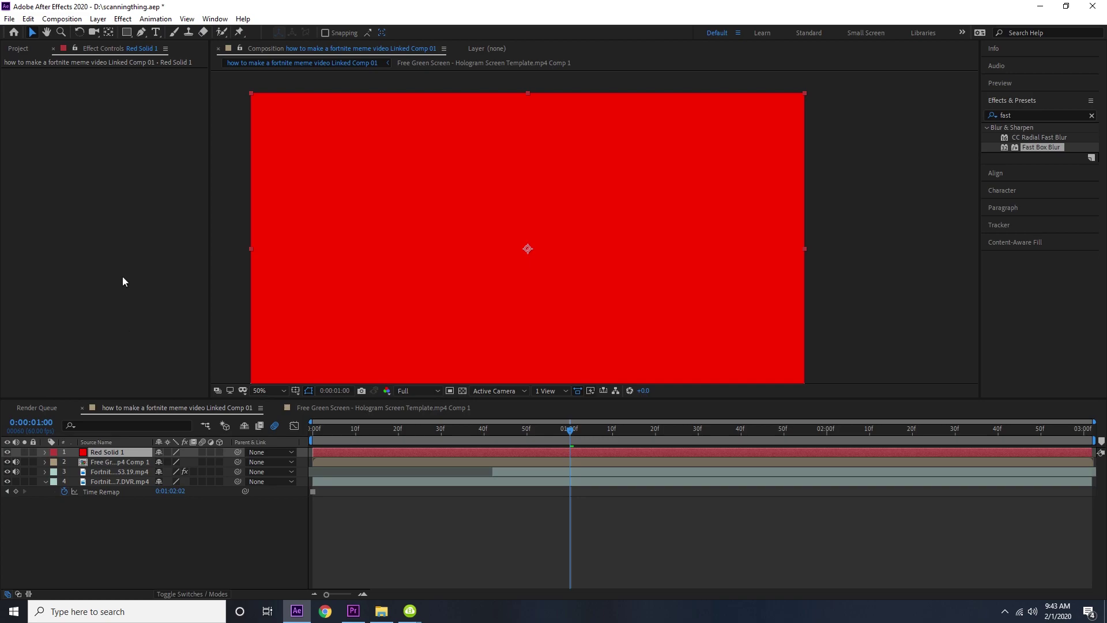
- Shrink the red solid proportionally to about 13.3% and place it over the hologram at about 1029, 391
left_click(8, 453)
left_click(7, 452)
left_click_drag(400, 216, 205, 191)
scroll(576, 78, "up", 4)
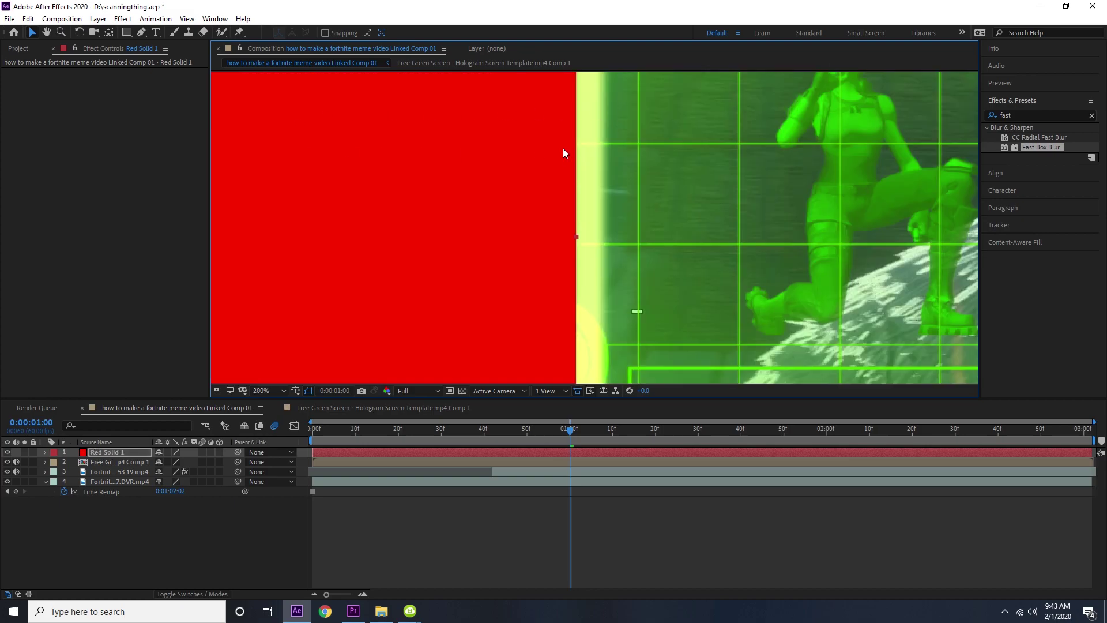
scroll(563, 149, "down", 2)
left_click_drag(510, 180, 524, 189)
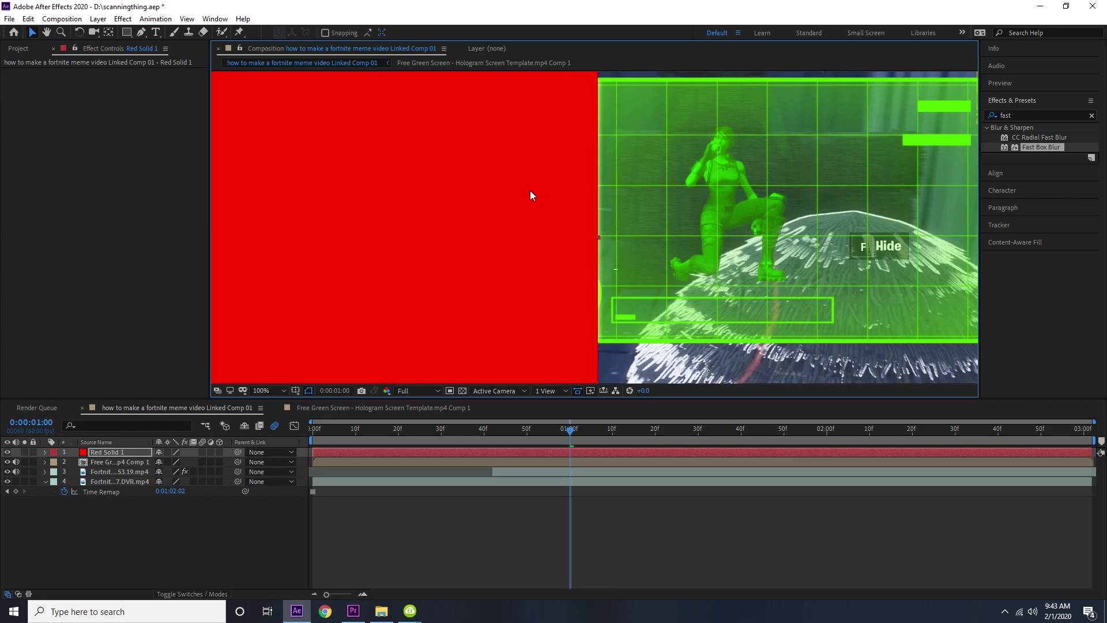
scroll(525, 185, "down", 6)
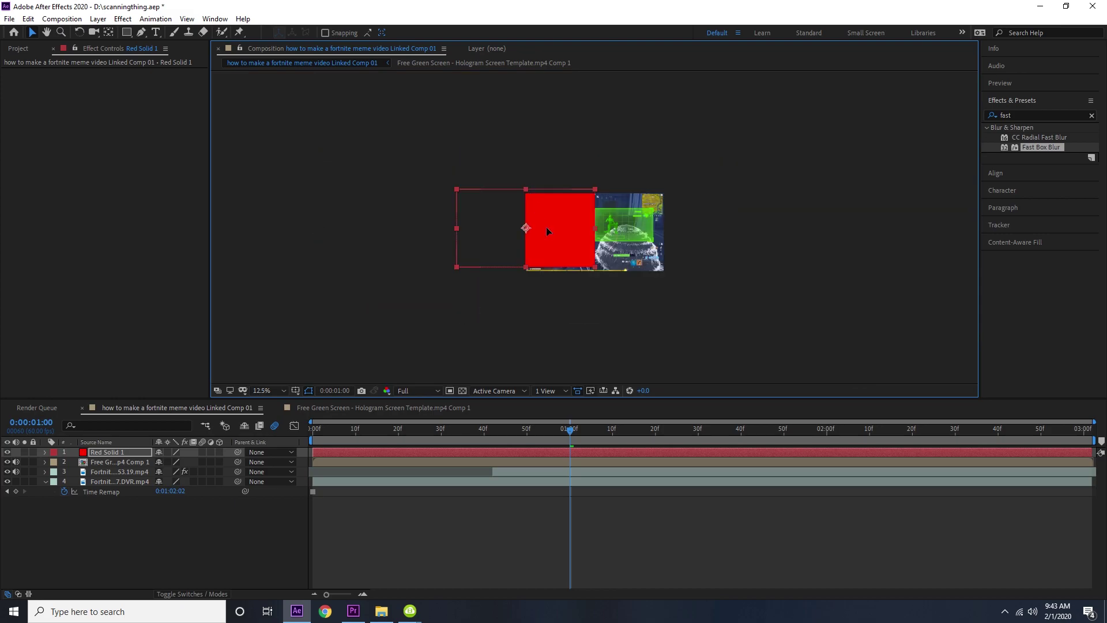
left_click_drag(558, 226, 645, 232)
scroll(646, 225, "up", 2)
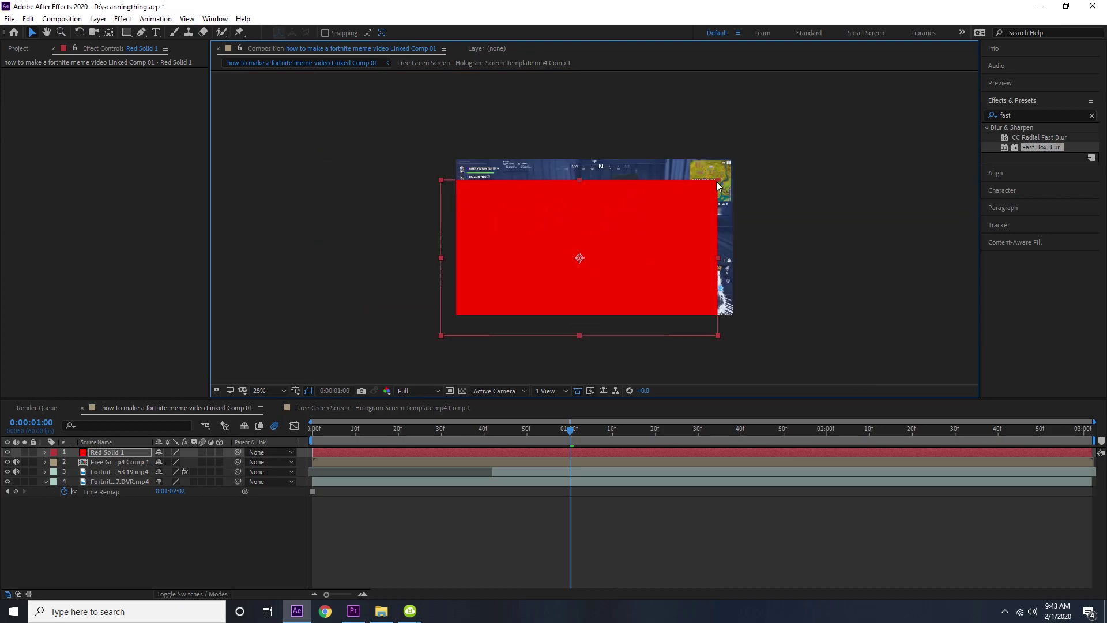
left_click_drag(716, 181, 599, 235)
scroll(618, 220, "up", 4)
left_click_drag(600, 305, 718, 166)
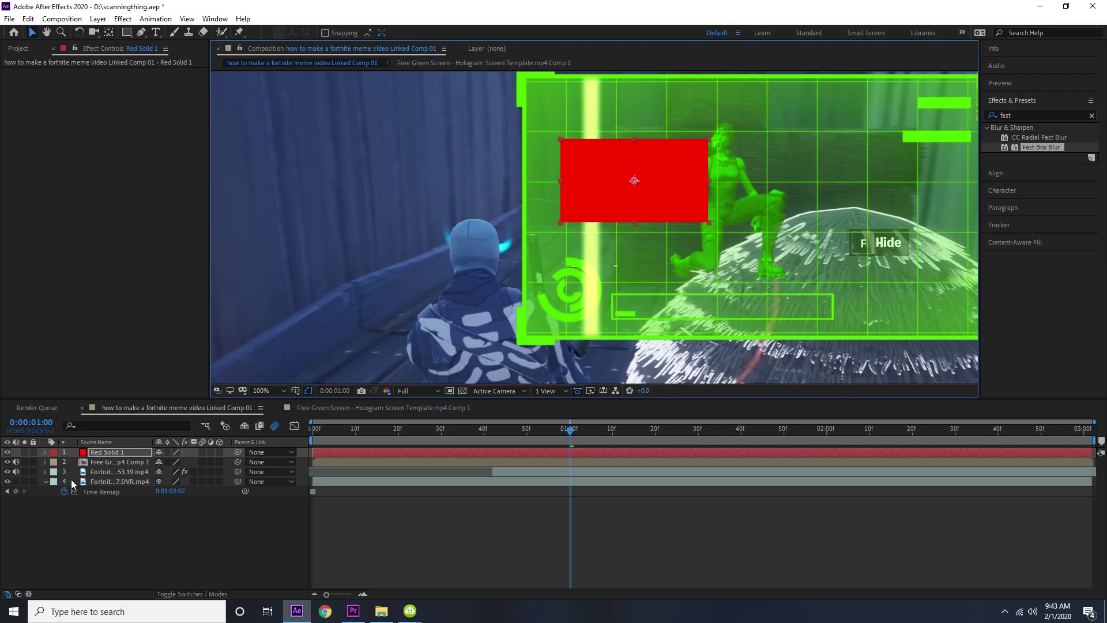
- Reshape the red solid to a scale of about 6.1, 40.2% and position it at about 897, 433, covering the hologram's left end up to the bar
left_click(45, 453)
left_click(55, 462)
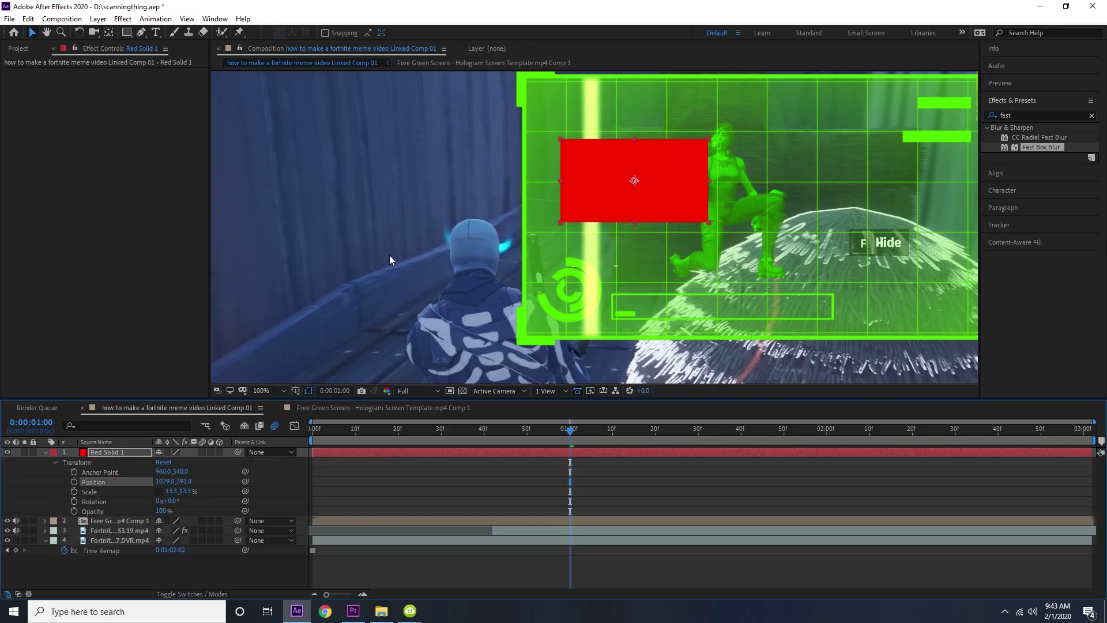
left_click_drag(635, 139, 644, 114)
left_click_drag(634, 282, 640, 335)
scroll(642, 178, "down", 2)
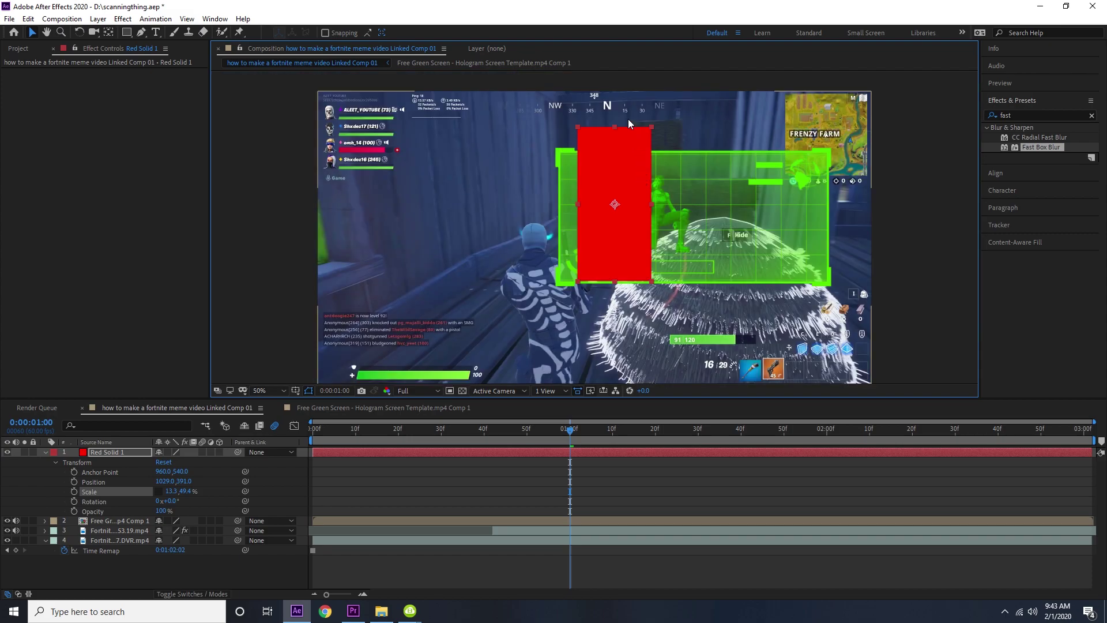
left_click_drag(616, 125, 616, 139)
mouse_move(625, 155)
left_mouse_down()
mouse_move(627, 171)
mouse_move(606, 167)
left_mouse_up()
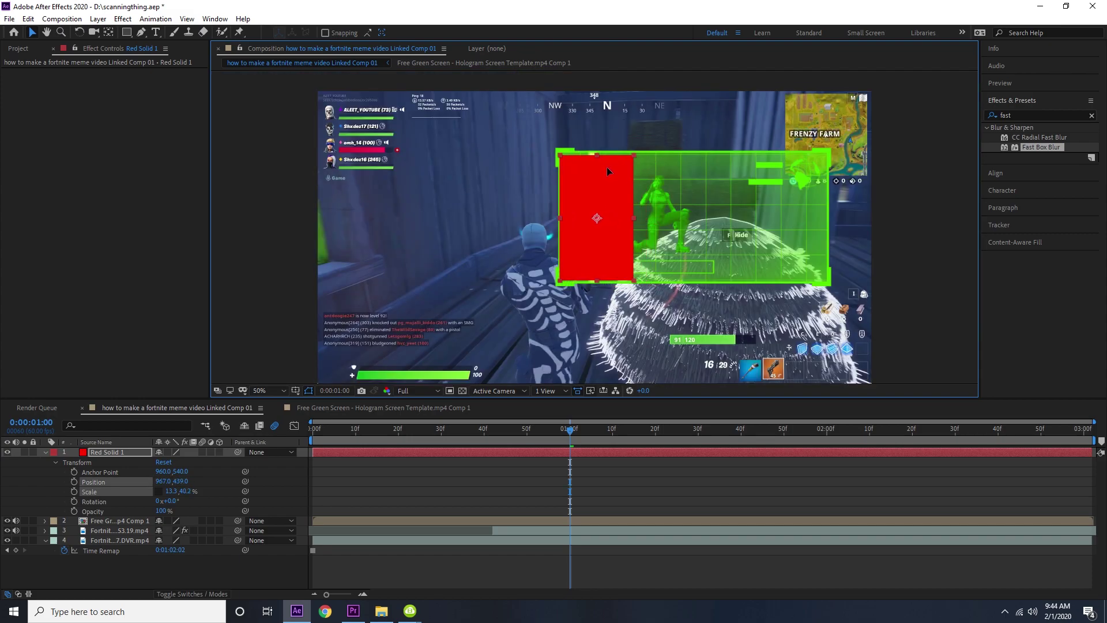
left_click_drag(634, 218, 593, 207)
scroll(589, 200, "up", 2)
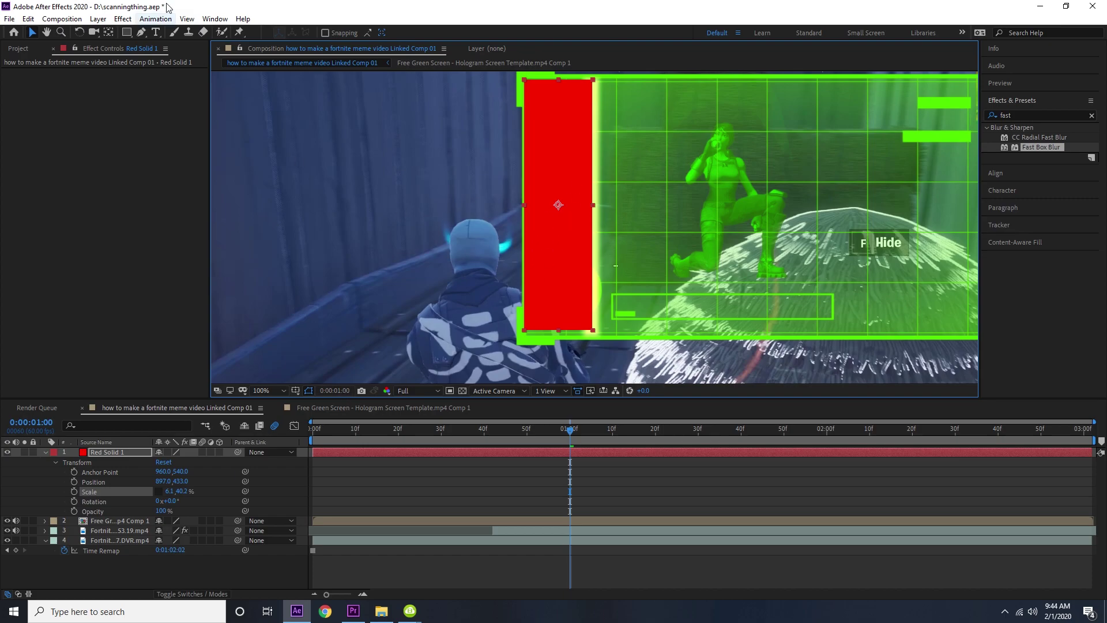
- Move the red solid's anchor point to the middle of its left edge, at about 8.1, 540
left_click(108, 32)
key("period")
left_click_drag(525, 183, 453, 184)
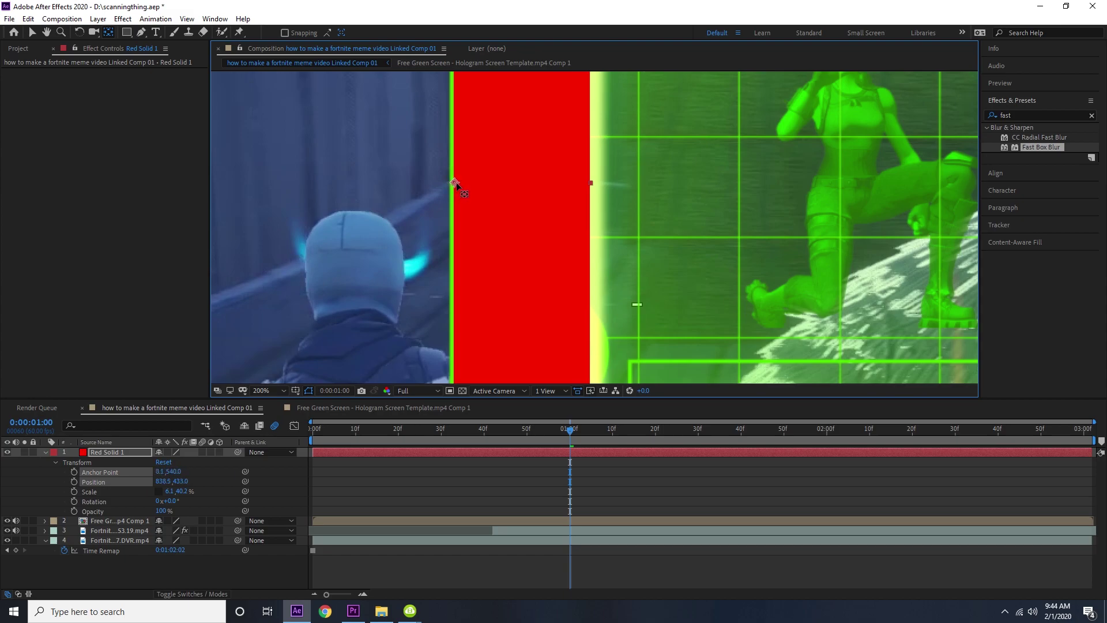
key("comma")
left_click(38, 33)
- Set a Scale keyframe of 6.1, 40.2% for the red solid at 0:00:00:59
mouse_move(556, 436)
left_mouse_down()
mouse_move(507, 435)
mouse_move(597, 436)
mouse_move(567, 434)
left_mouse_up()
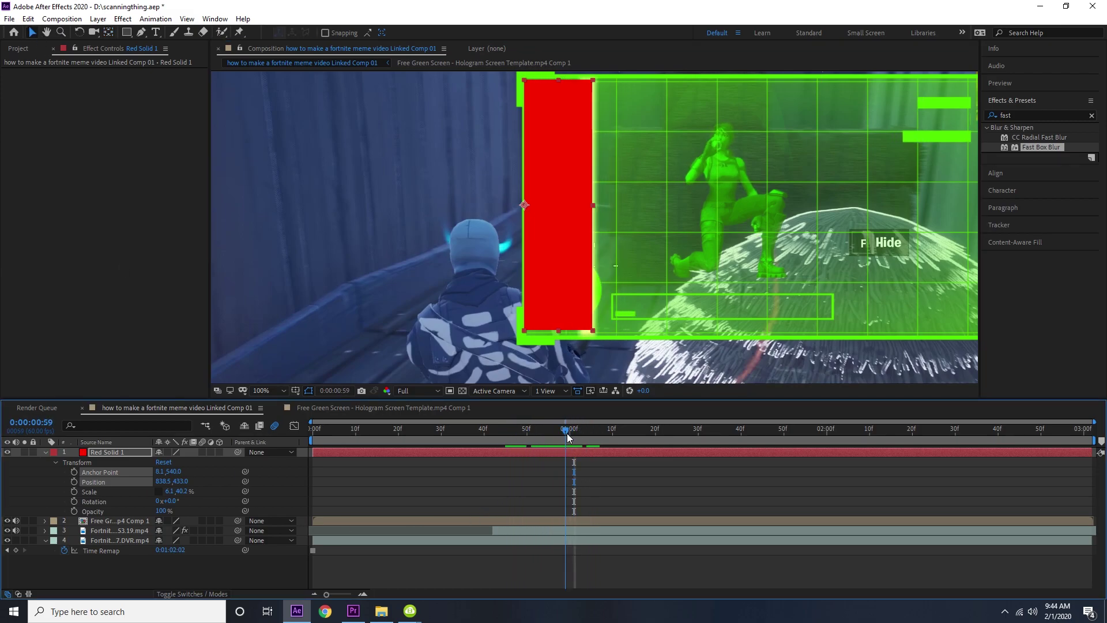
left_click(37, 481)
left_click(75, 493)
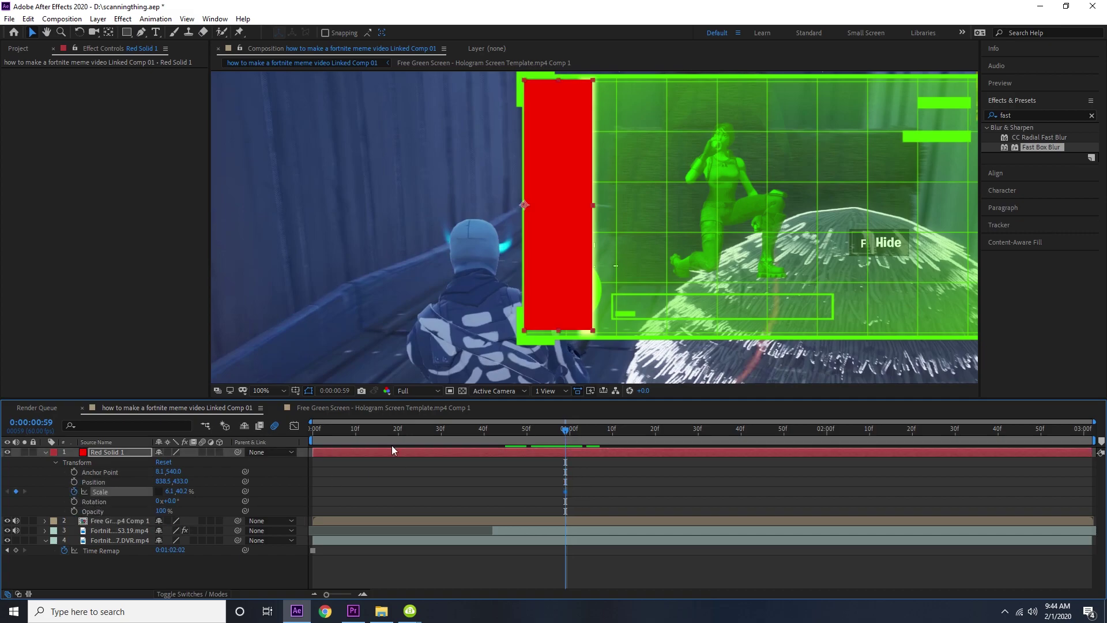
- Keyframe the red solid's Scale to 26.1, 40.2% at 0:00:01:57 so its right edge follows the scanning bar past the character
left_click_drag(568, 434, 784, 418)
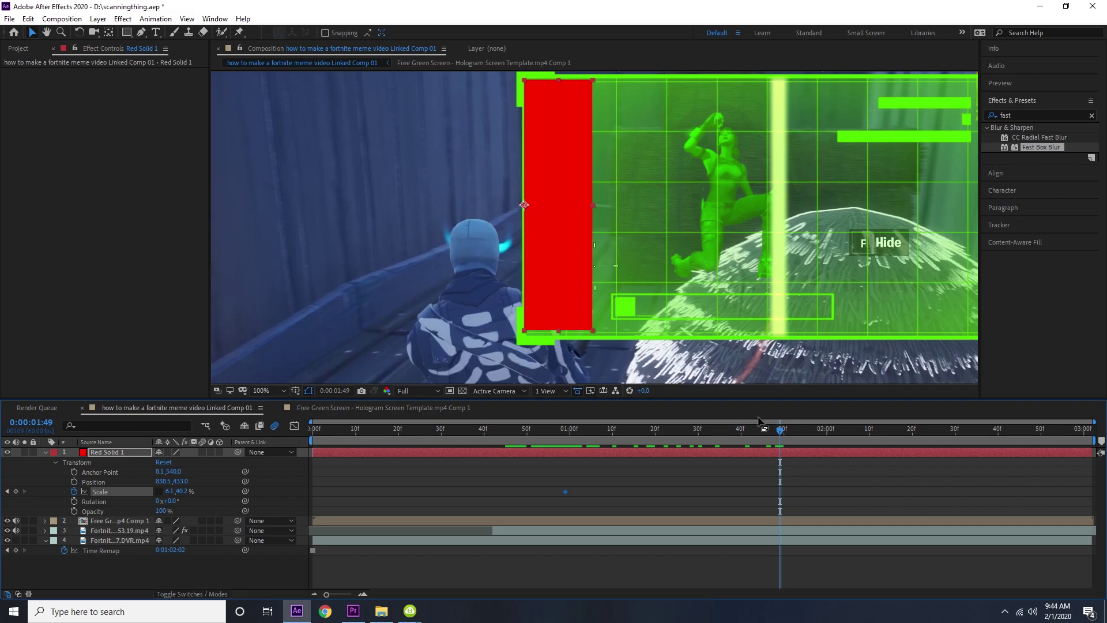
left_click(709, 478)
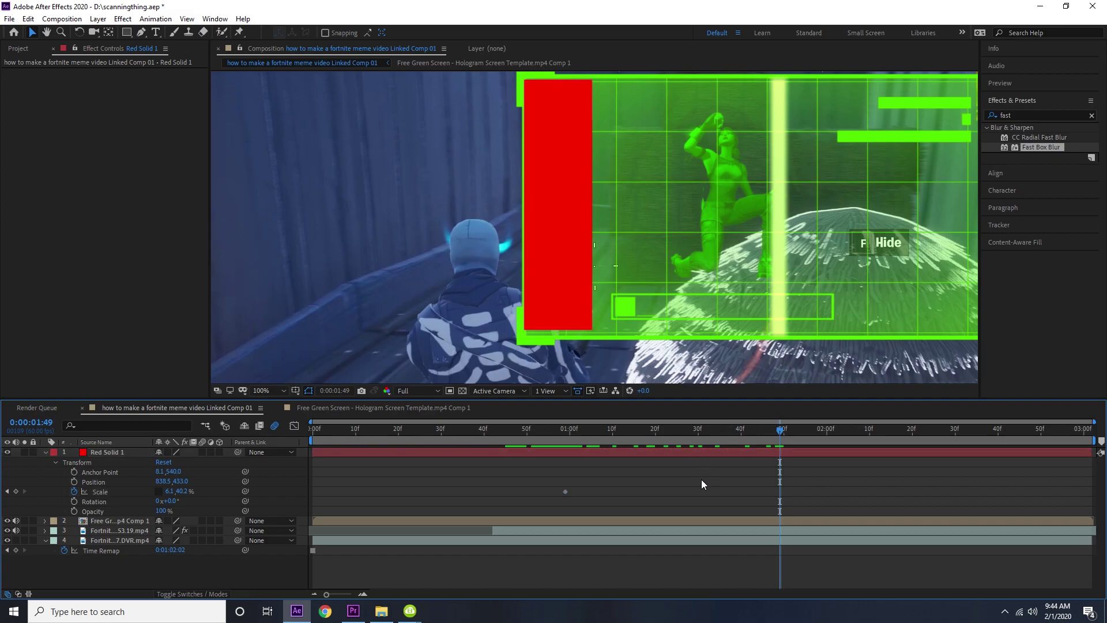
left_click_drag(782, 431, 968, 416)
left_click_drag(907, 433, 813, 440)
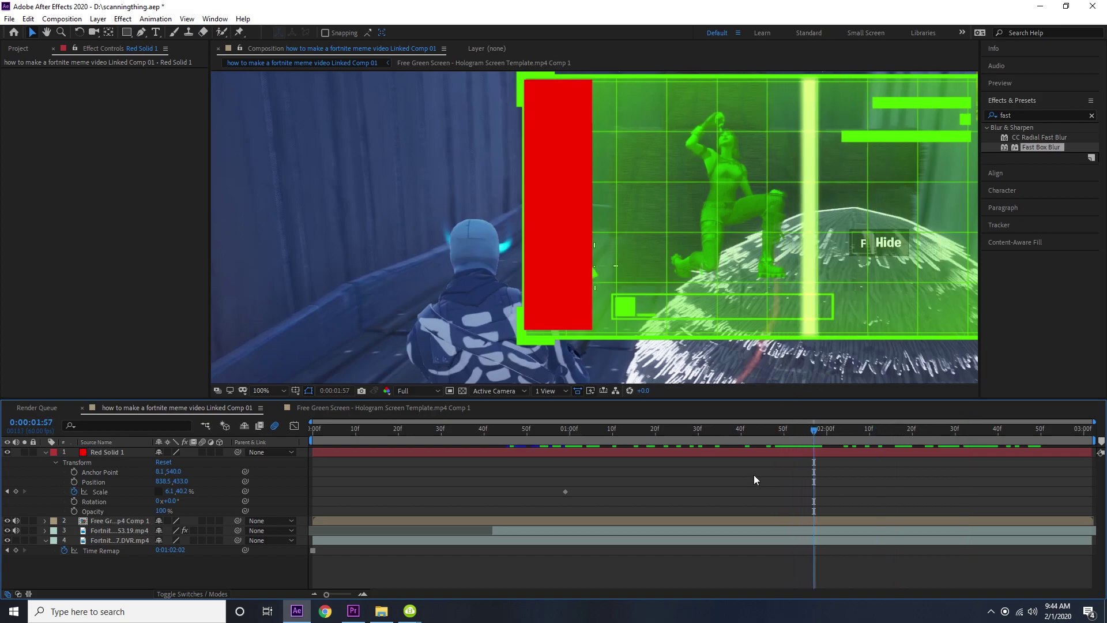
left_click(98, 454)
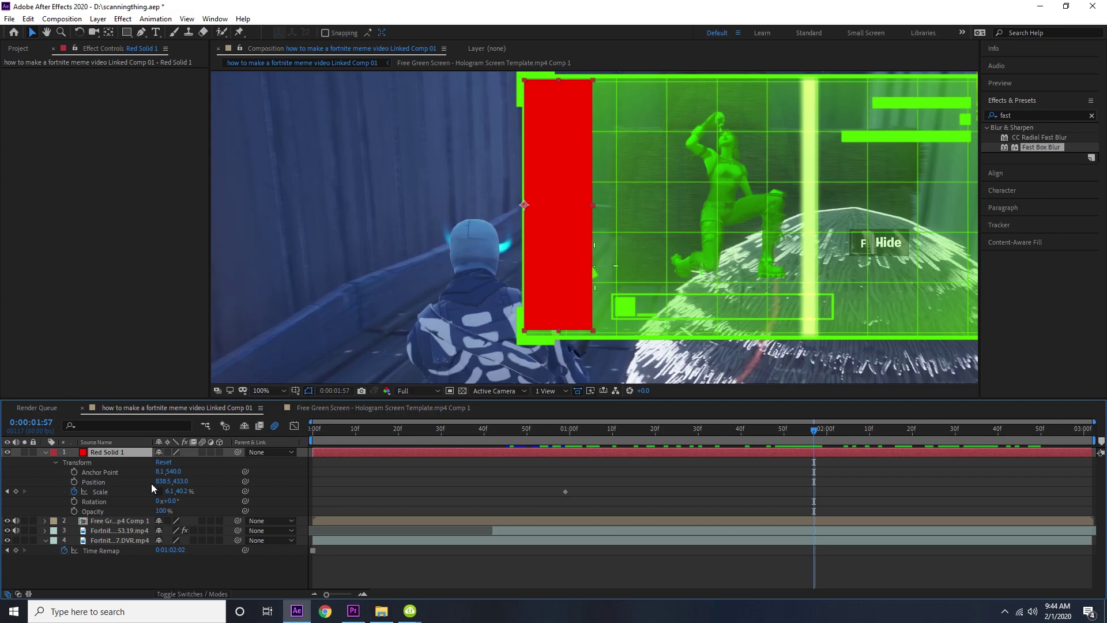
mouse_move(171, 491)
left_mouse_down()
mouse_move(209, 493)
mouse_move(183, 493)
left_mouse_up()
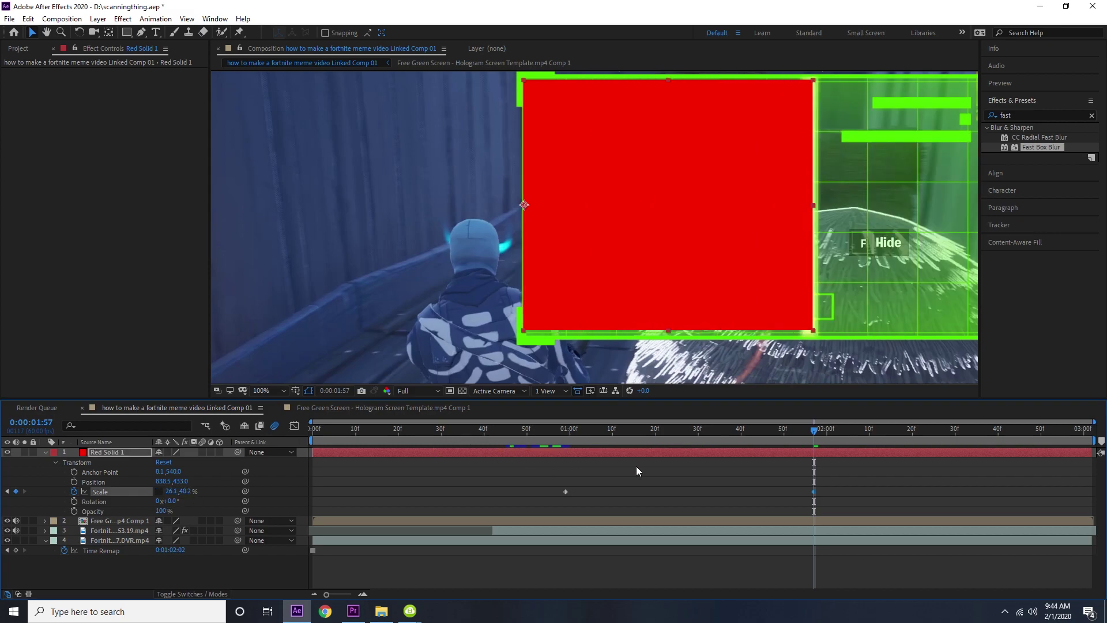
- Move the red solid beneath the hologram layer, directly above the character layer, and check its growth against the bar
left_click_drag(794, 437, 604, 428)
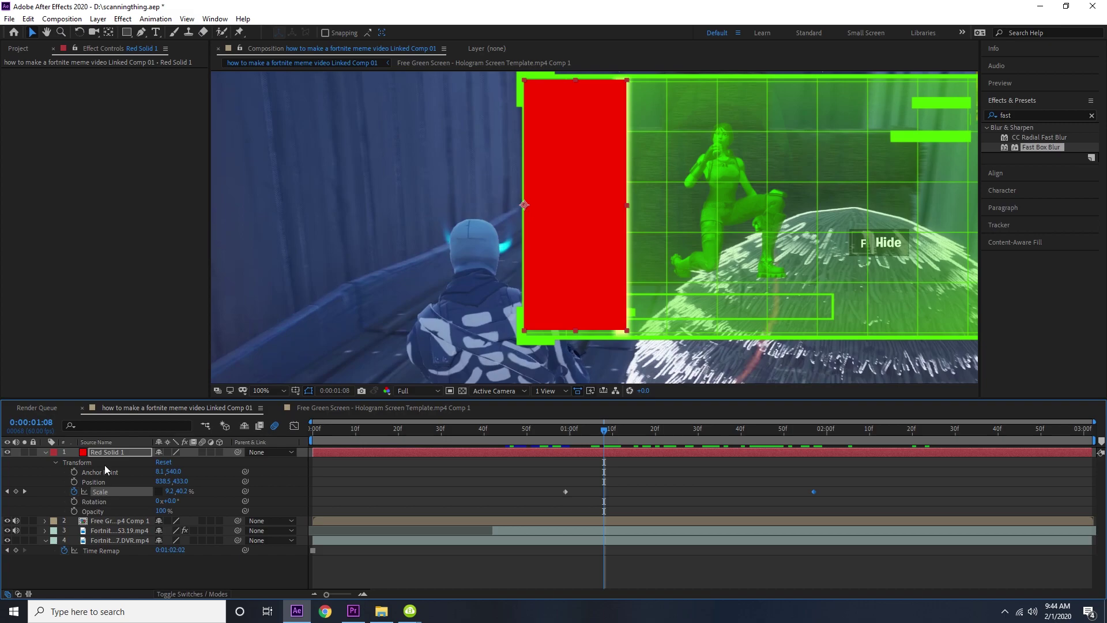
left_click_drag(107, 452, 117, 530)
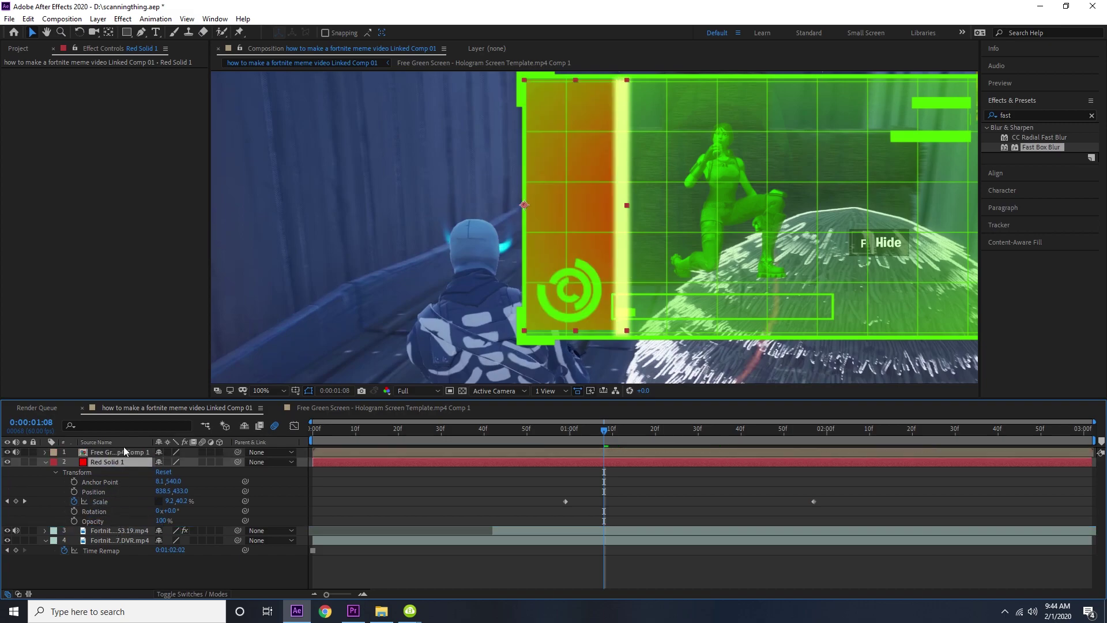
mouse_move(620, 441)
left_mouse_down()
mouse_move(770, 435)
mouse_move(638, 448)
left_mouse_up()
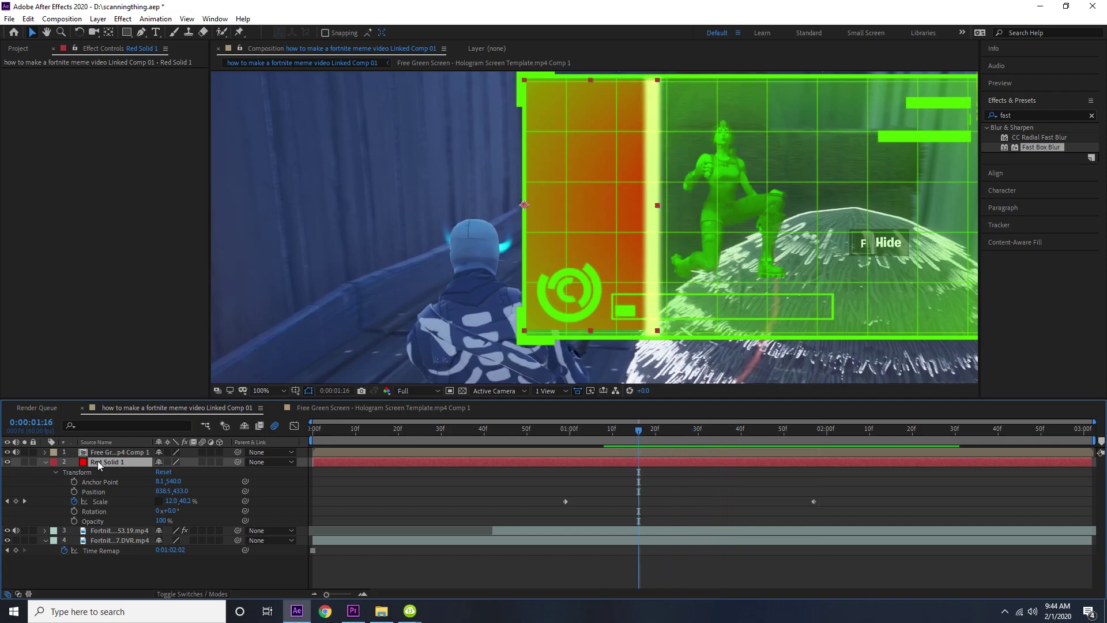
- Set the character layer's track matte to Alpha Matte using the red solid
left_click(211, 594)
left_click(211, 594)
left_click(212, 595)
left_click(222, 530)
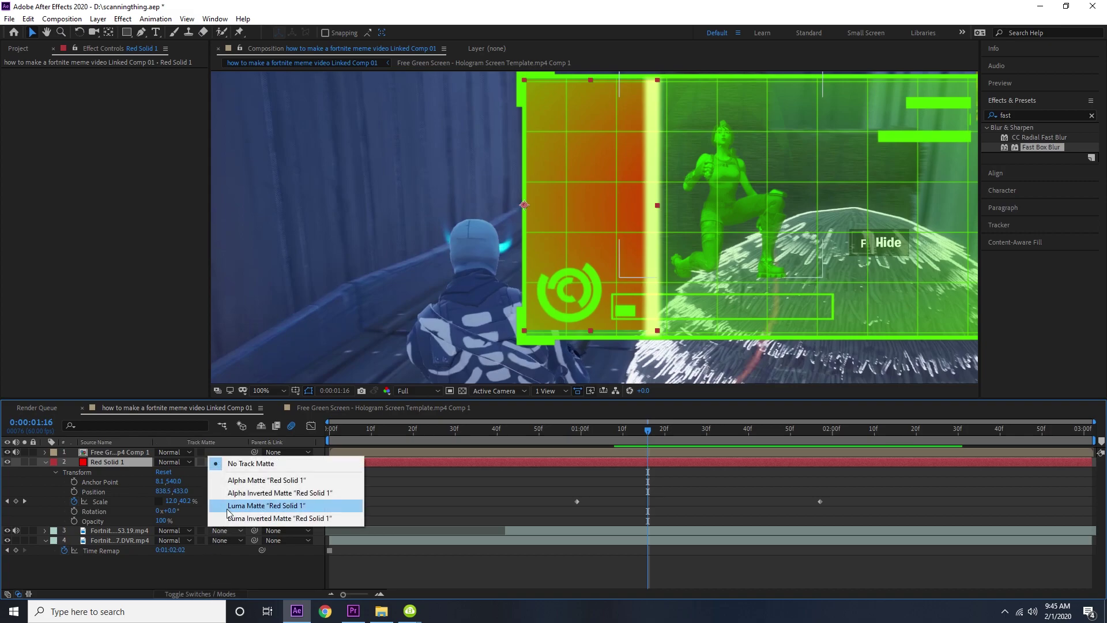
left_click(243, 482)
- Preview the character being revealed behind the scanning bar, both up close and in the full frame
key("space")
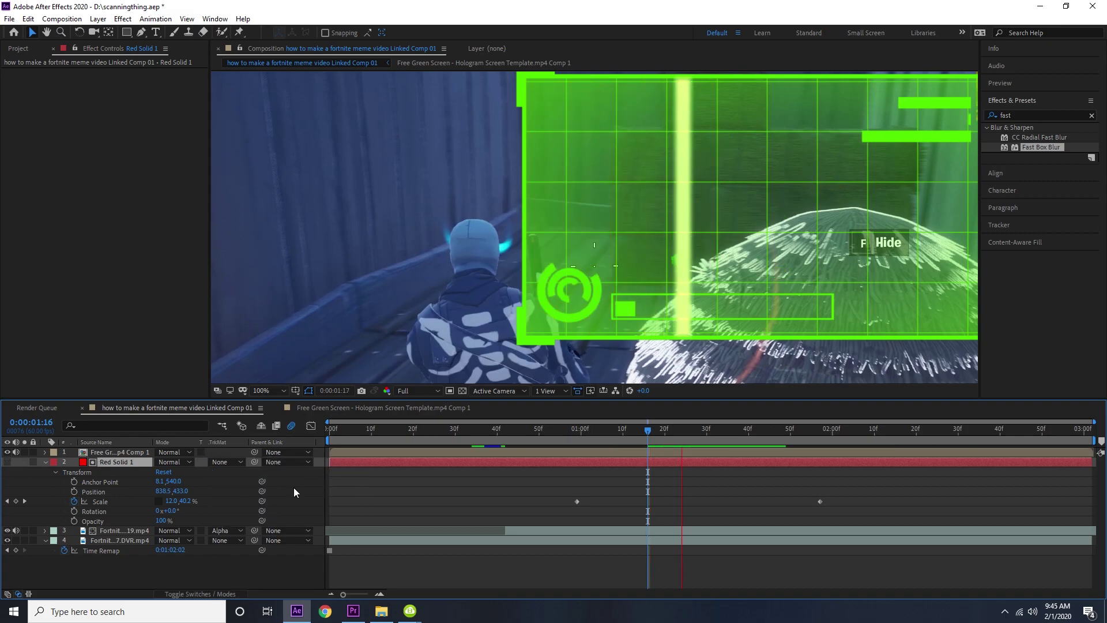
left_click(543, 434)
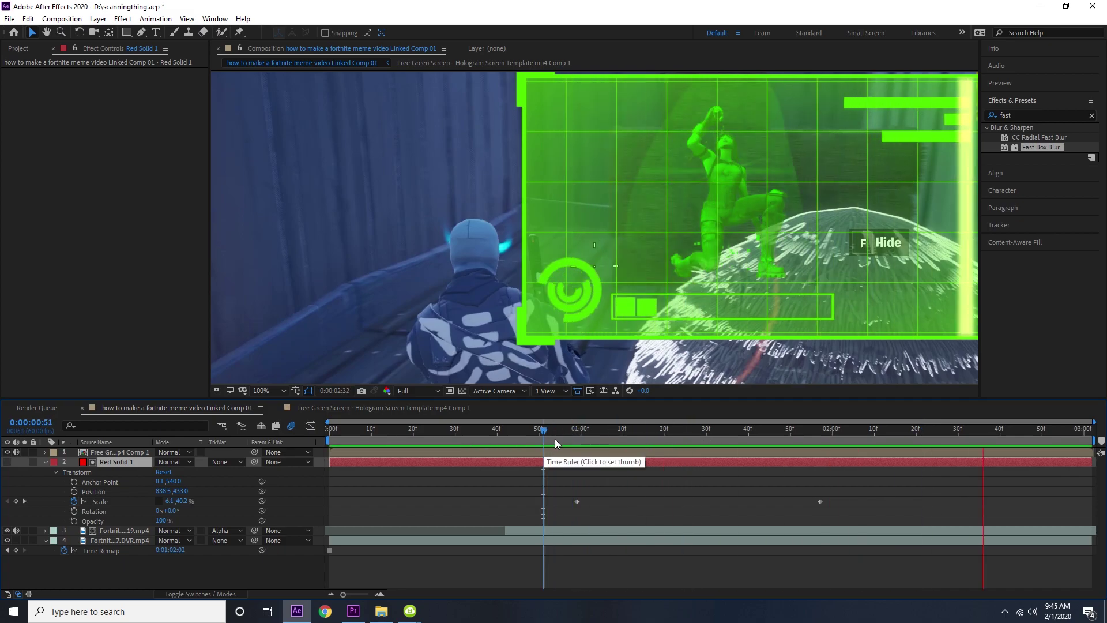
key("space")
scroll(611, 196, "down", 2)
left_click(566, 437)
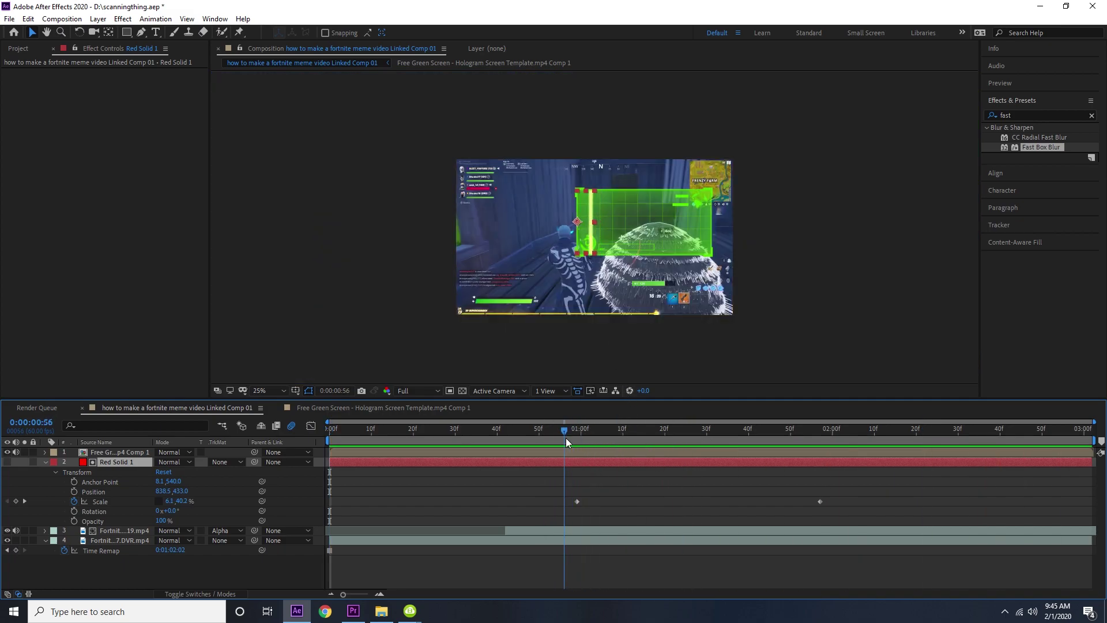
key("space")
key("space")
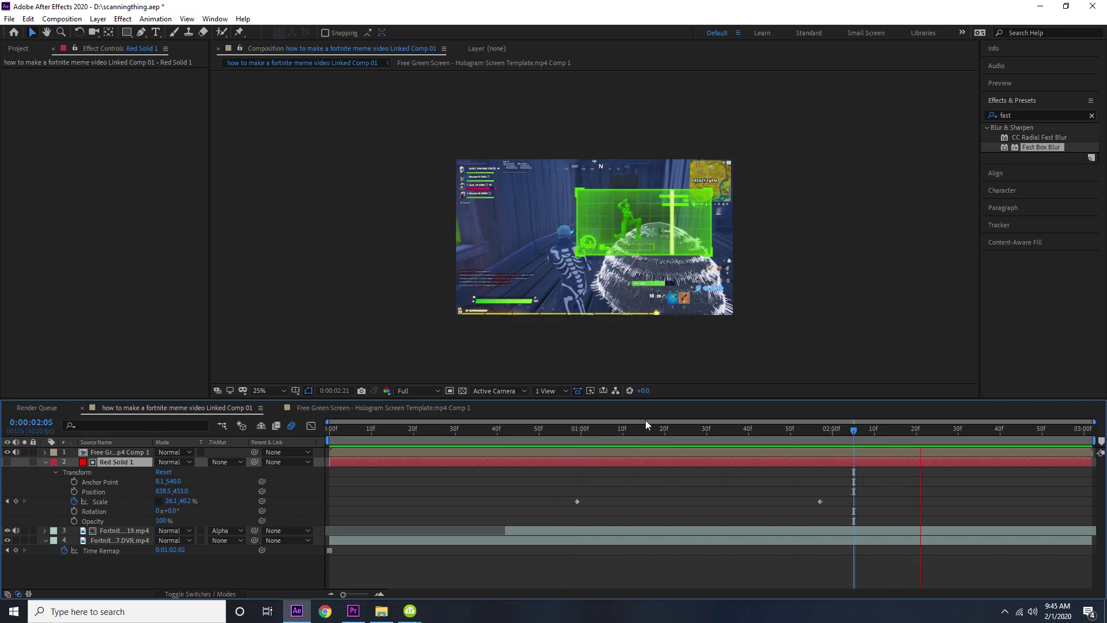
left_click(538, 435)
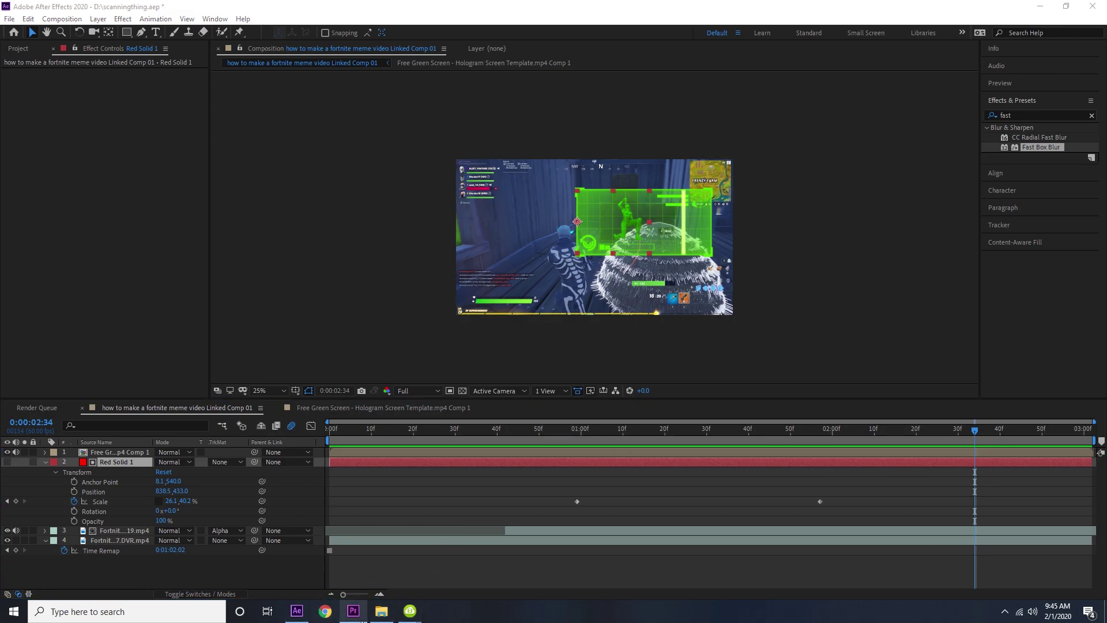
- Switch to Premiere Pro, save the project, and preview the Black Video sequence from its start
left_click(358, 614)
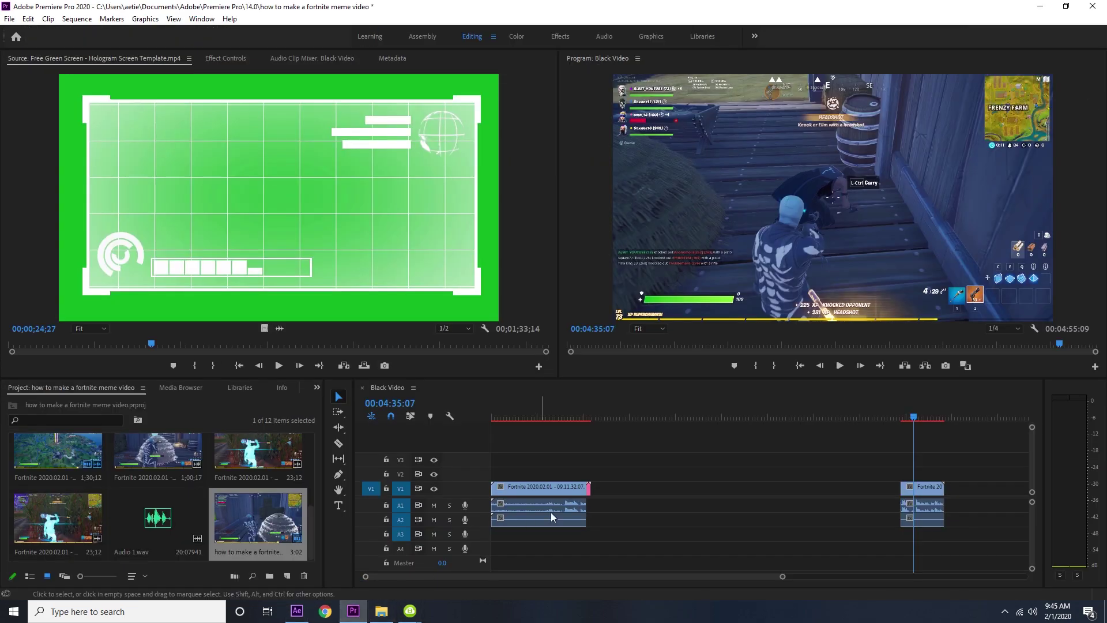
key("ctrl+s")
left_click(787, 370)
key("Home")
key("space")
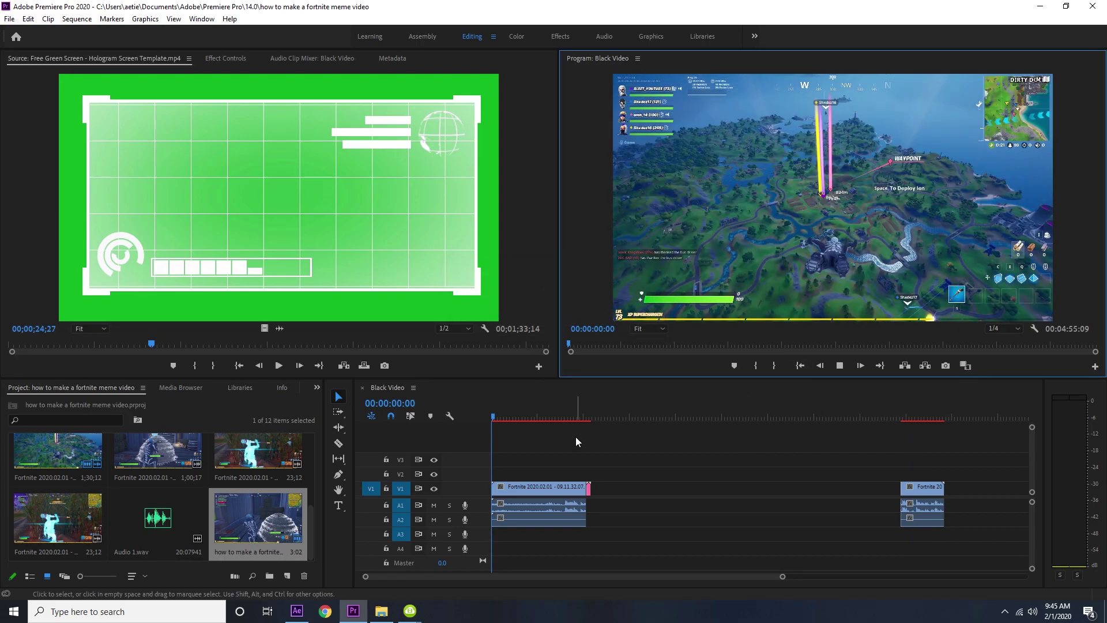
left_click_drag(576, 411, 565, 411)
key("space")
key("=")
key("=")
- Return to After Effects and apply Motion Bro's Simple Zoom Short Out transition at 0:00:02:34
left_click(301, 615)
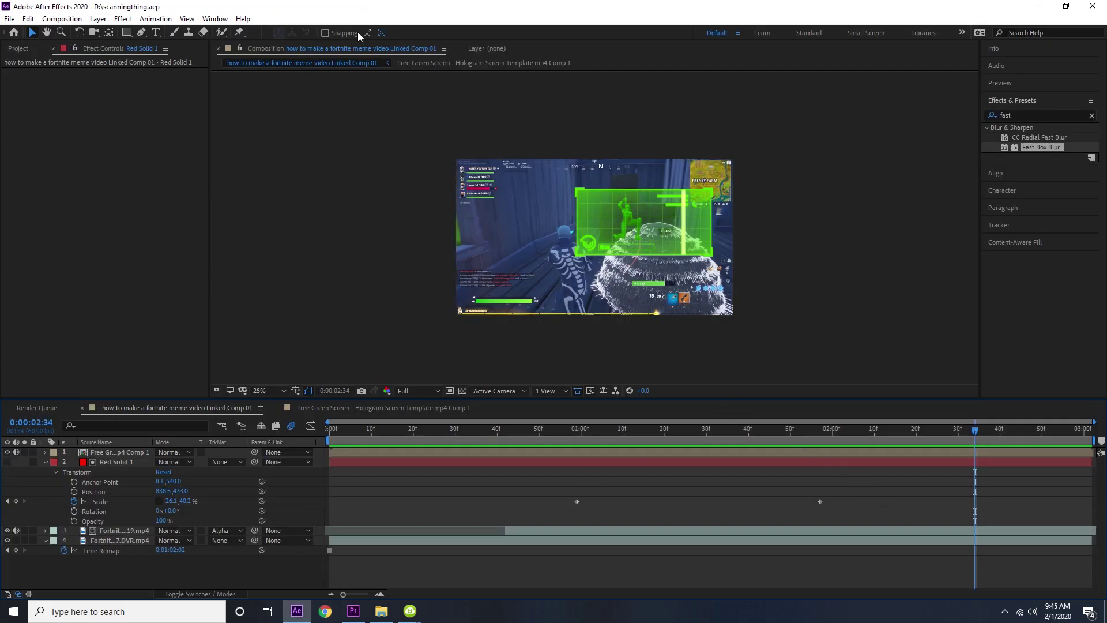
left_click(215, 19)
mouse_move(397, 86)
left_click(531, 91)
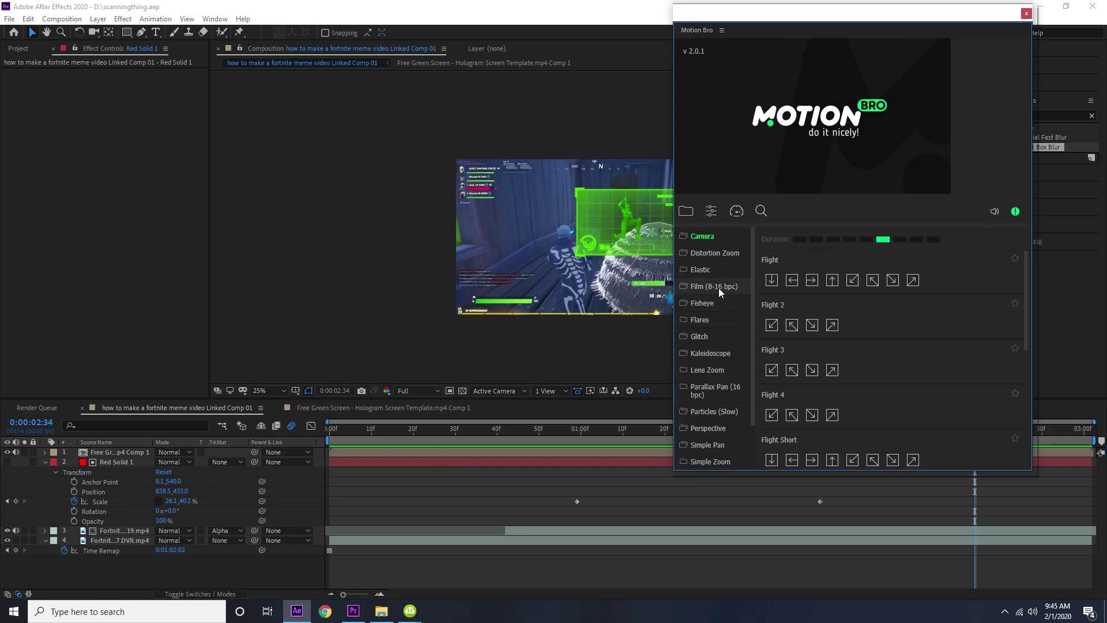
scroll(713, 298, "down", 1)
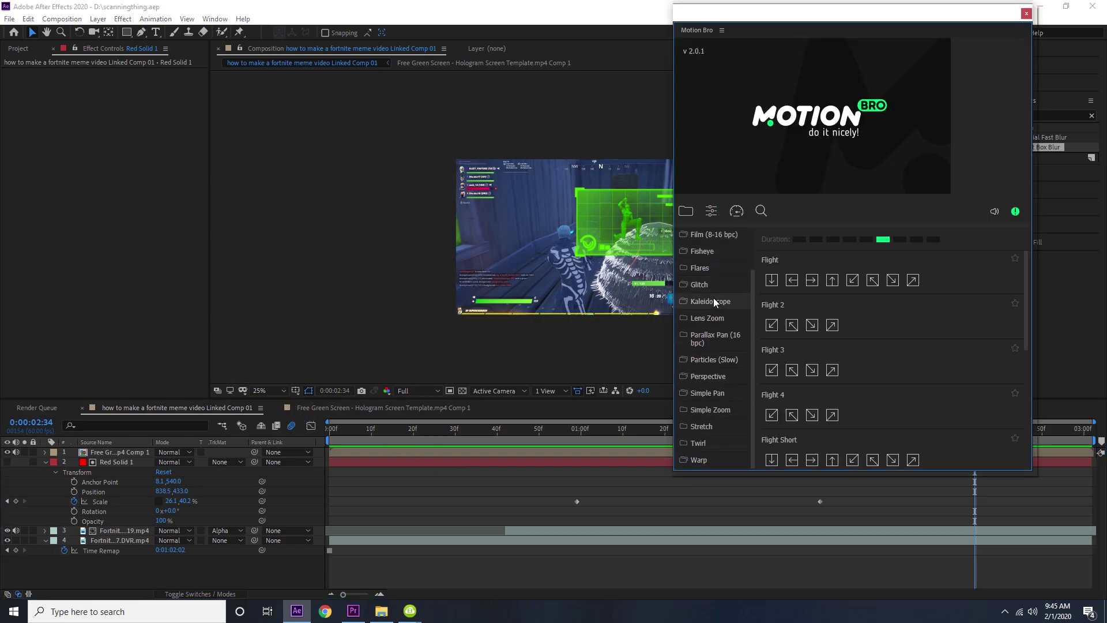
left_click(719, 413)
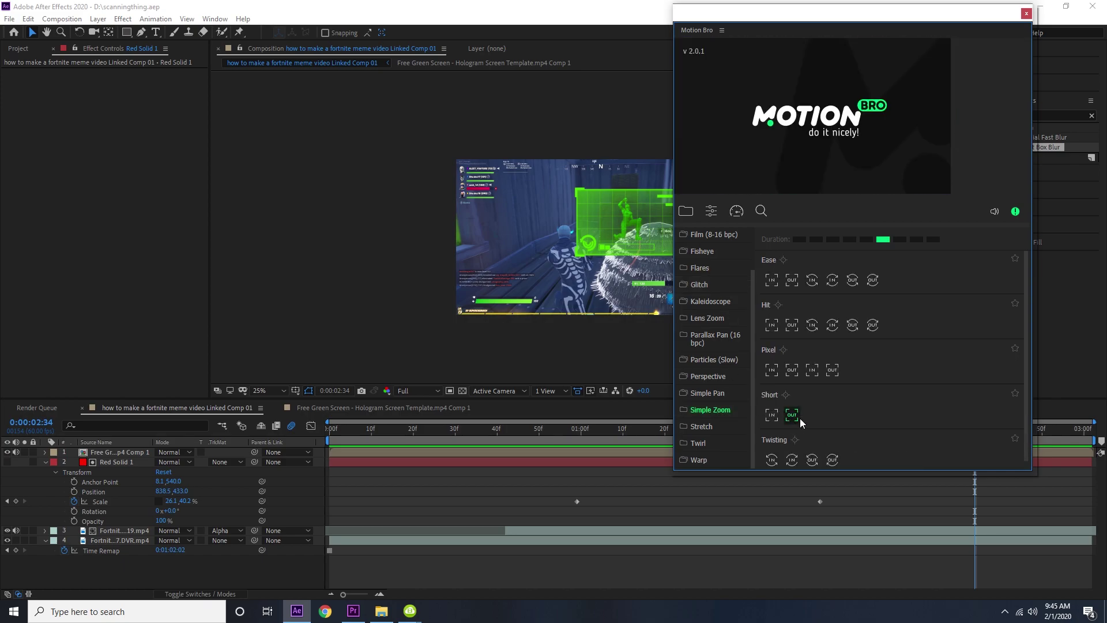
left_click_drag(934, 17, 774, 56)
left_click(632, 453)
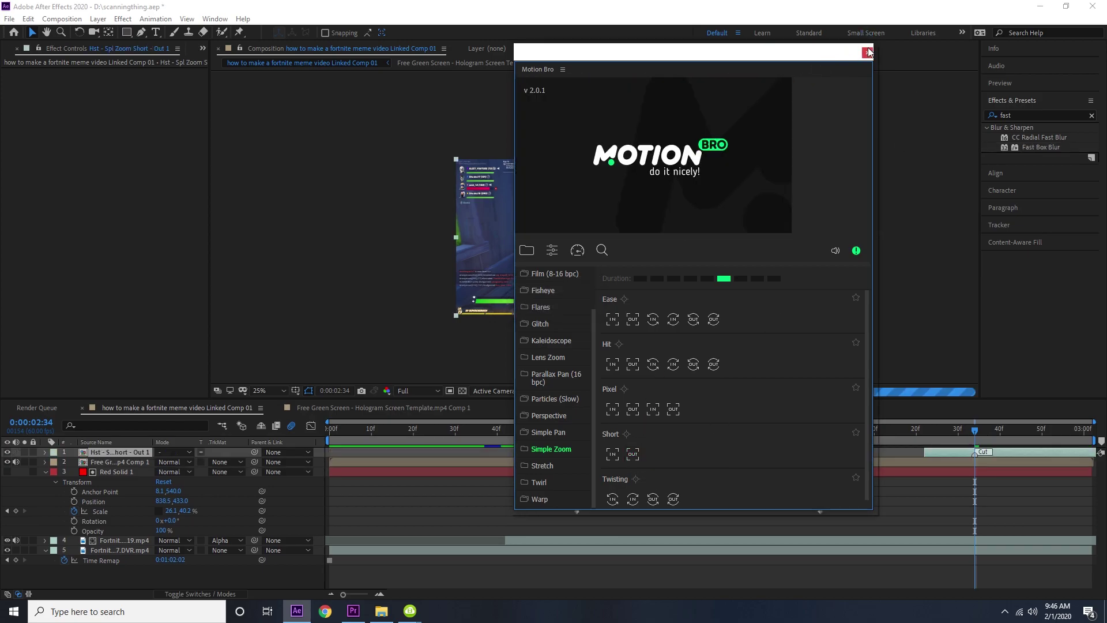
- Switch back to Premiere Pro and save the project
key("alt+Tab")
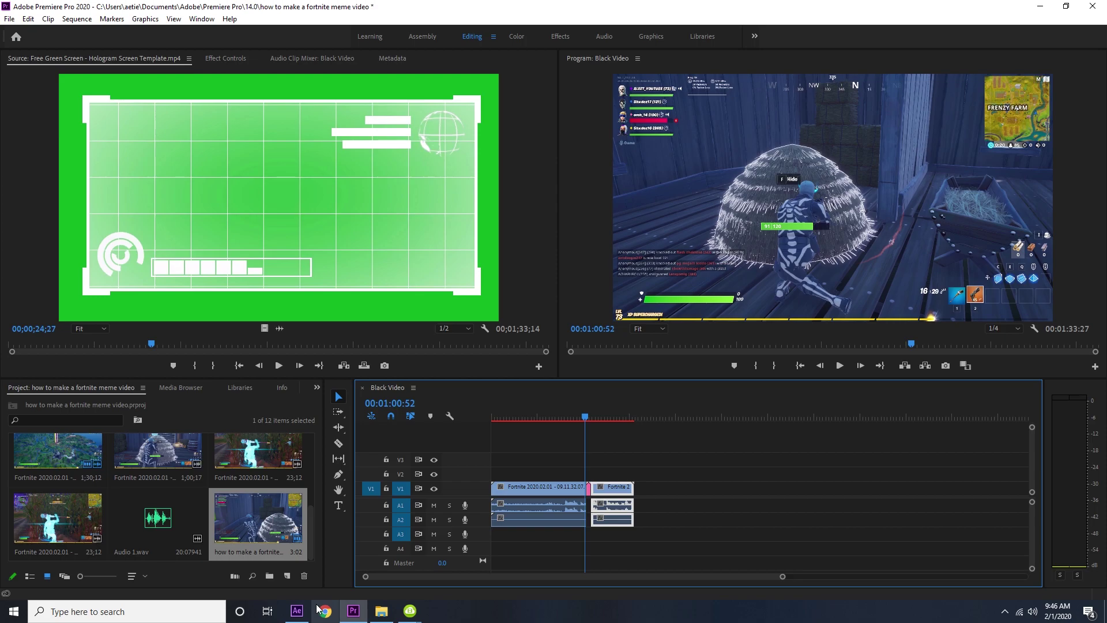
left_click(320, 610)
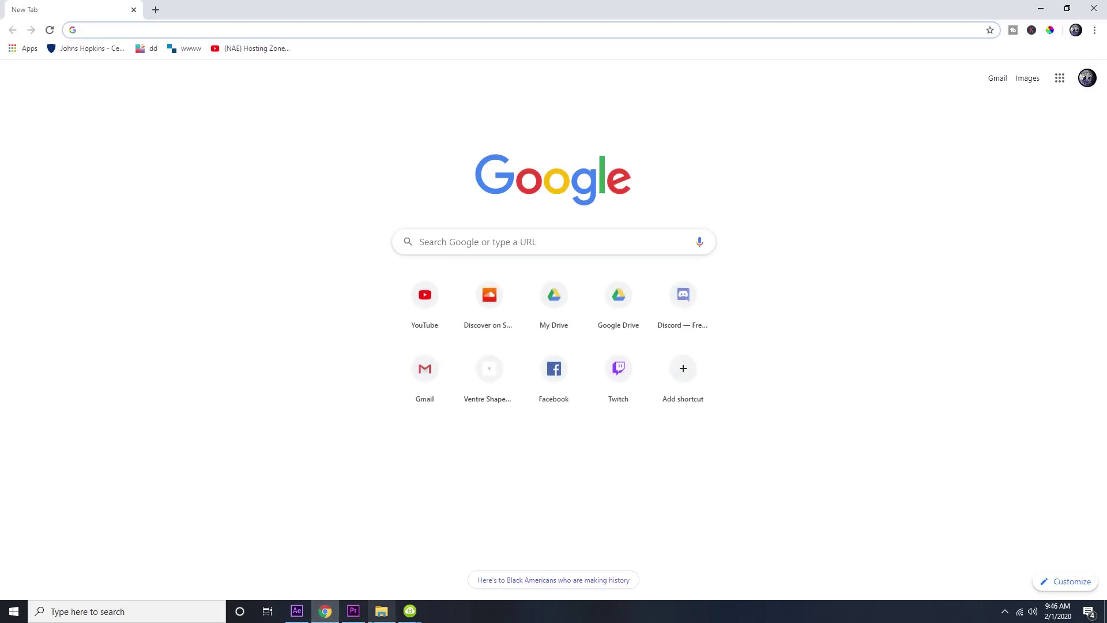
left_click(346, 607)
key("ctrl+s")
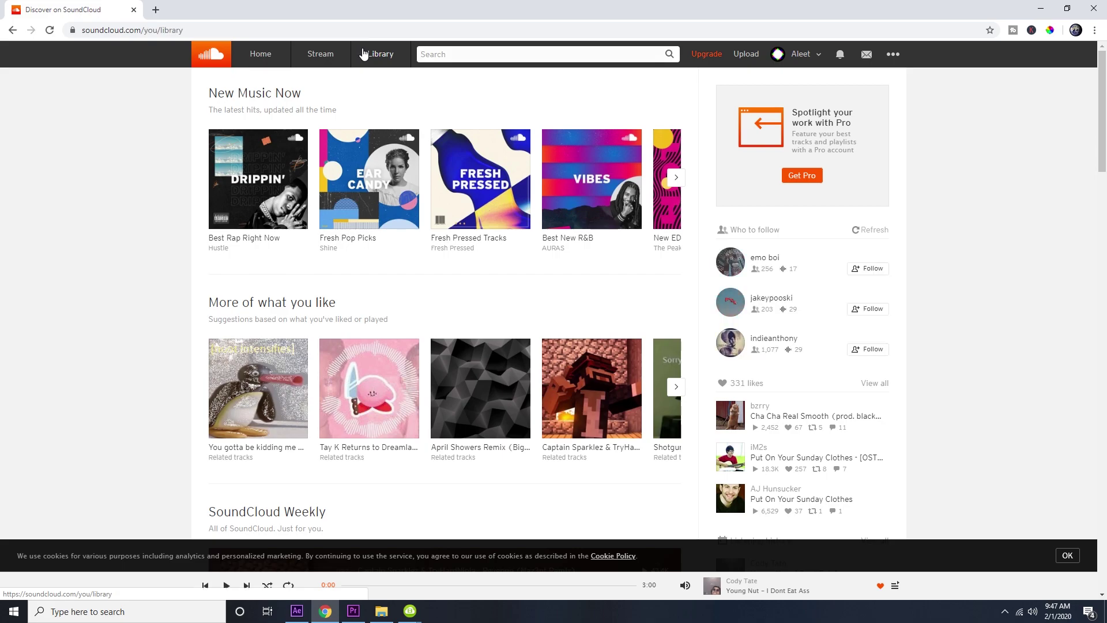
- Open the liked tracks in the SoundCloud library and sample several of them for background music
left_click(365, 53)
left_click(297, 95)
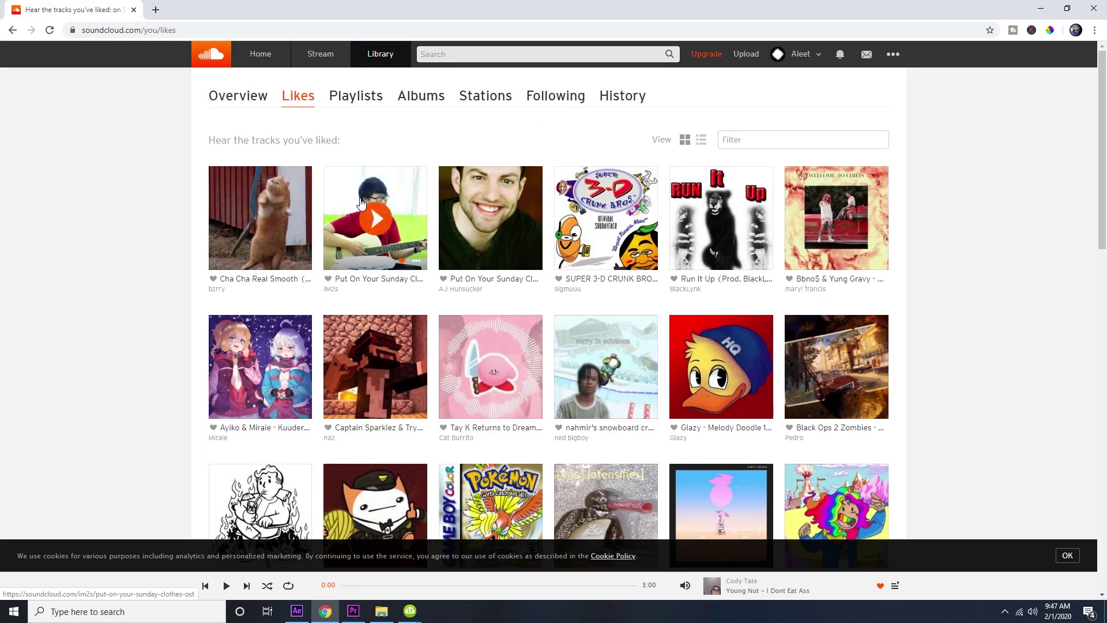
left_click(375, 218)
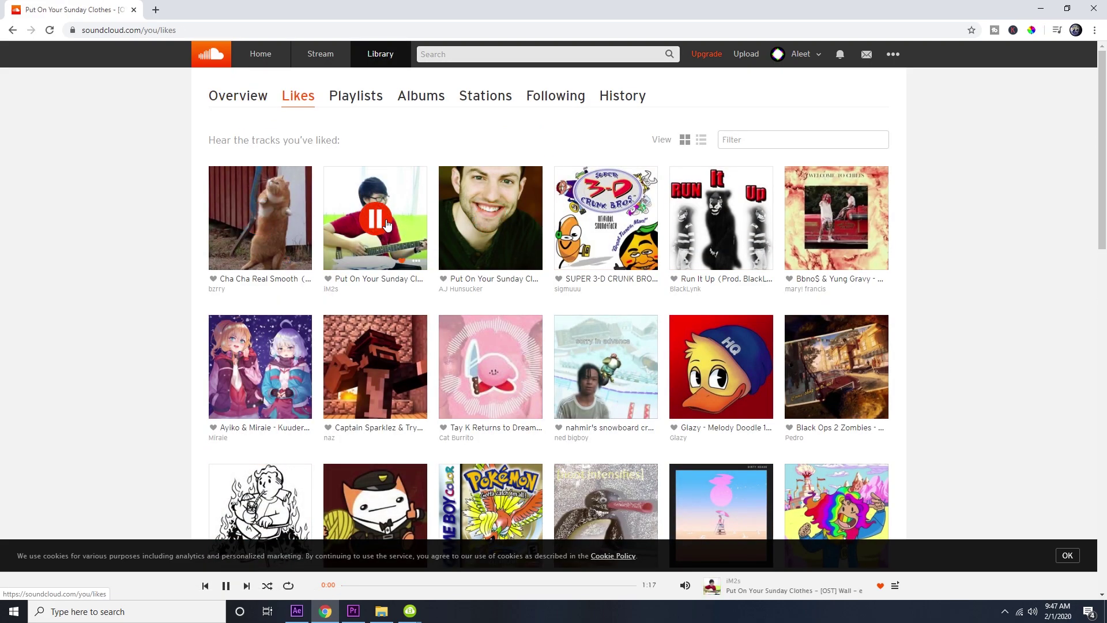
left_click(489, 219)
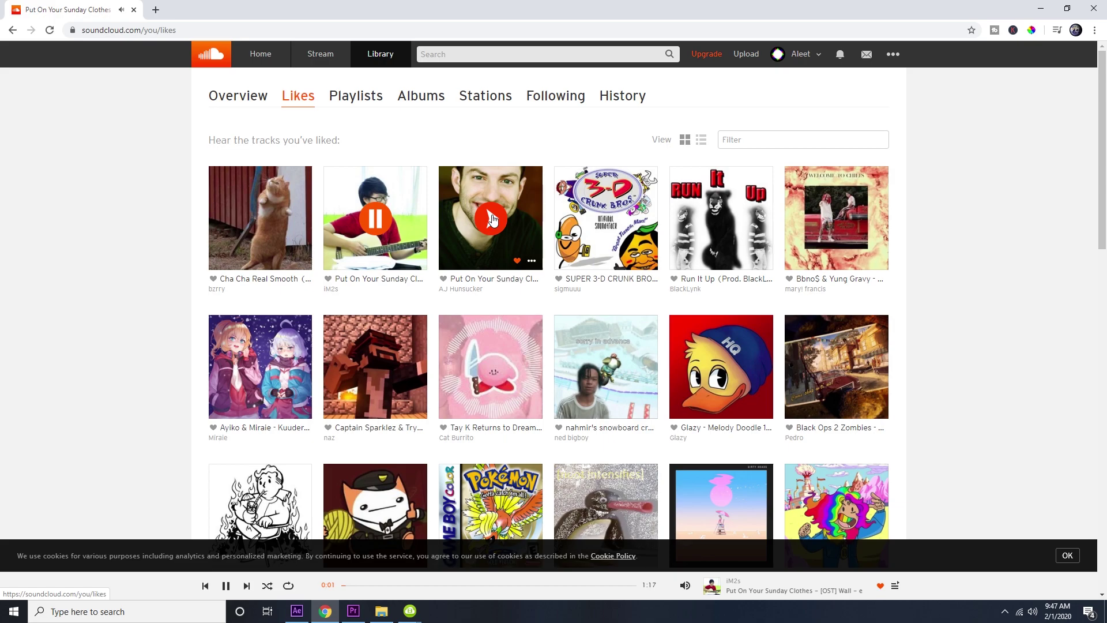
left_click(609, 219)
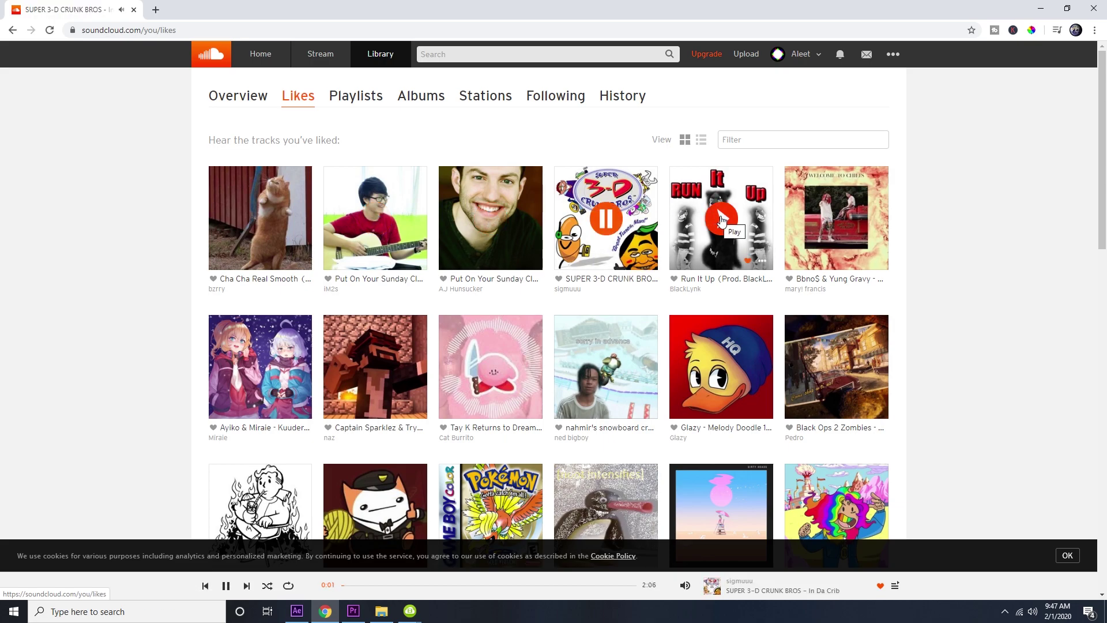
left_click(721, 219)
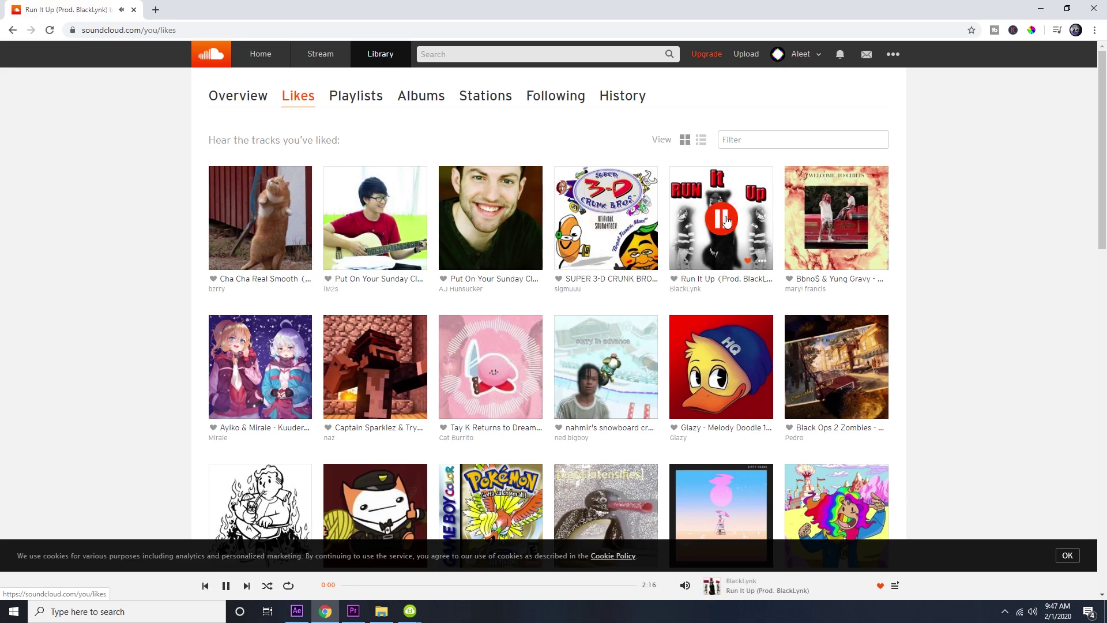
left_click(611, 219)
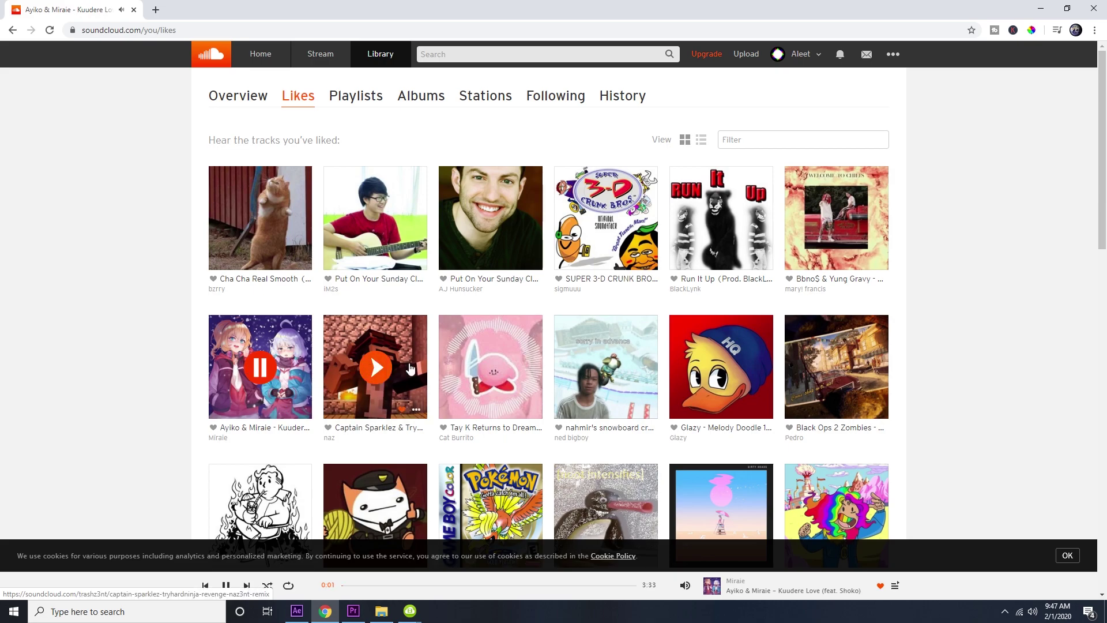
- Play Tay K Returns to Dreamland 2 from the likes, open its track page, and copy the URL
left_click(491, 367)
scroll(610, 369, "down", 4)
left_click(528, 123)
right_click(157, 33)
key("ctrl+c")
left_click(193, 96)
- Search for "soundcloud to mp3", open the KlickAud converter, and paste the track URL to download the song
type("soundcloud to mp3")
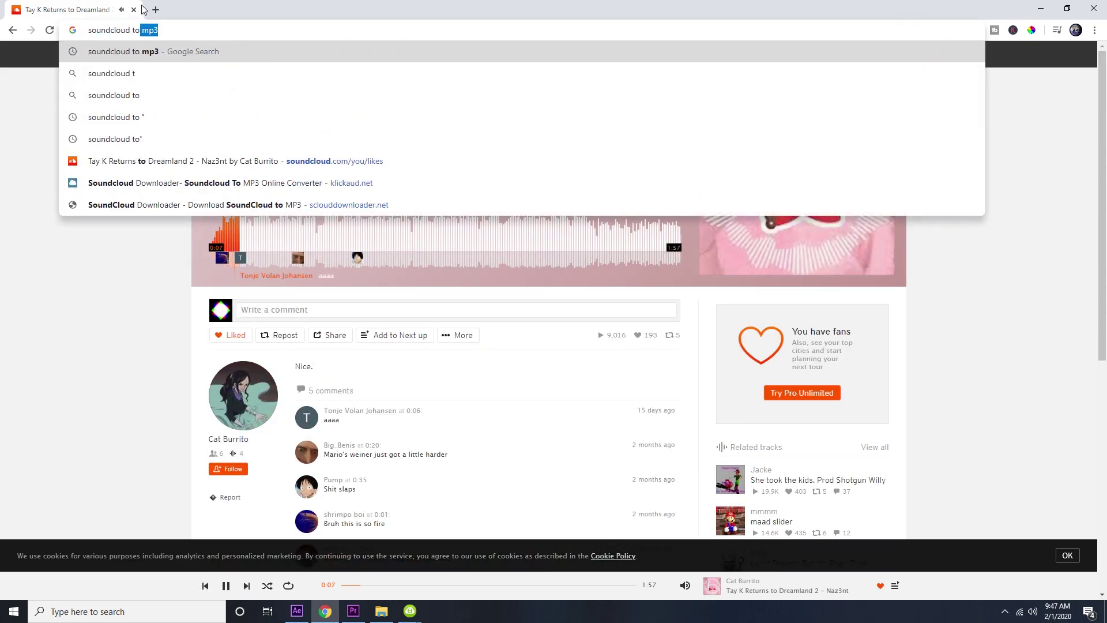
key("Return")
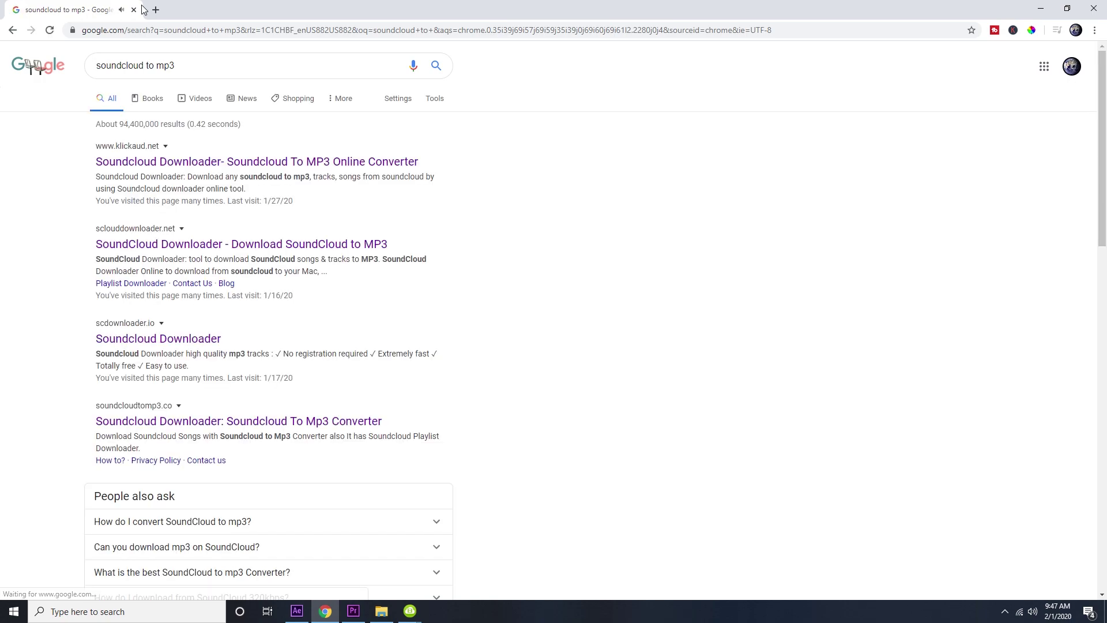
left_click(193, 159)
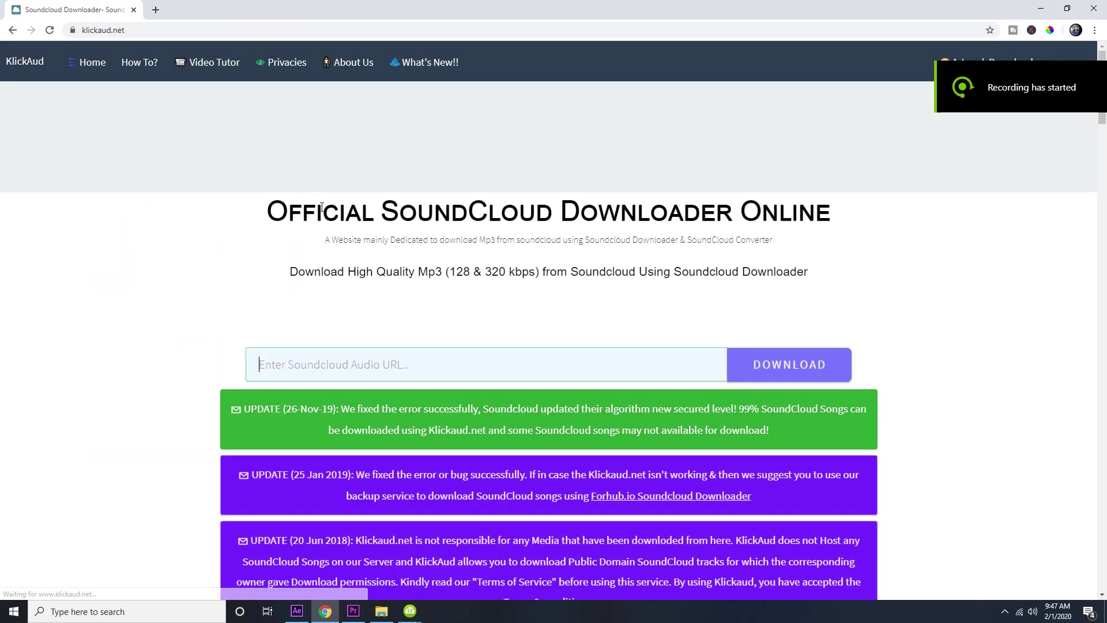
left_click(507, 374)
key("ctrl+v")
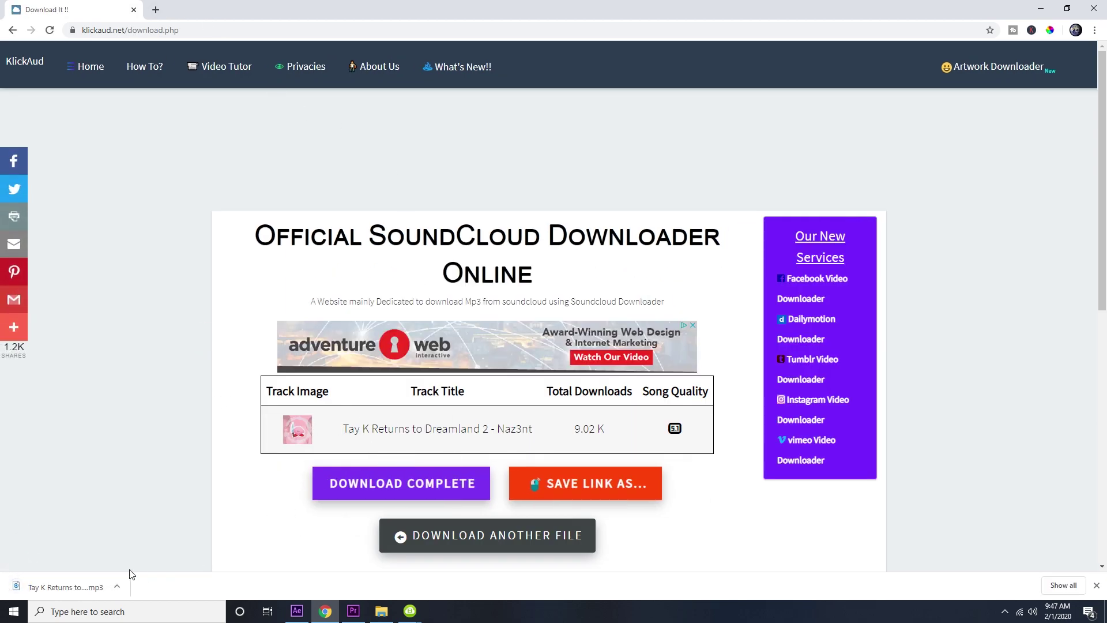
- Show the downloaded Tay K Returns to Dreamland 2 file in its folder and add it to audio track A3 in Premiere Pro
left_click(118, 586)
left_click(153, 550)
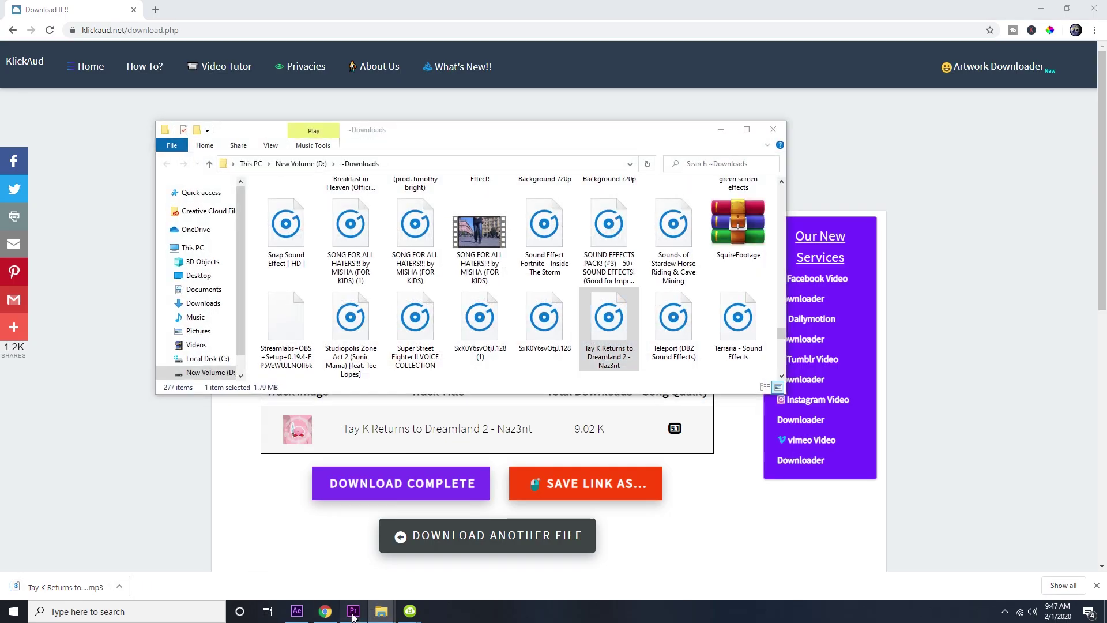
left_click(353, 611)
left_click(381, 611)
left_click(438, 568)
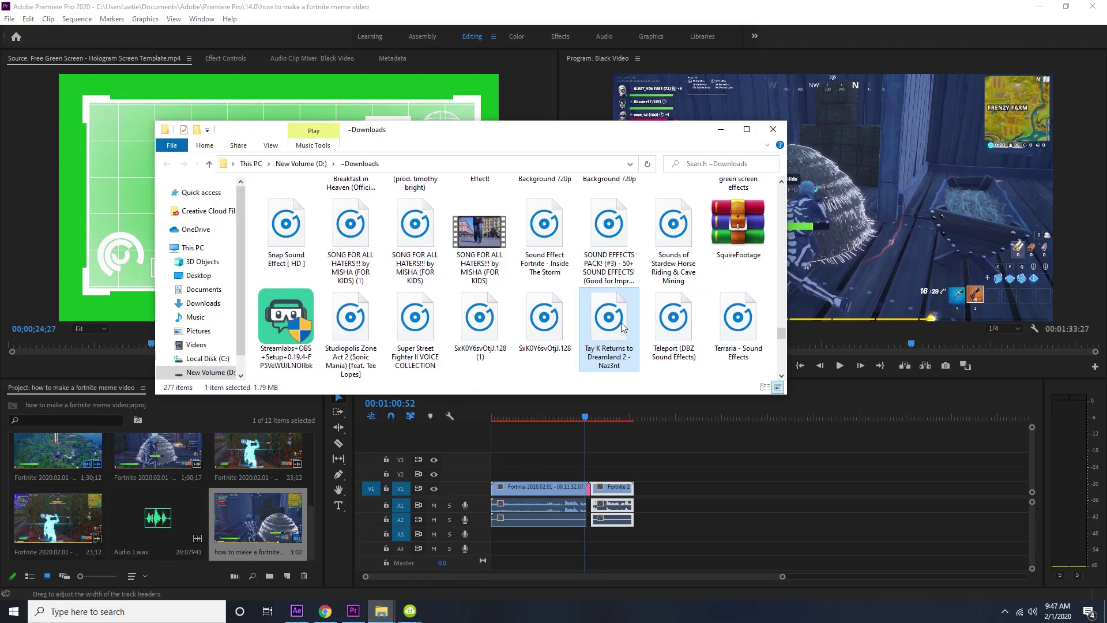
left_click_drag(620, 326, 522, 534)
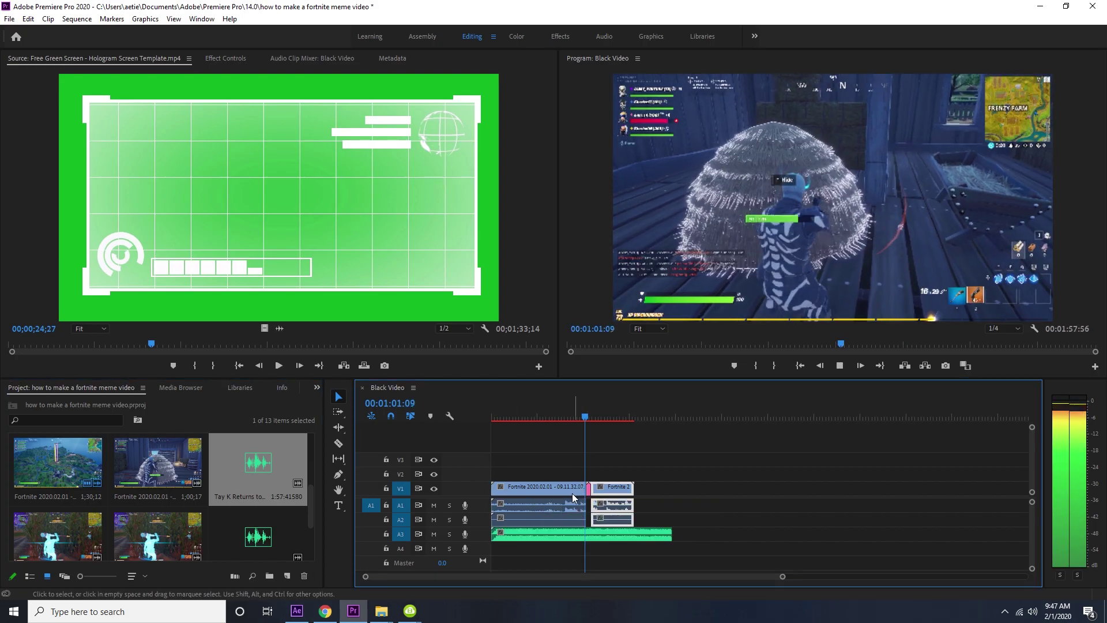
- Shift the music clip on A3 so it starts shortly before the hologram clip, and preview that section
left_click_drag(540, 529, 614, 535)
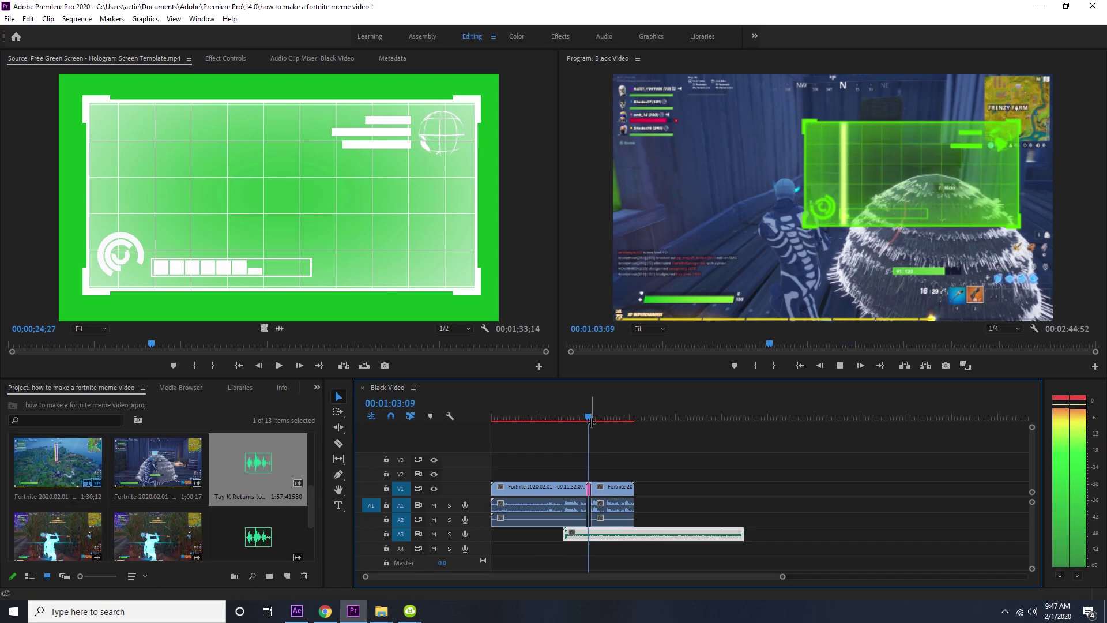
left_click_drag(589, 419, 566, 409)
left_click(662, 442)
key("space")
key("=")
key("=")
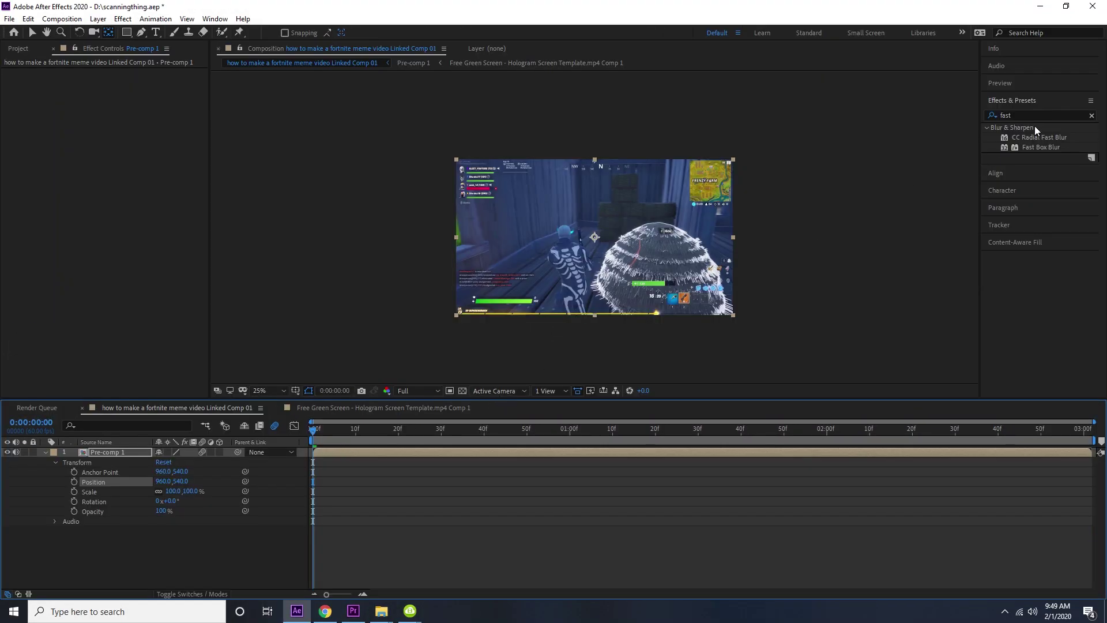
- Clear the effects search in After Effects to list all effect and preset categories
left_click(1088, 112)
left_click(1092, 116)
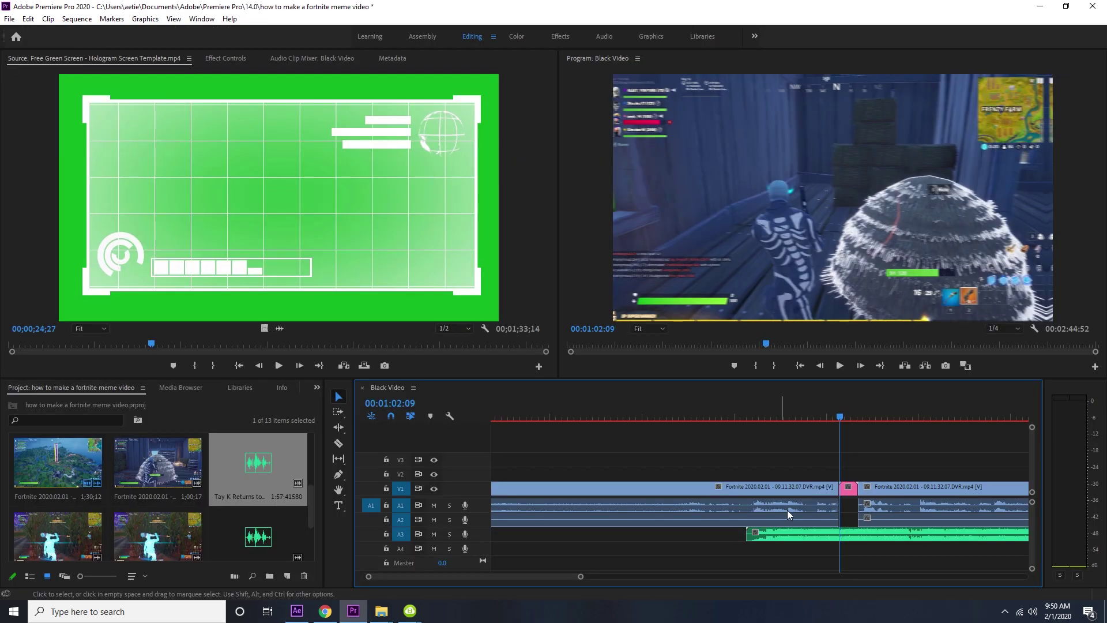
- In Premiere Pro, open the effect controls of the music clip on A3 to its Volume level and play the sequence
left_click(787, 530)
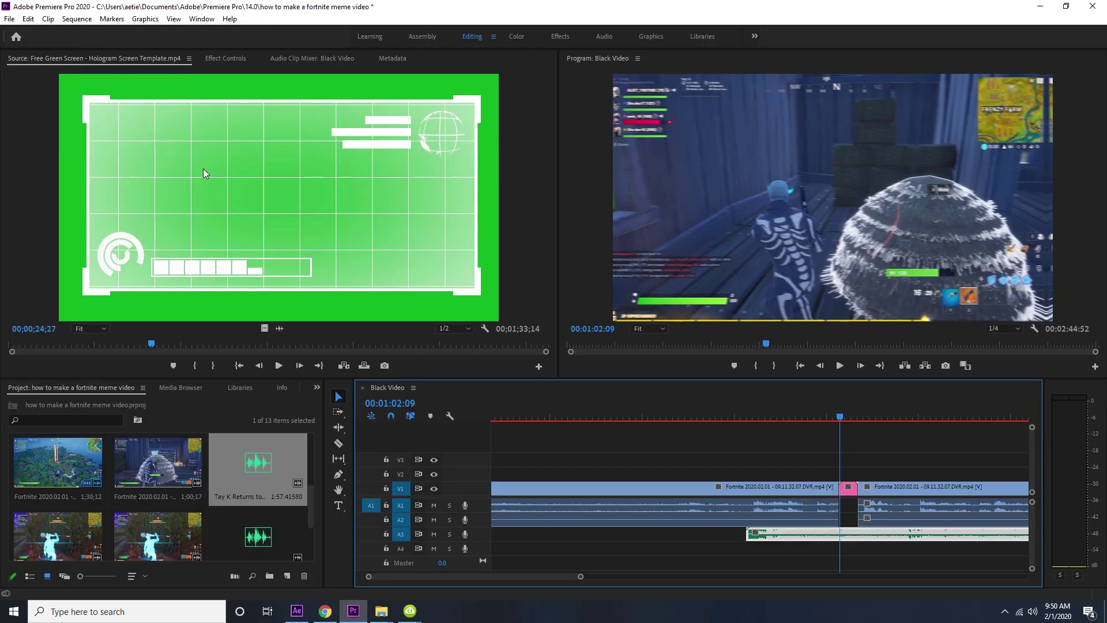
left_click(227, 59)
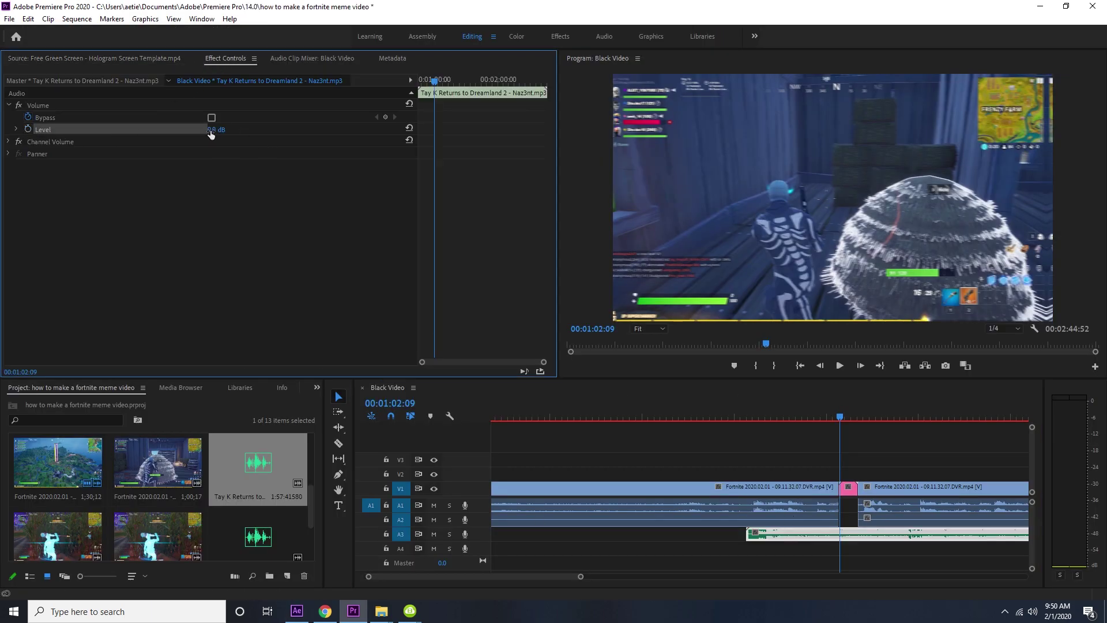
key("space")
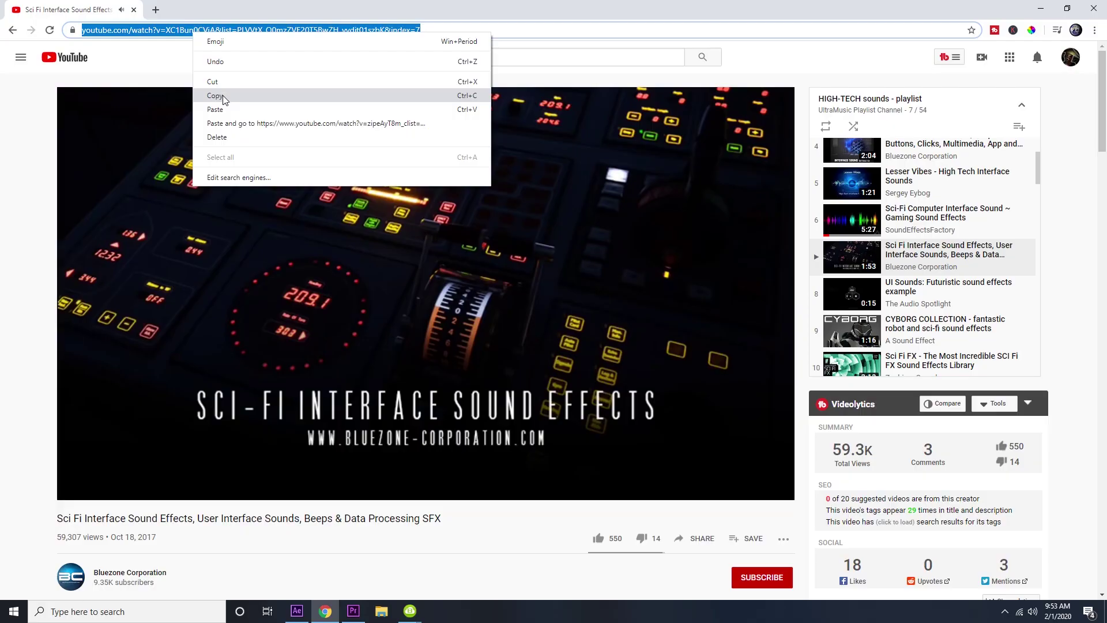
- Search the web for "youtube to mp3", open the YTMP3 converter, and paste the copied video URL
left_click(225, 96)
type("youtube to")
key("Return")
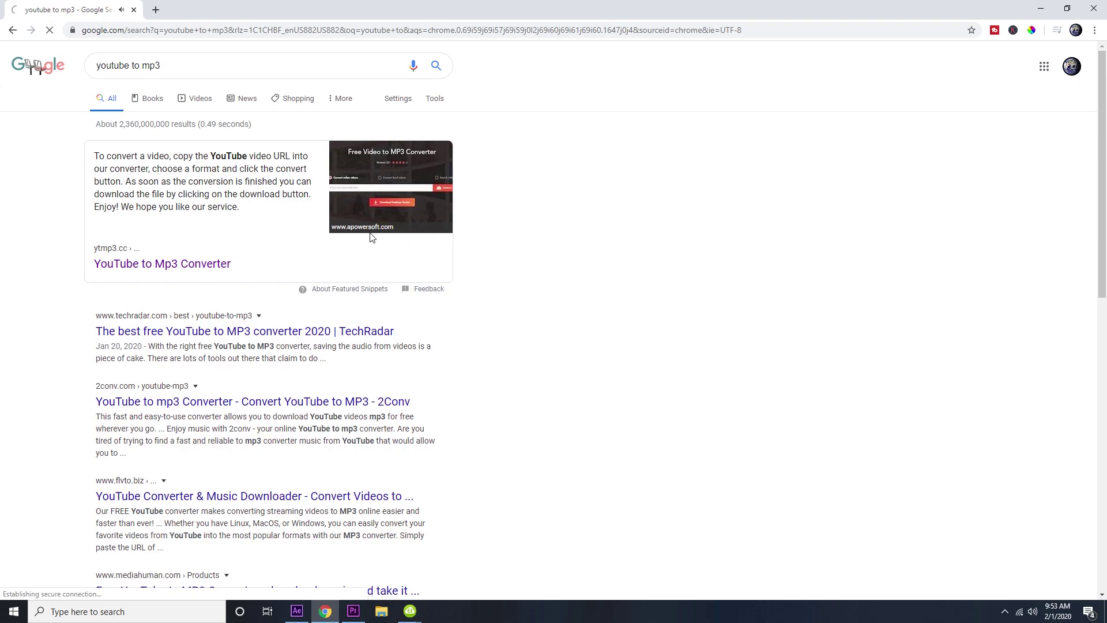
key("ctrl+v")
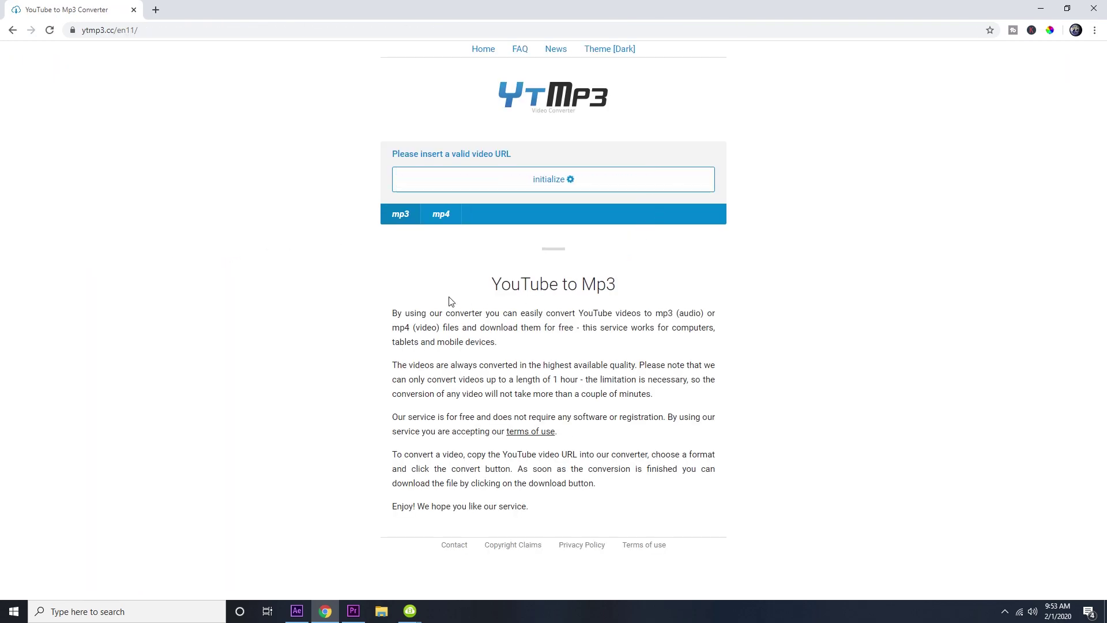
- Return to Premiere Pro and play the sequence around the start of the hologram clip
left_click(354, 610)
left_click_drag(836, 406, 826, 403)
key("space")
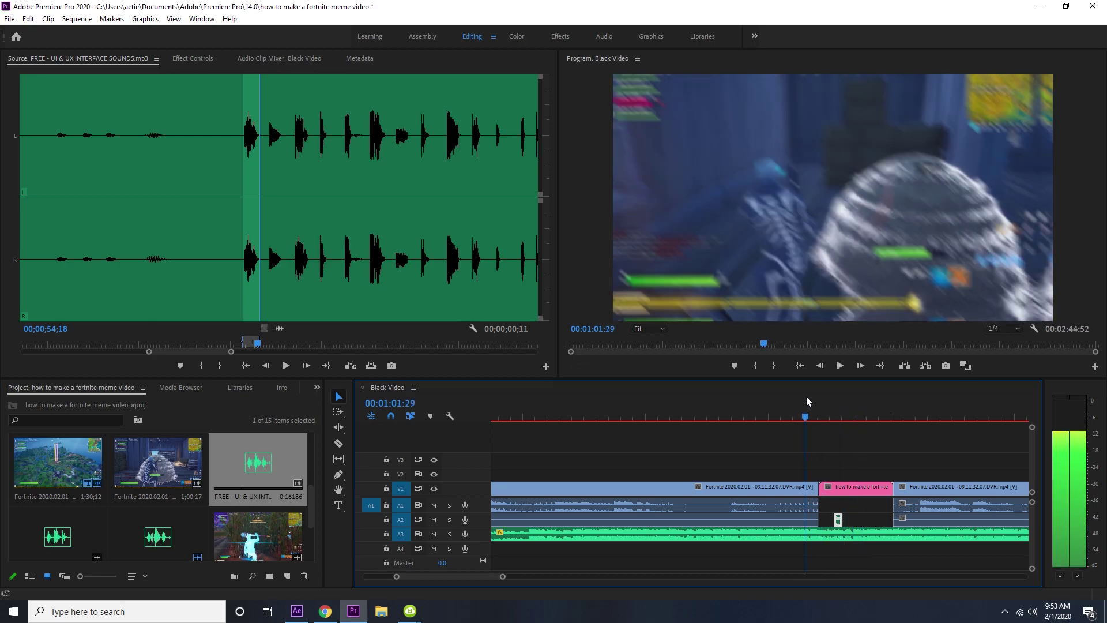
- Set the Pre-comp 1 layer's Scale to 115% in After Effects, and return to Premiere Pro
left_click(297, 610)
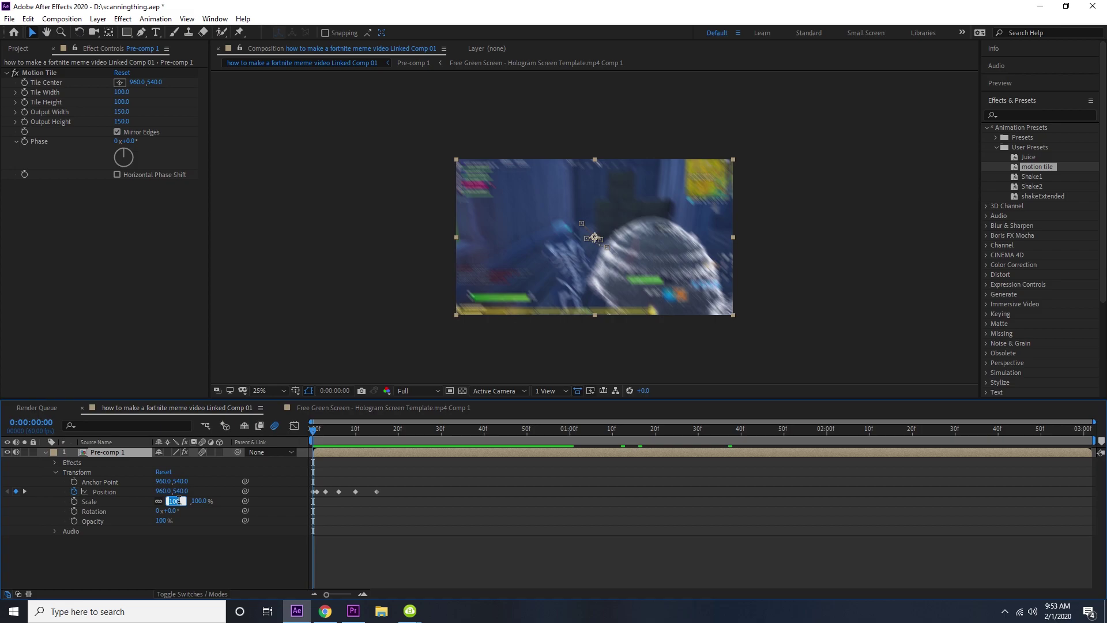
key("Up")
key("Up")
key("Up")
key("Up")
key("Up")
key("Up")
key("Up")
key("Up")
key("Up")
key("Up")
key("Up")
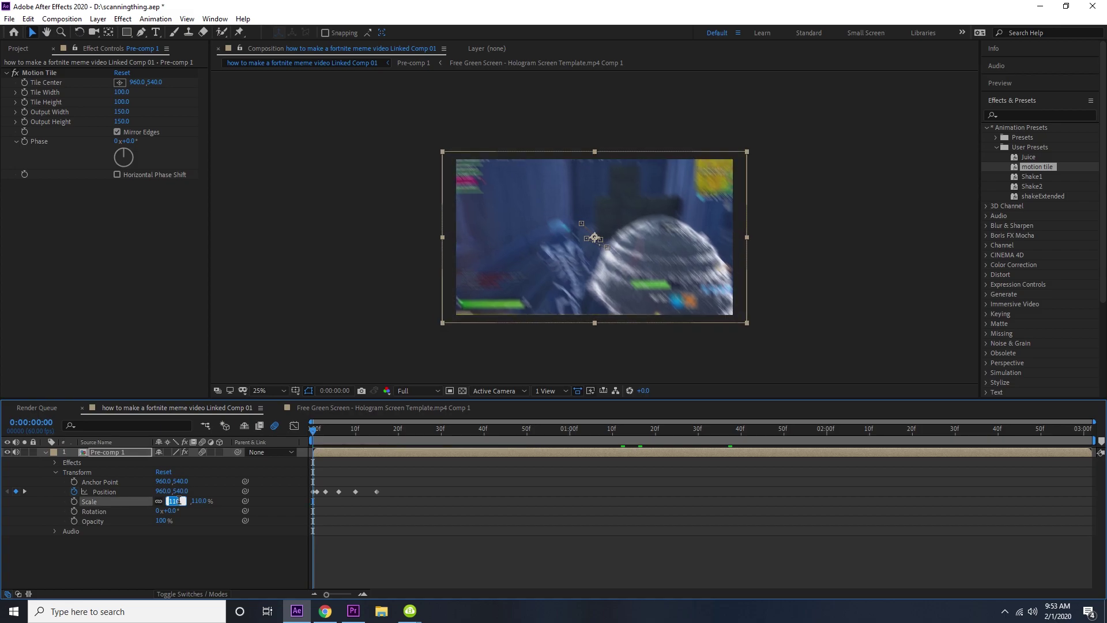
key("Up")
key("Up")
key("Up")
key("Up")
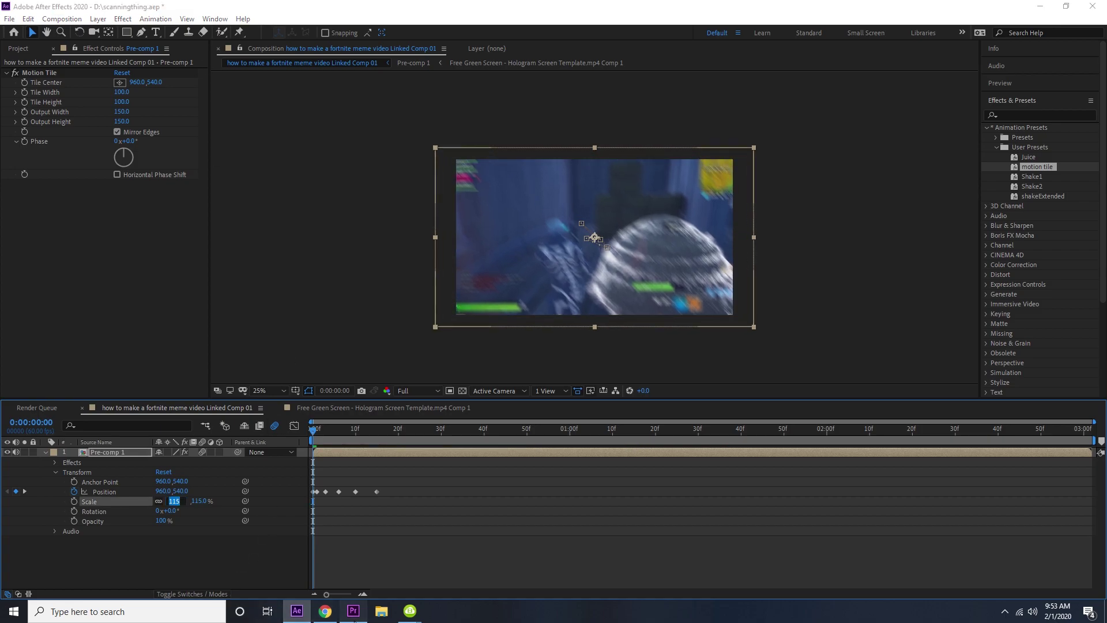
left_click(354, 615)
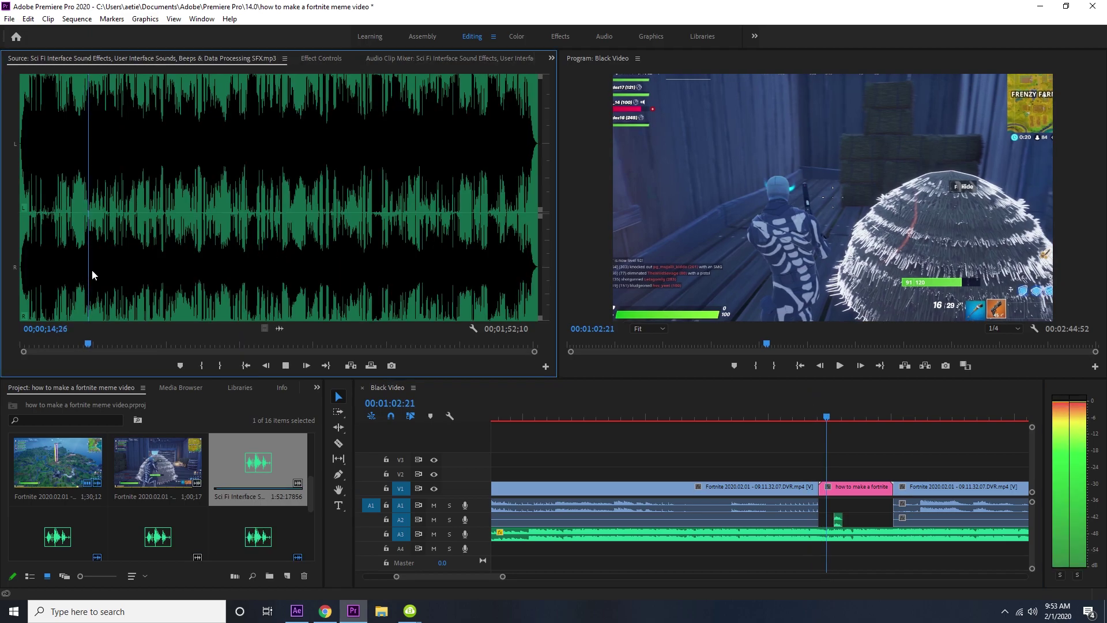
- Position the trimmed Sci Fi Interface sound on track A4 just after the hologram clip begins, and play that section
left_click_drag(696, 549, 672, 549)
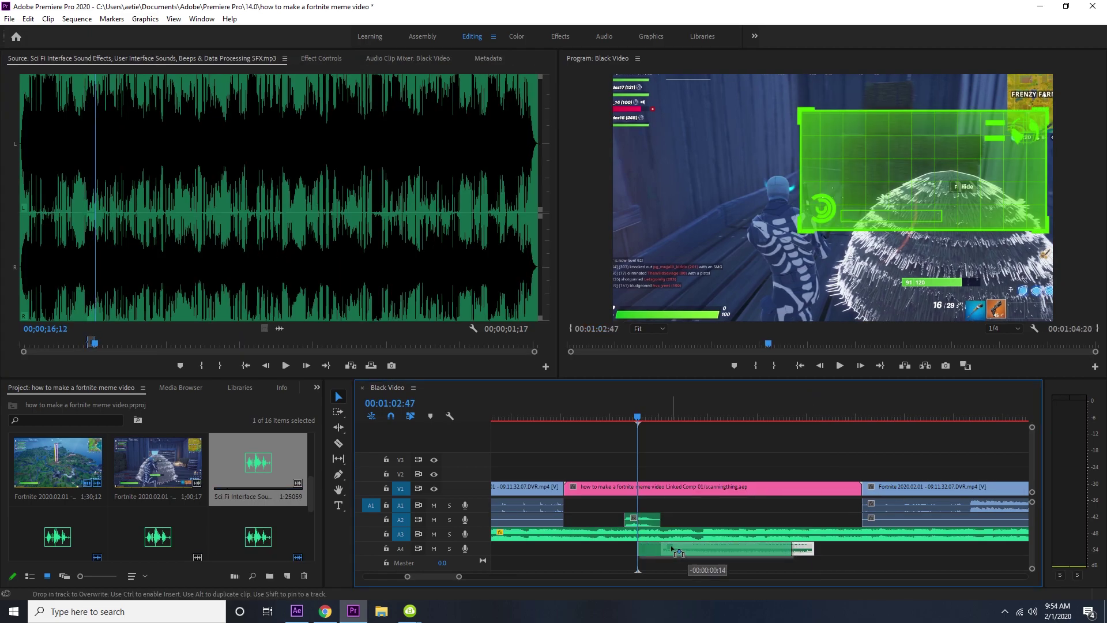
key("space")
left_click_drag(655, 415, 624, 407)
key("space")
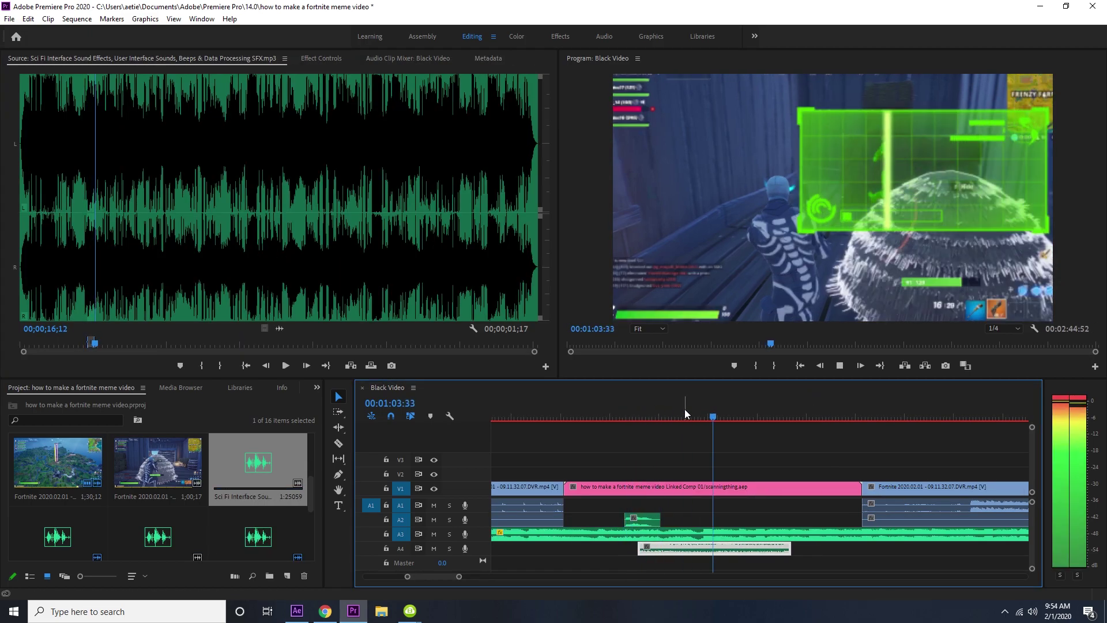
- Extend the interface sound on A4 to the end of the hologram clip and set its Volume level to -5 dB
key("space")
left_click(729, 417)
key("space")
key("space")
left_click_drag(790, 547, 859, 549)
key("space")
left_click_drag(692, 417, 597, 421)
key("space")
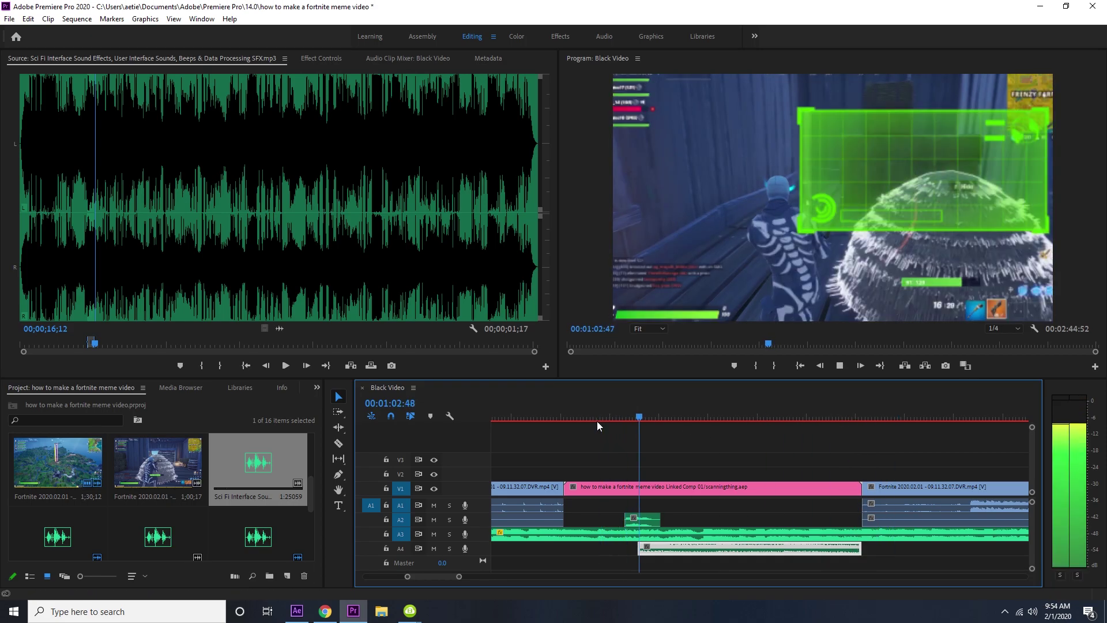
left_click(322, 57)
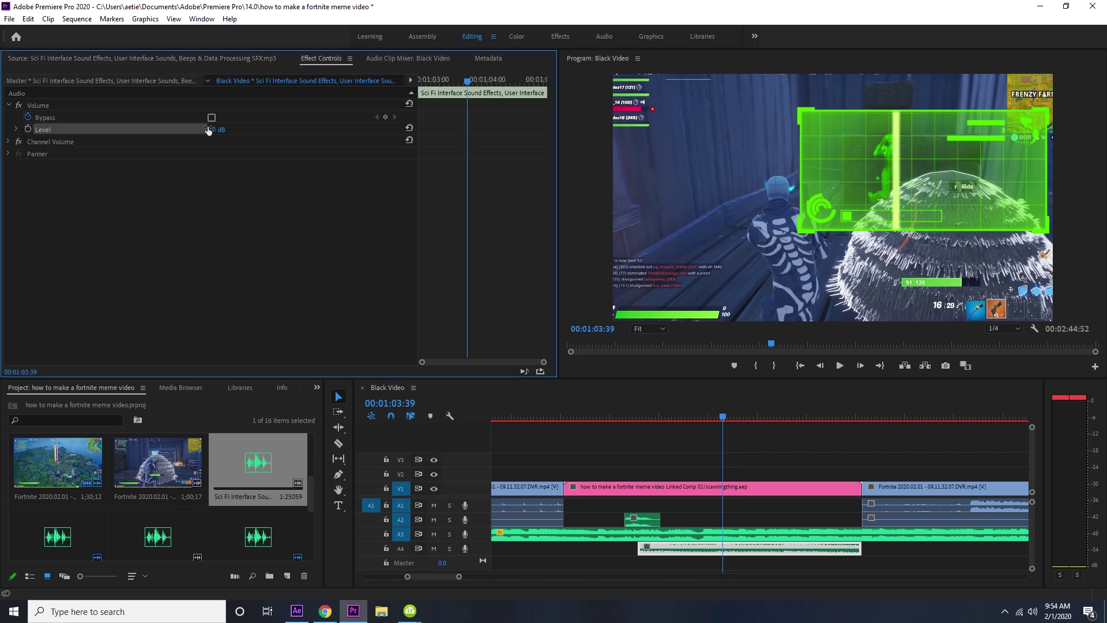
- Find the Exponential Fade transition, apply it to the start of the interface sound on A4, and shorten it to 9 frames
left_click(316, 387)
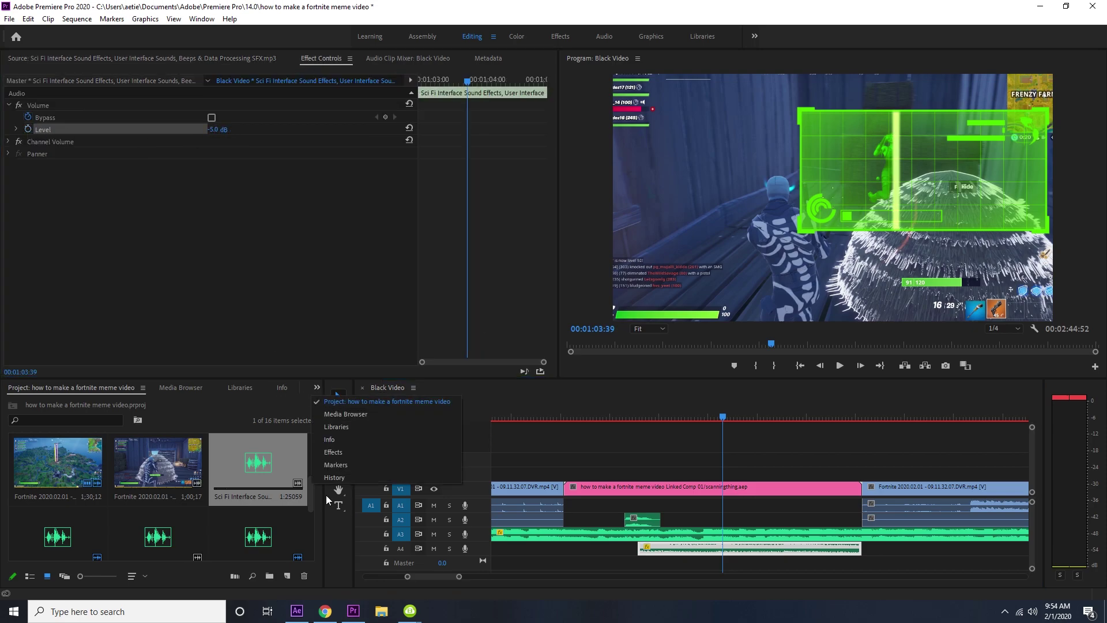
left_click(334, 452)
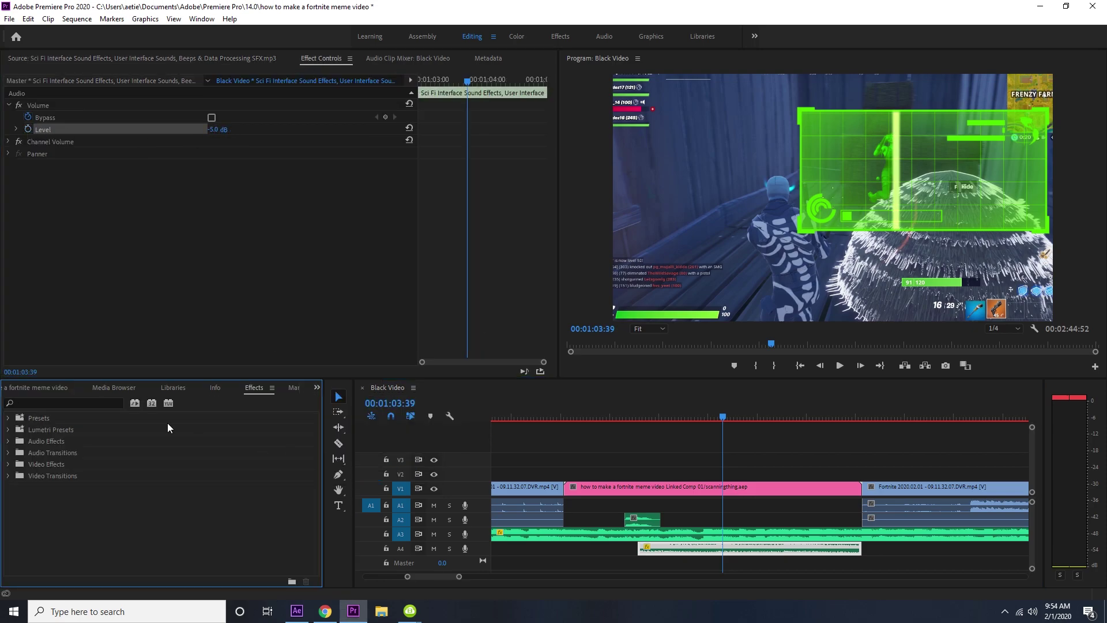
left_click(99, 400)
type("exponent")
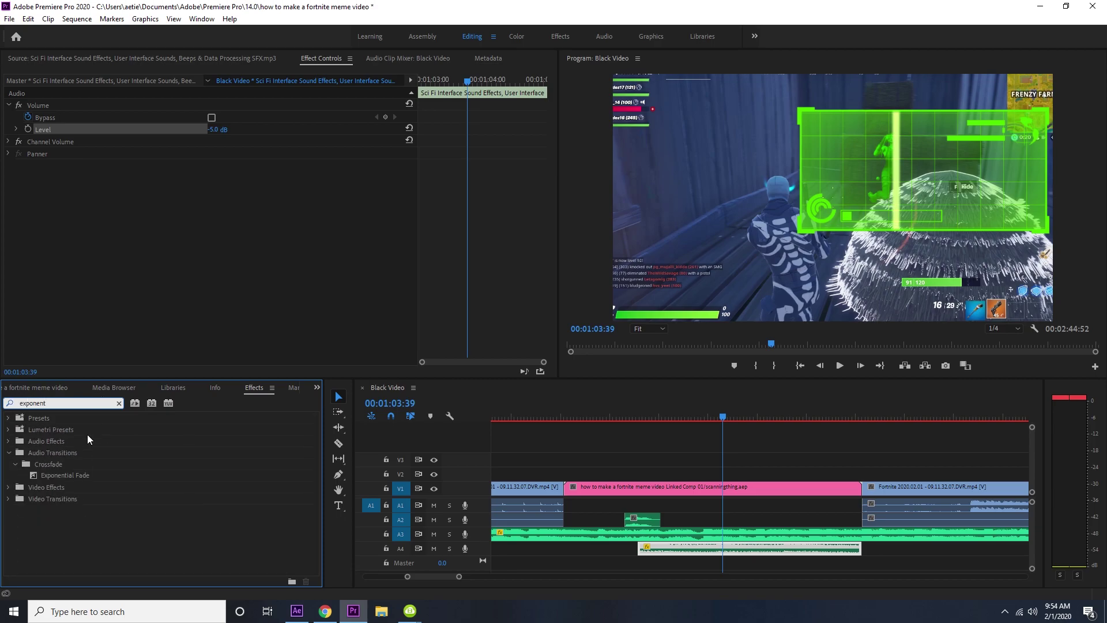
left_click_drag(61, 477, 726, 558)
mouse_move(642, 562)
left_mouse_down()
mouse_move(736, 546)
mouse_move(652, 548)
left_mouse_up()
left_click_drag(722, 410, 633, 403)
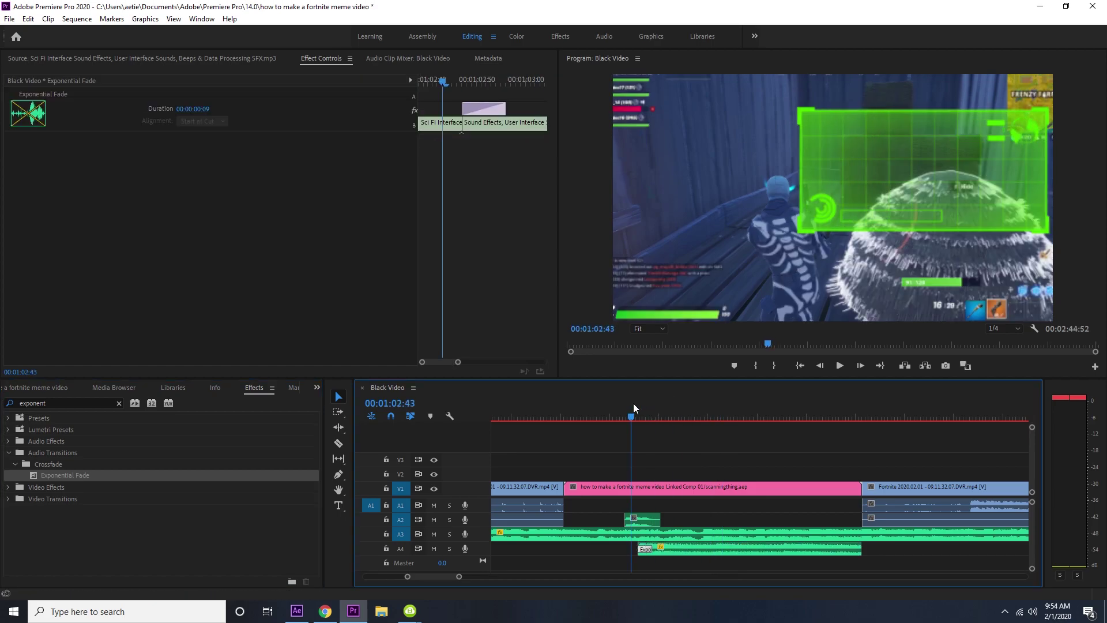
- Apply an Exponential Fade to the end of the interface sound on A4, shorten it to 9 frames, and play the section
key("space")
key("space")
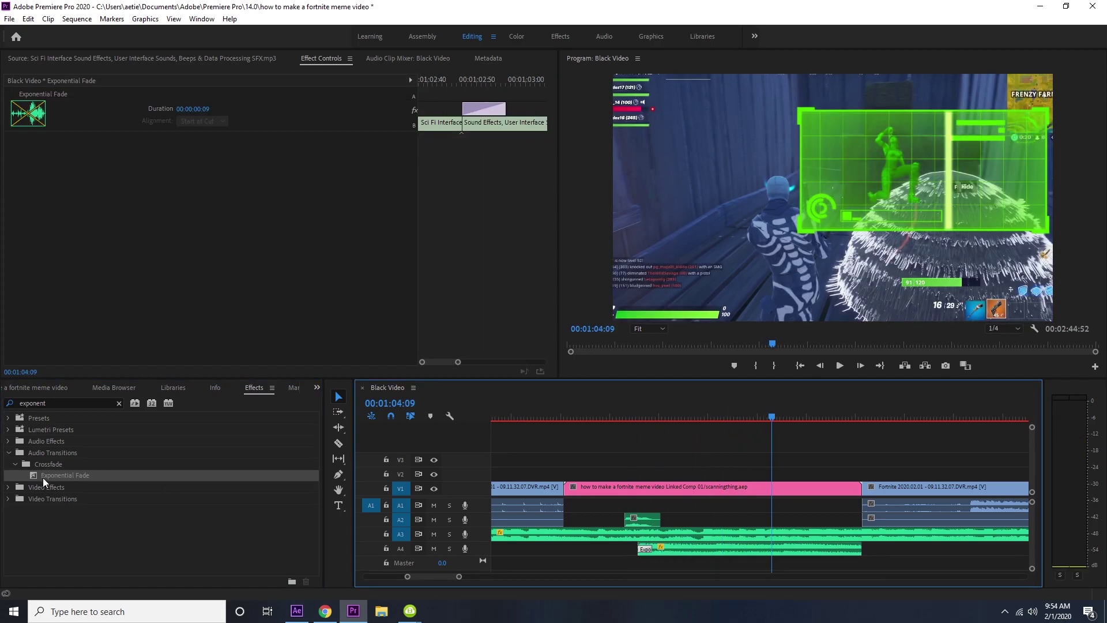
left_click_drag(43, 476, 914, 546)
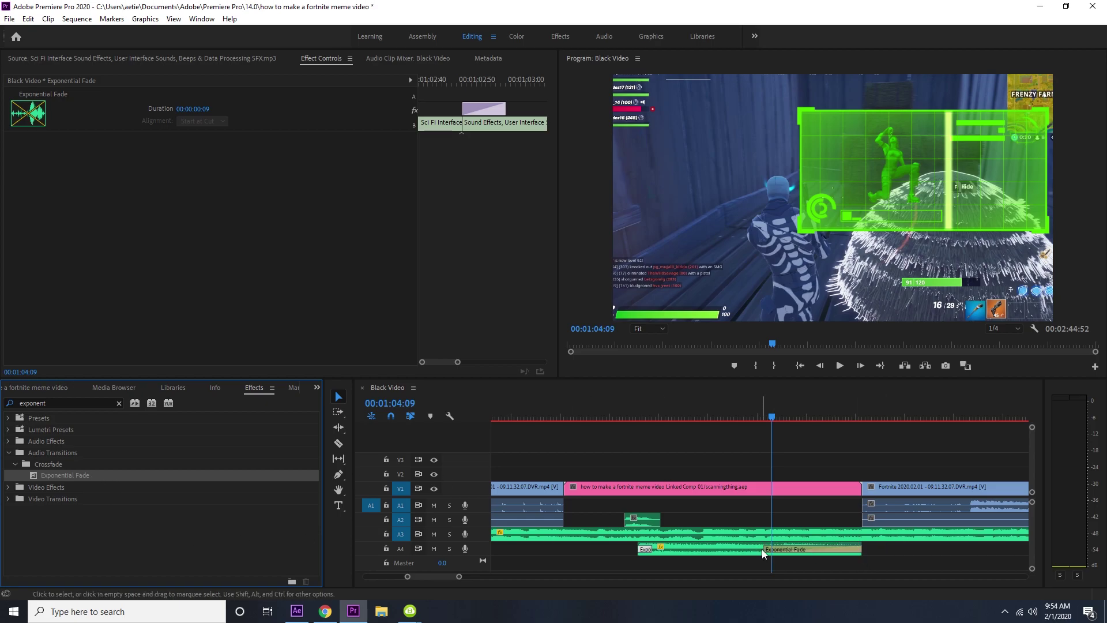
left_click_drag(764, 549, 852, 549)
key("space")
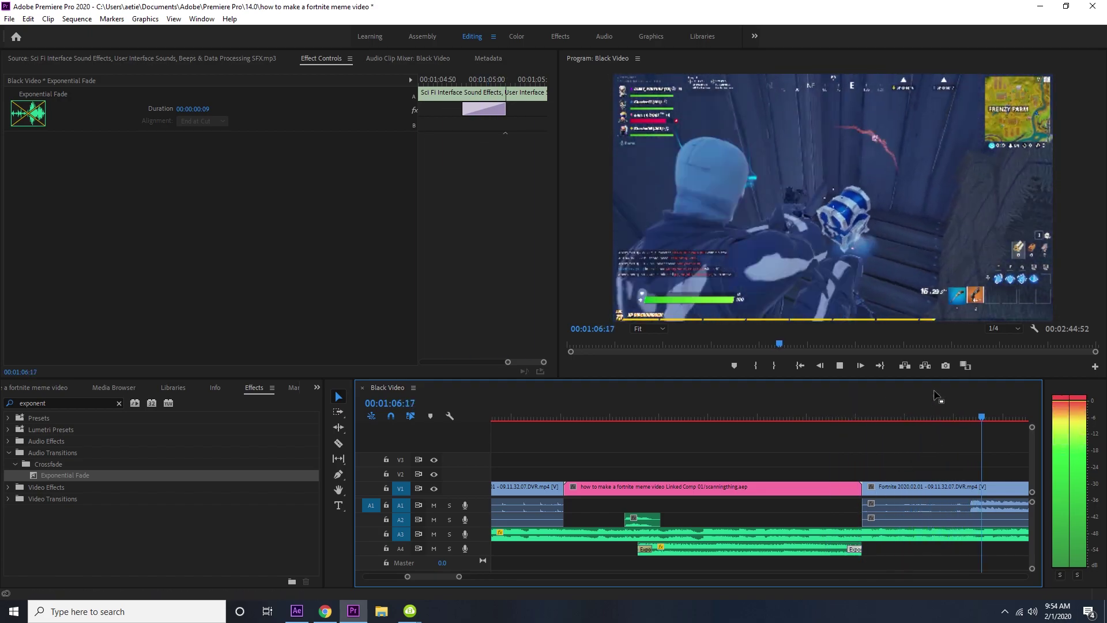
key("space")
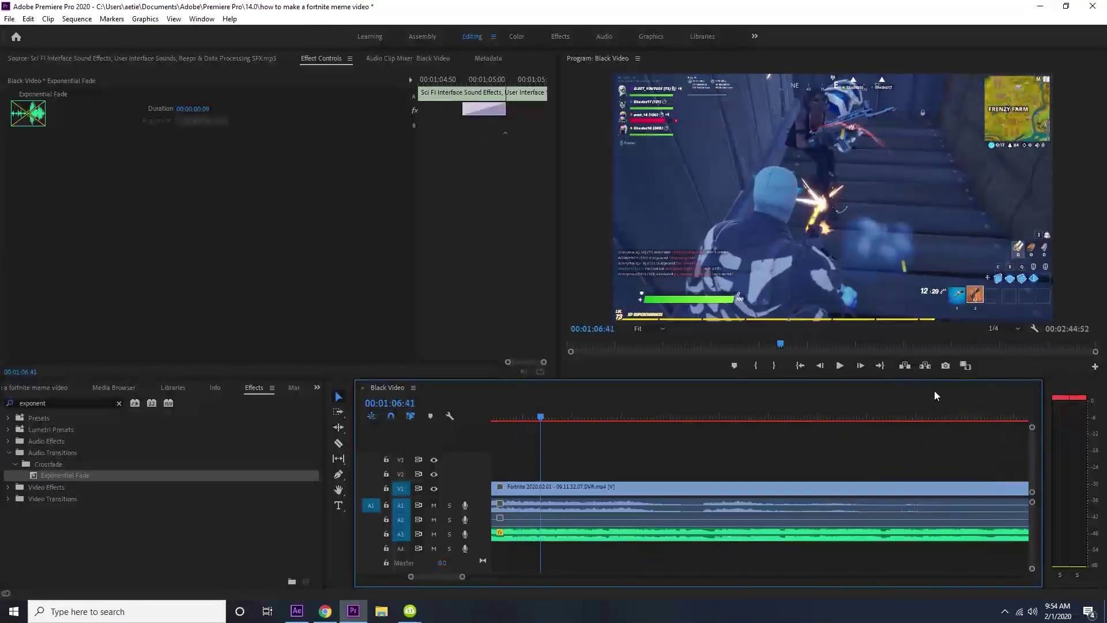
- Play the sequence from before the hologram clip into the following gameplay to review the audio mix
left_click(841, 445)
key("minus")
key("minus")
left_click(667, 402)
key("space")
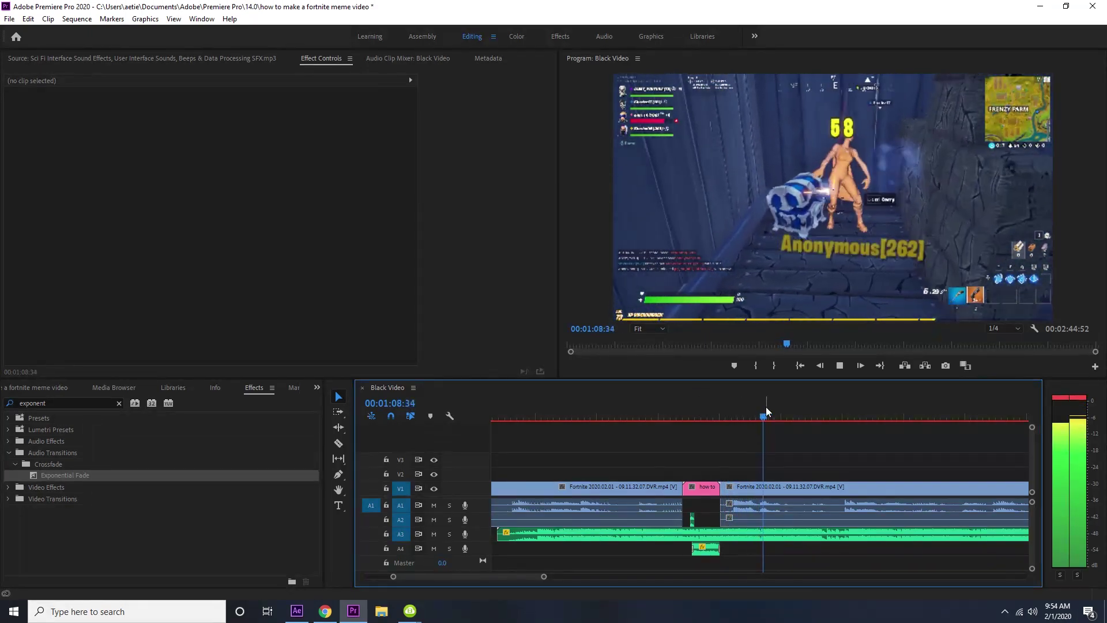
left_click(679, 400)
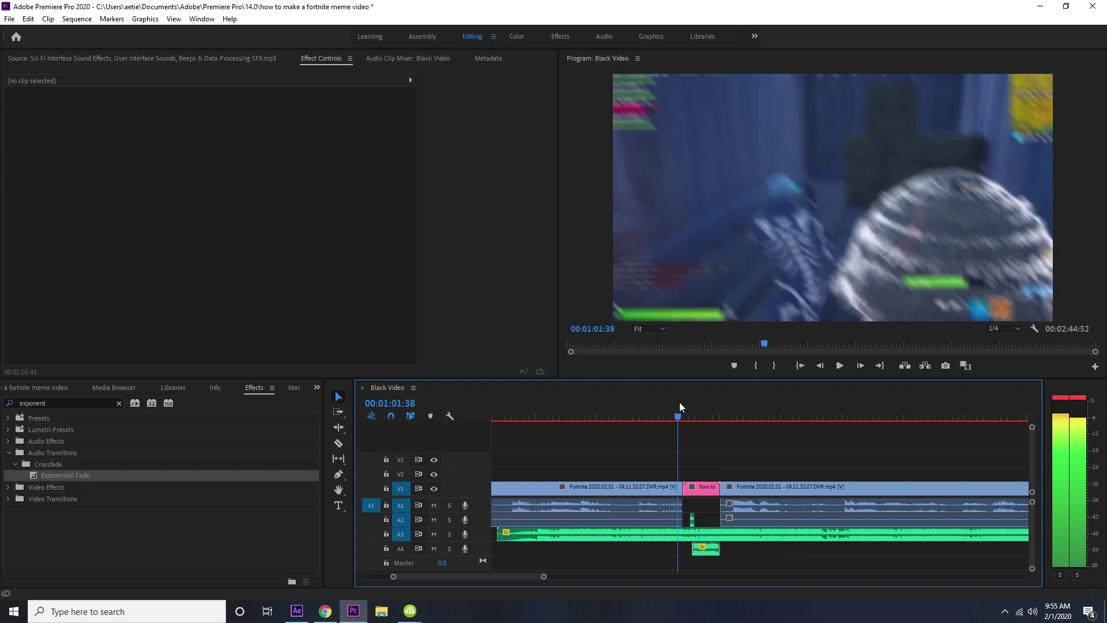
key("space")
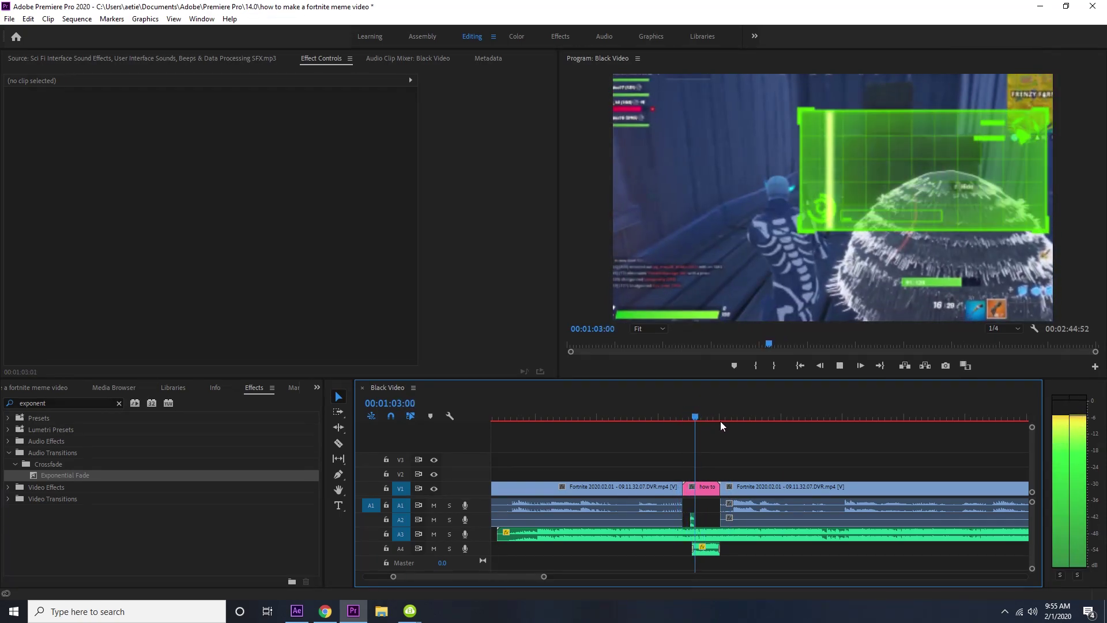
left_click(685, 407)
- Search the D: drive for "minecraft" files, and copy the URL of YouTube's Minecraft Potion drinking Sound Effect video
left_click(320, 612)
left_click(321, 612)
left_click(381, 611)
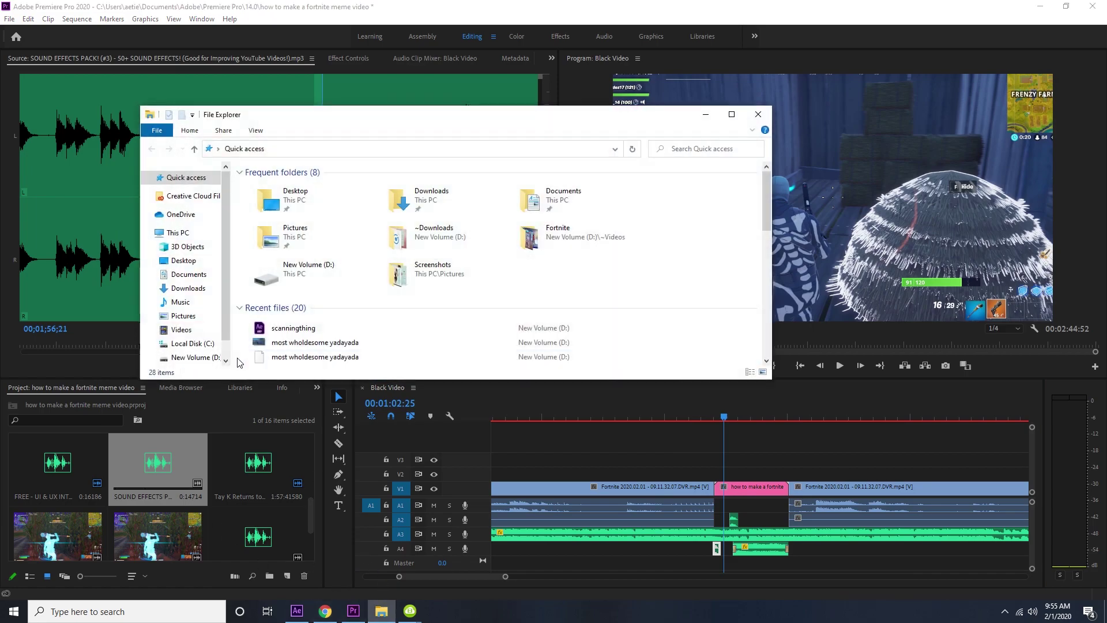
left_click(193, 357)
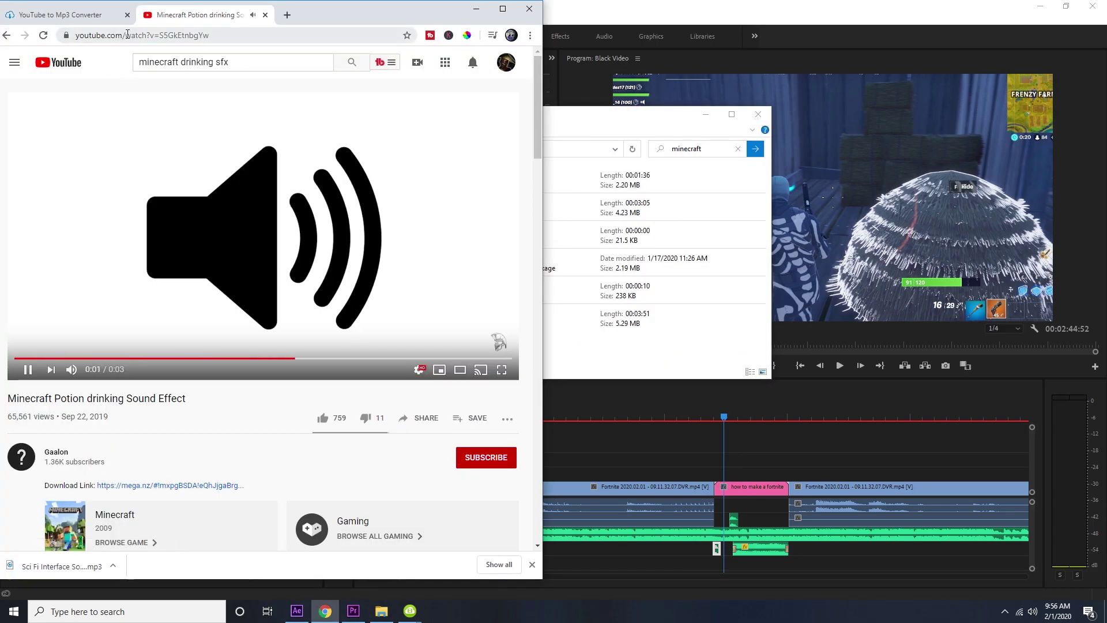
right_click(127, 35)
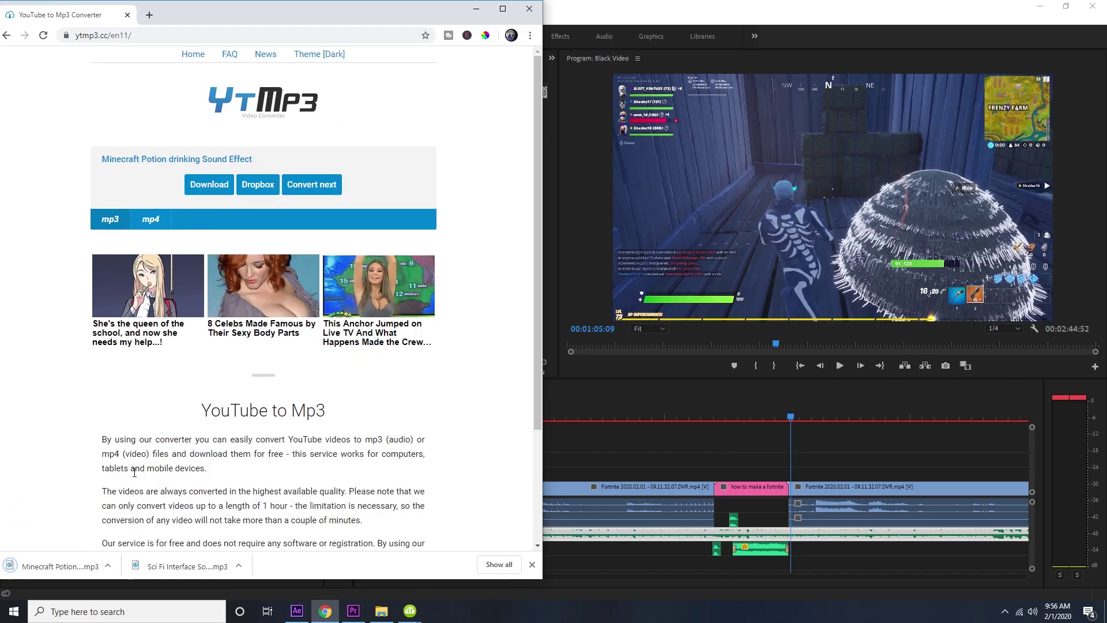
- Show the downloaded Minecraft Potion drinking Sound Effect in its folder, import it into the Premiere Pro project, and close the folder
left_click(112, 567)
left_click(141, 530)
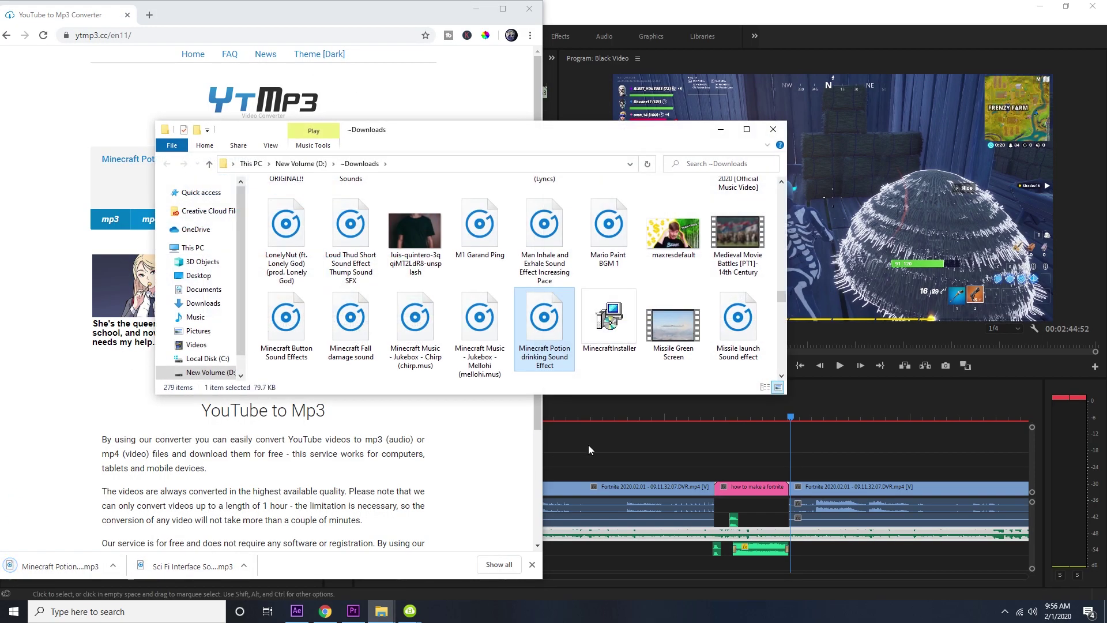
left_click(592, 445)
mouse_move(381, 614)
left_click(429, 553)
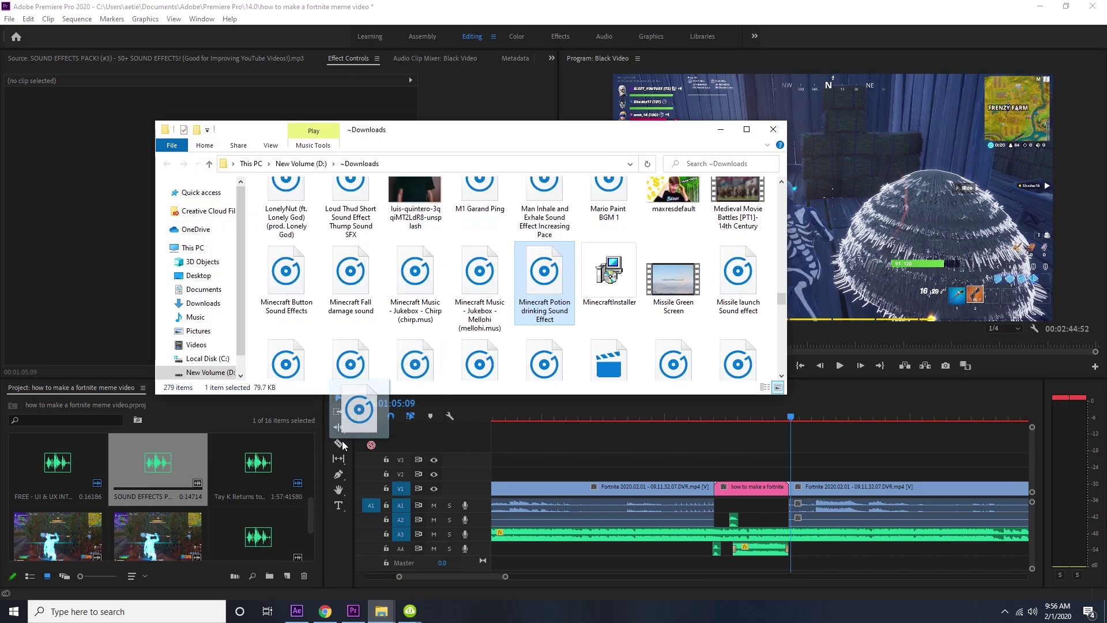
left_click(771, 129)
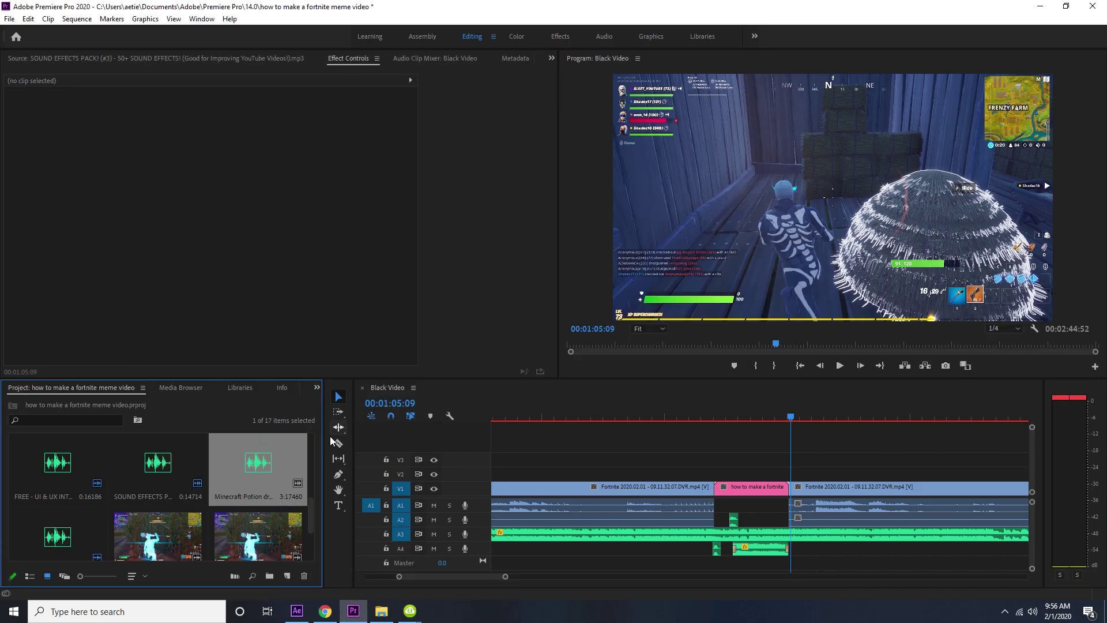
- Mark in and out points around the audible part of the potion sound and place it on a new track A5 near the hologram clip's end
double_click(257, 463)
left_click_drag(46, 252, 196, 252)
key("i")
key("space")
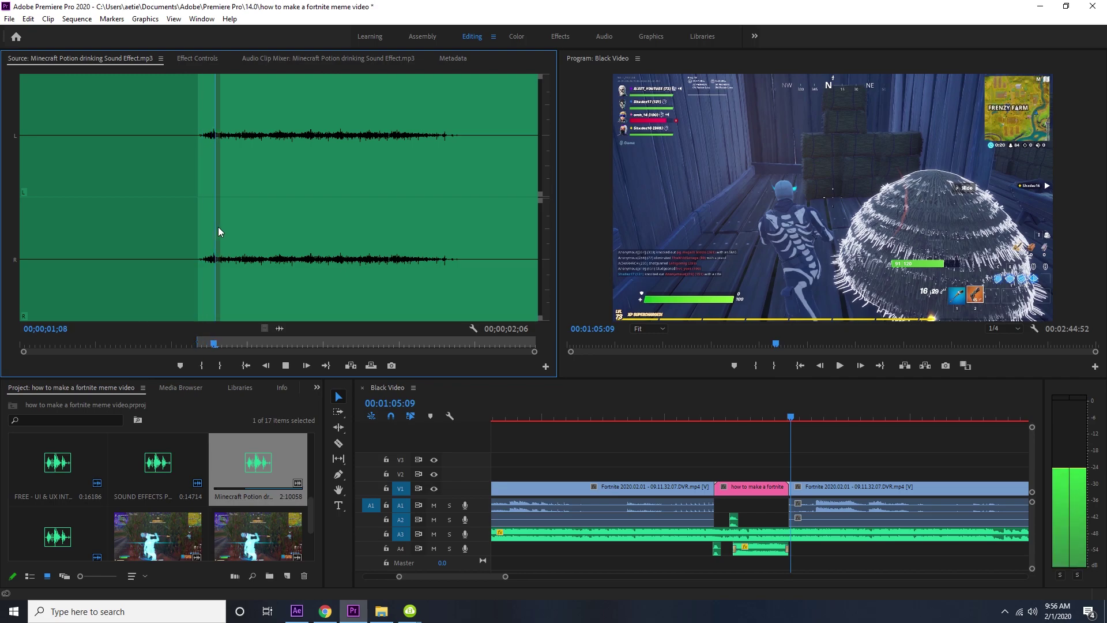
key("o")
key("space")
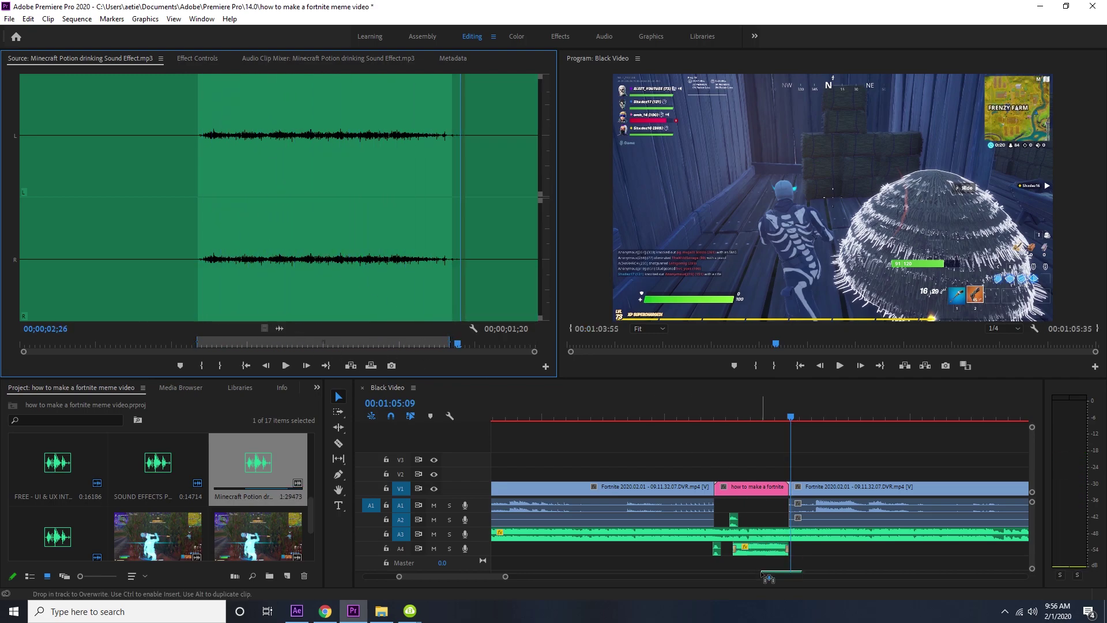
left_click_drag(769, 575, 771, 577)
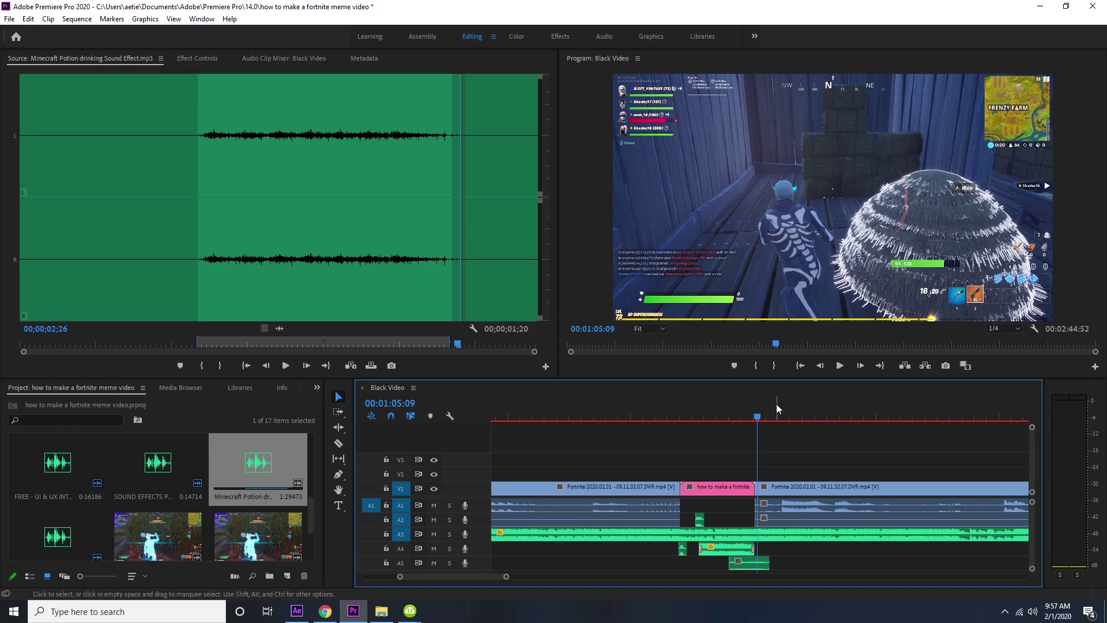
- Play the hologram section and move the potion sound on A5 earlier so that it ends within the hologram clip
left_click_drag(685, 415, 666, 415)
key("space")
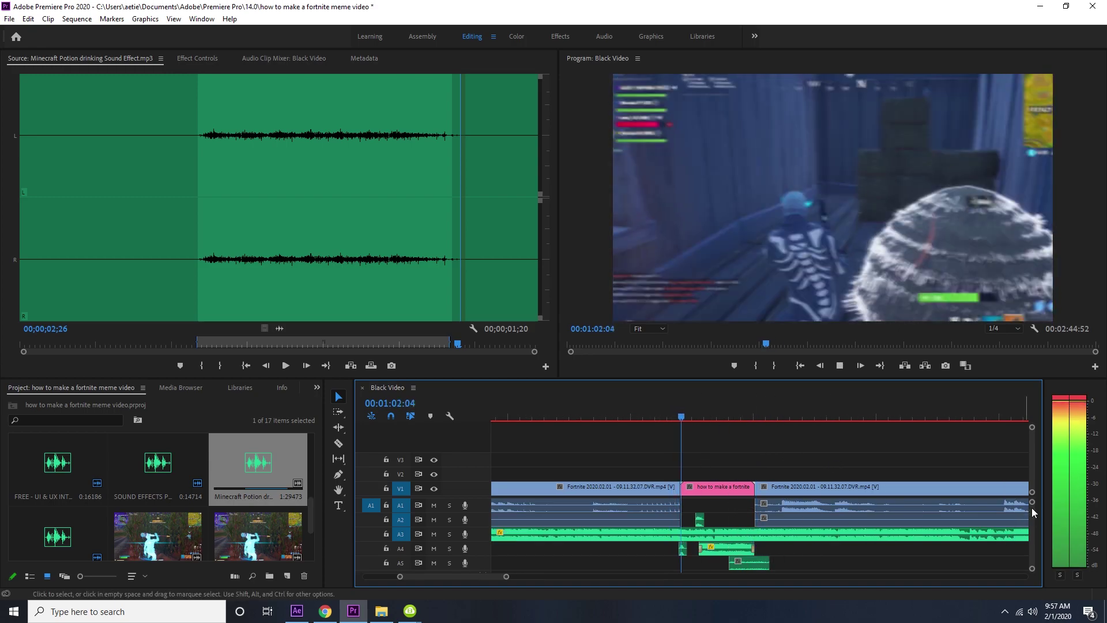
scroll(852, 518, "down", 2)
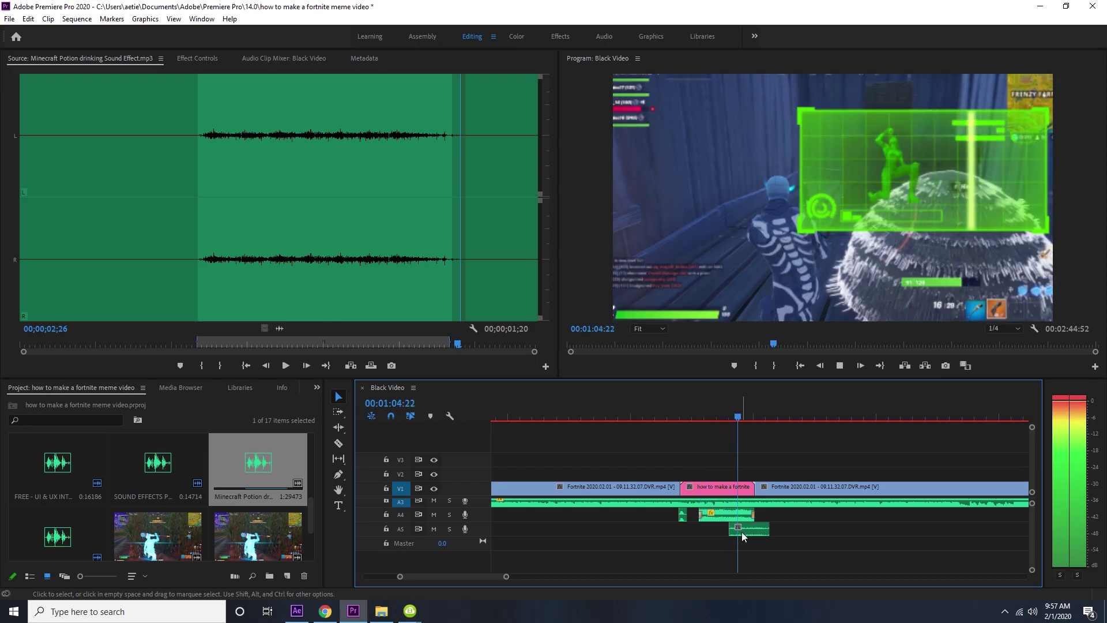
key("space")
left_click(718, 410)
left_click_drag(718, 410, 707, 412)
left_click_drag(750, 529, 730, 530)
key("space")
key("space")
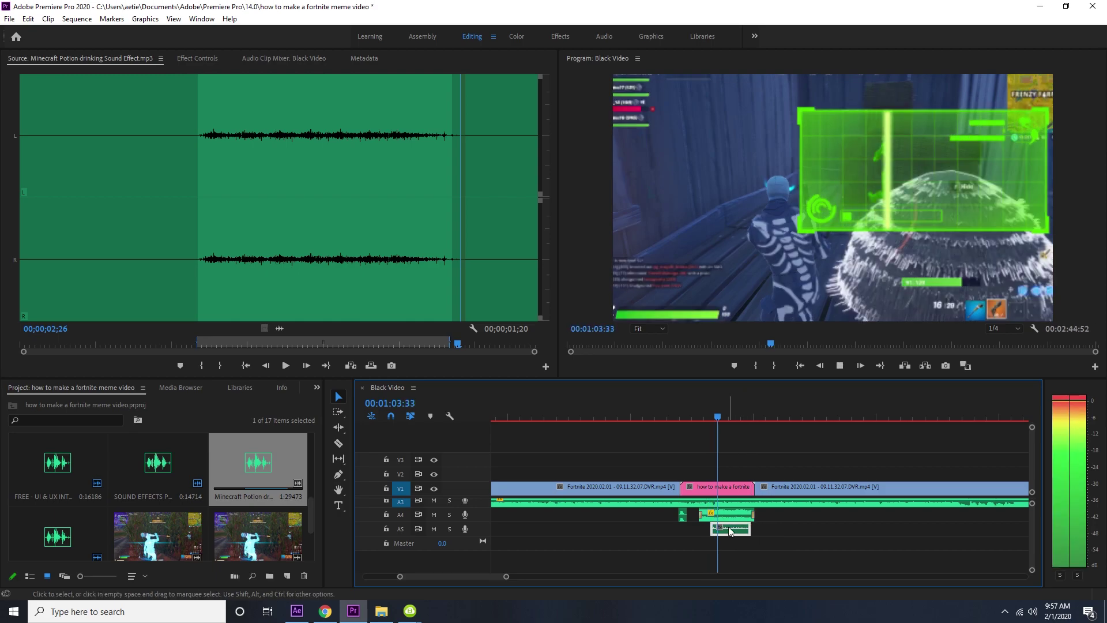
- Set the potion sound's Volume level to 15 dB and play the hologram section
left_click(197, 59)
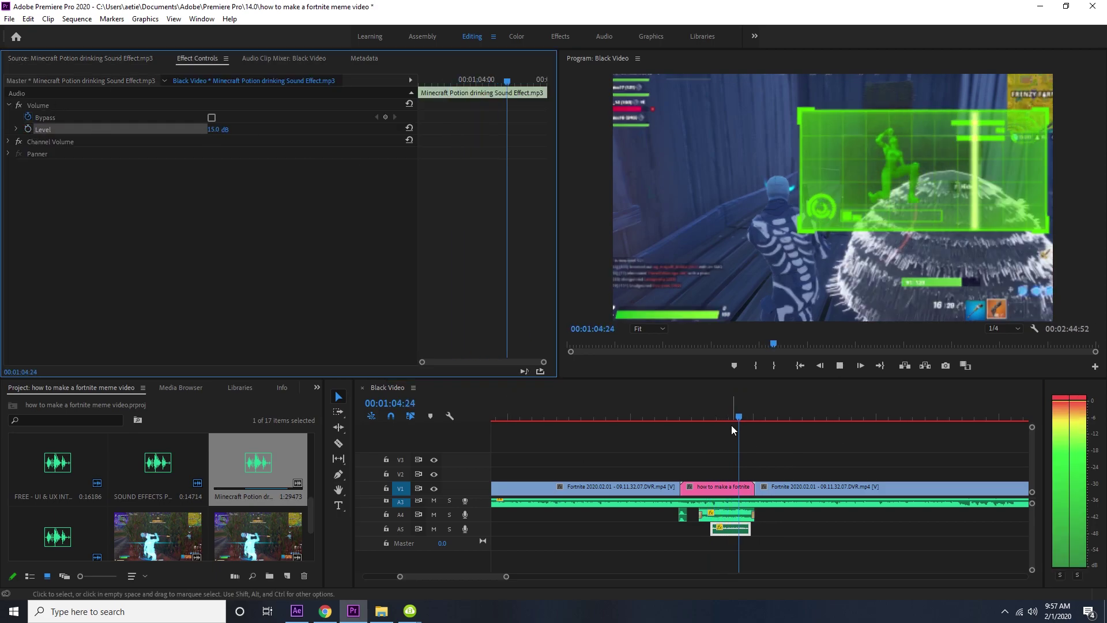
left_click(673, 415)
key("space")
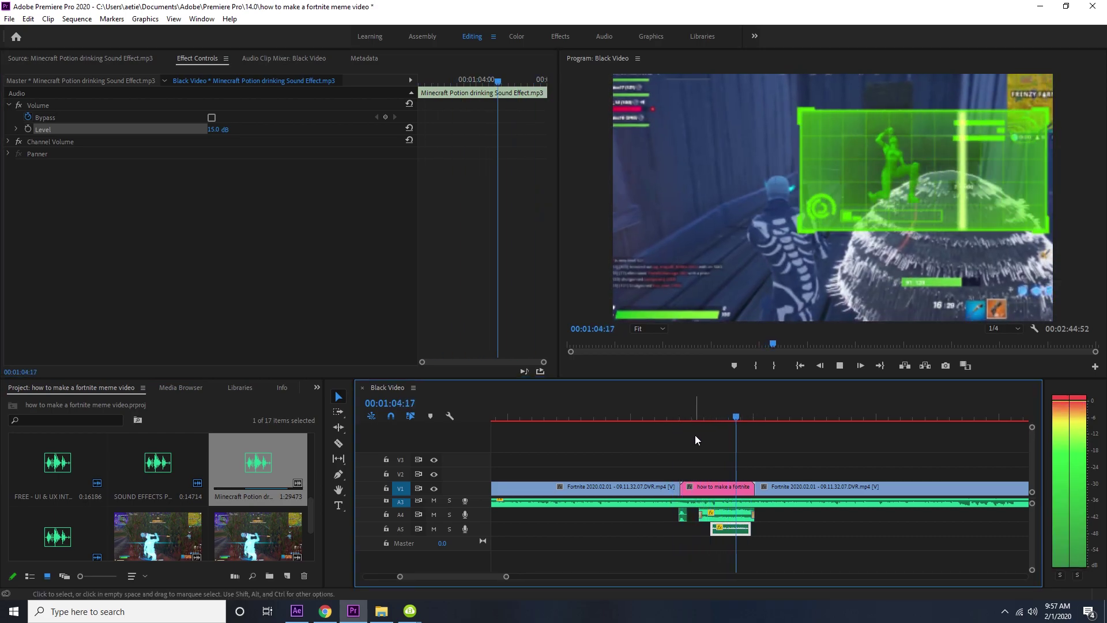
left_click(664, 414)
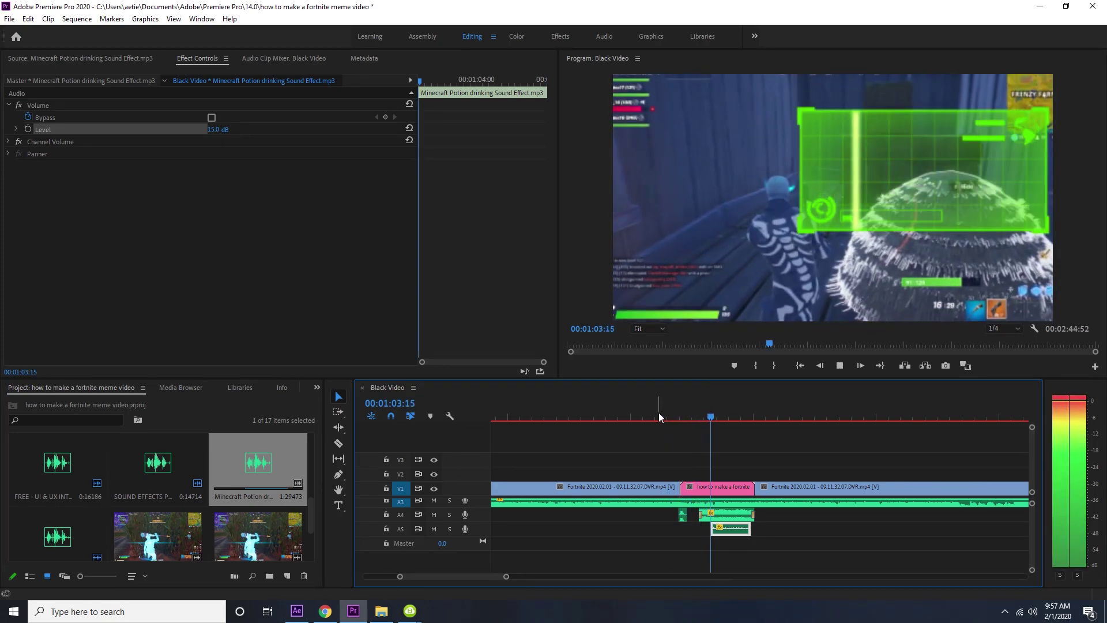
key("space")
- In After Effects, add the expression wiggle(1,20) to the Pre-comp 1 layer's Position and preview the composition
left_click(310, 613)
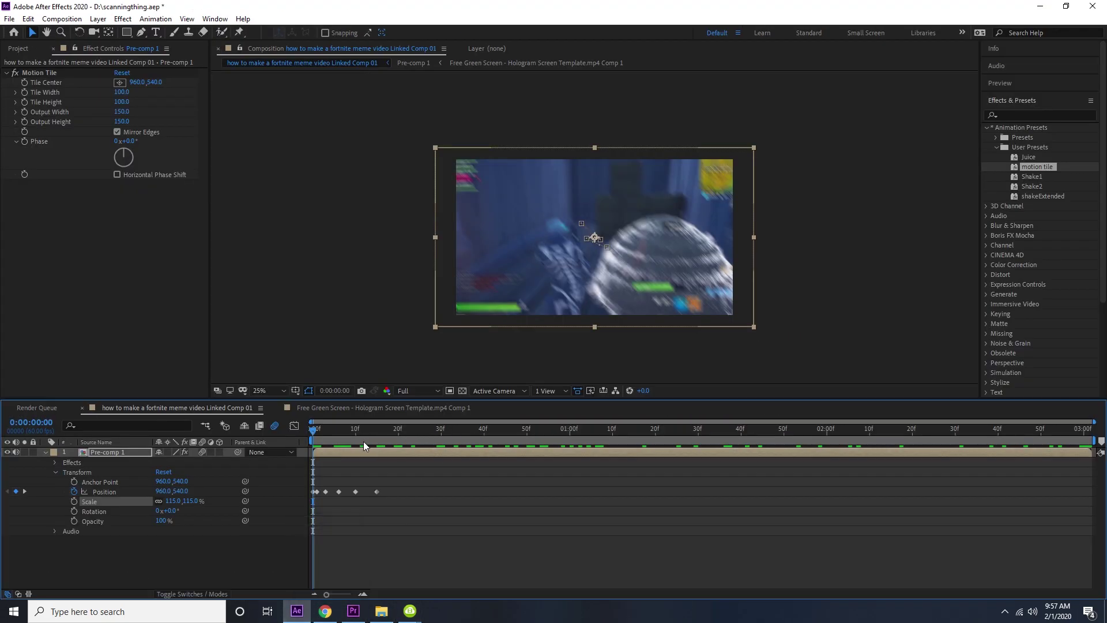
left_click(75, 493, "alt")
type("wiggle")
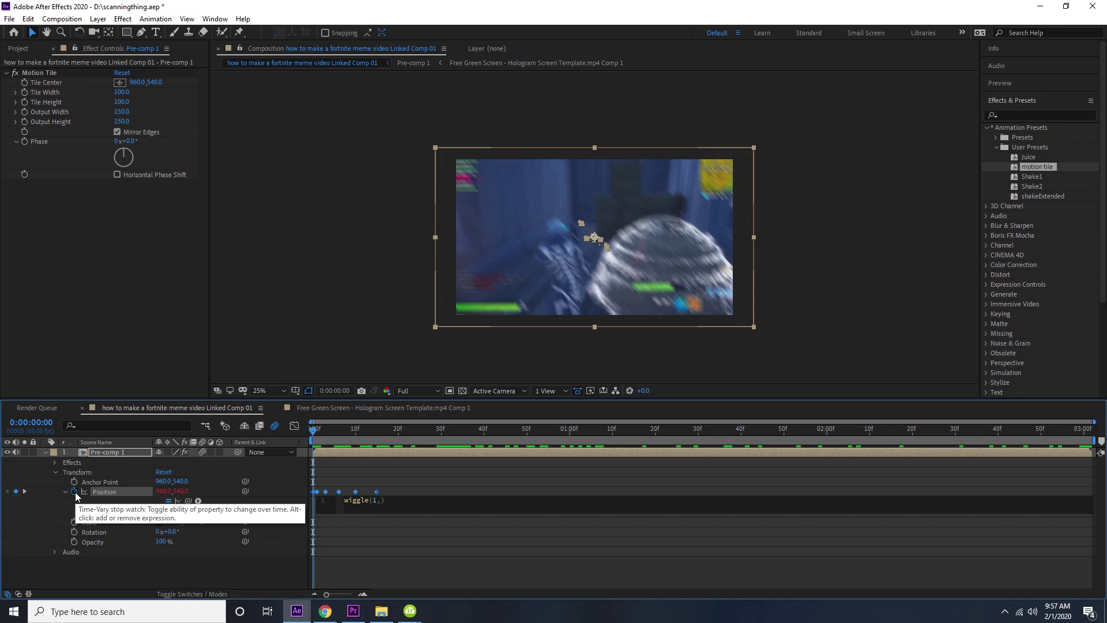
type("(1,20")
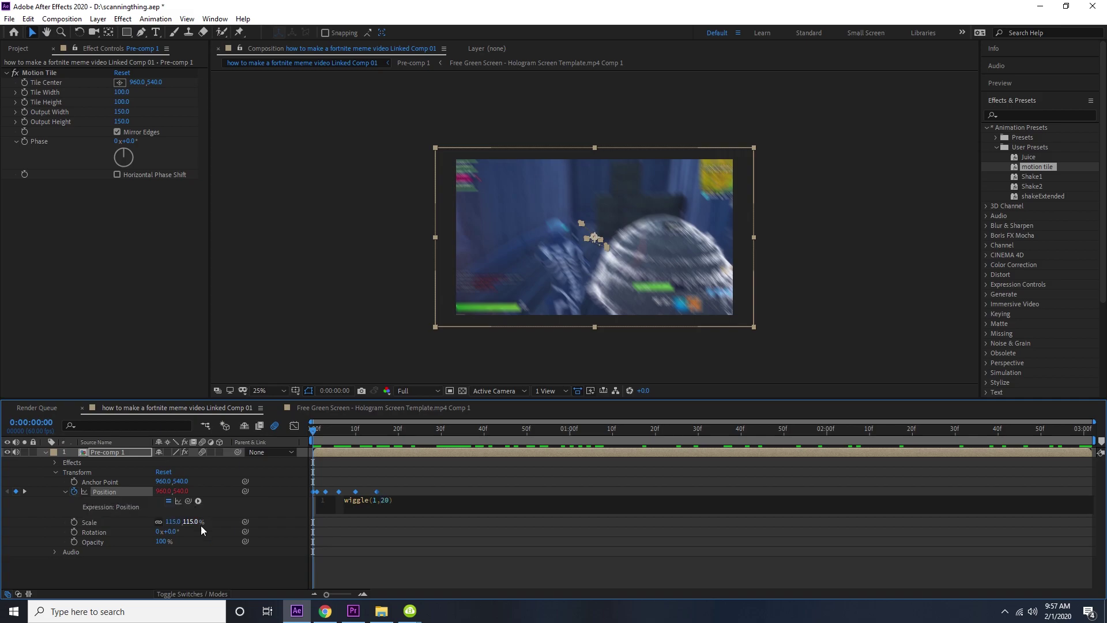
left_click(445, 555)
key("space")
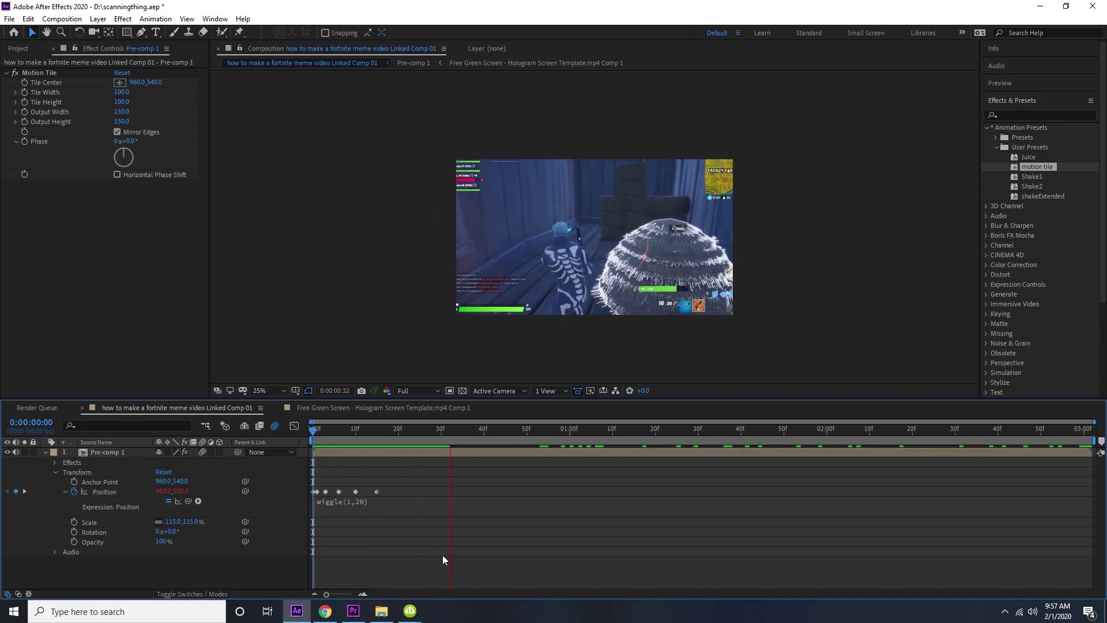
key("space")
- Return to Premiere Pro and play the sequence to check the camera wiggle on the hologram clip
left_click(353, 610)
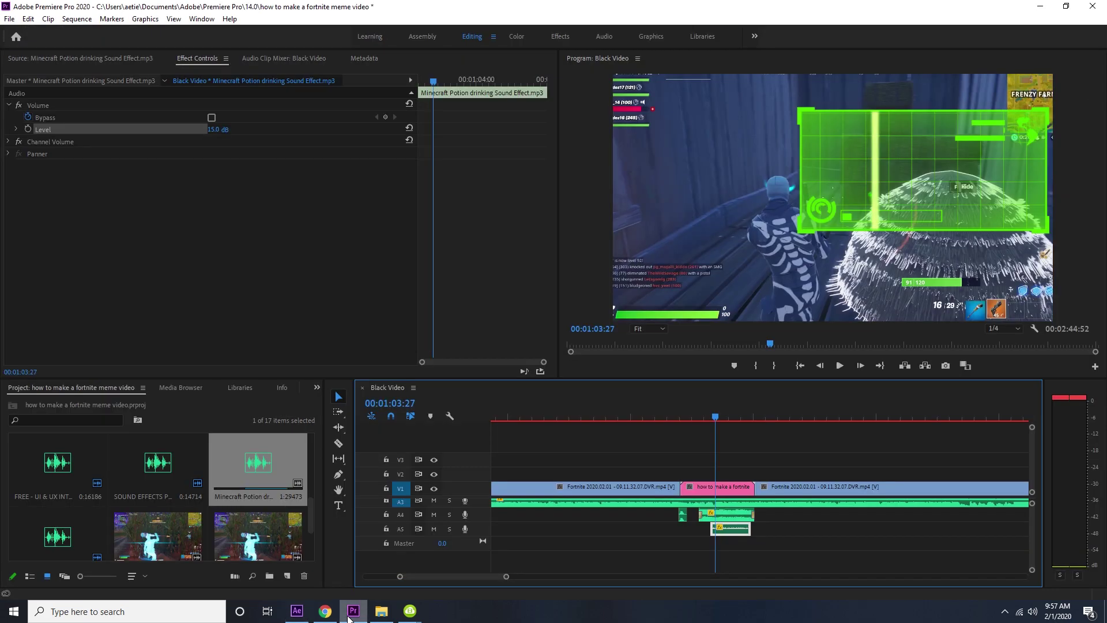
key("space")
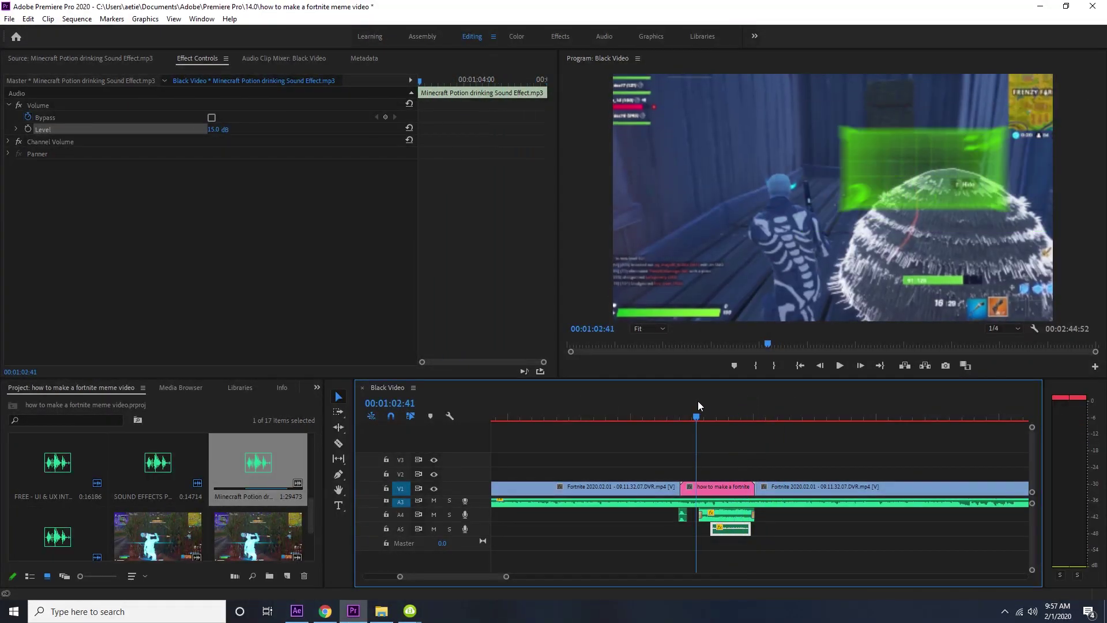
- Replay the hologram section from shortly before its start to check the picture with its sound effects
key("space")
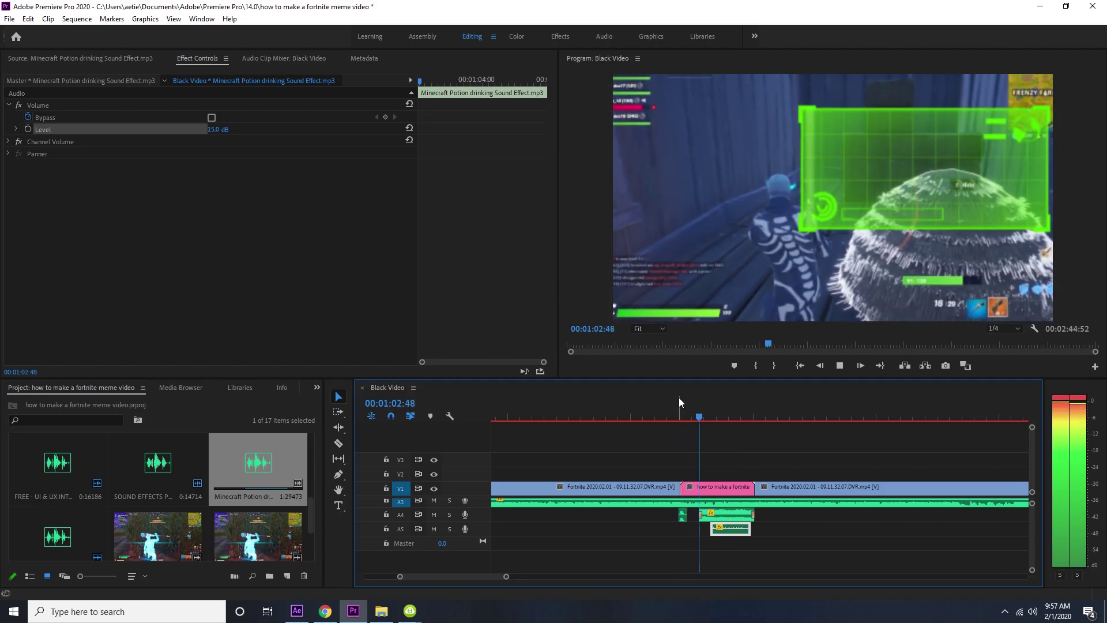
key("space")
left_click_drag(707, 407, 655, 392)
key("space")
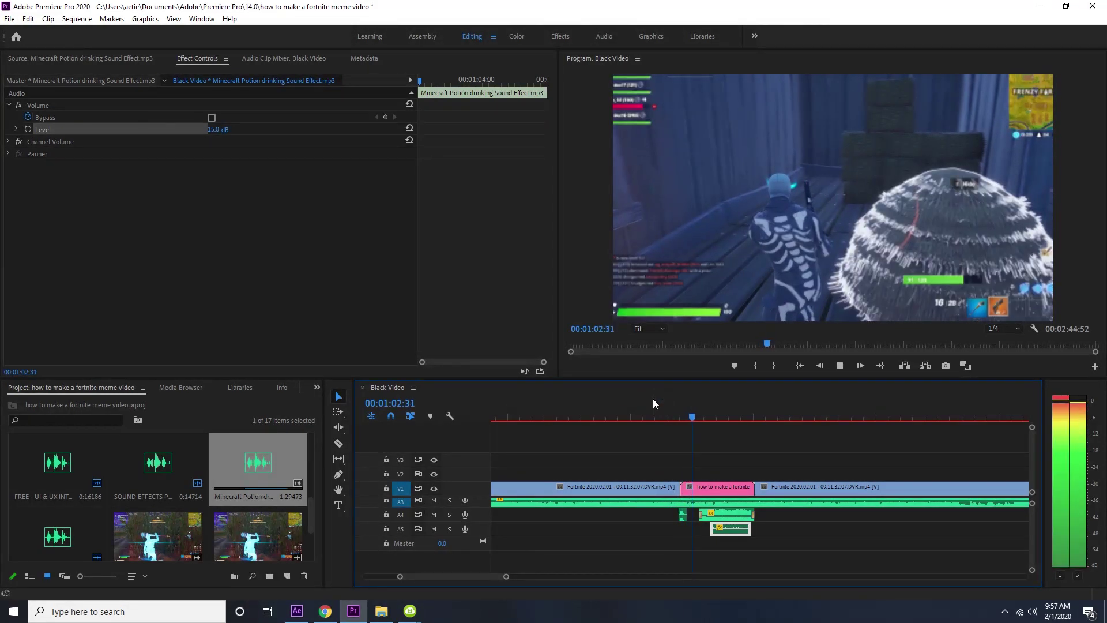
key("space")
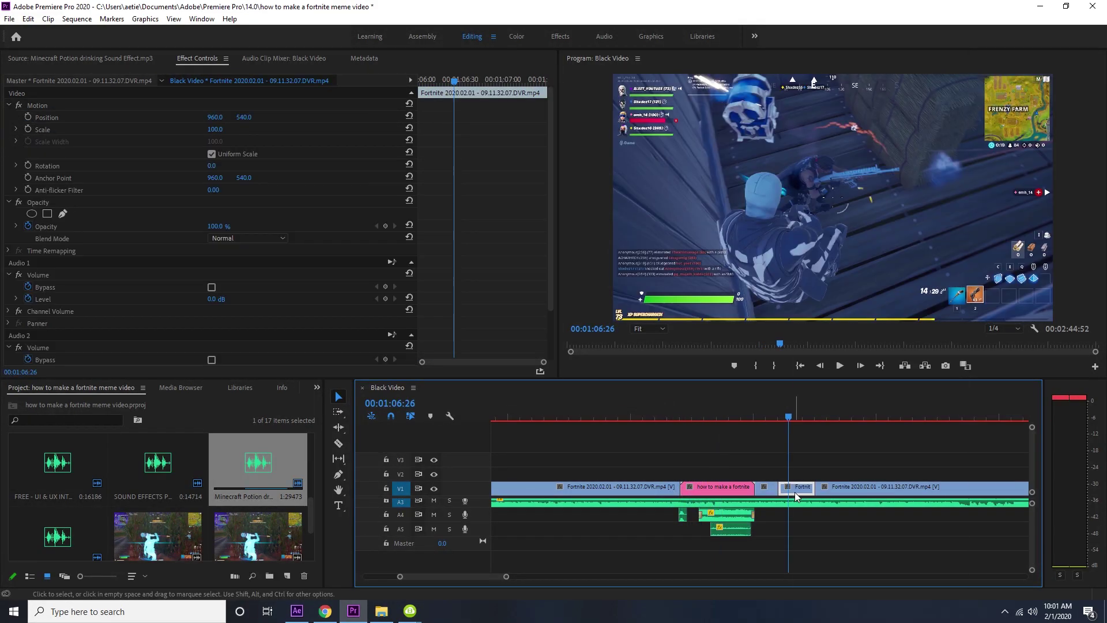
- Isolate a short gameplay segment around 00:01:06:26, replace it with an After Effects composition, and switch to After Effects
right_click(796, 487)
left_click(863, 162)
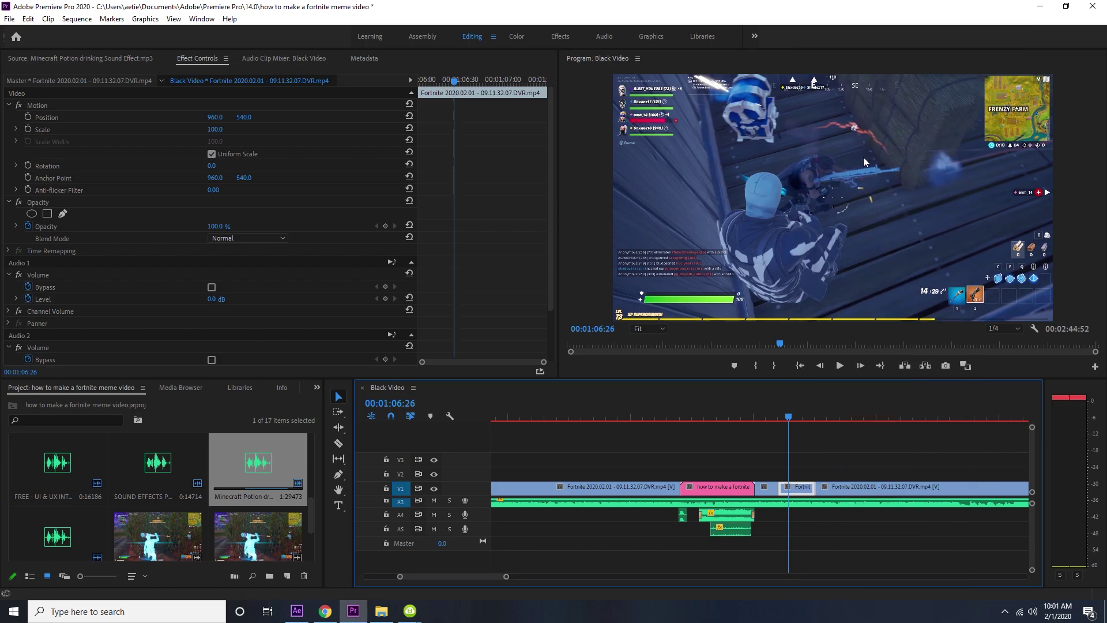
left_click(306, 614)
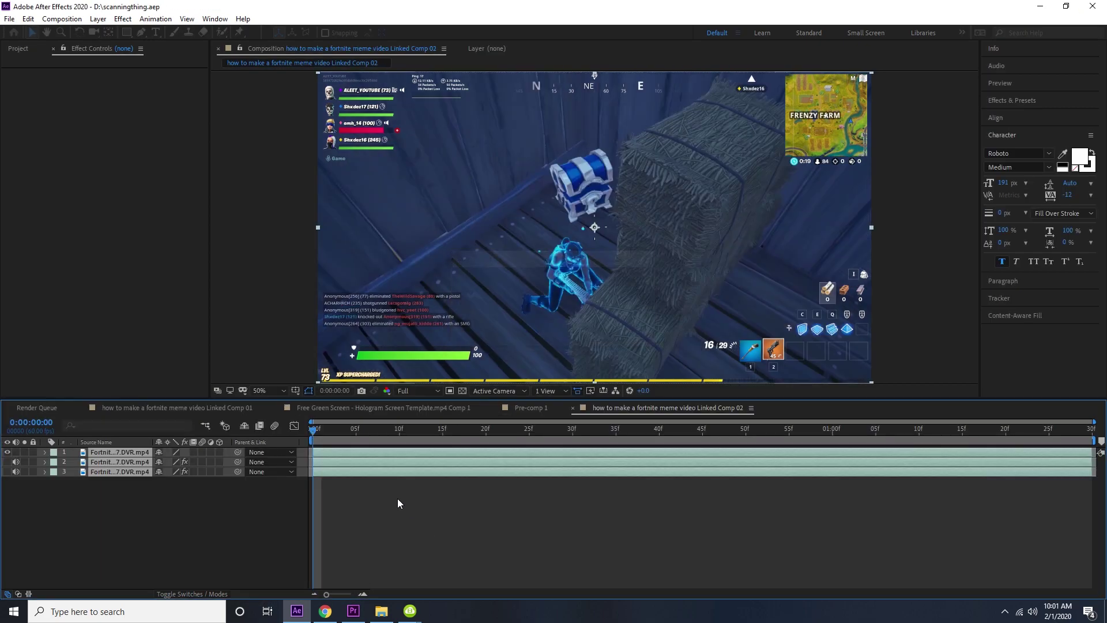
- Move layer 1's anchor point onto the crouching player and keyframe its Scale from 100% at frame 0 to 287% at frame 3
left_click(70, 500)
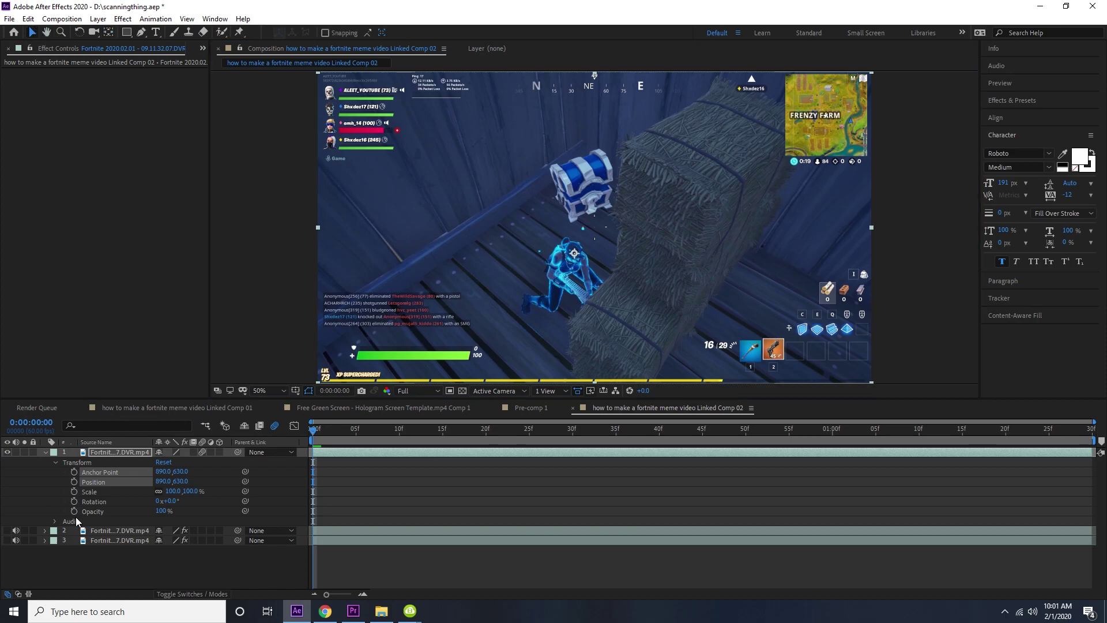
left_click(74, 491)
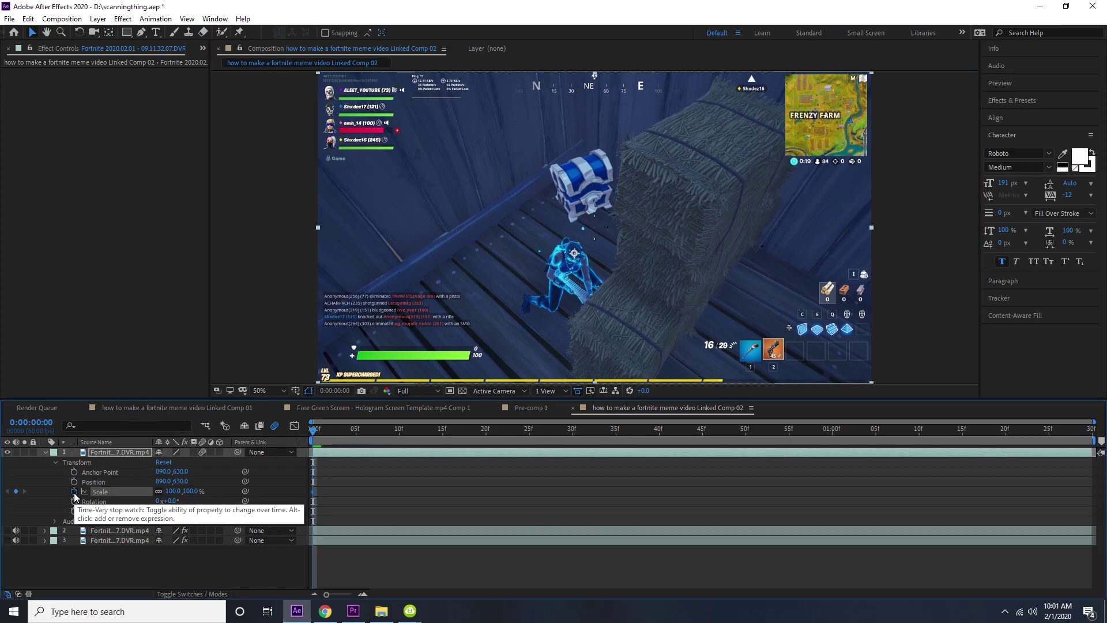
key("Page_Down")
key("Page_Down")
key("Page_Down")
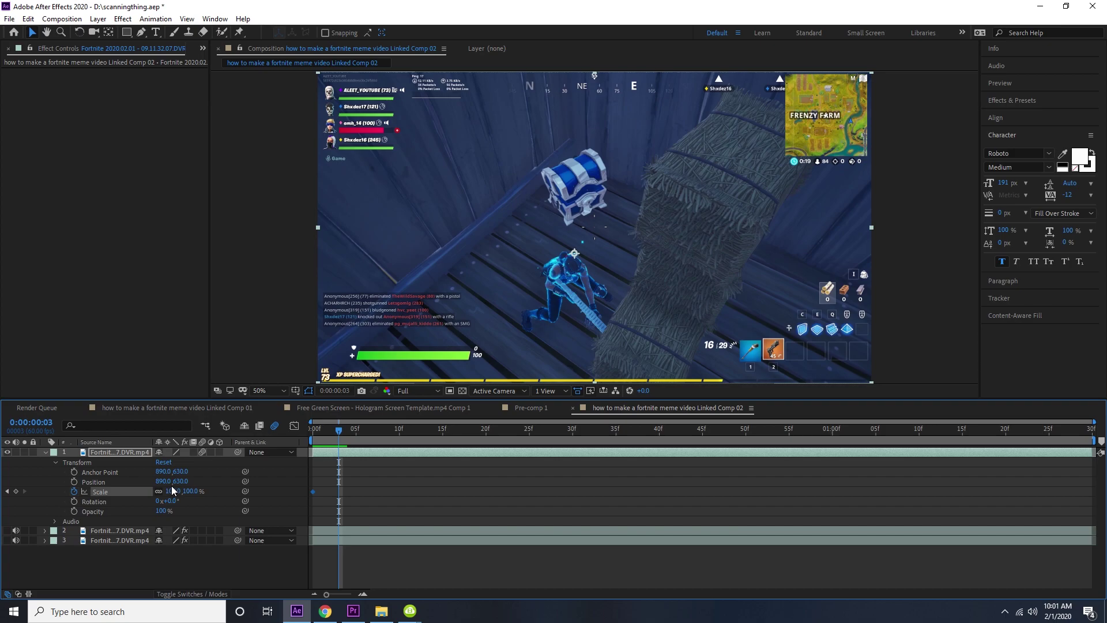
left_click_drag(173, 490, 263, 472)
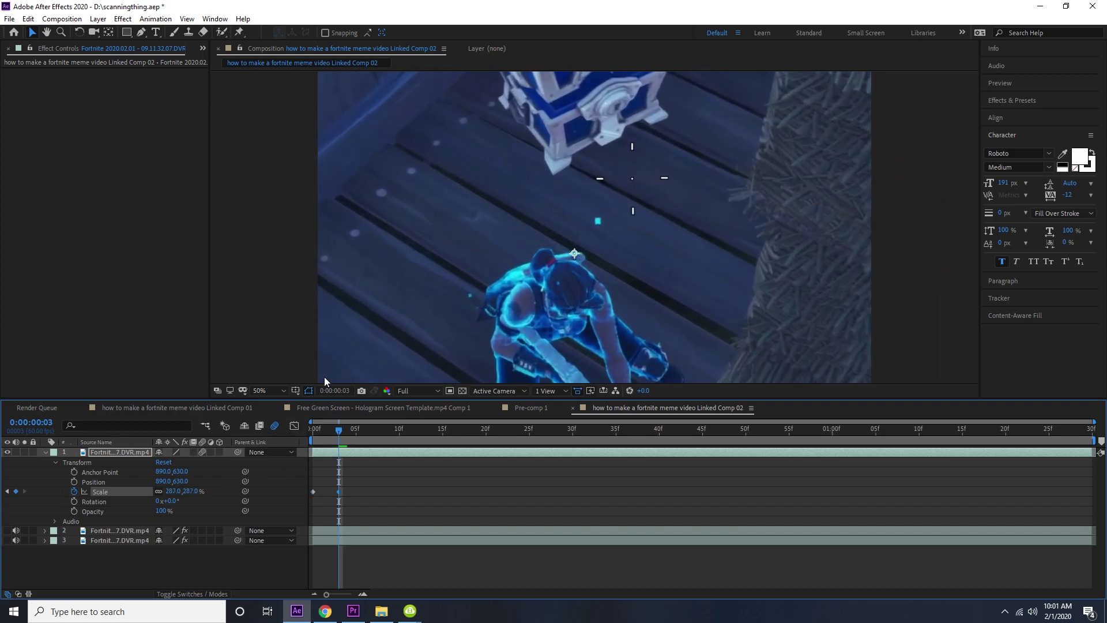
- Keyframe layer 1's Anchor Point every few frames so the zoomed view follows the player, reaching 907, 231 at frame 40
key("Page_Up")
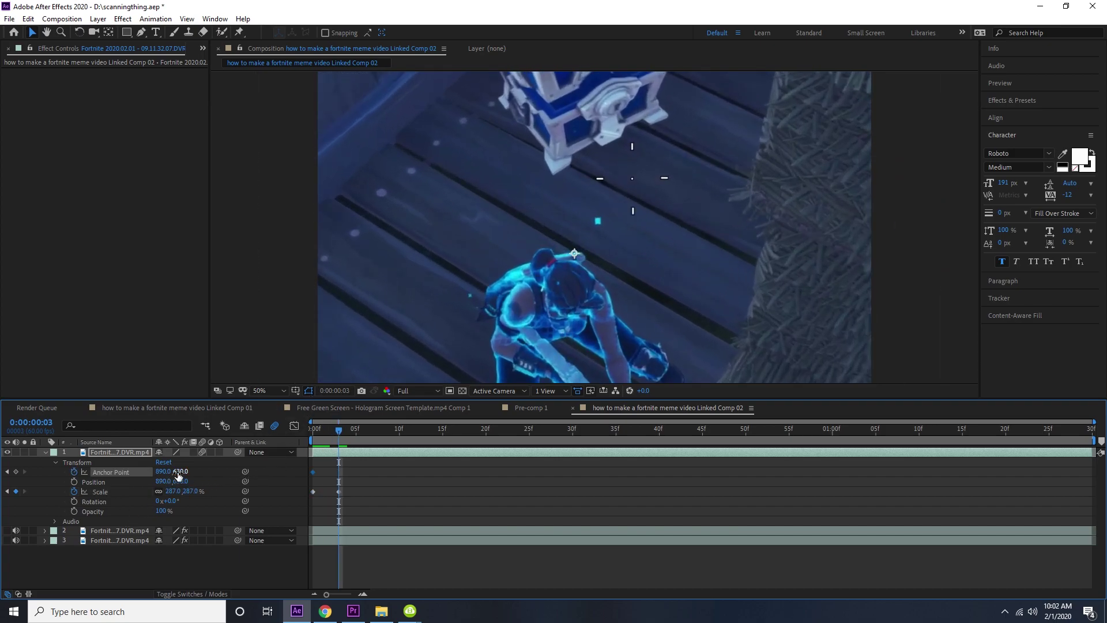
left_click_drag(178, 474, 217, 464)
left_click(383, 432)
left_click_drag(383, 431, 425, 431)
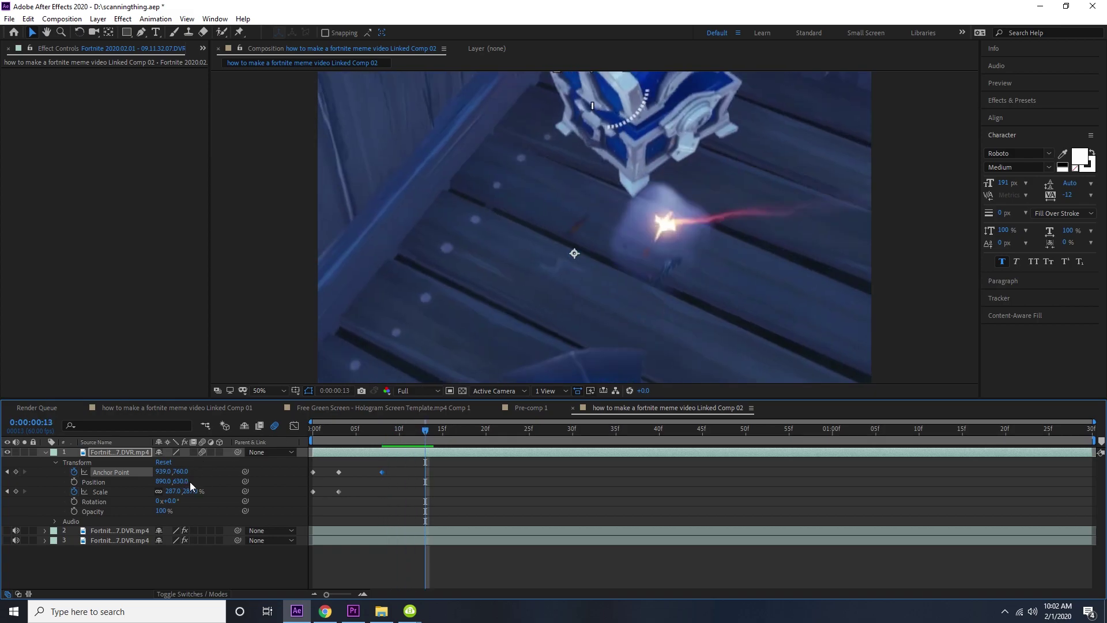
mouse_move(180, 472)
left_mouse_down()
mouse_move(208, 472)
mouse_move(190, 471)
left_mouse_up()
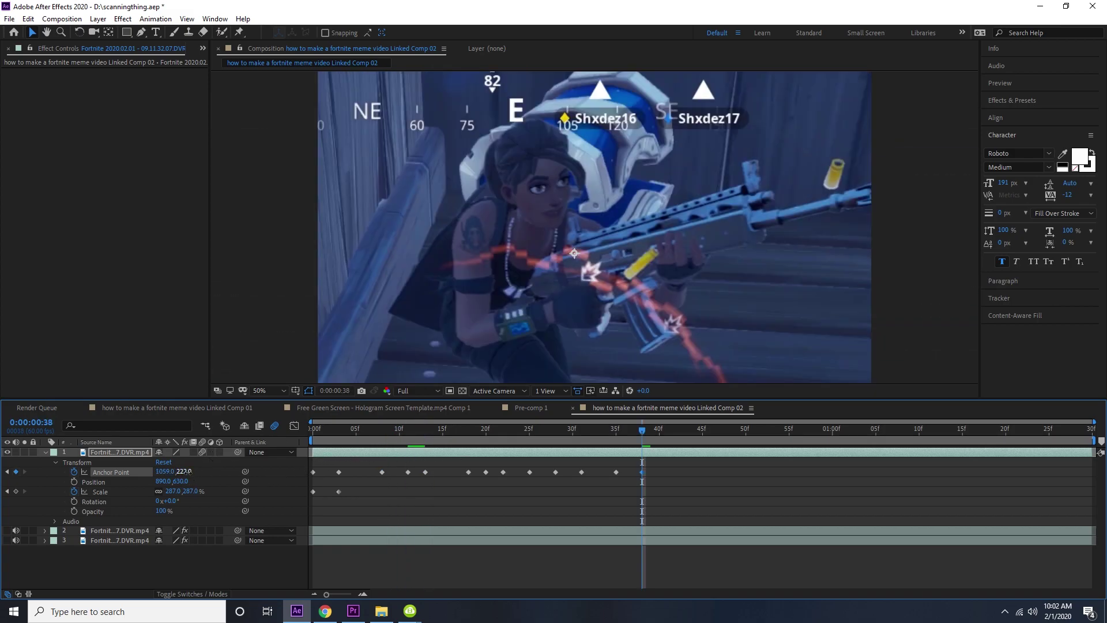
left_click_drag(186, 472, 72, 473)
key("Page_Down")
key("Page_Down")
key("Page_Down")
key("Page_Down")
key("Page_Down")
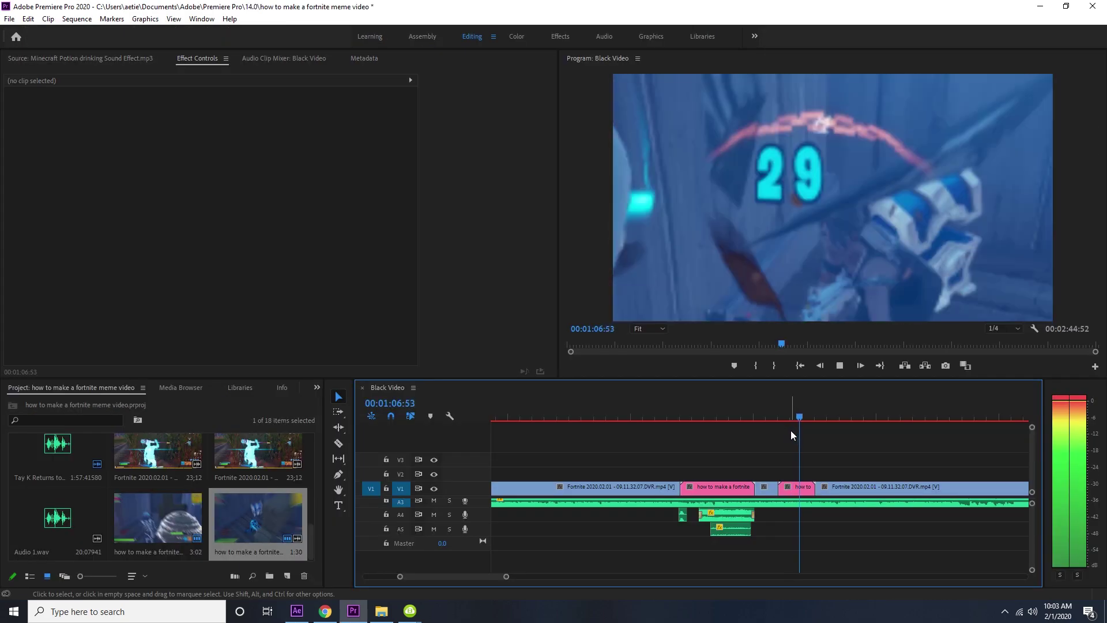
- Return to Premiere Pro and play the zoomed gameplay clip in the sequence
left_click_drag(790, 430, 772, 403)
key("space")
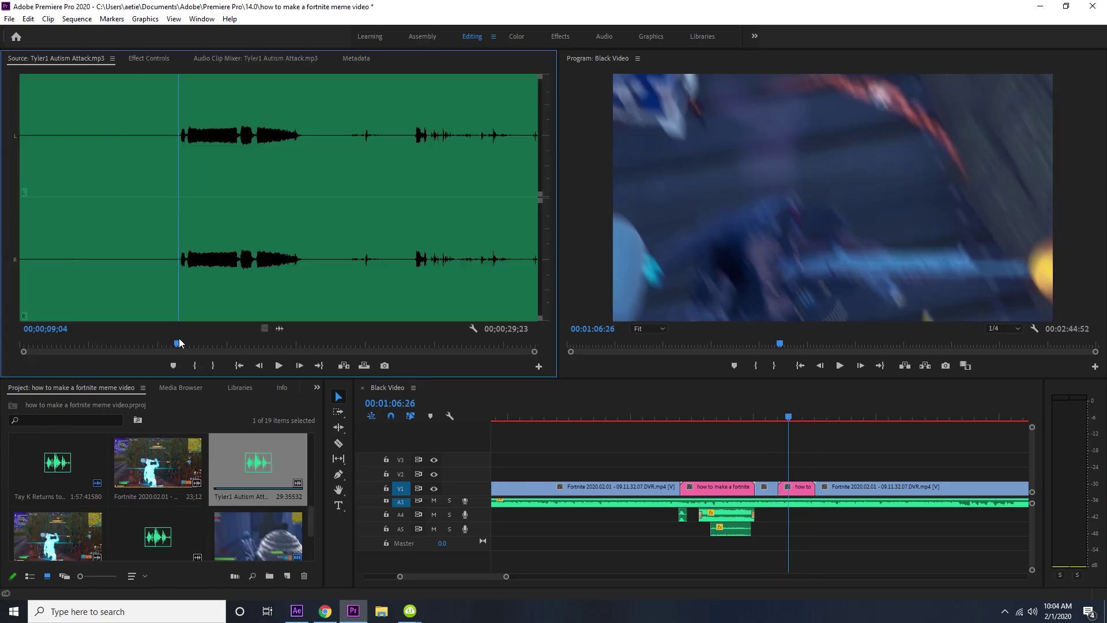
- Listen to the Tyler1 sound clip and mark an excerpt of 00;00;01;19 starting at 00;00;13;18
left_click_drag(179, 314, 183, 314)
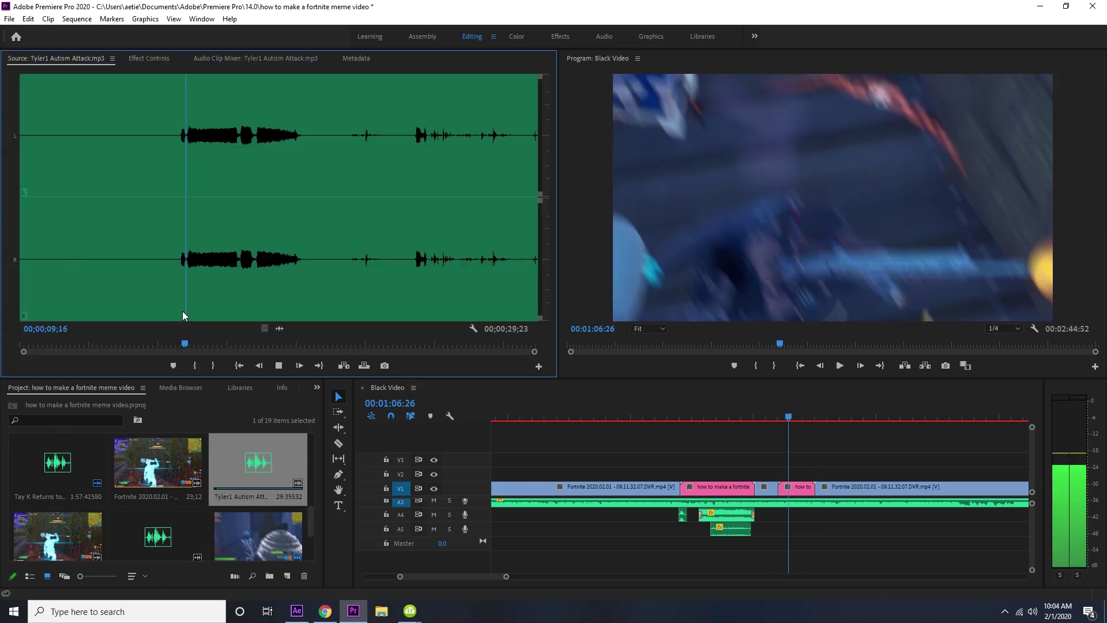
left_click(259, 266)
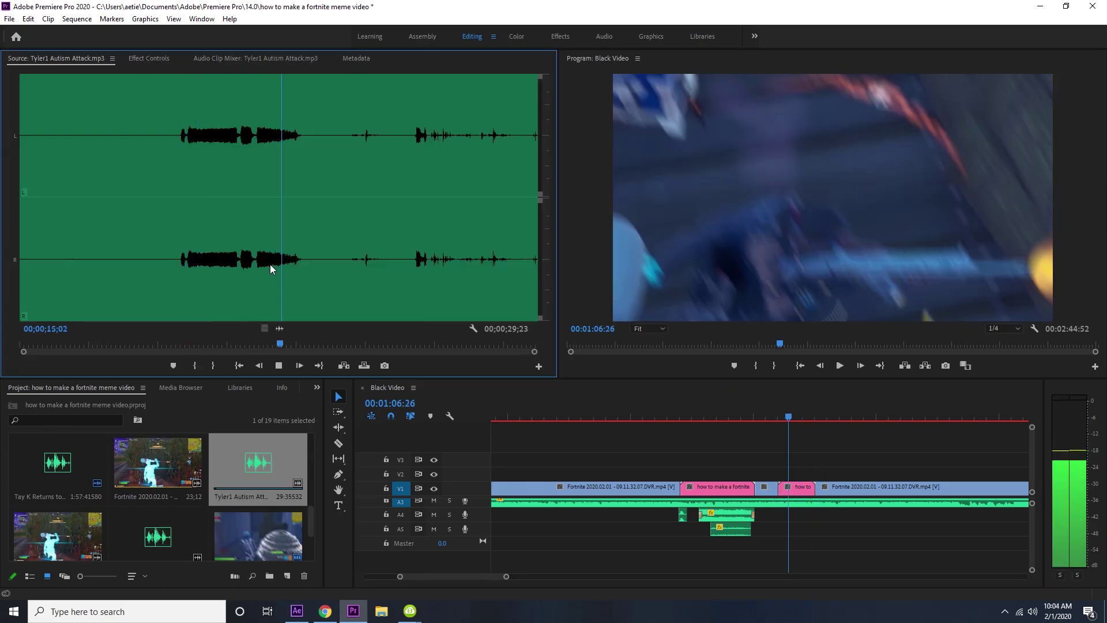
left_click_drag(268, 266, 255, 241)
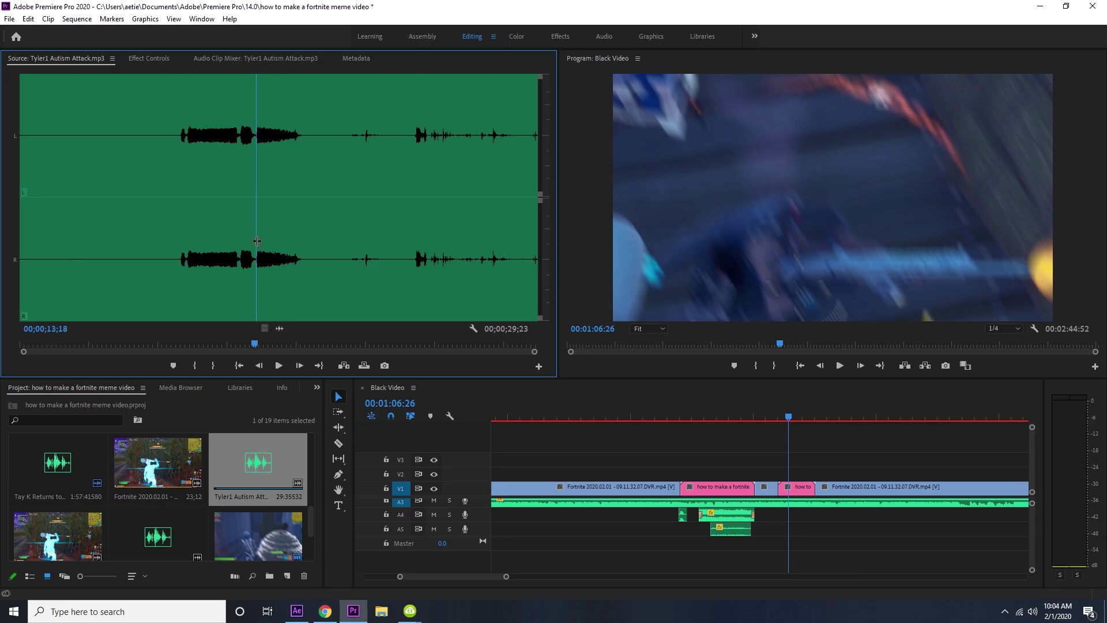
key("i")
key("space")
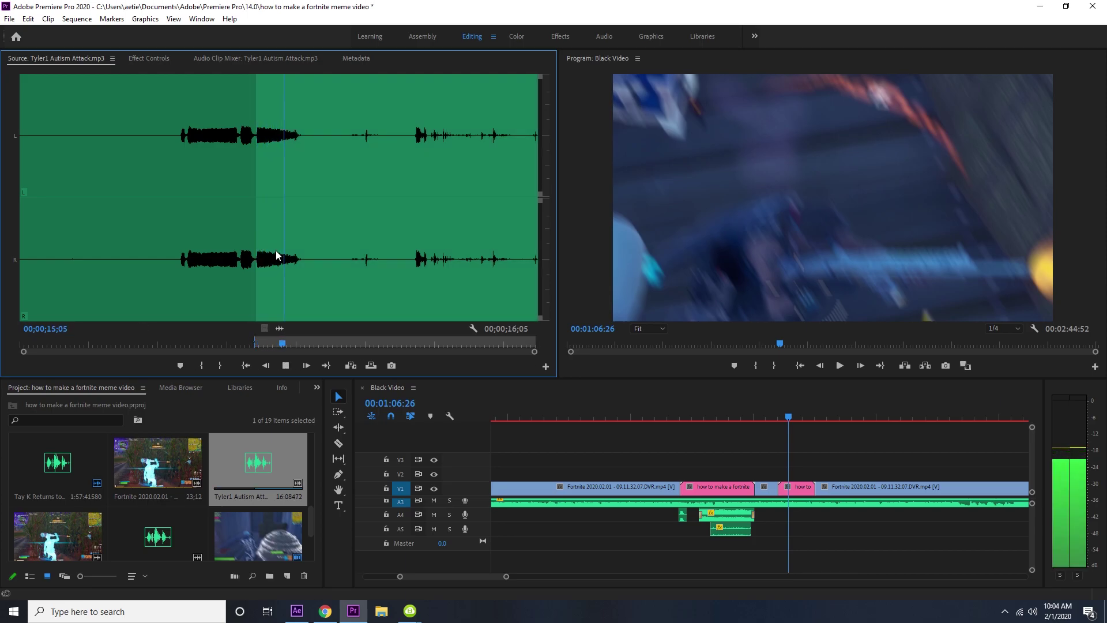
key("o")
key("space")
- Place the marked Tyler1 excerpt on A4 beneath the zoomed clip and set its Volume level to 15 dB
left_click_drag(726, 498, 781, 519)
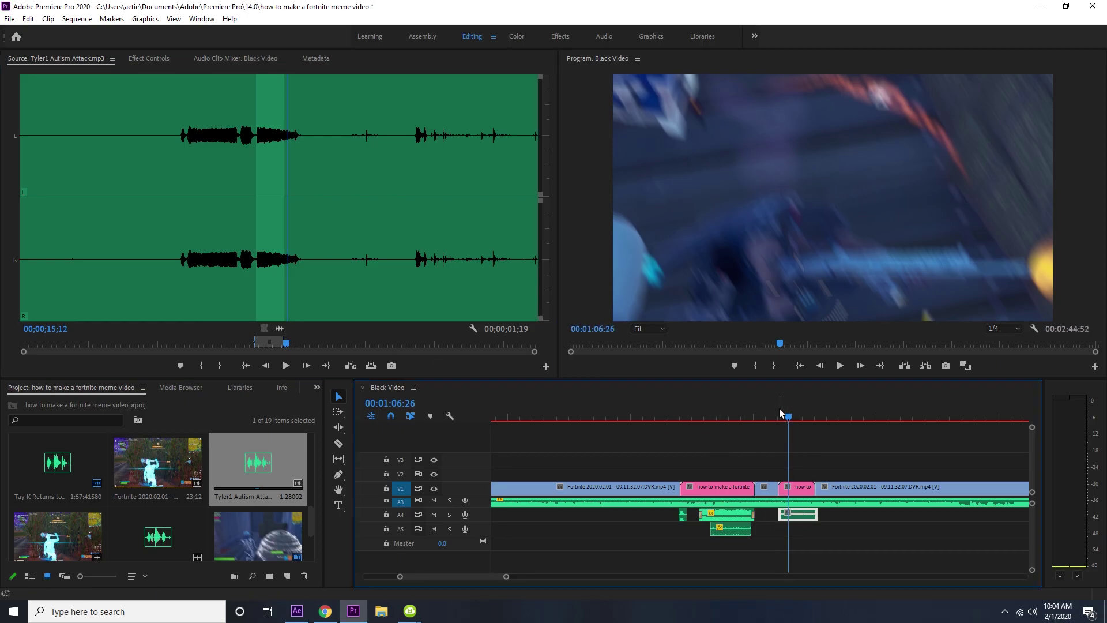
key("space")
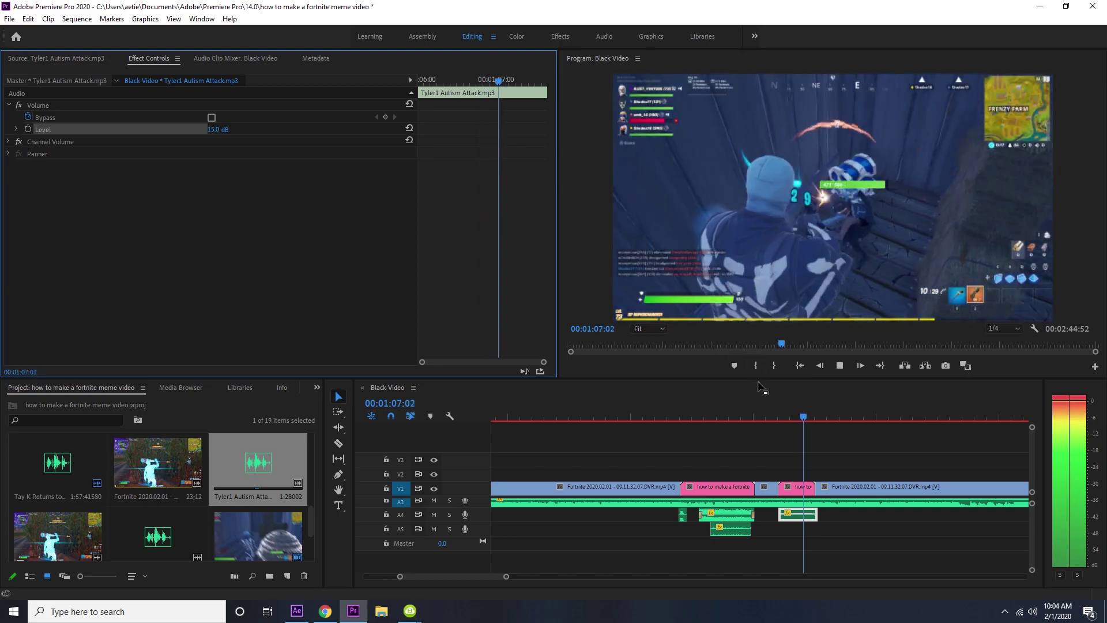
left_click_drag(800, 415, 777, 415)
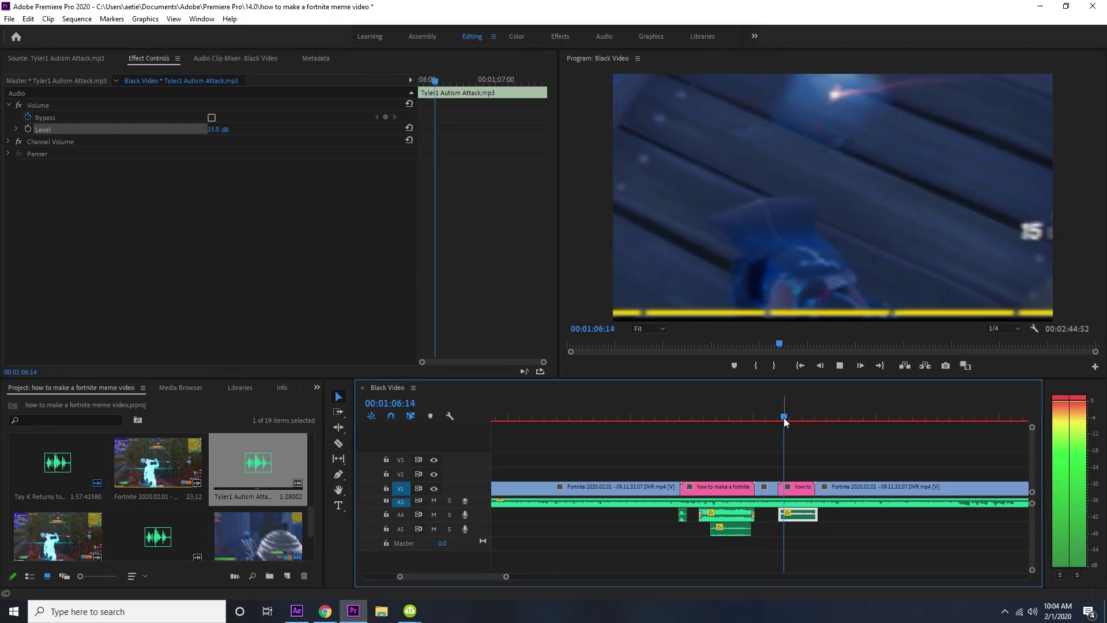
key("space")
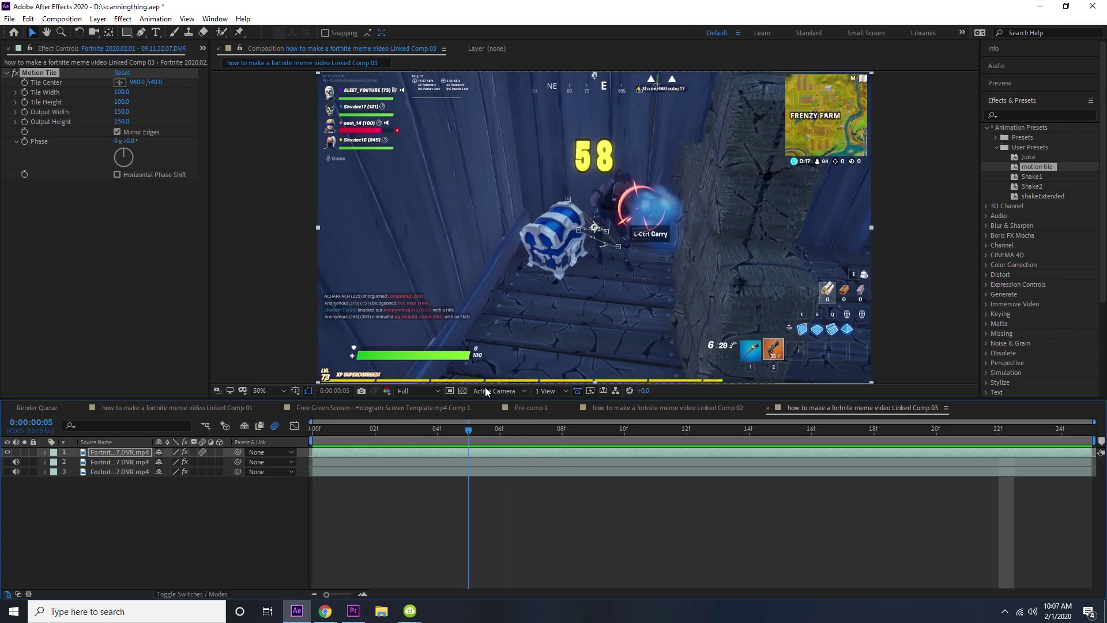
- In After Effects, apply the Tint effect to layer 1 of Linked Comp 03
left_click(1017, 112)
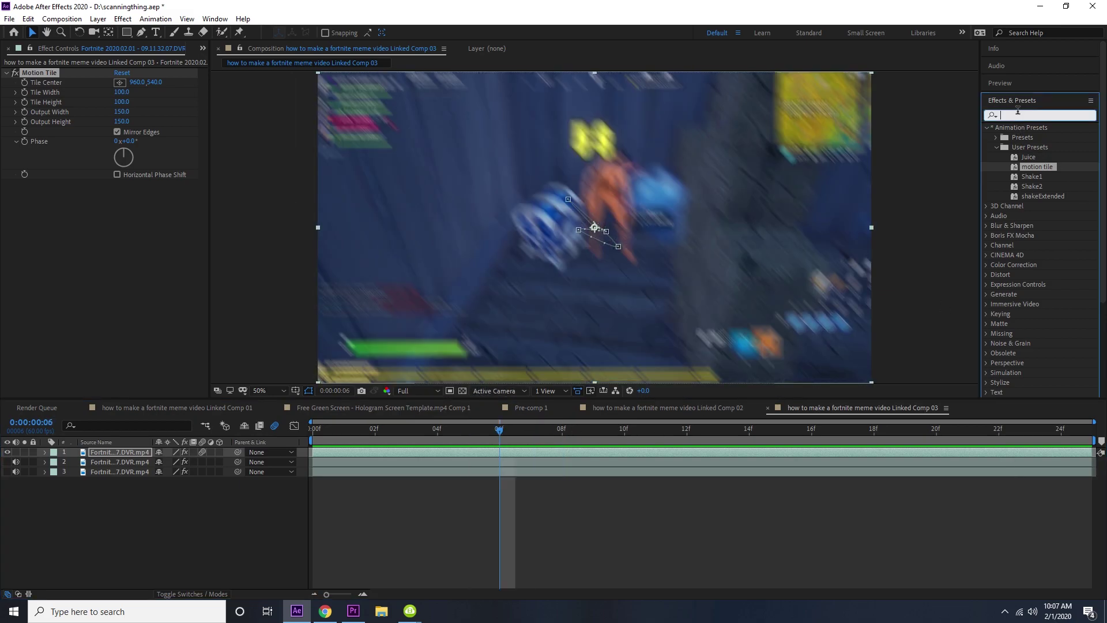
type("tint")
double_click(1038, 177)
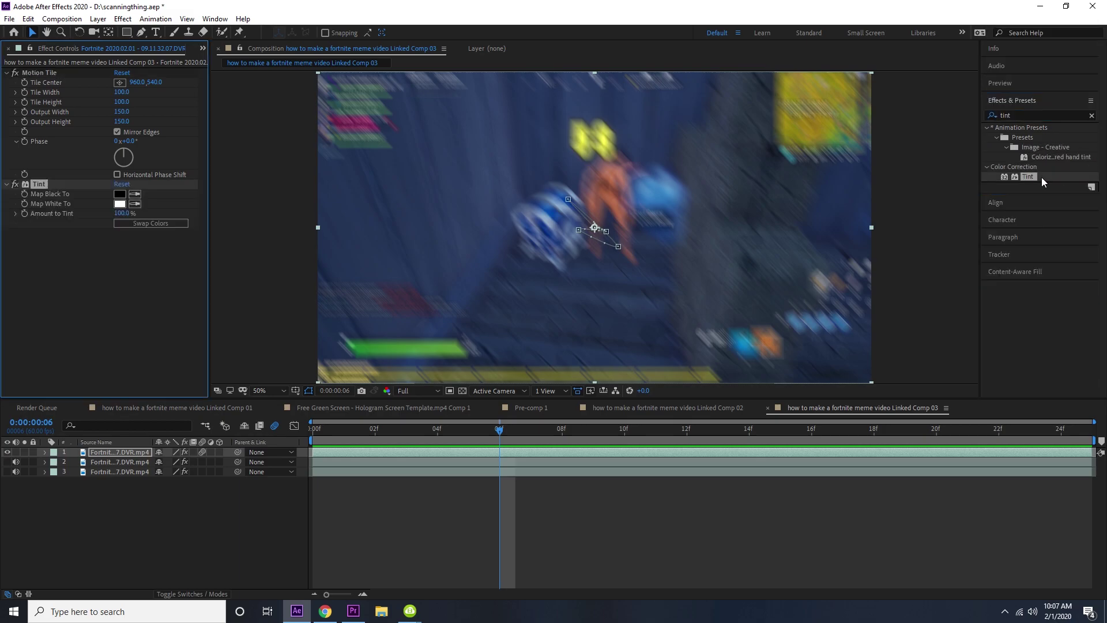
- Set the Tint effect to map black to FF0000 and white to FFA3A3
left_click(119, 194)
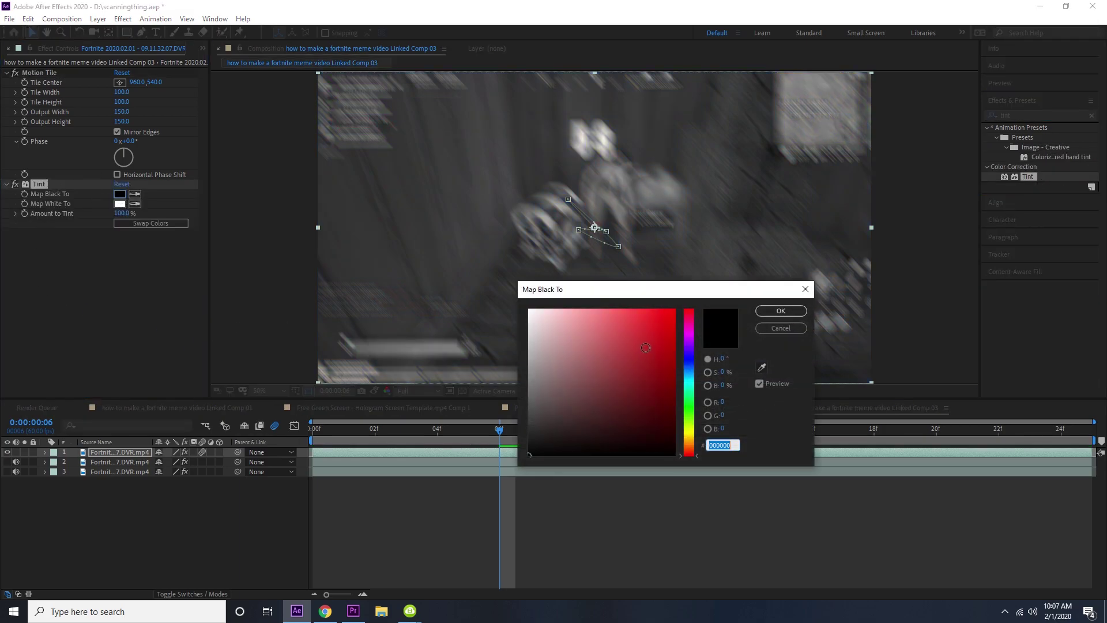
left_click_drag(651, 346, 763, 292)
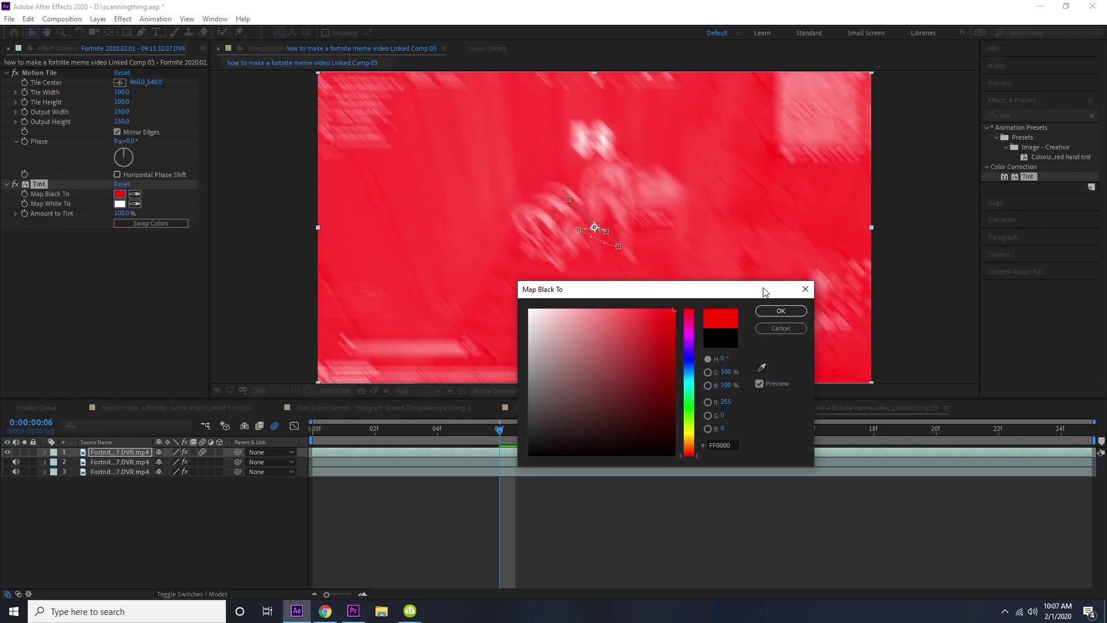
left_click(782, 310)
left_click(119, 204)
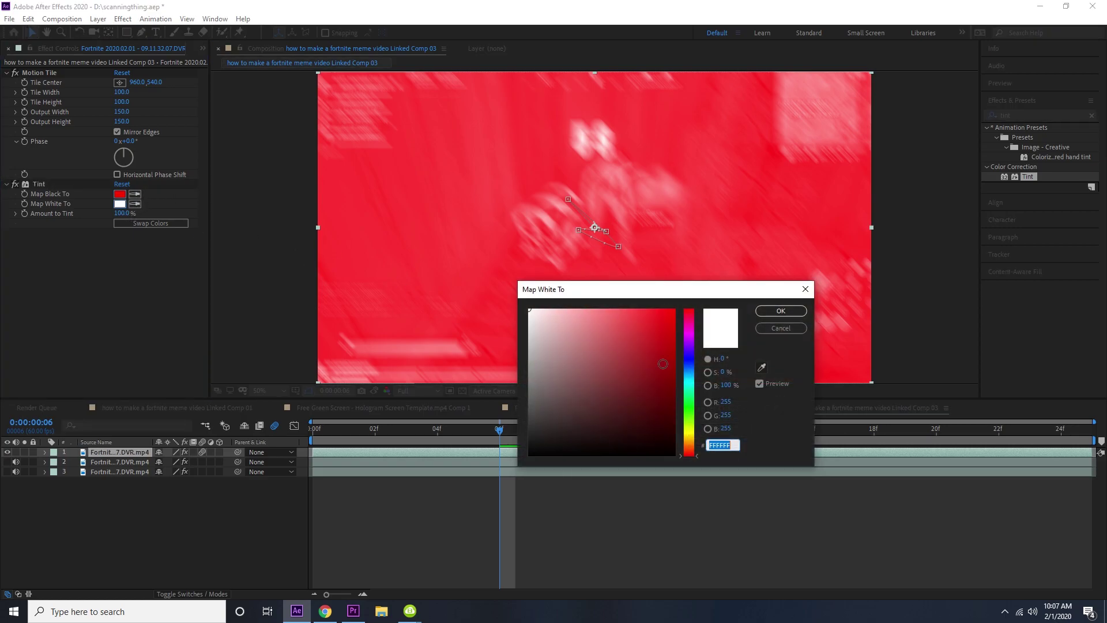
mouse_move(667, 326)
left_mouse_down()
mouse_move(588, 292)
mouse_move(598, 290)
mouse_move(543, 290)
mouse_move(581, 285)
left_mouse_up()
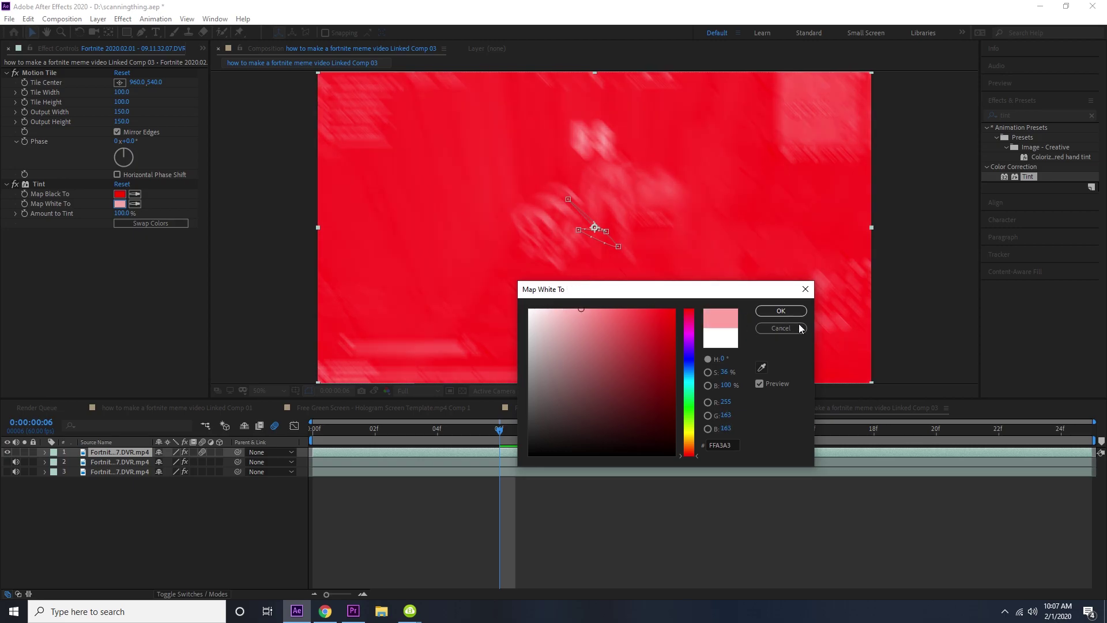
left_click(784, 312)
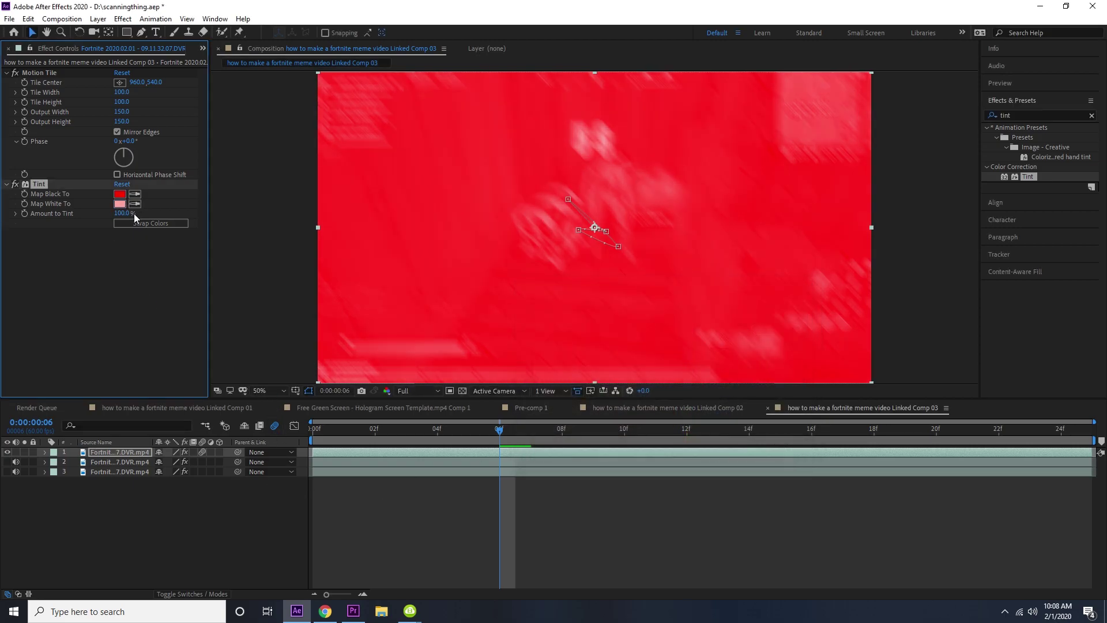
- Keyframe Amount to Tint from 0% at frame 5 to 25% at frame 6
left_click_drag(99, 214, 1, 246)
key("Page_Up")
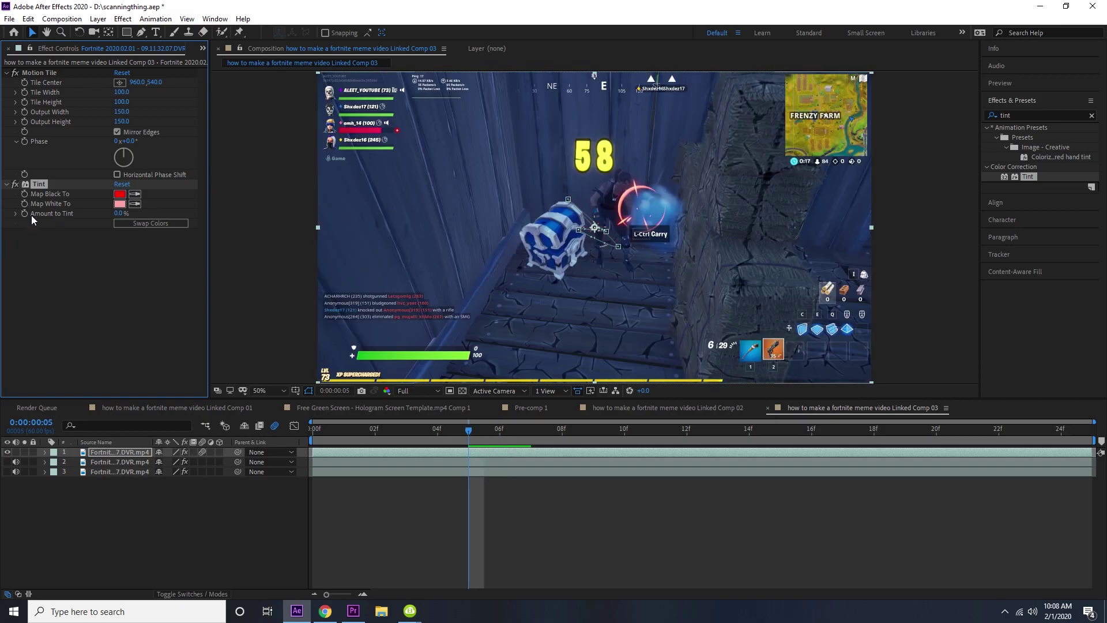
key("Page_Down")
left_click_drag(141, 211, 141, 212)
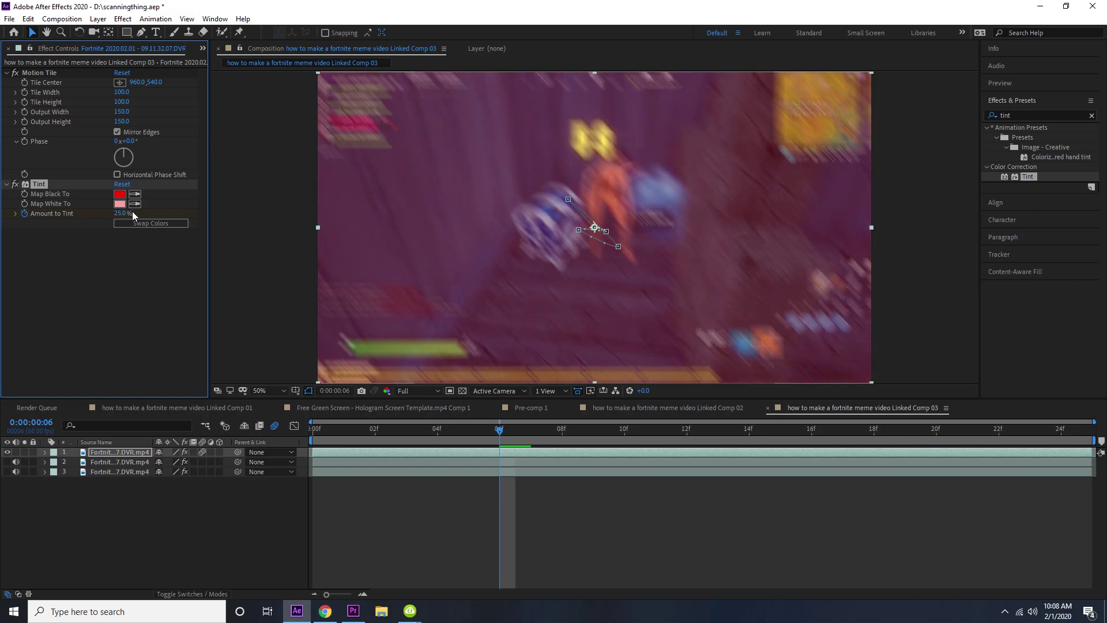
- Lower Amount to Tint at 0:00:00:24 with a closing keyframe and preview the composition around the shake
left_click_drag(562, 430, 1061, 442)
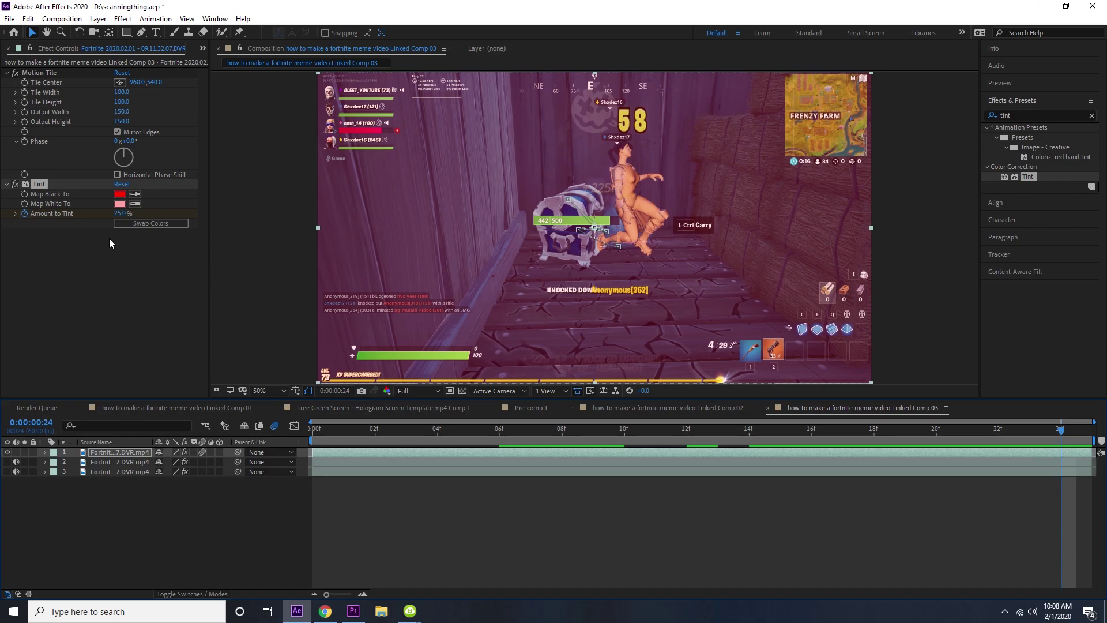
left_click_drag(119, 213, 102, 214)
left_click_drag(593, 435, 511, 467)
key("space")
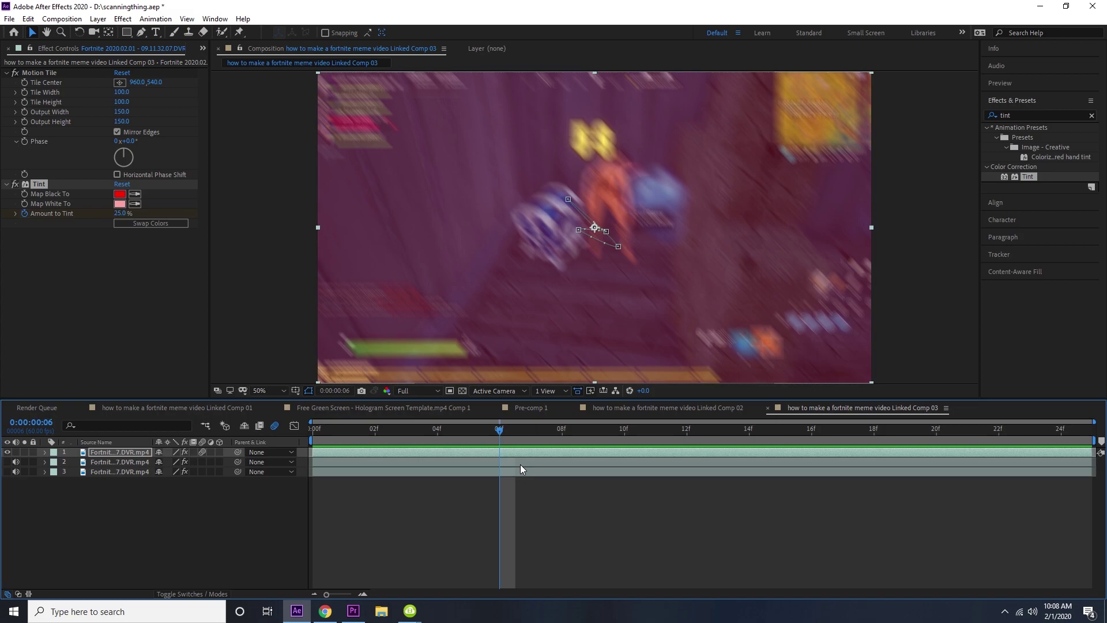
- Duplicate the tinted gameplay layer, split the copy at 0:00:00:06 and delete its earlier part
key("ctrl+d")
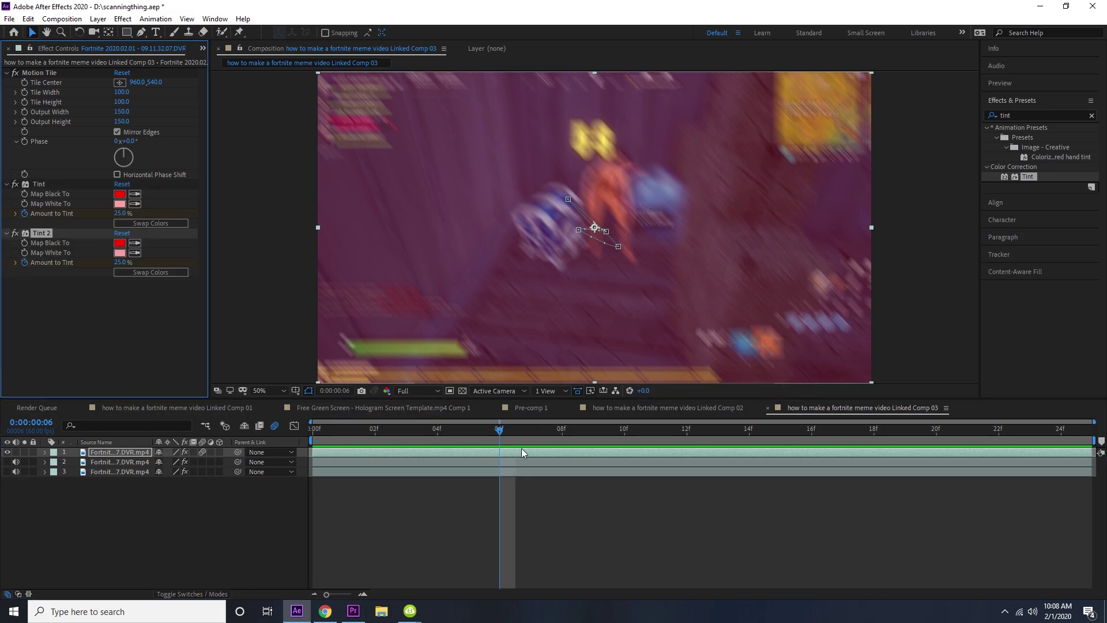
key("ctrl+z")
left_click(535, 450)
key("ctrl+d")
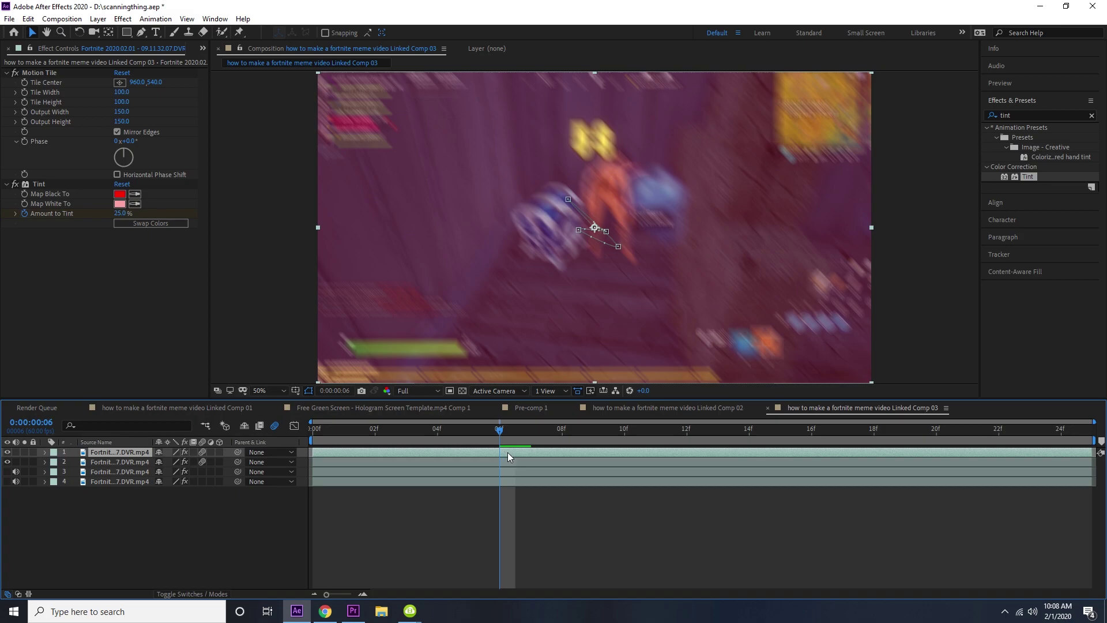
key("ctrl+shift+d")
left_click(483, 460)
key("Delete")
- Set the blending mode of the split top gameplay layer in Linked Comp 03 to Screen
left_click(549, 452)
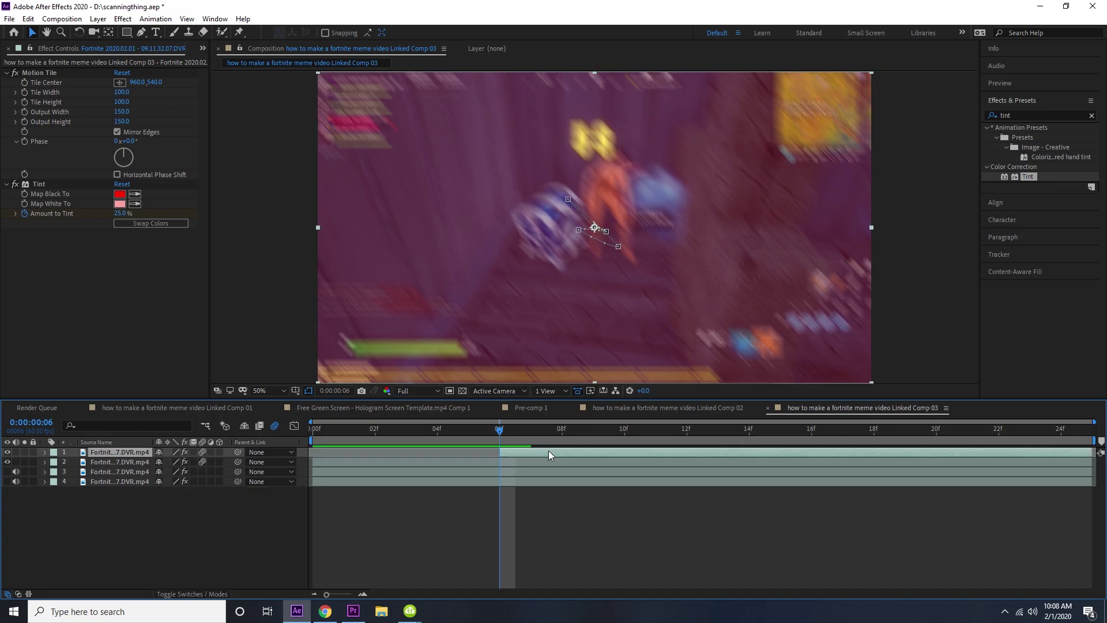
left_click(194, 592)
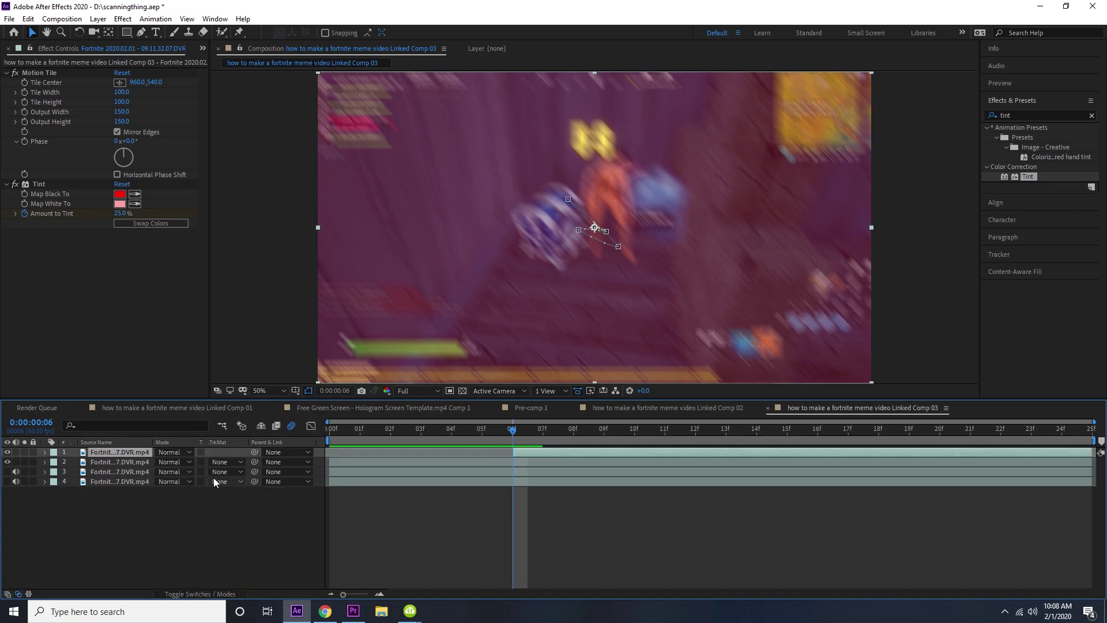
left_click(174, 454)
left_click(219, 242)
- Apply Fast Box Blur to the top layer and keyframe its Blur Radius to end at 0 at 0:00:00:23
left_click(1013, 115)
double_click(1014, 115)
type("fast")
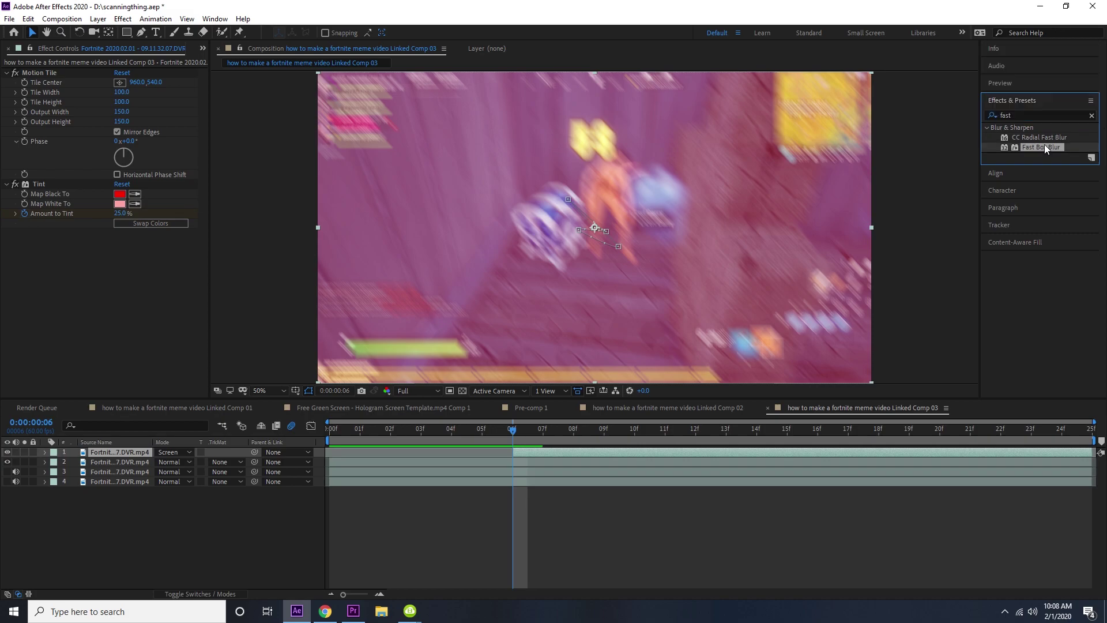
double_click(1042, 147)
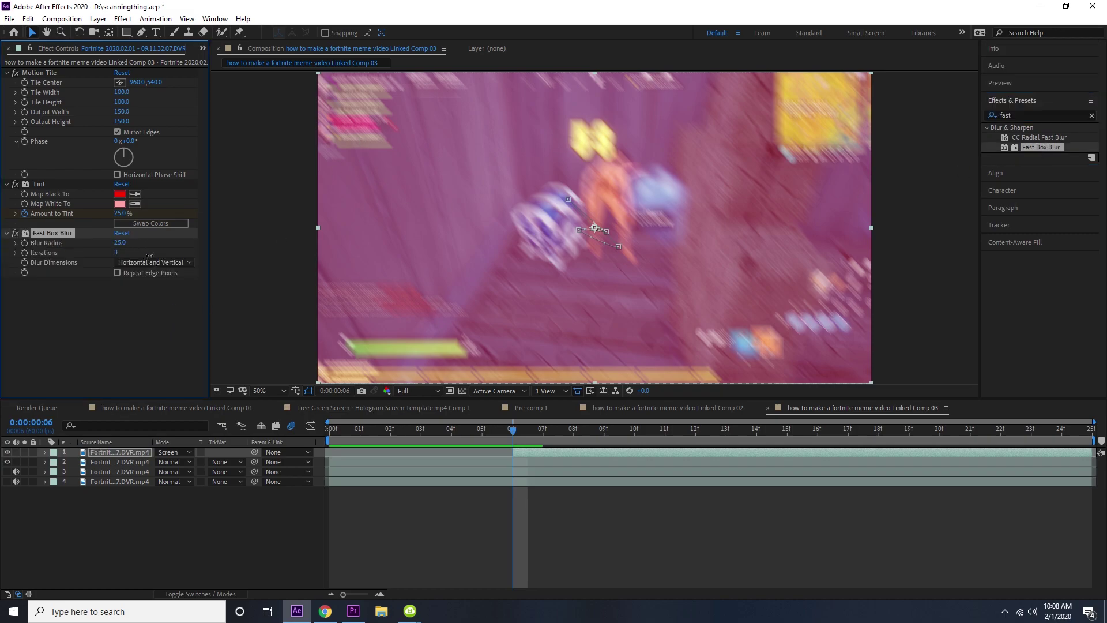
left_click_drag(149, 255, 141, 259)
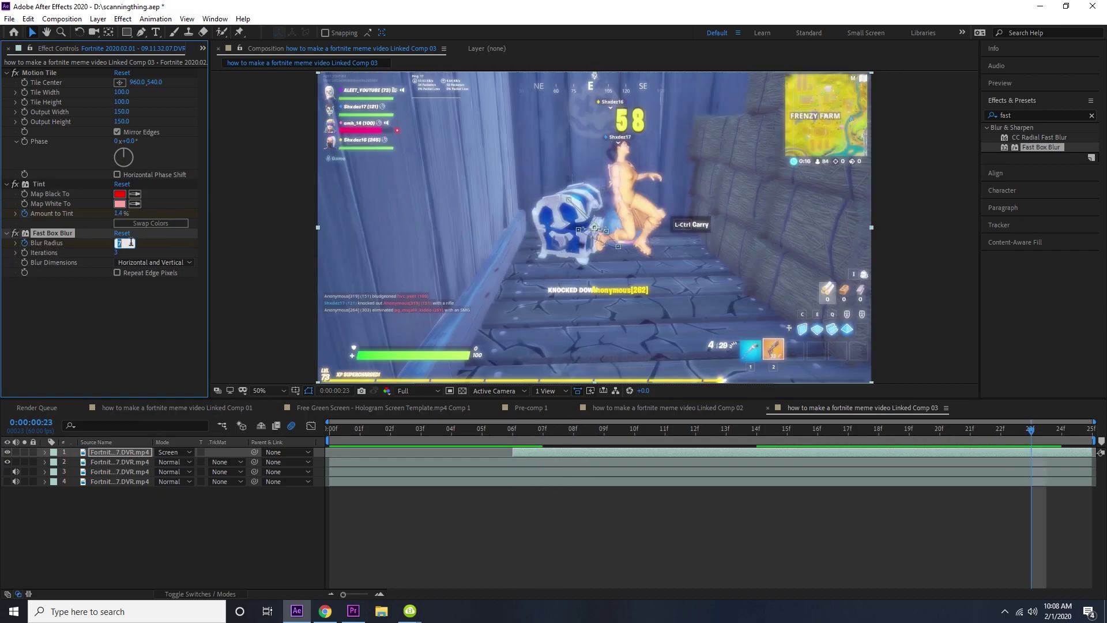
left_click_drag(814, 434, 639, 452)
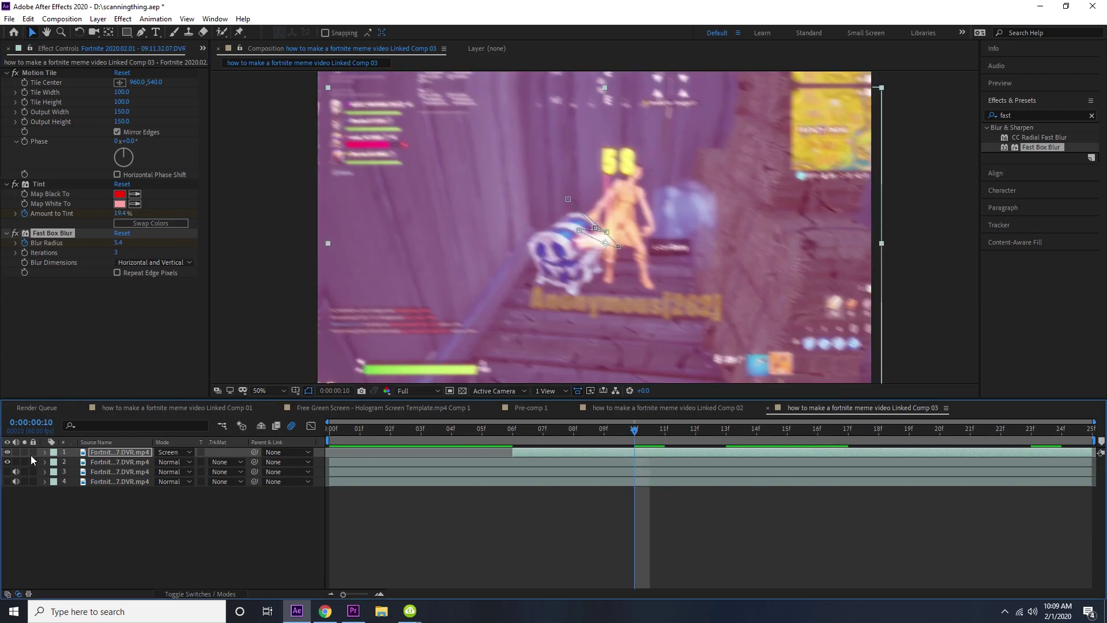
- Keyframe the top layer's Opacity from 100% at 0:00:00:10 to 0% at 0:00:00:23 and save the project
left_click(46, 453)
left_click(56, 472)
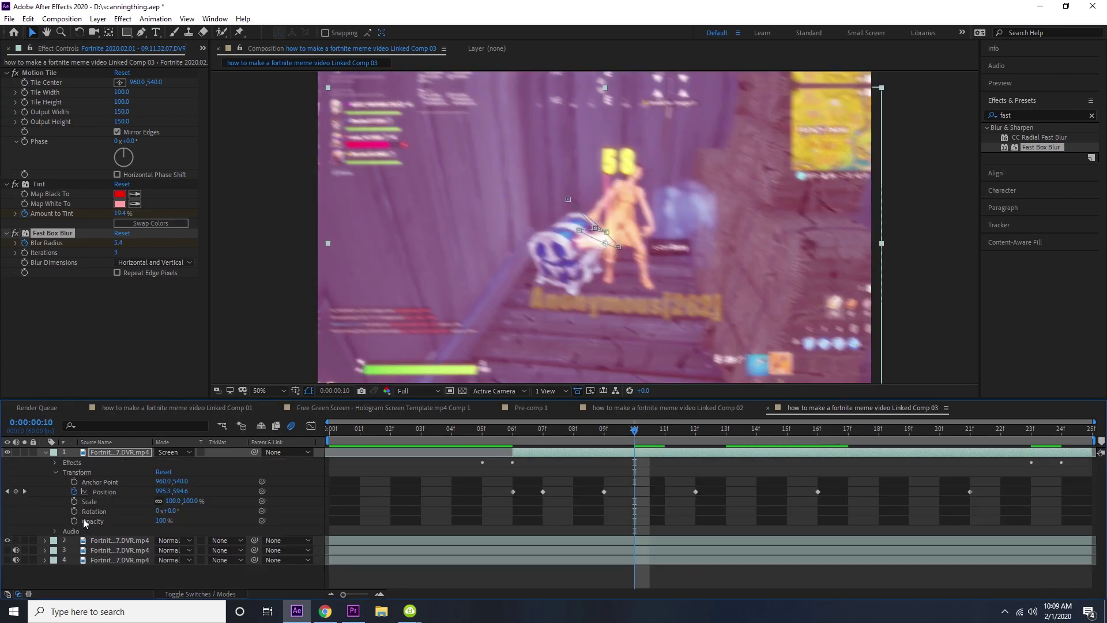
left_click(73, 521)
left_click_drag(752, 438, 1032, 435)
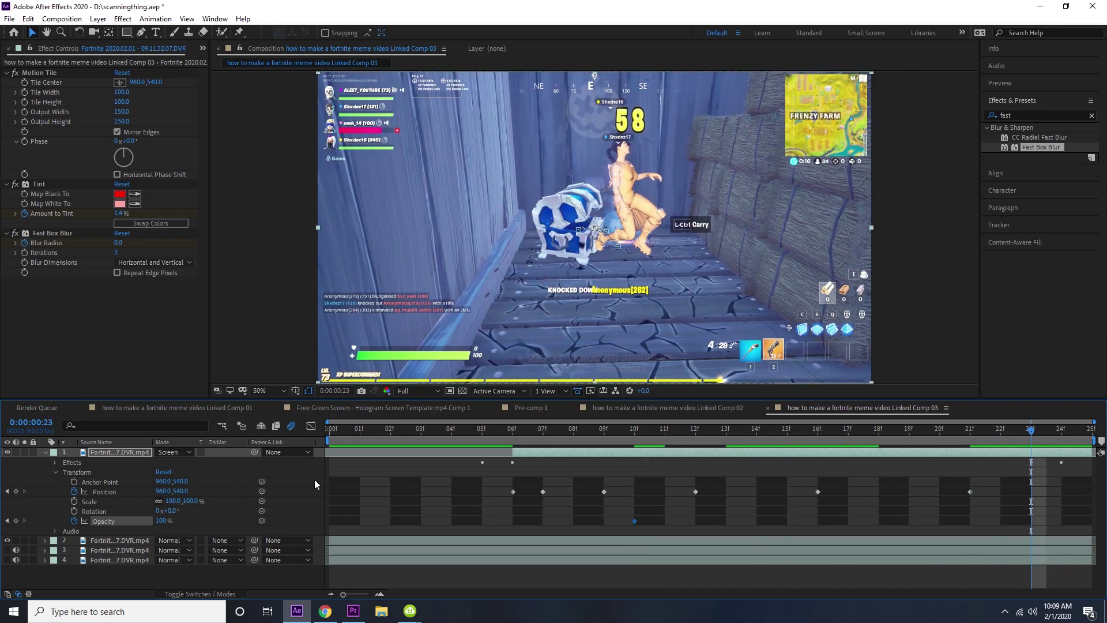
left_click(161, 521)
type("10")
key("Return")
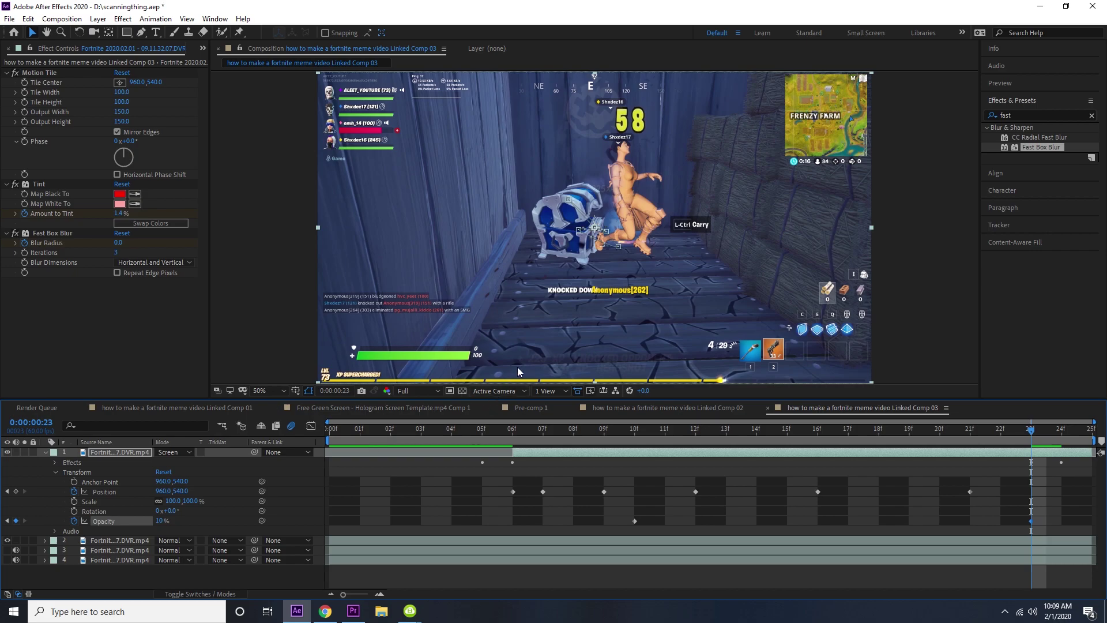
key("ctrl+s")
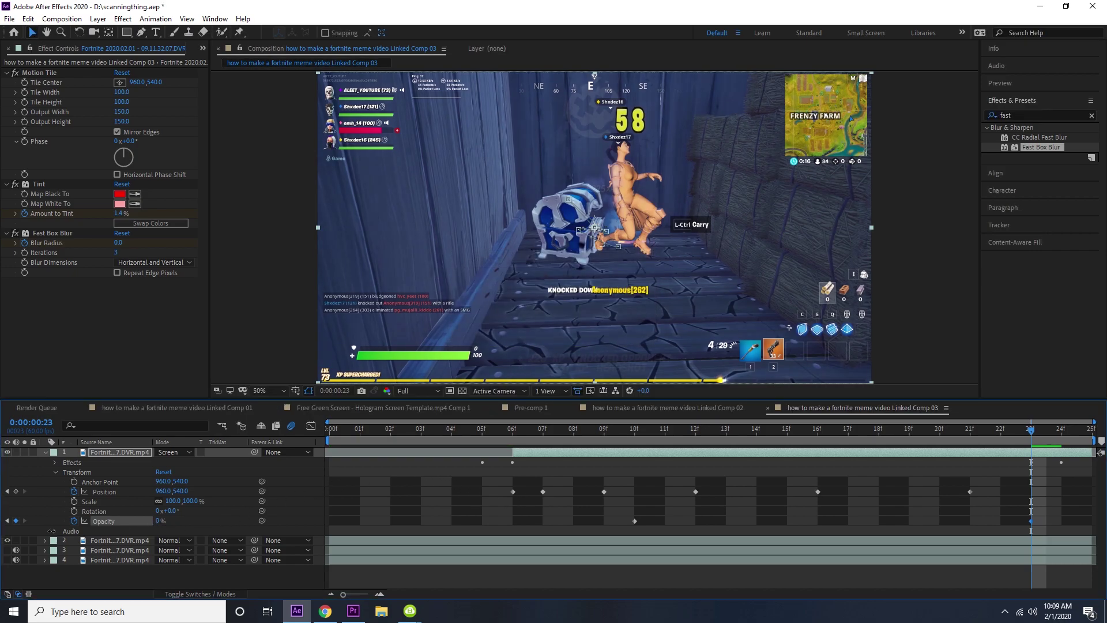
key("ctrl+s")
- Switch to Premiere Pro and play the sequence through the red-tinted shake clip
left_click(365, 615)
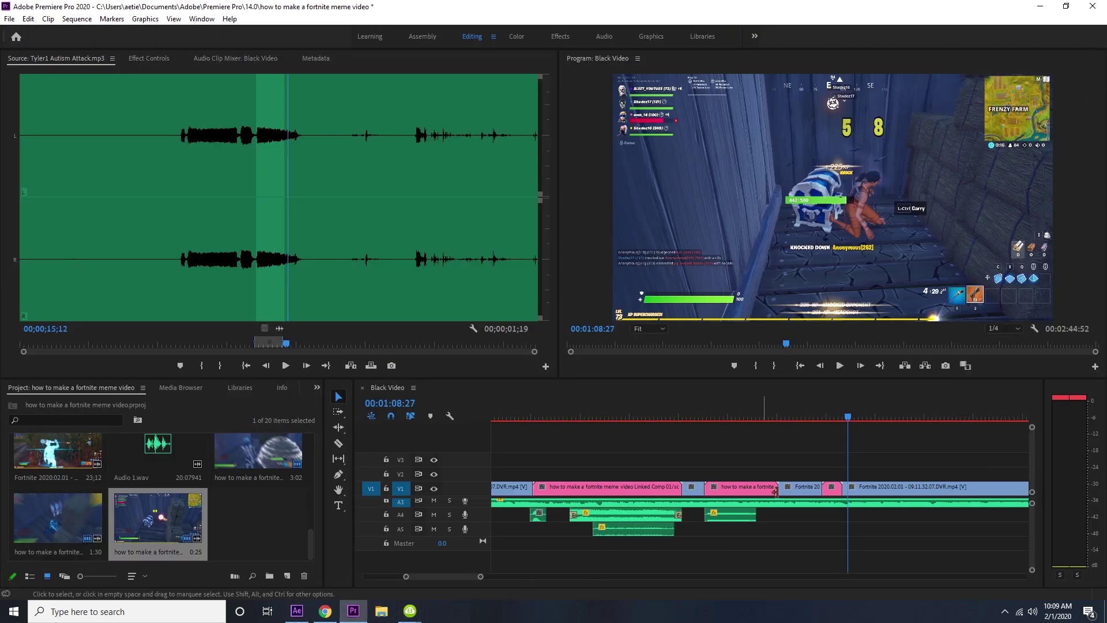
left_click(826, 415)
left_click_drag(826, 415, 675, 436)
key("space")
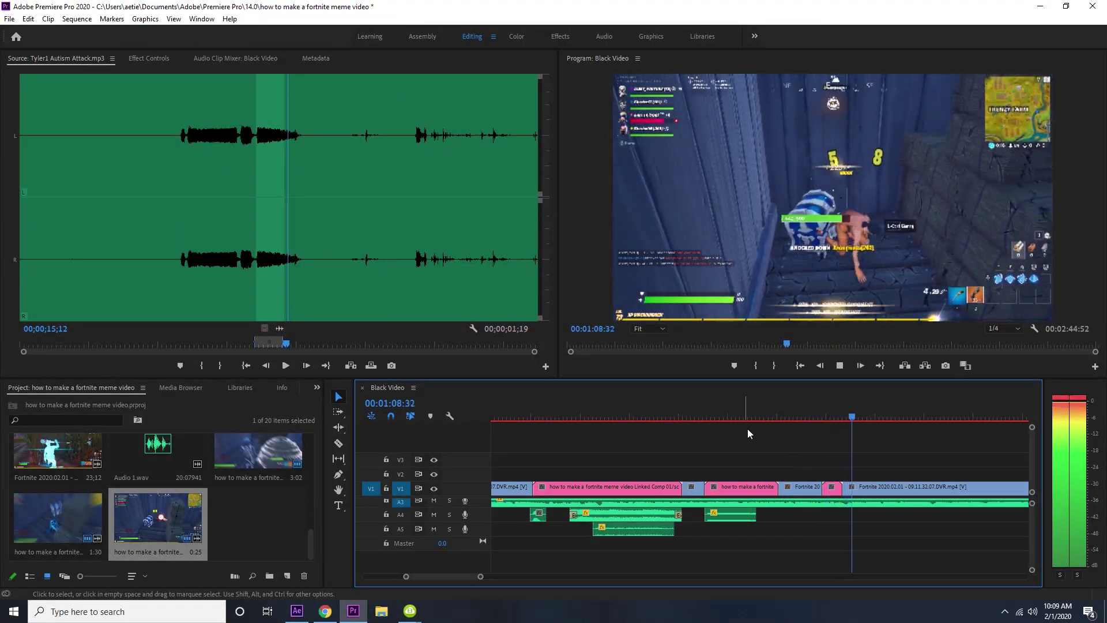
key("space")
- Close the browser, bring M1 Garand Ping.mp3 in from the D: drive and mark the end of the wanted gunshot excerpt
left_click(325, 610)
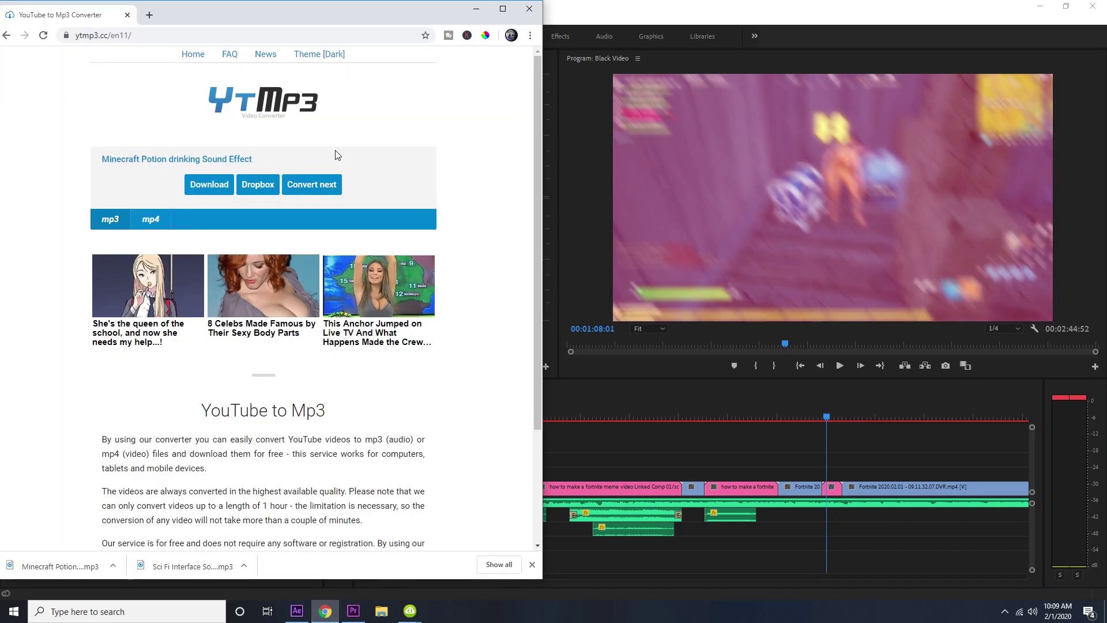
left_click(530, 9)
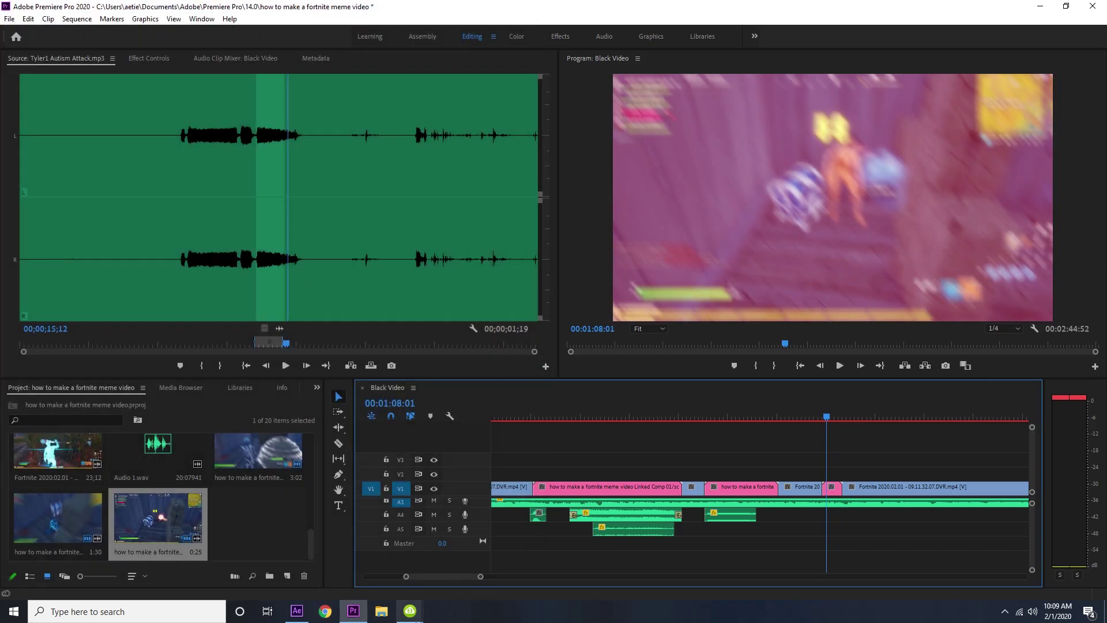
left_click(382, 611)
left_click(193, 356)
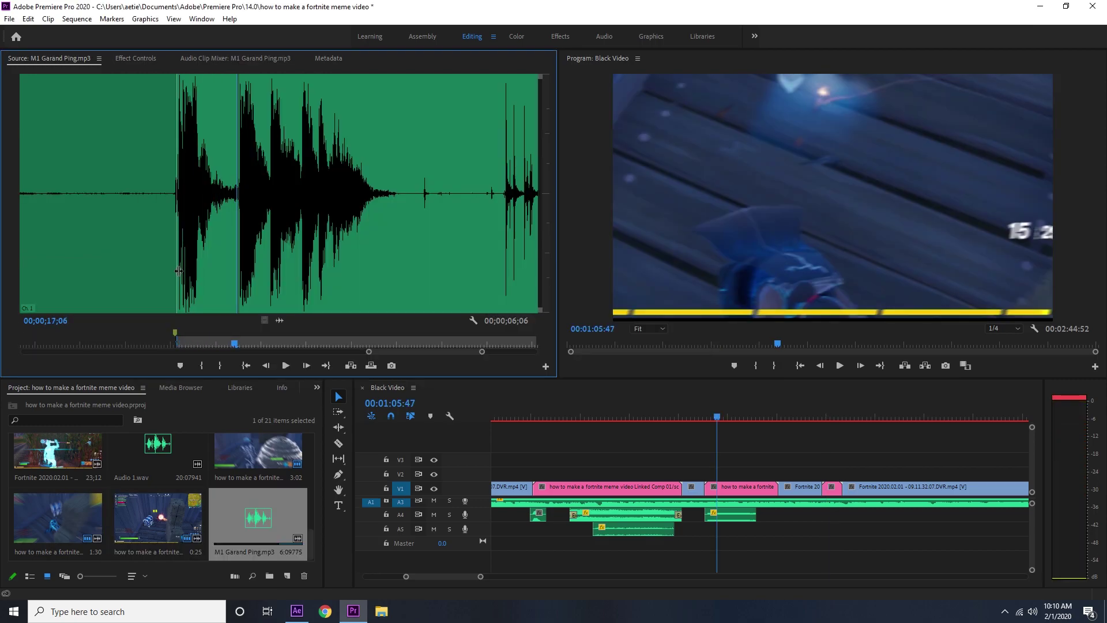
key("o")
key("space")
- Place the marked M1 Garand Ping excerpt on track A4 beneath the red-tinted shake clip and play it back
left_click(687, 414)
key("space")
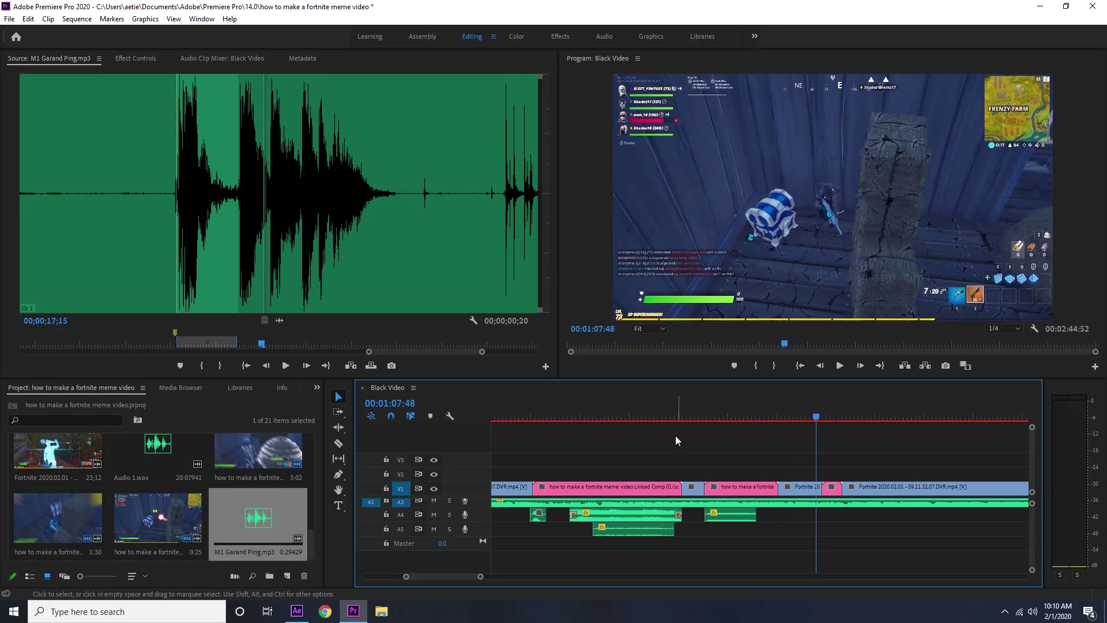
key("space")
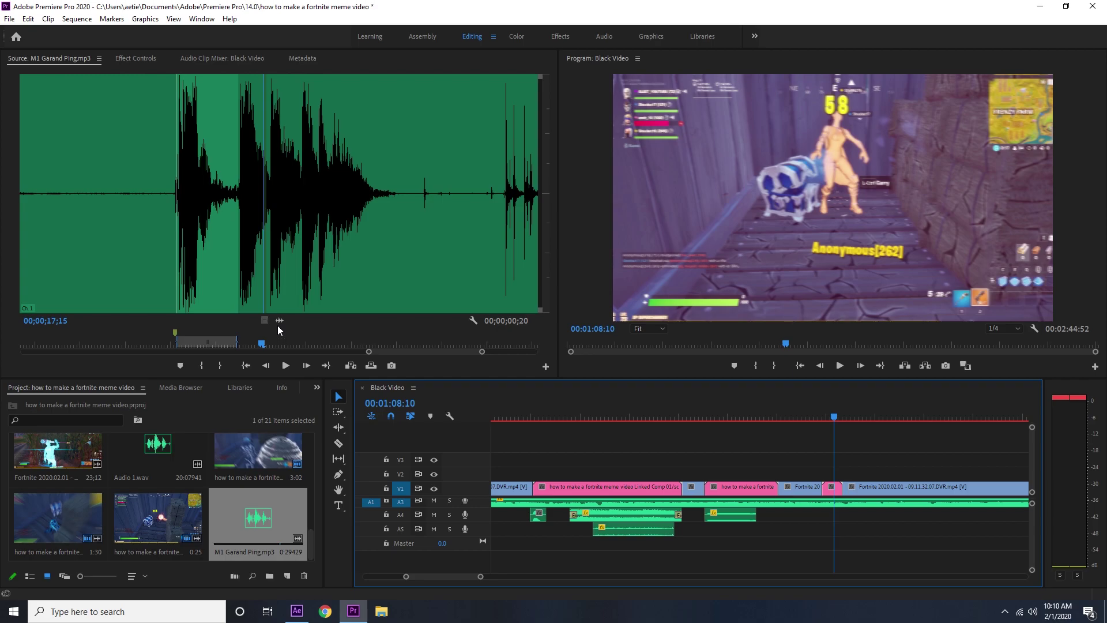
left_click_drag(280, 320, 840, 520)
key("space")
left_click(827, 406)
key("space")
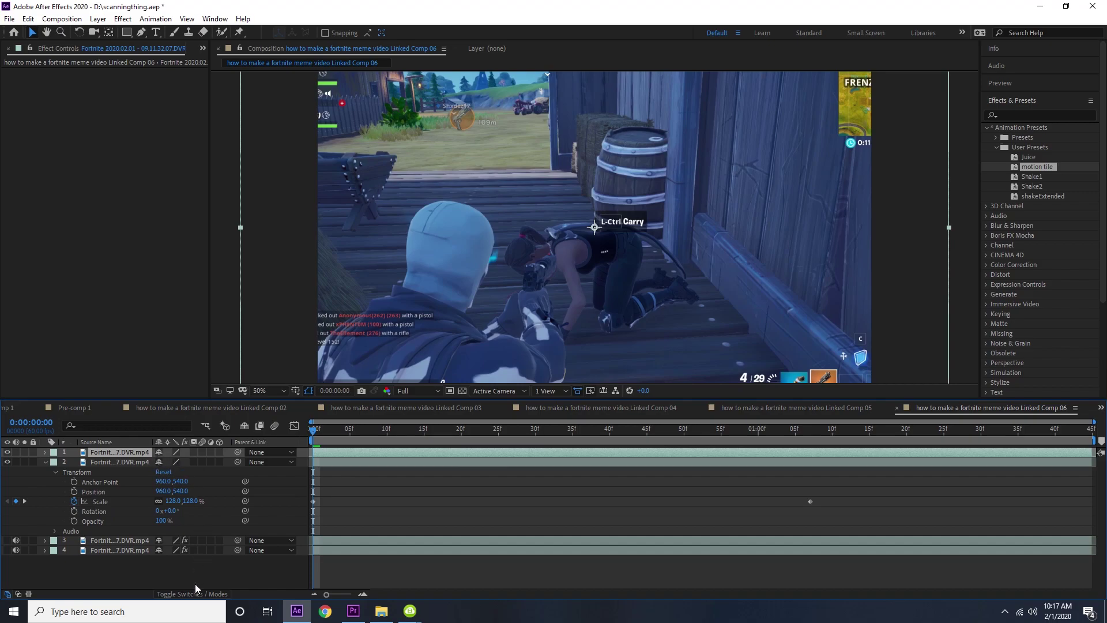
- Display the layers' blending modes in After Effects for Linked Comp 06
left_click(195, 592)
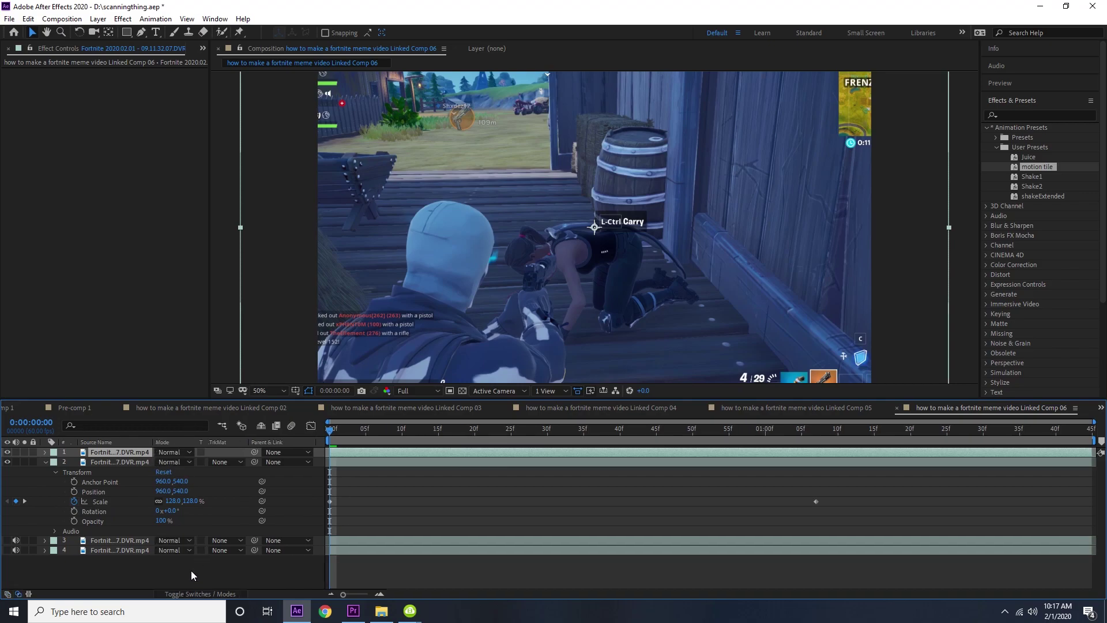
- Switch to Premiere Pro, add a Cross Dissolve at the 00:01:09:35 cut before the last linked comp clip, and preview it
key("alt+Tab")
left_click(58, 400)
type("cross d")
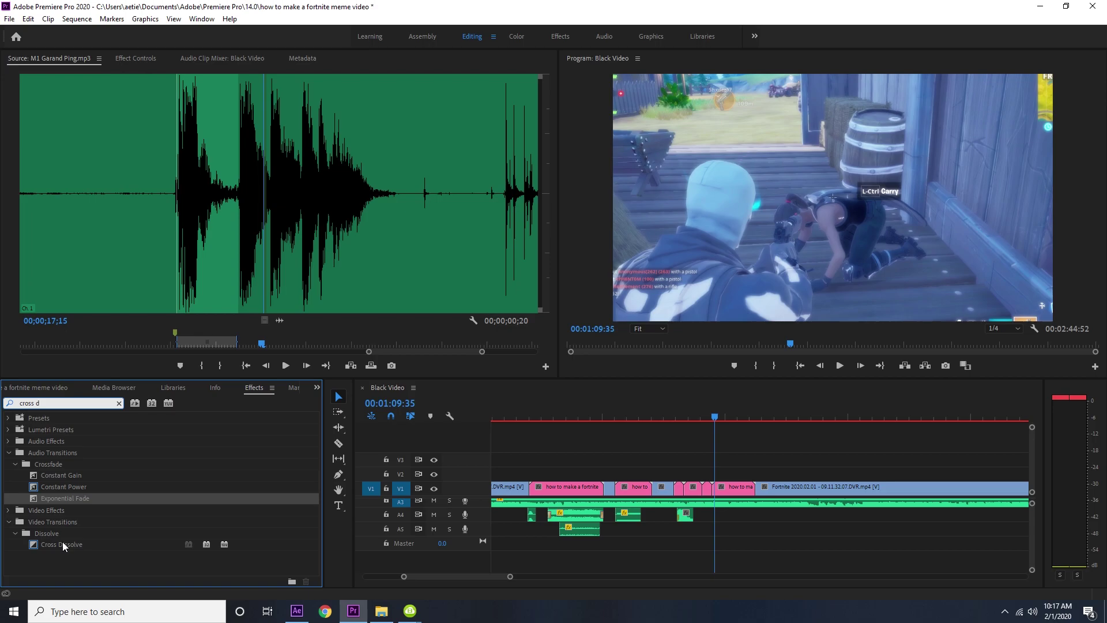
left_click_drag(63, 546, 713, 490)
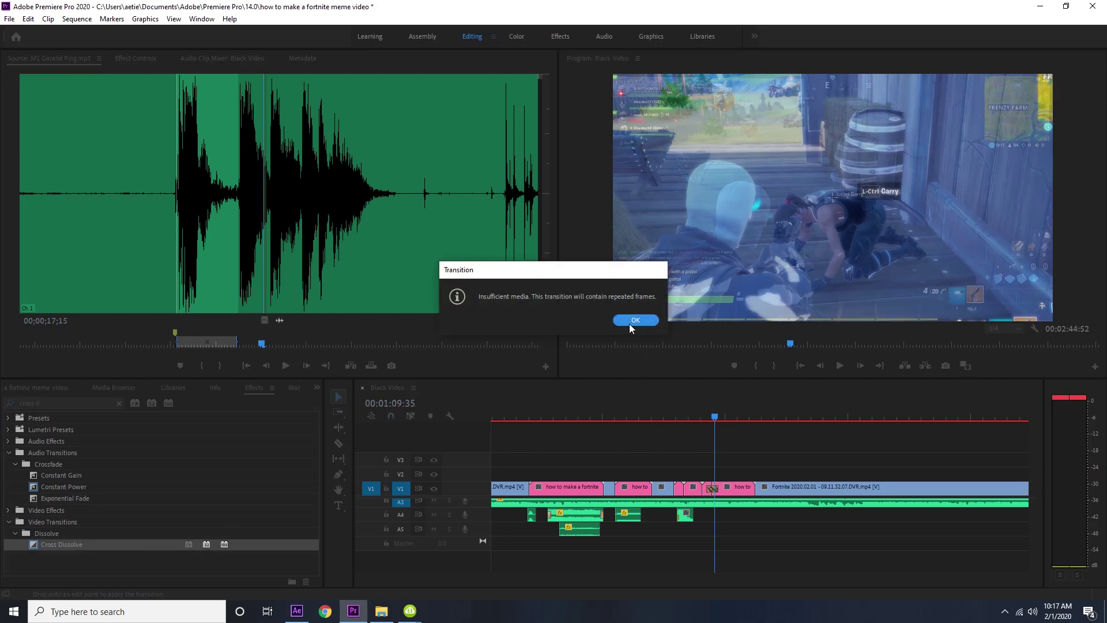
left_click(634, 320)
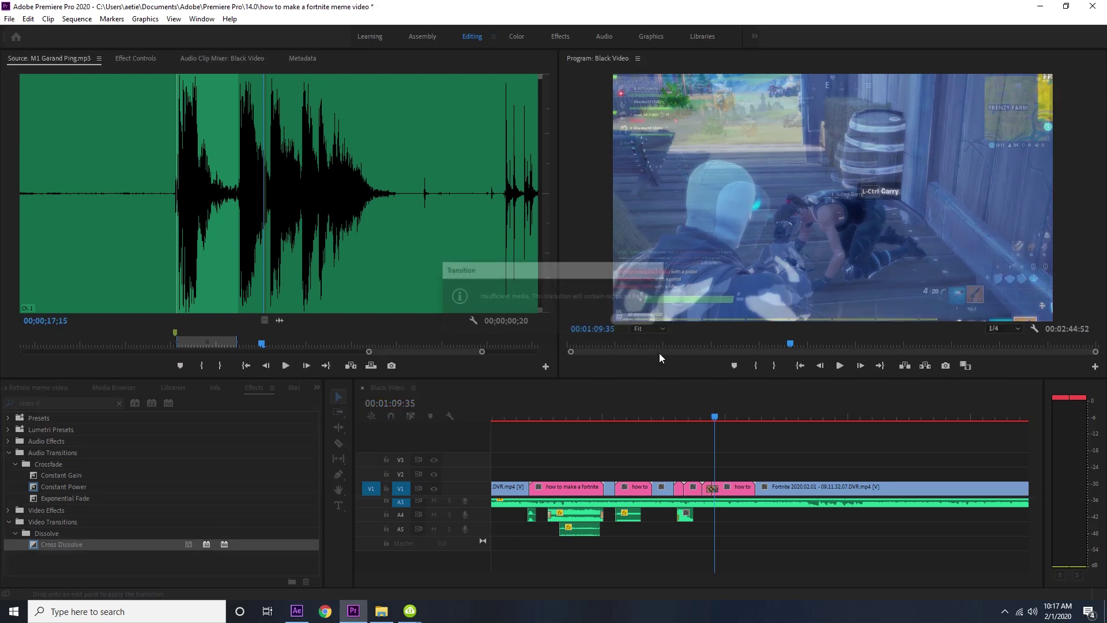
left_click(718, 403)
key("space")
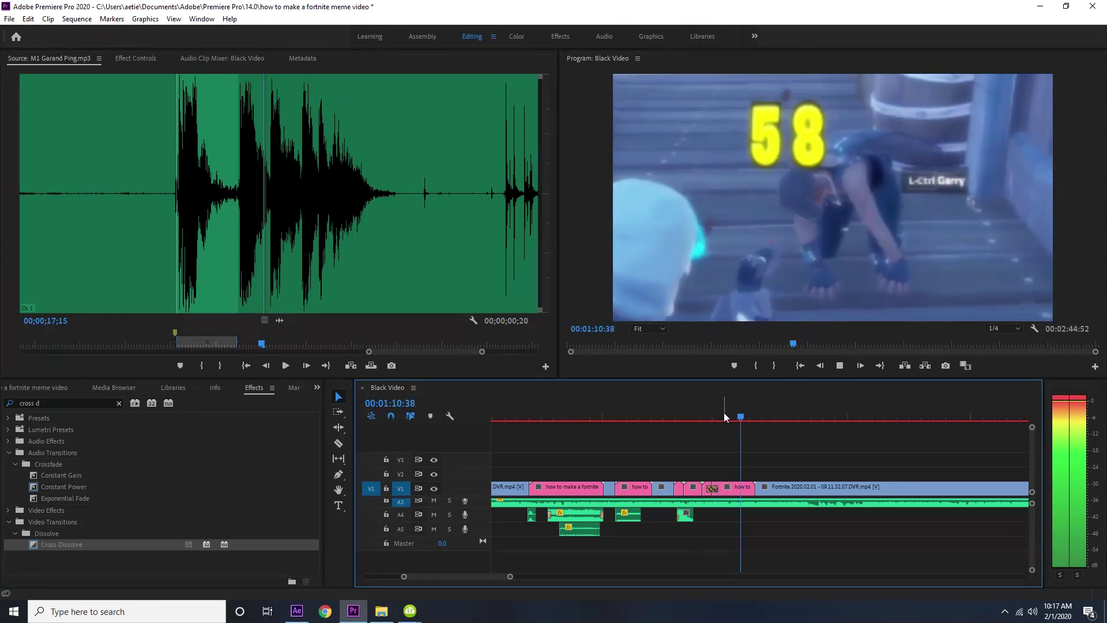
left_click_drag(724, 413, 705, 403)
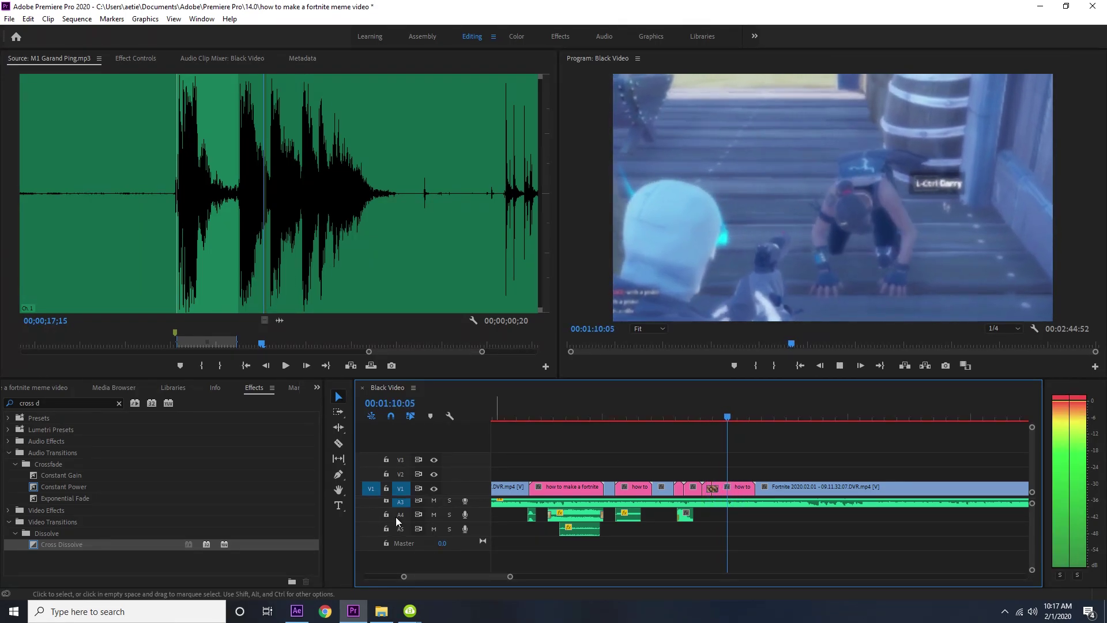
- Switch to After Effects and set the top layer's Fast Box Blur radius to 96 and its blending mode to Add
left_click(296, 610)
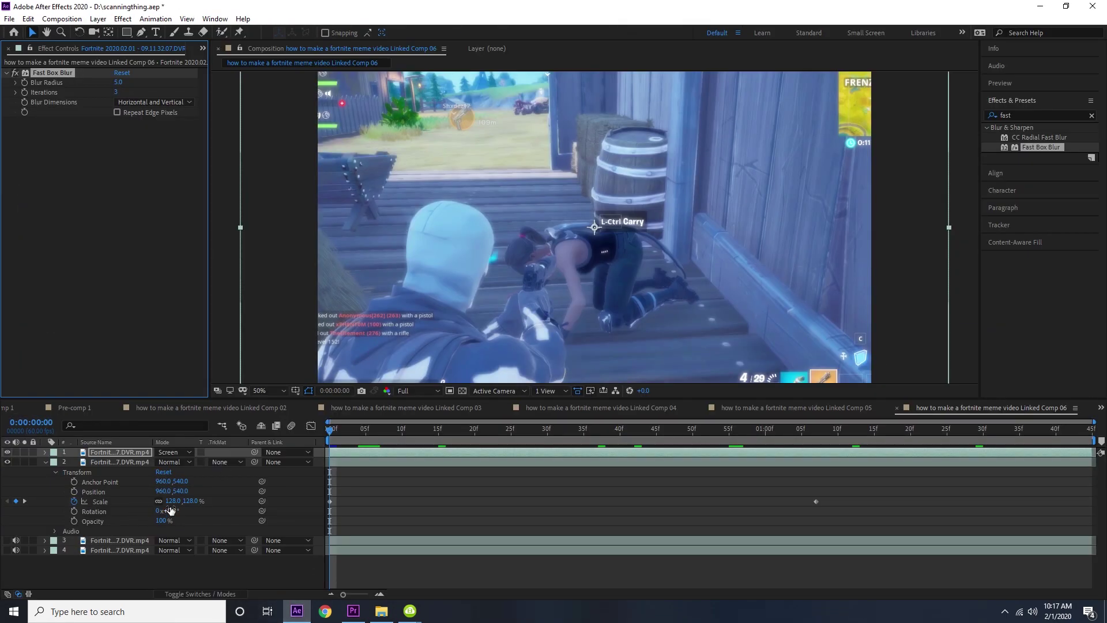
left_click_drag(114, 81, 130, 113)
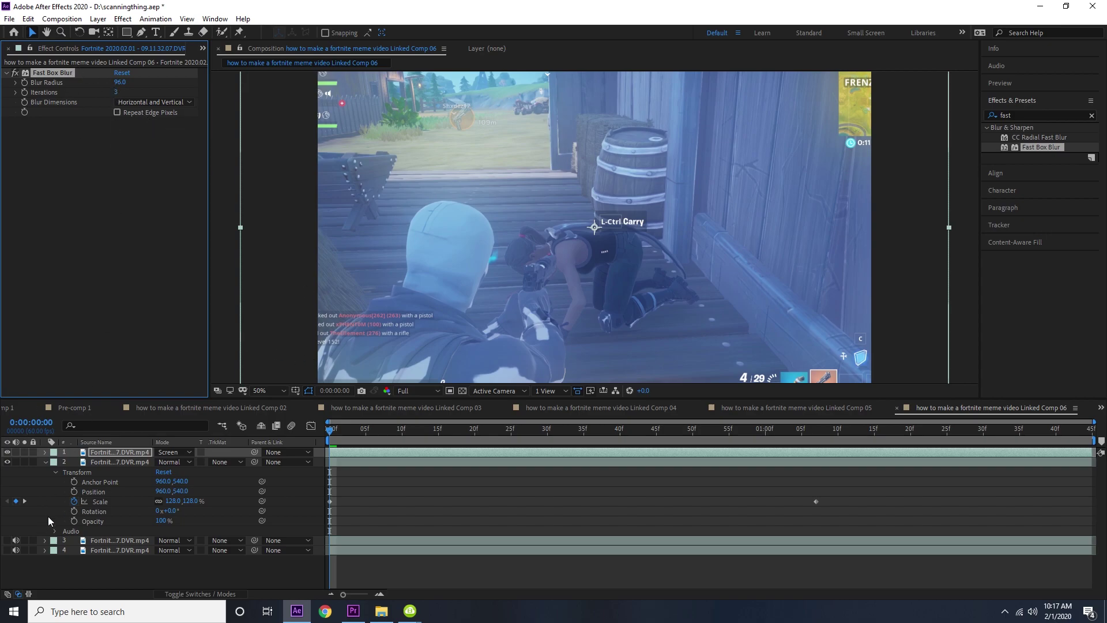
left_click(43, 452)
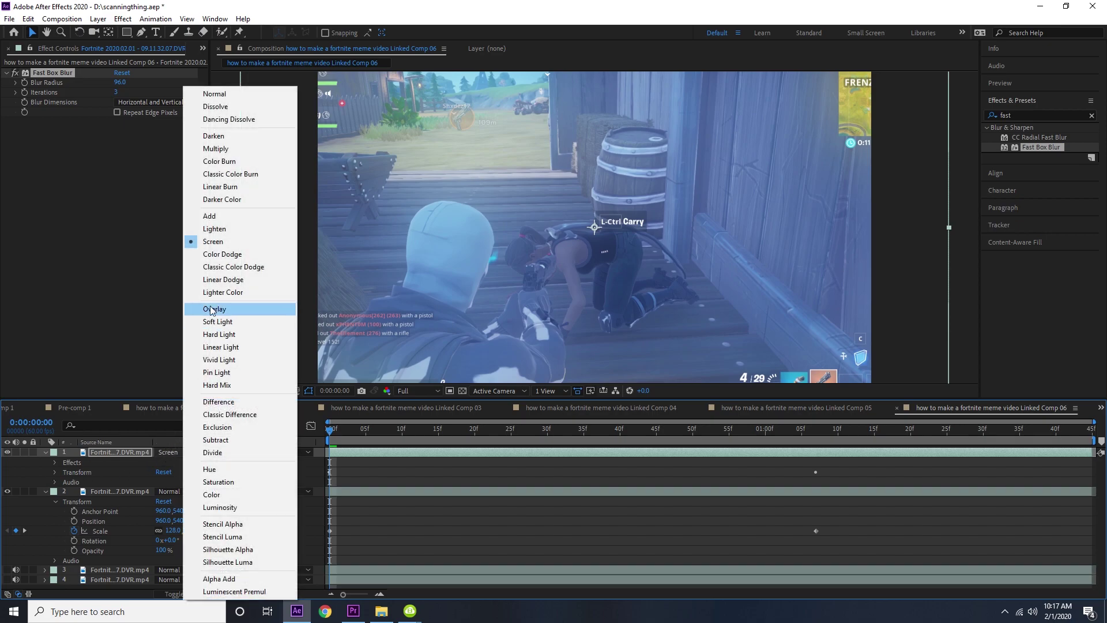
left_click(209, 216)
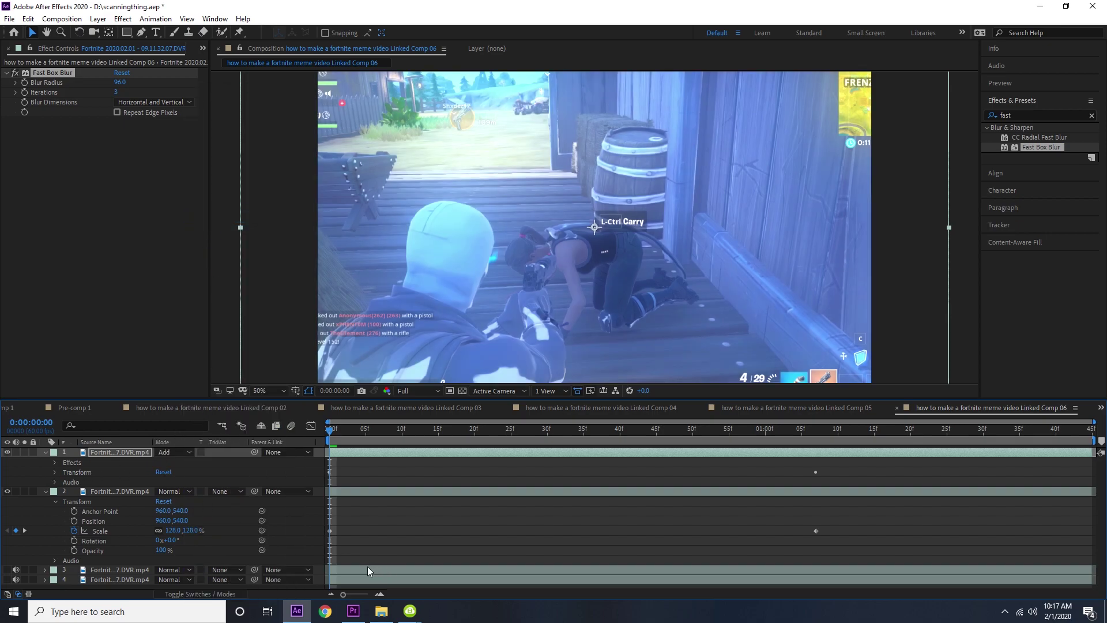
left_click(54, 472)
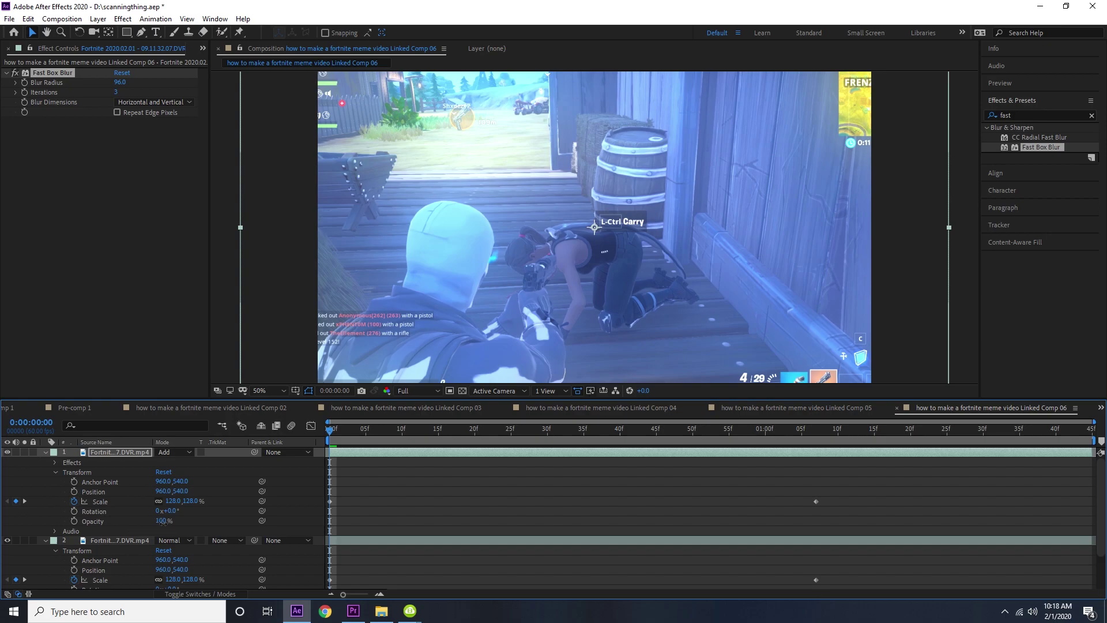
- Switch to Premiere Pro and play the sequence through the linked comps to check the glow and dissolve
left_click(353, 611)
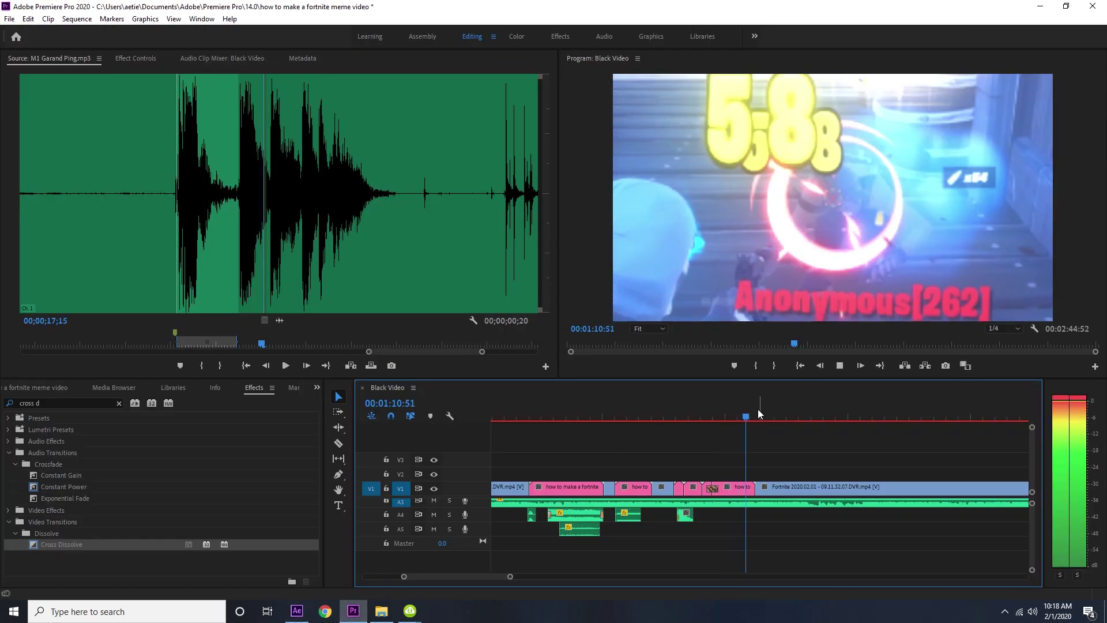
left_click(664, 413)
left_click_drag(655, 415, 471, 411)
key("equal")
key("space")
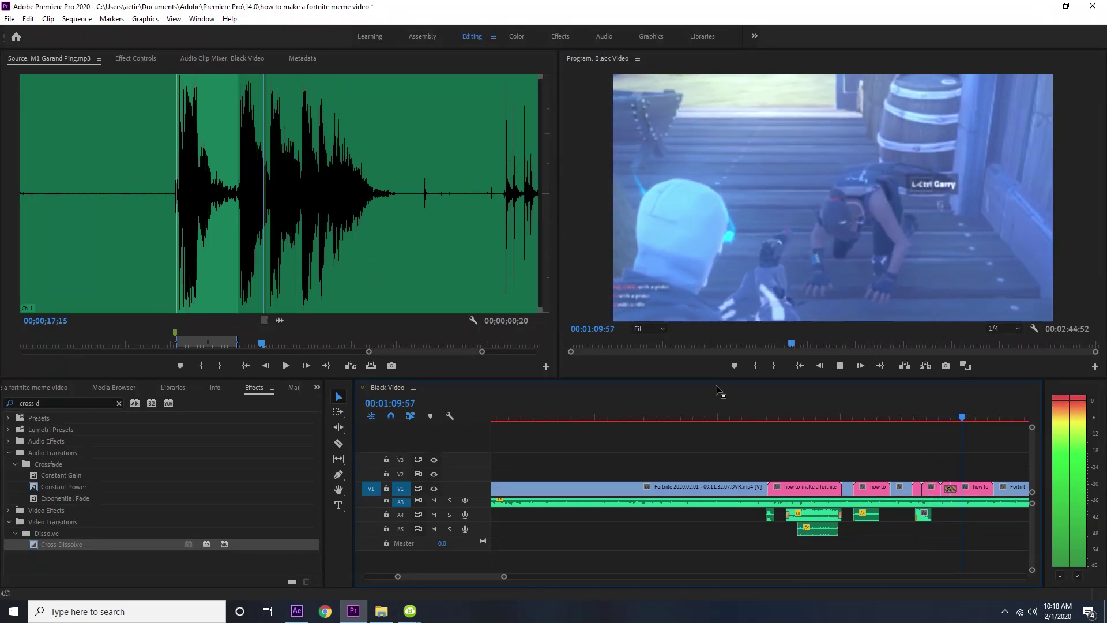
left_click(893, 418)
key("space")
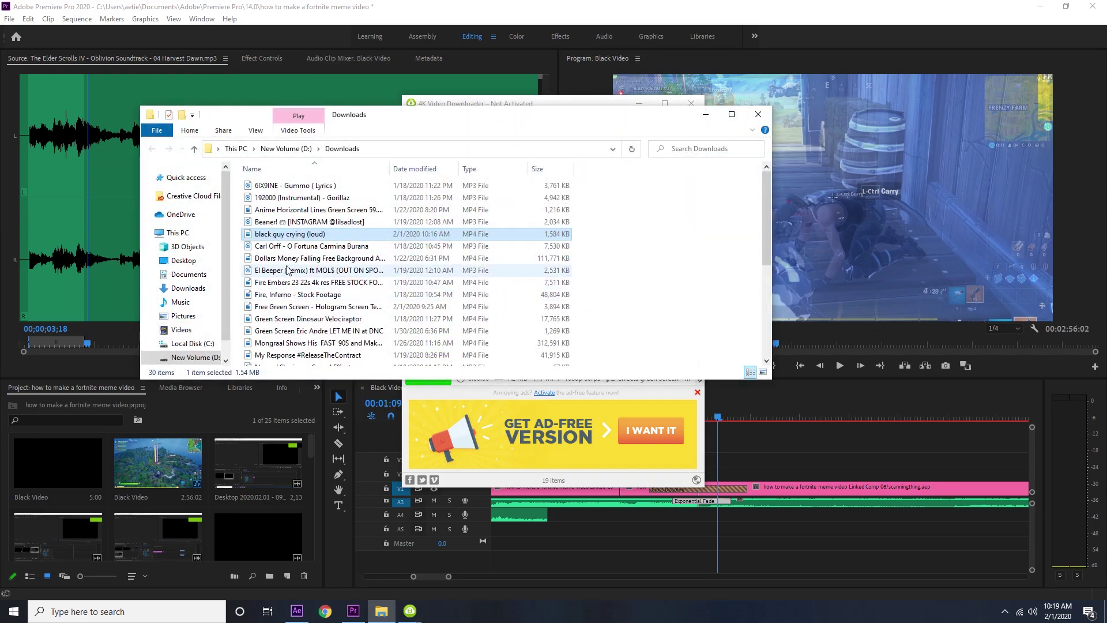
- Import black guy crying (loud).mp4 from the Downloads folder and place it on V2 over the last linked comp clip
left_click_drag(282, 233, 257, 496)
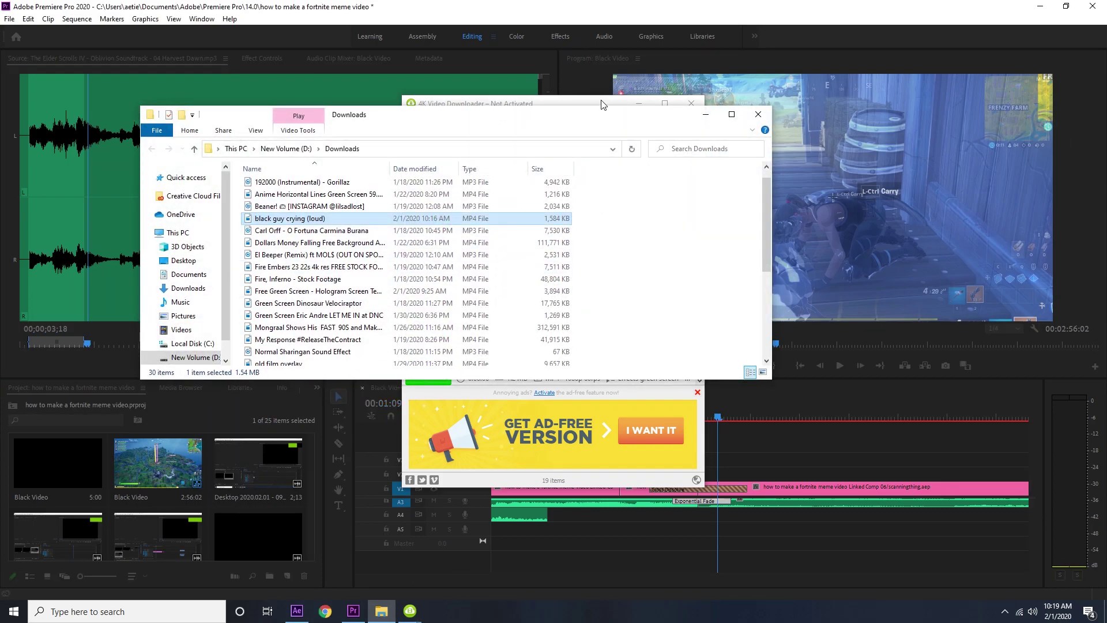
left_click(758, 114)
left_click(639, 103)
double_click(264, 445)
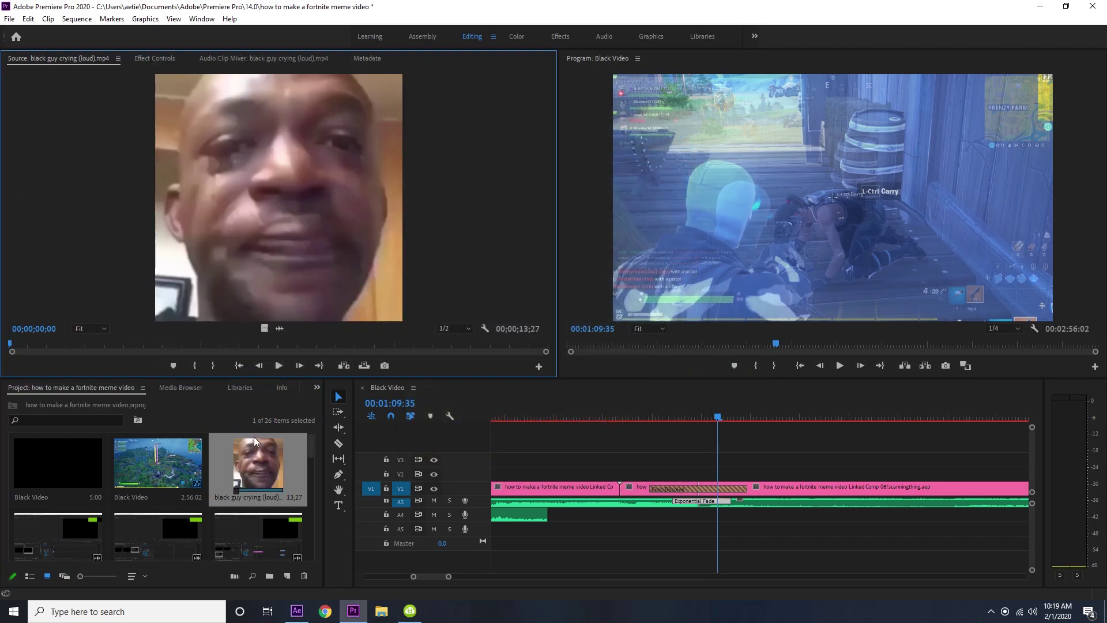
left_click_drag(627, 423, 719, 473)
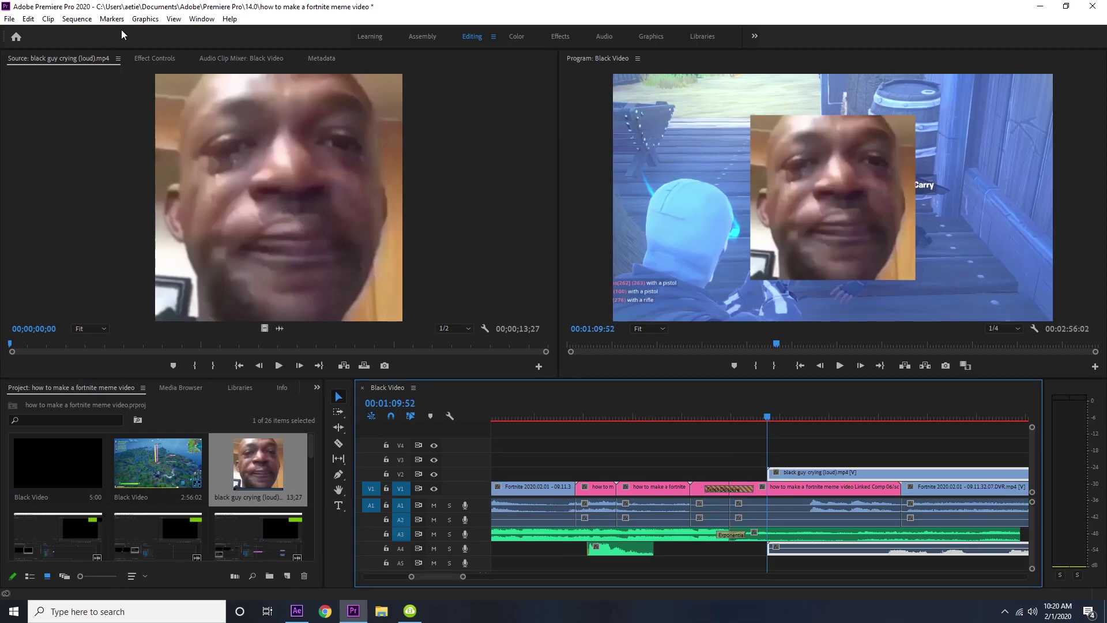
- Add an Opacity keyframe near the start of the crying clip on V2 and adjust its horizontal Position
left_click(154, 58)
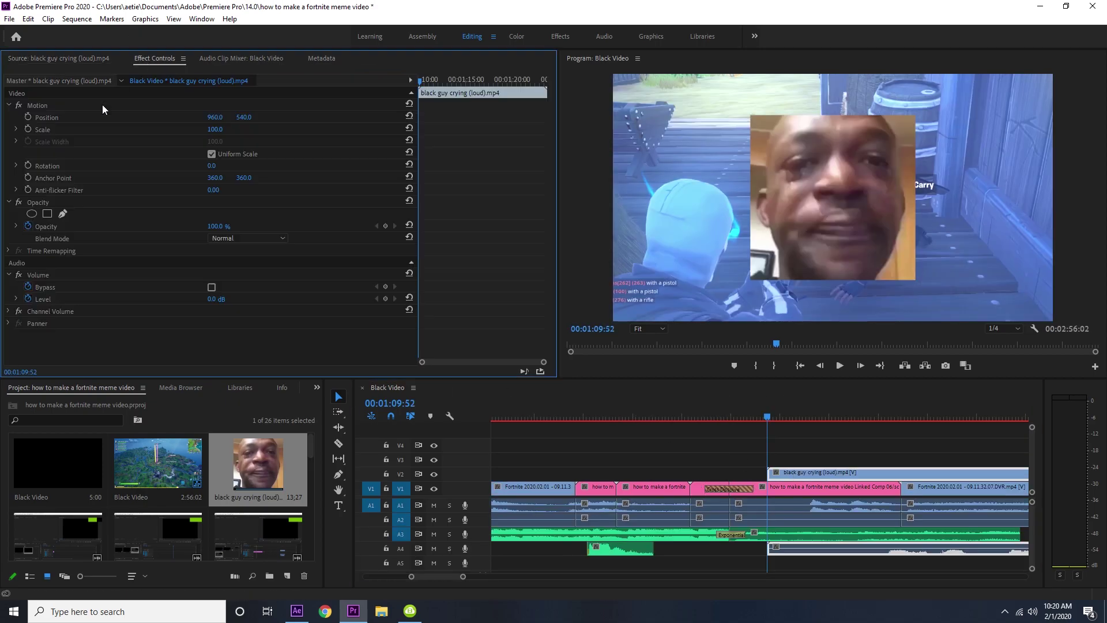
left_click_drag(216, 226, 268, 229)
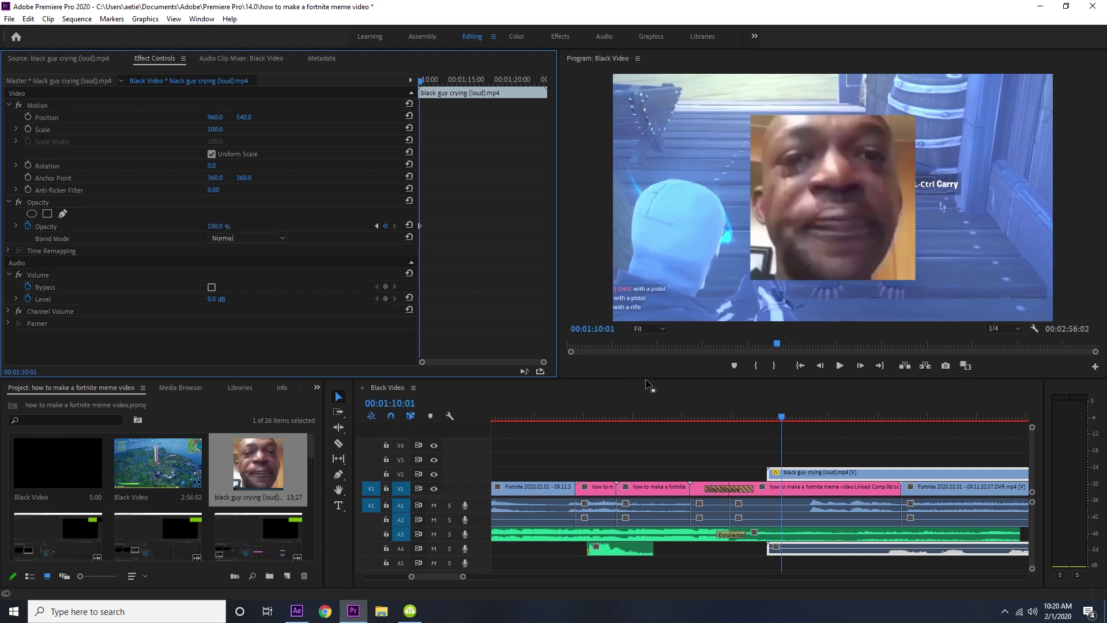
left_click_drag(780, 414, 786, 415)
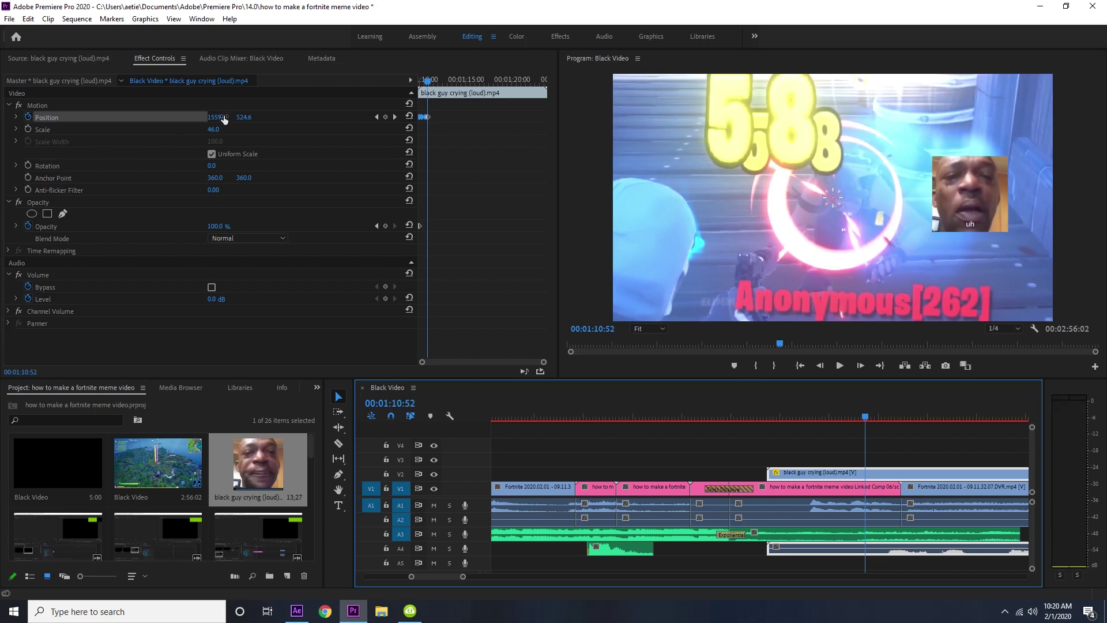
left_click_drag(224, 117, 191, 117)
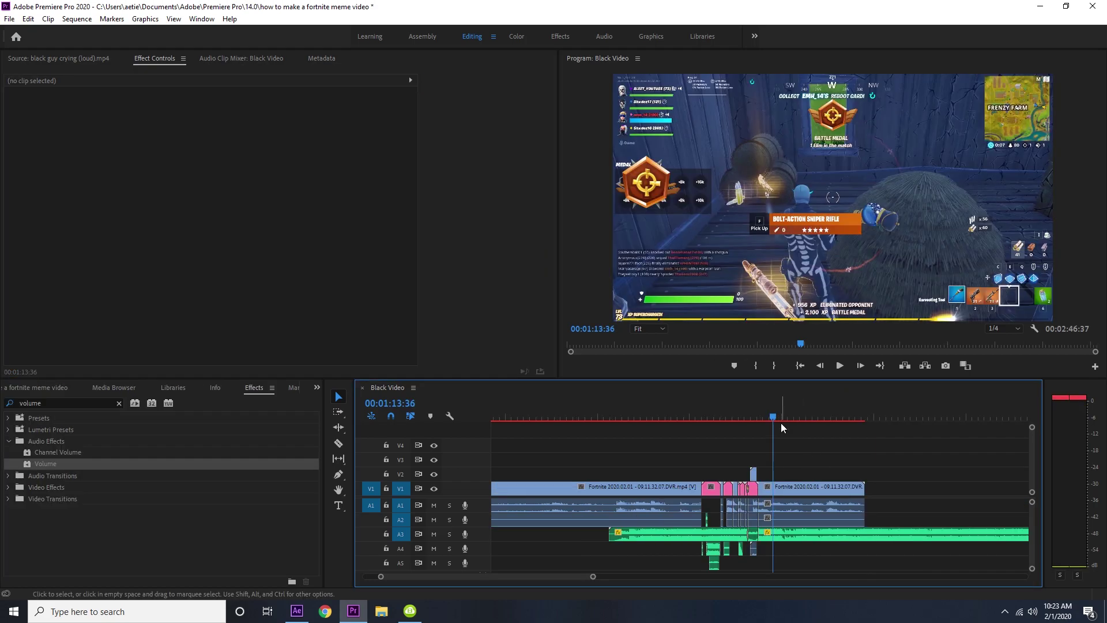
- Play the edited sequence from just before the first linked comp into the hologram reveal
left_click_drag(776, 418, 690, 406)
key("space")
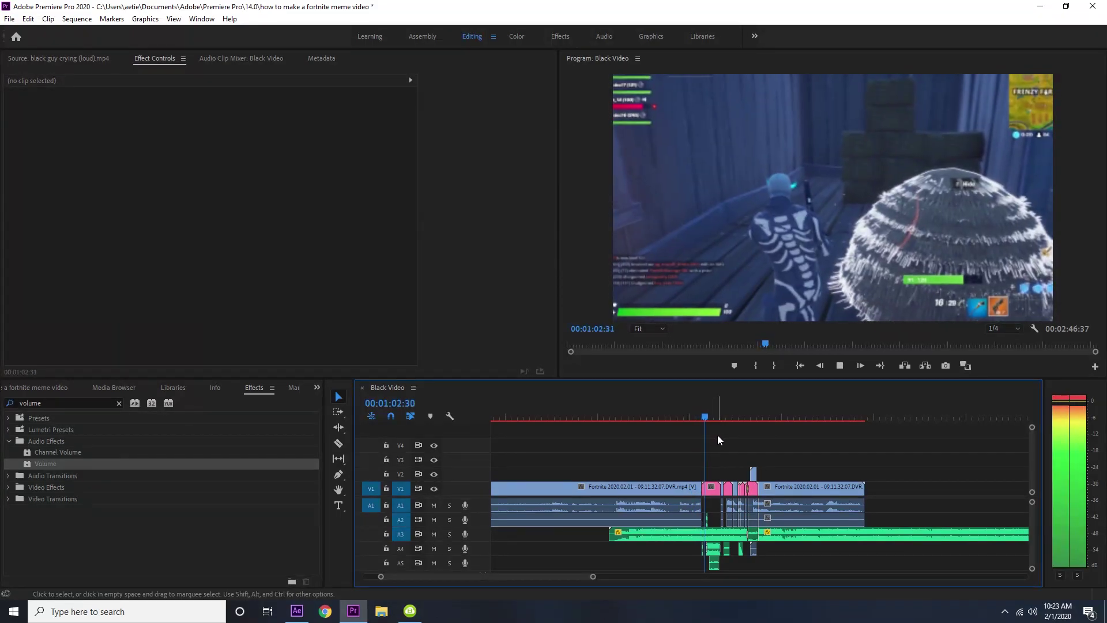
key("space")
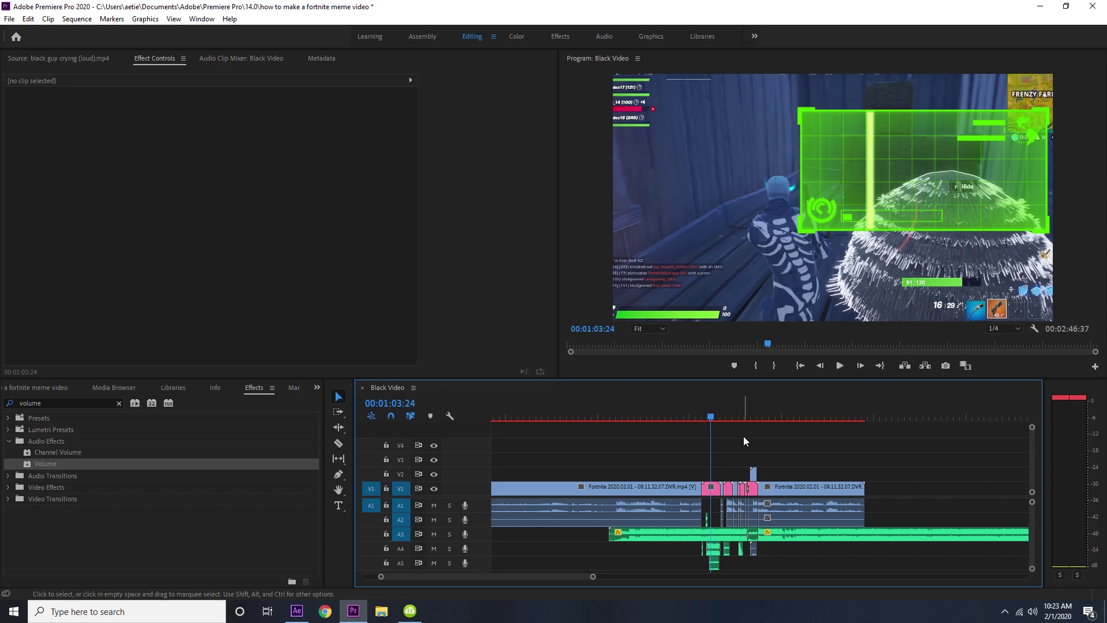